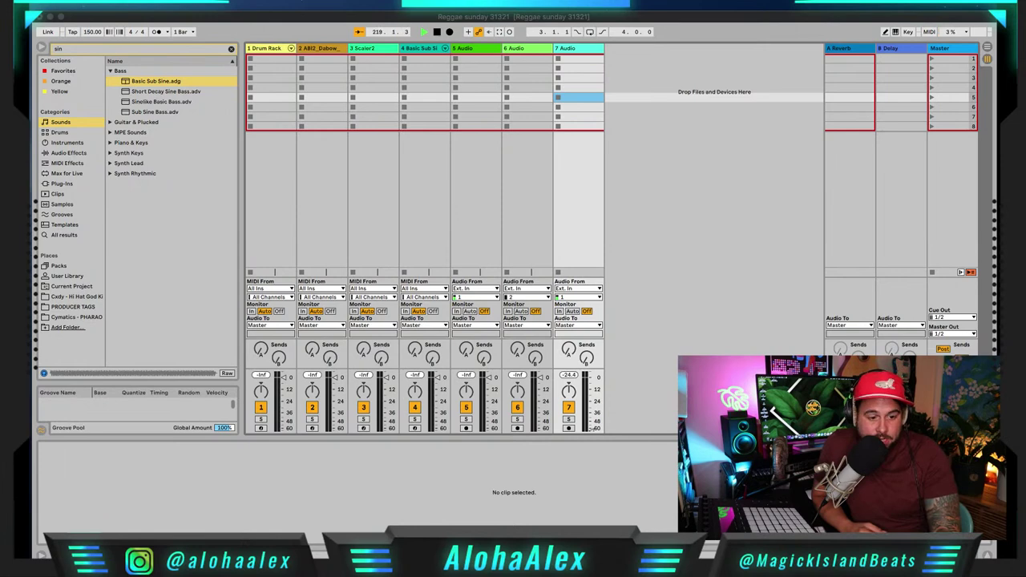
Step: Open the Scaler2 plug-in window from track 3 and move it clear of the track headers
click(487, 483)
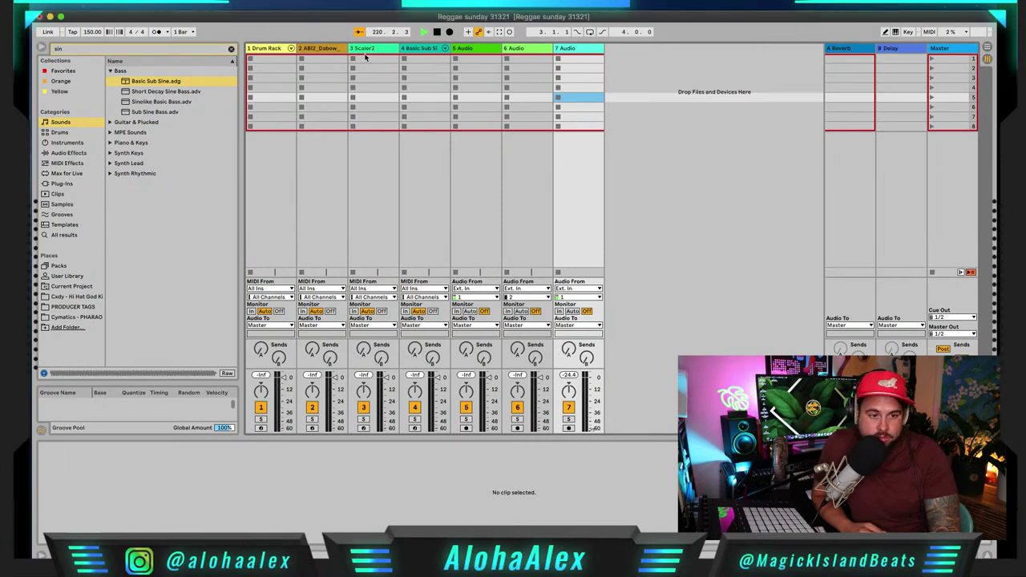
click(365, 56)
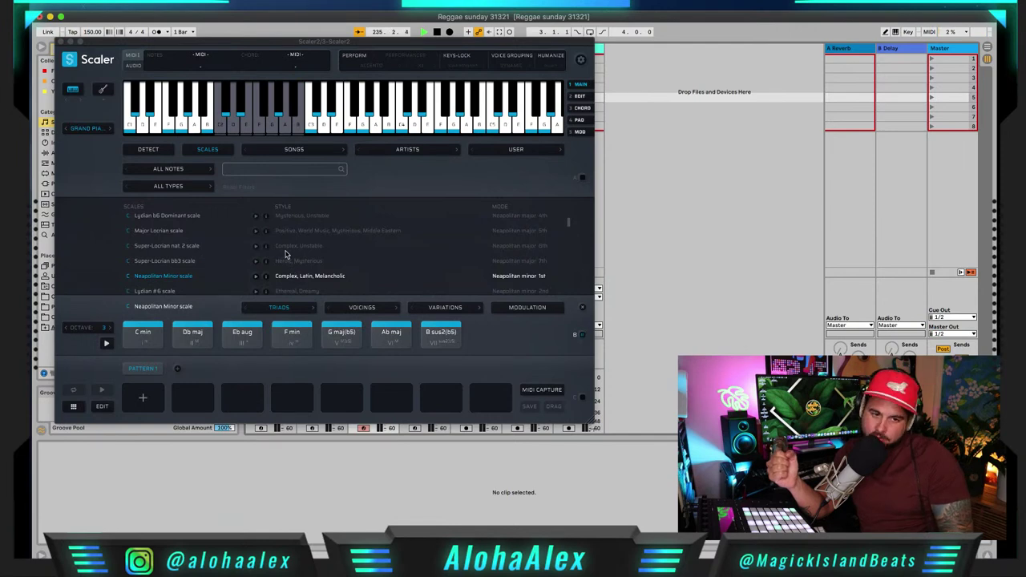
drag(96, 46, 264, 117)
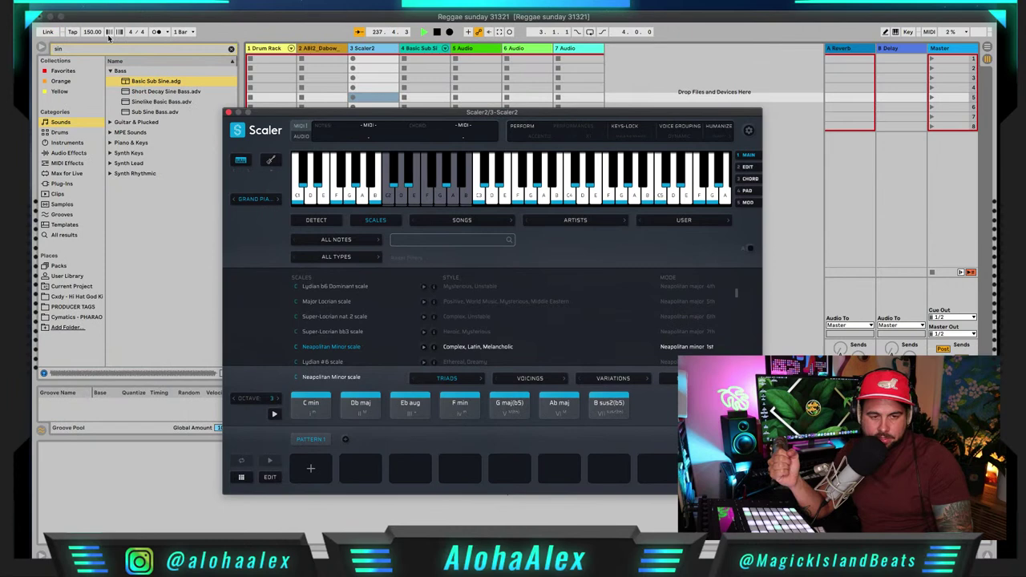
Step: Stop playback and set the metronome sound to Click
click(437, 32)
click(162, 32)
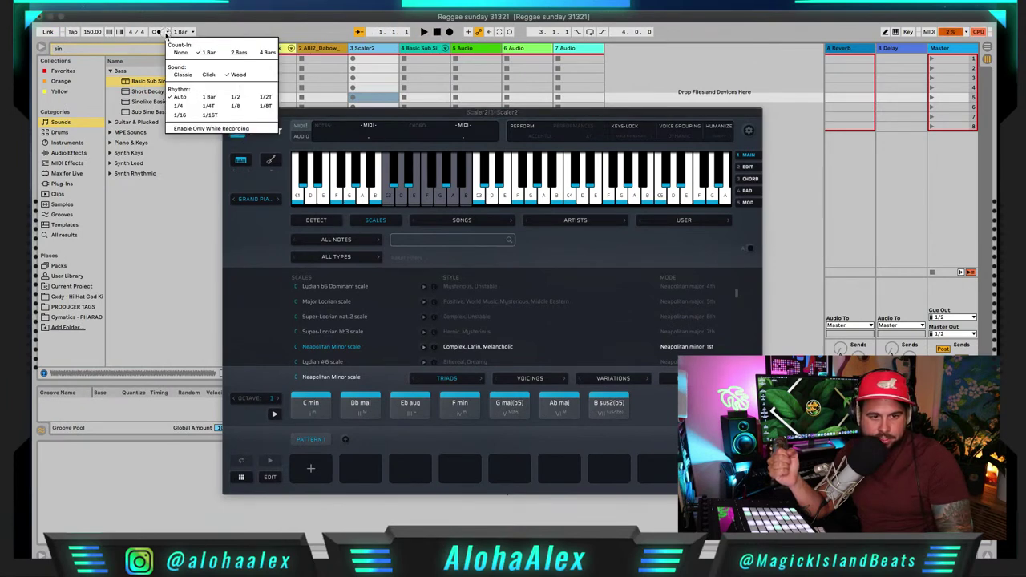
click(210, 75)
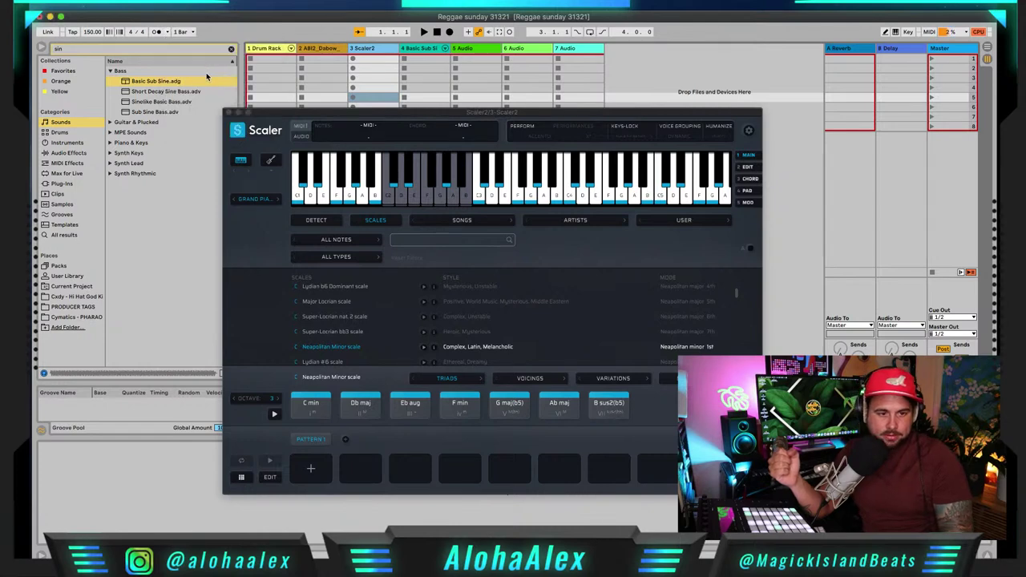
Step: Record 8-bar MIDI clips in scene 5 on the Scaler2 track and on the armed Drum Rack track
drag(355, 114, 586, 109)
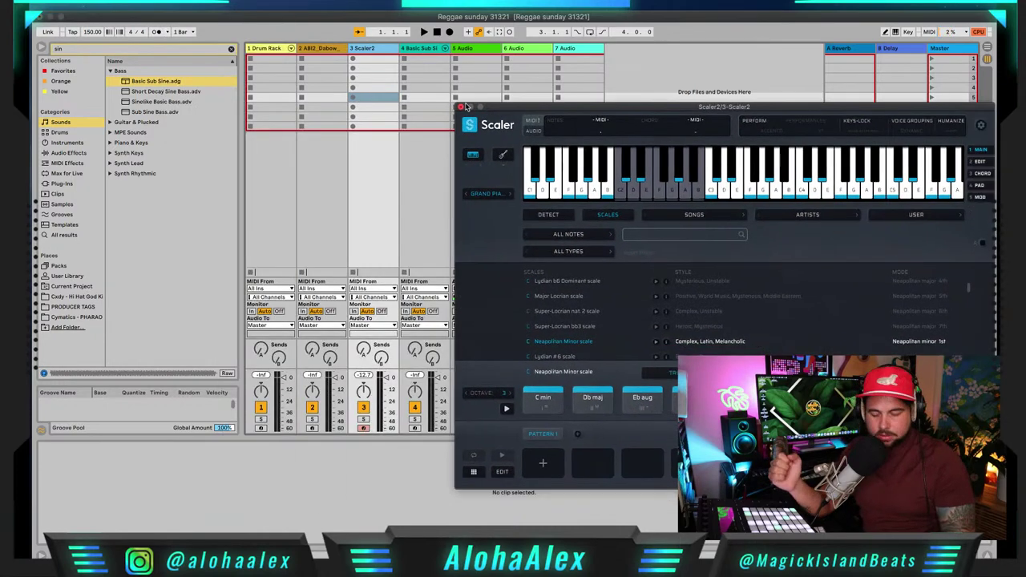
double_click(370, 98)
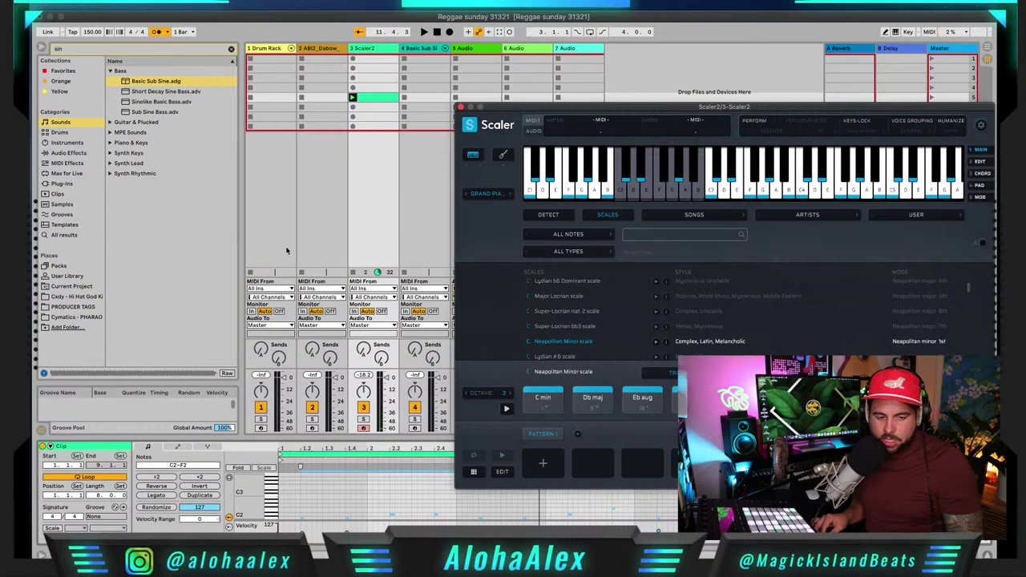
click(260, 436)
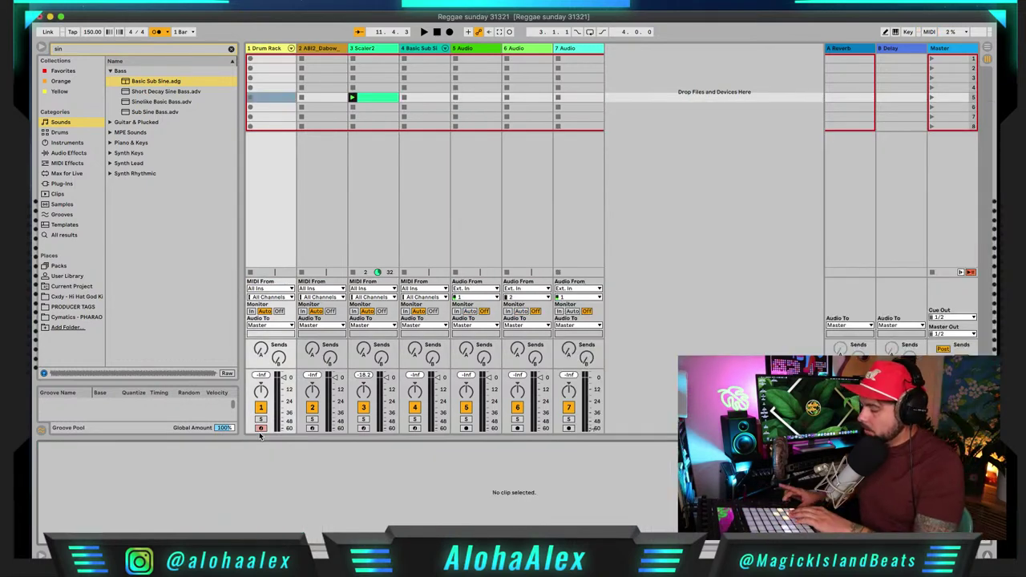
key(Return)
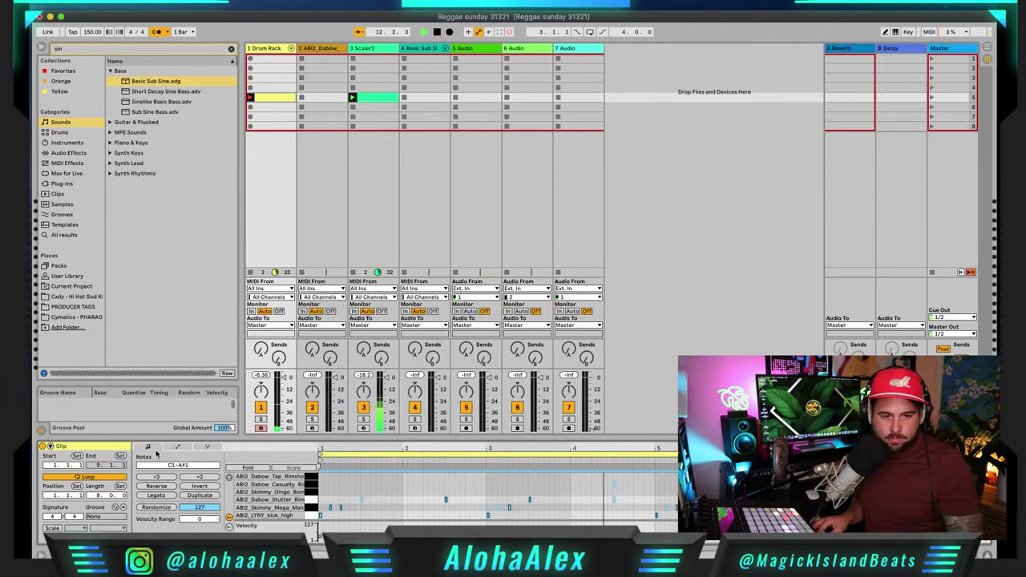
click(84, 297)
click(231, 49)
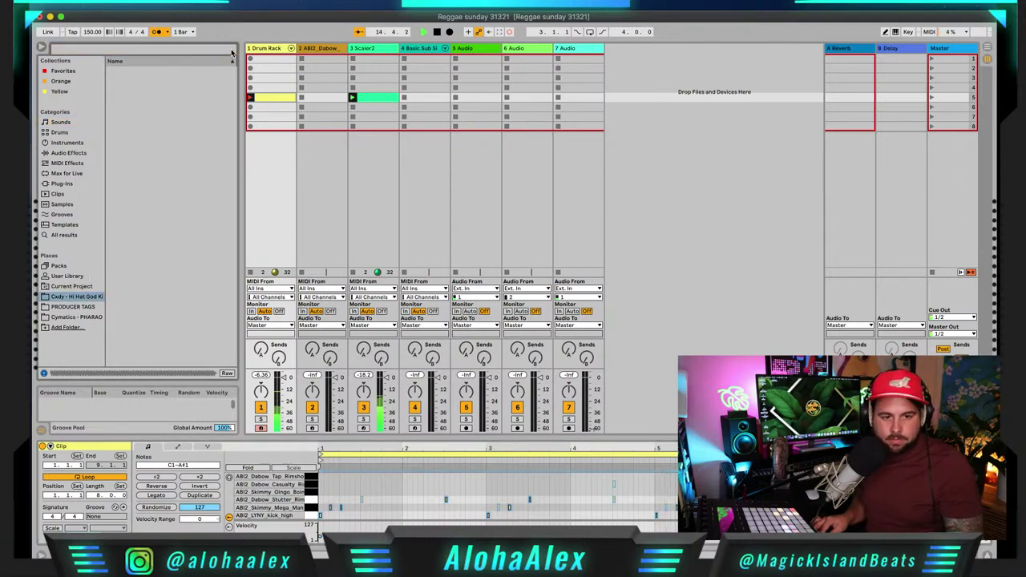
click(111, 82)
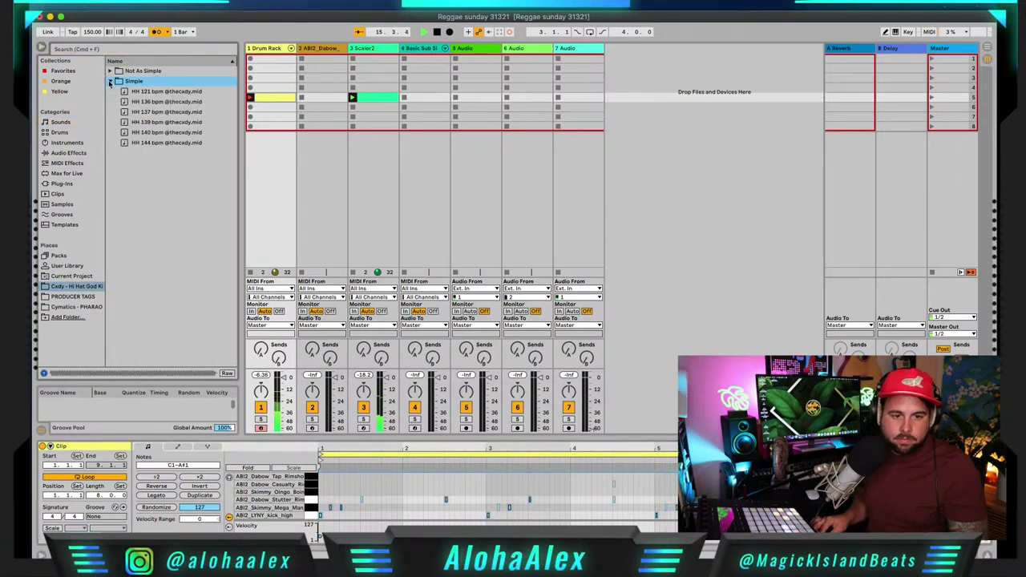
click(157, 112)
drag(314, 100, 301, 99)
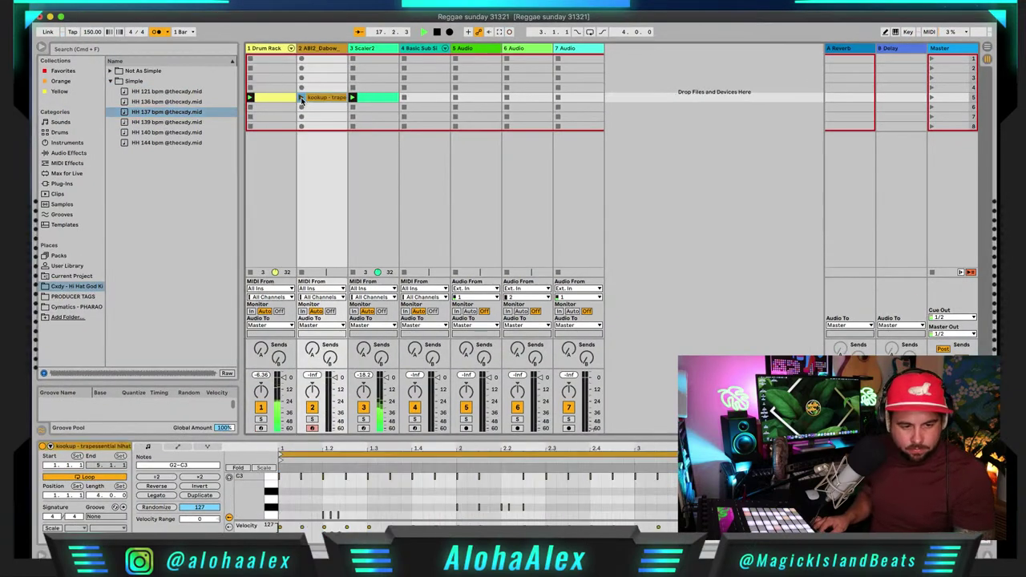
click(302, 98)
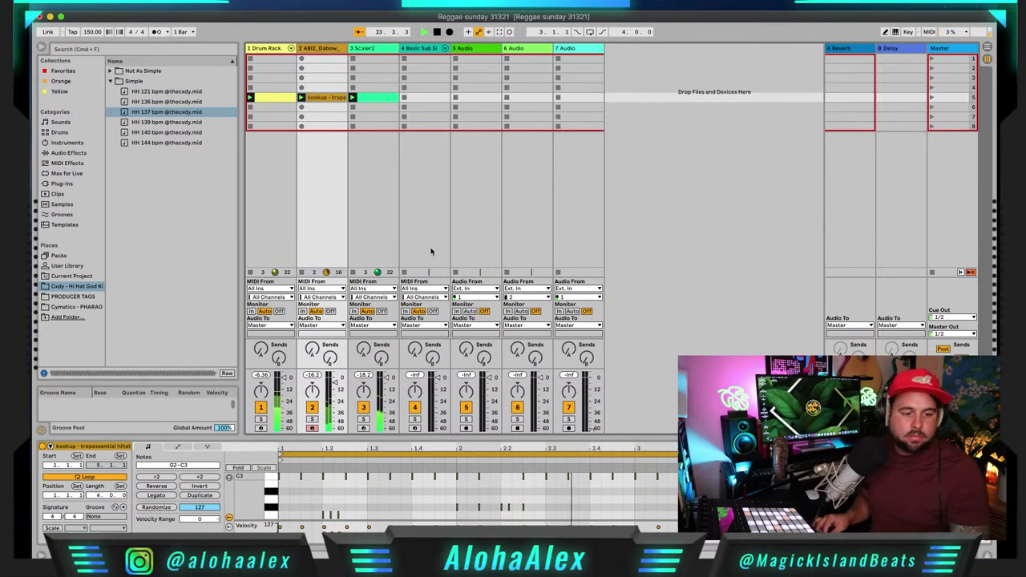
Step: Arm the Basic Sub Sine track and record an 8-bar bass clip in scene 5, replacing the first take
click(415, 428)
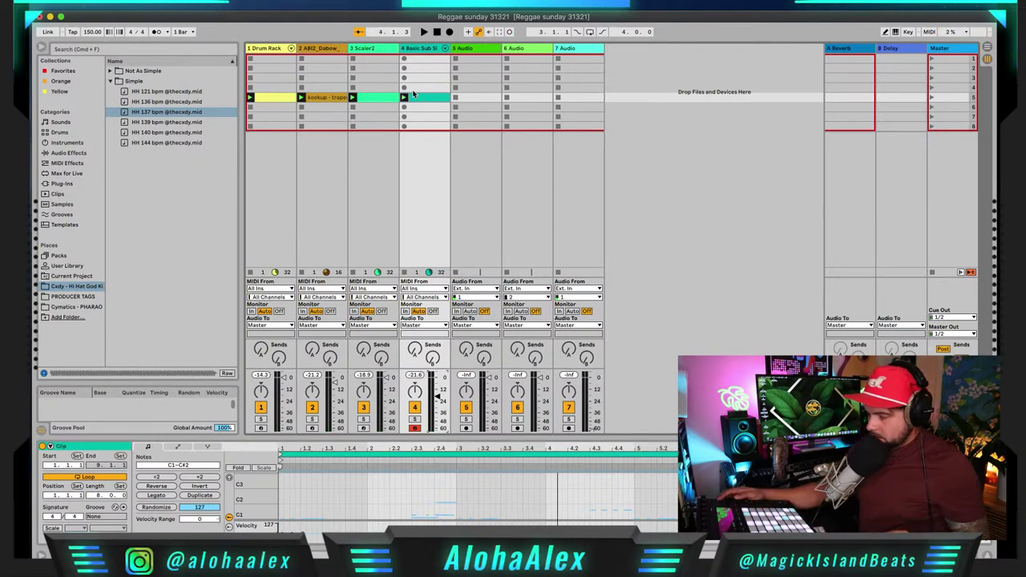
key(Delete)
key(super+shift+F9)
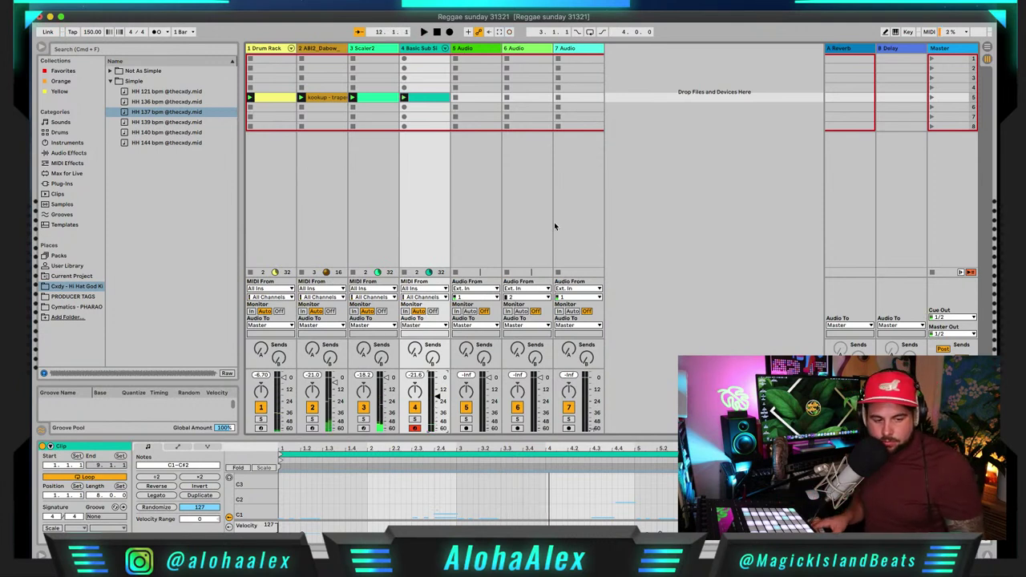
Step: Inspect the recorded bass notes around C1 and play the loop back
scroll(448, 500, down, 3)
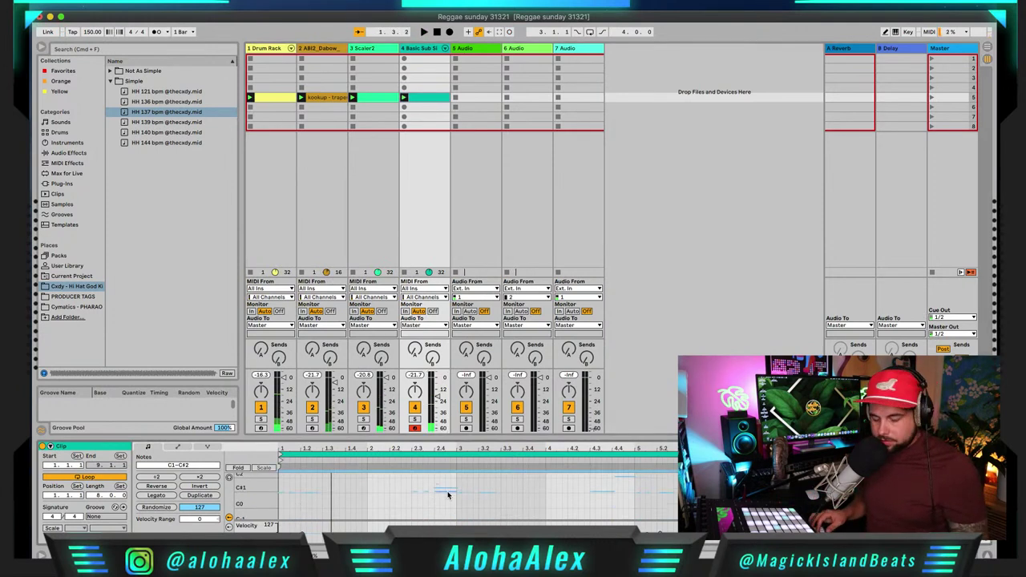
click(448, 493)
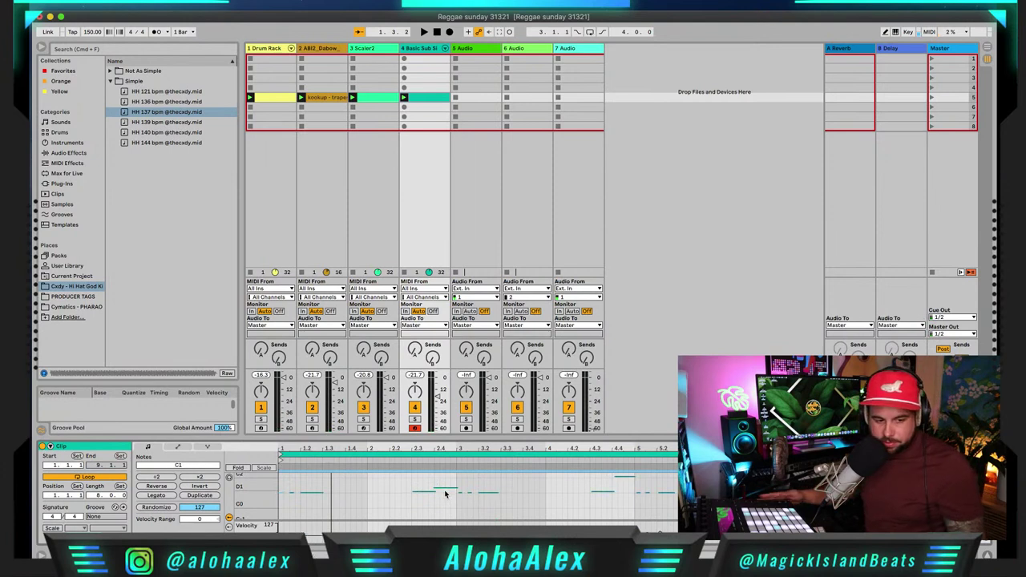
key(space)
key(space)
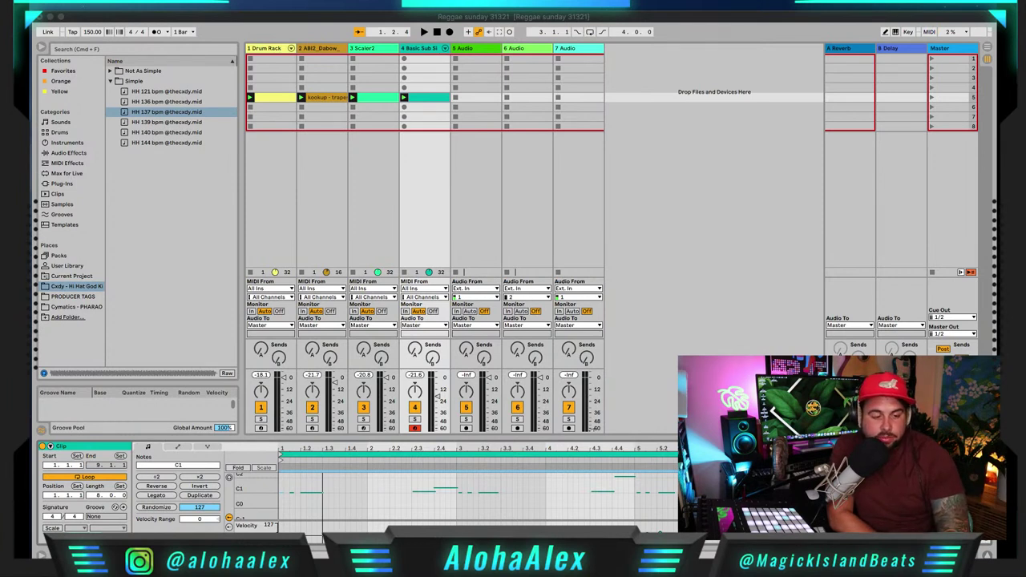
click(652, 408)
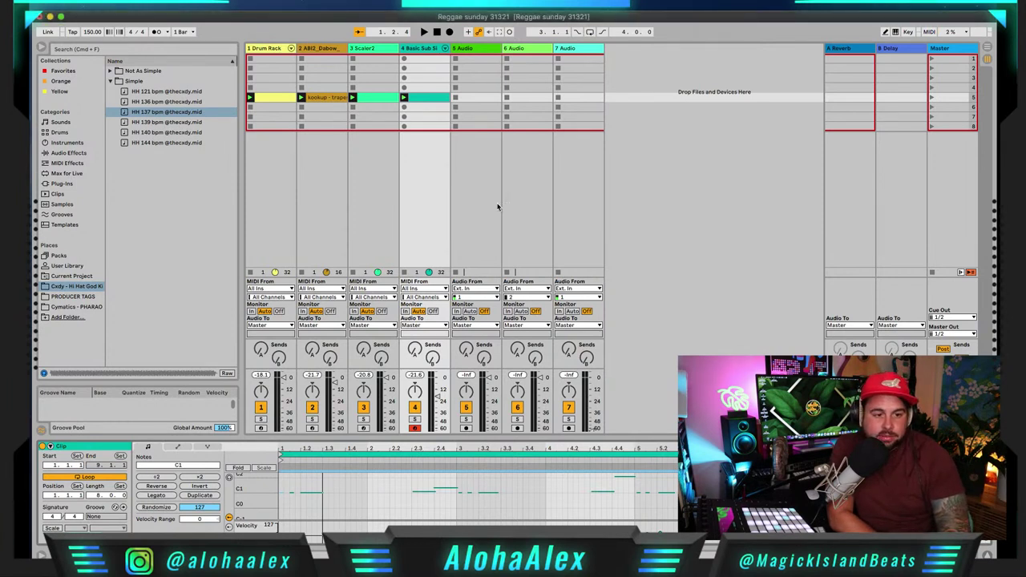
key(space)
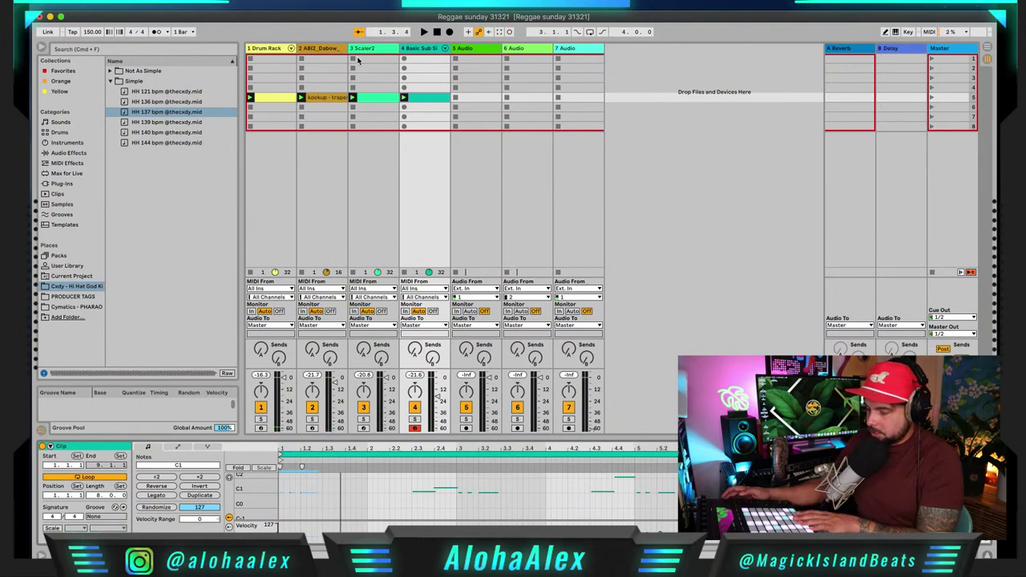
Step: Delete the bass take, record a new 8-bar bass clip in scene 5 and play the loop back
key(Delete)
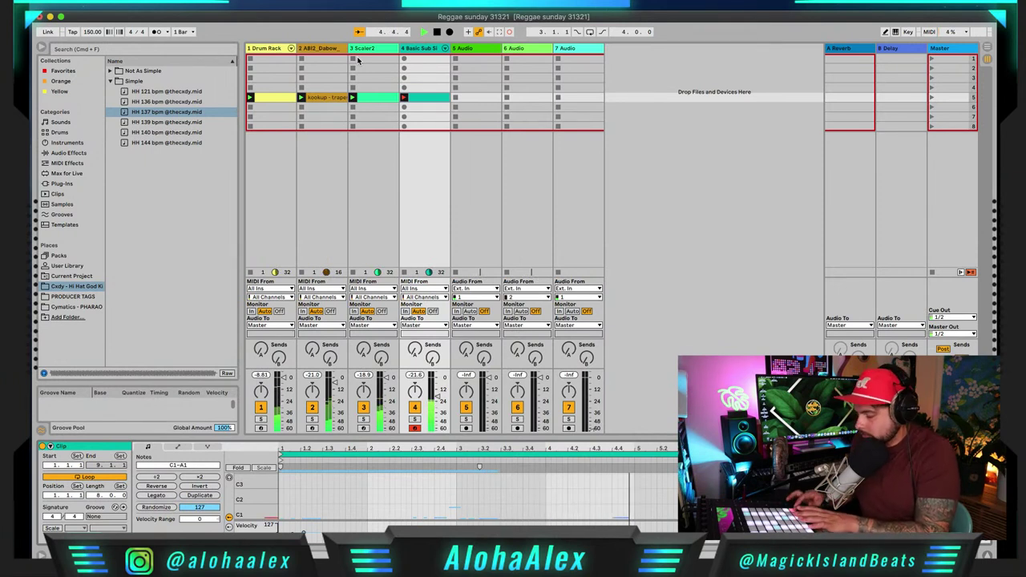
key(space)
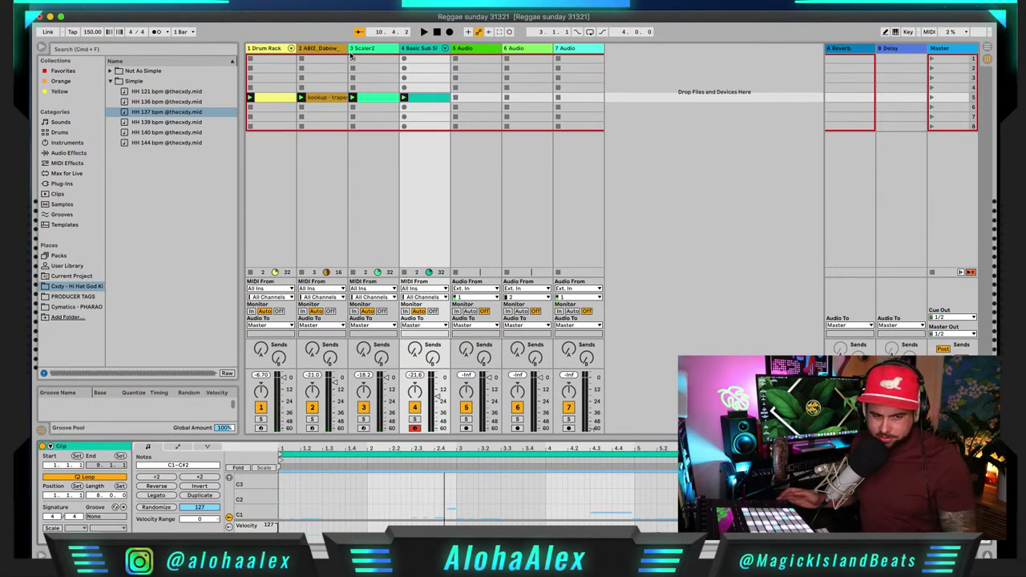
key(space)
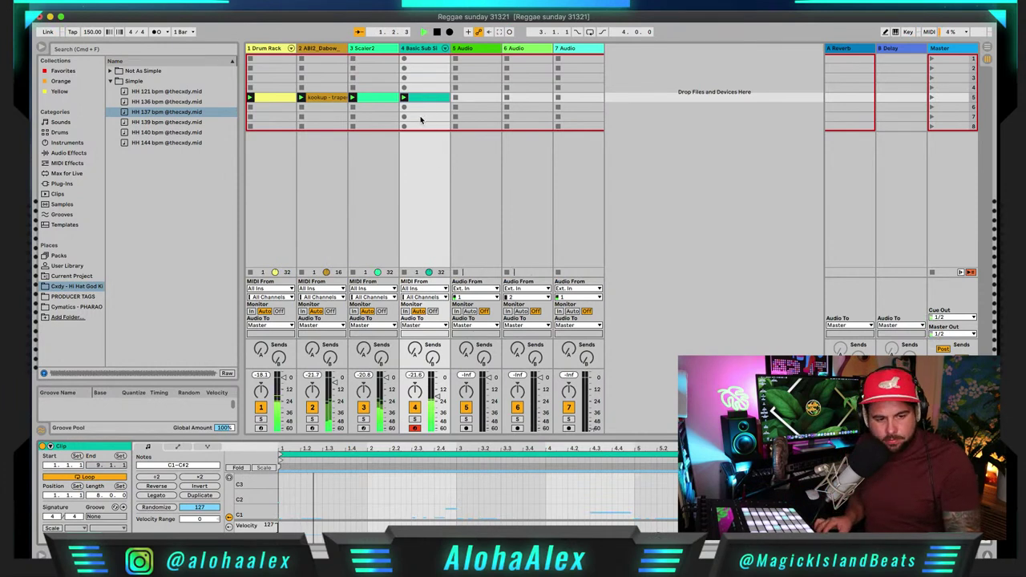
key(space)
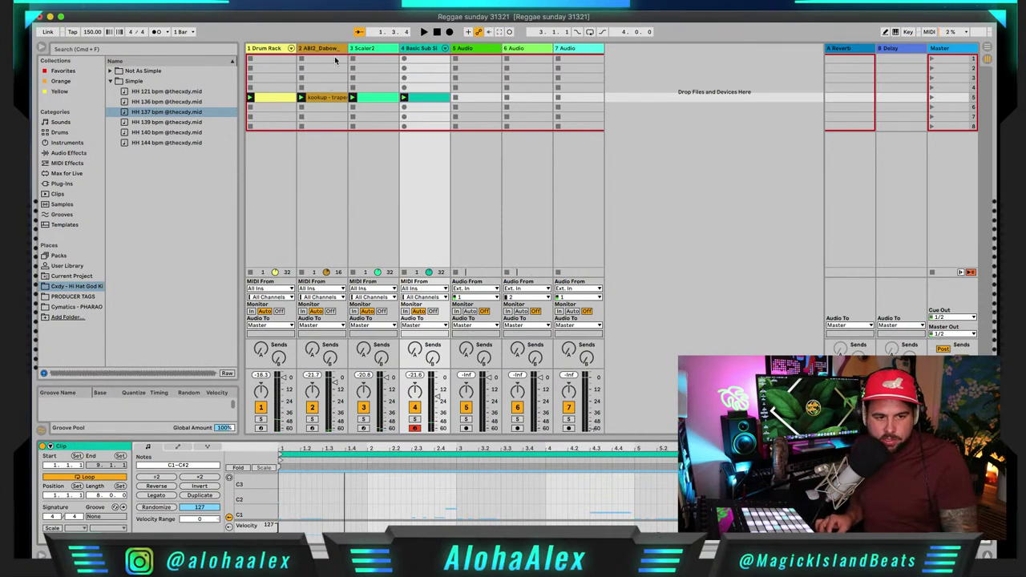
Step: Export the MIDI captured in Scaler2 during playback to scene 6 of the Scaler2 track and close the plug-in window
click(370, 51)
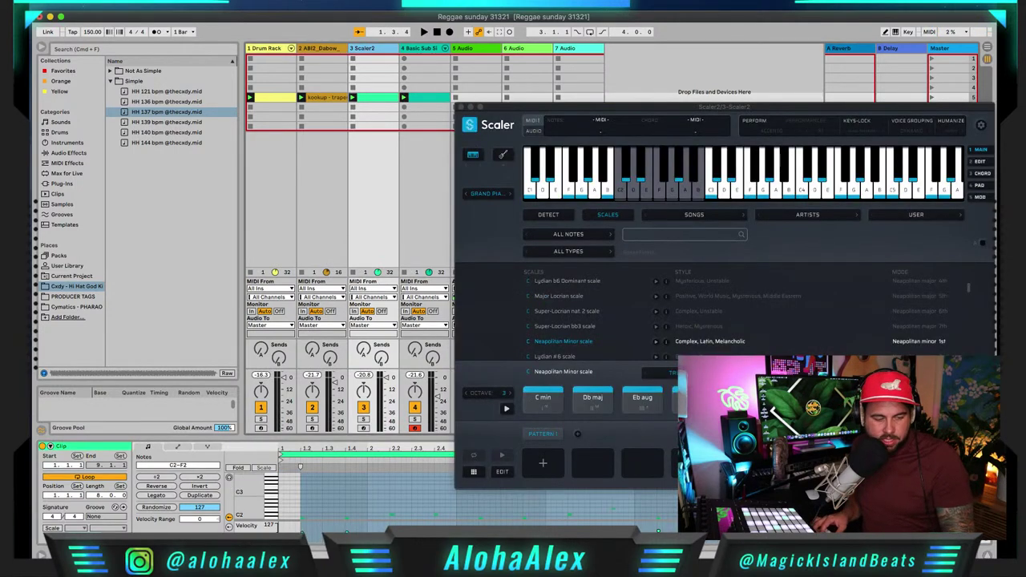
click(769, 405)
key(space)
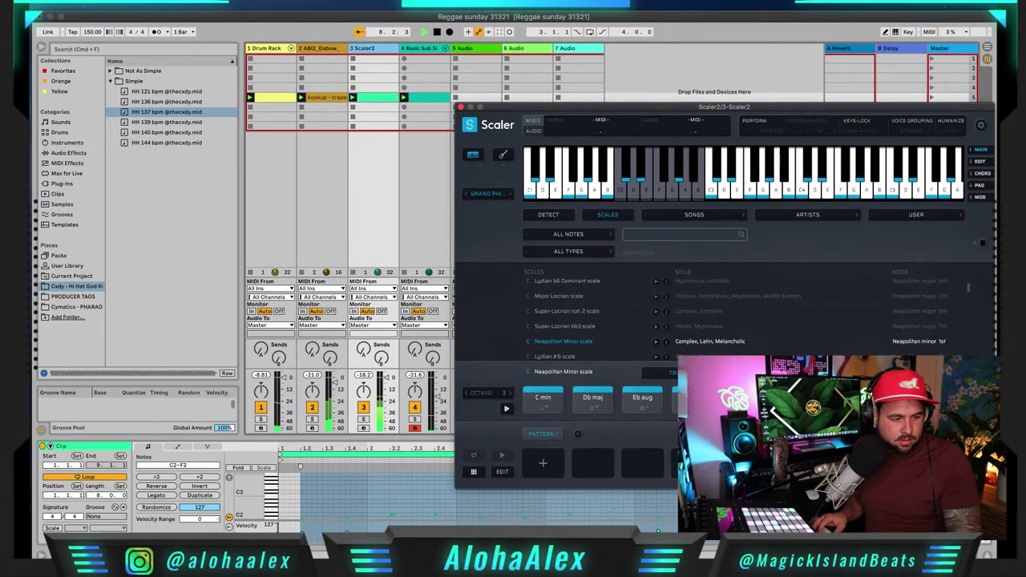
drag(982, 242, 369, 110)
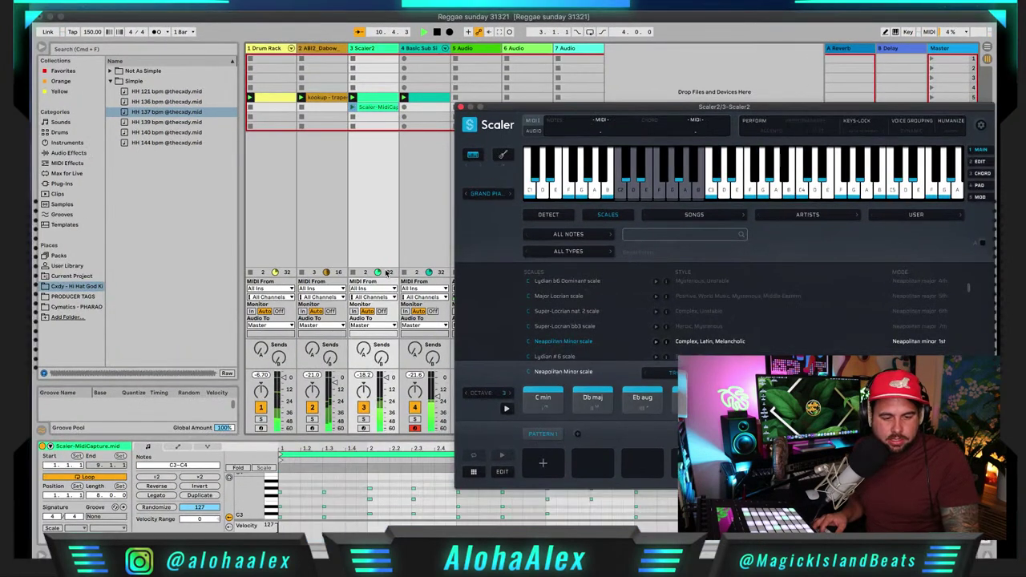
key(space)
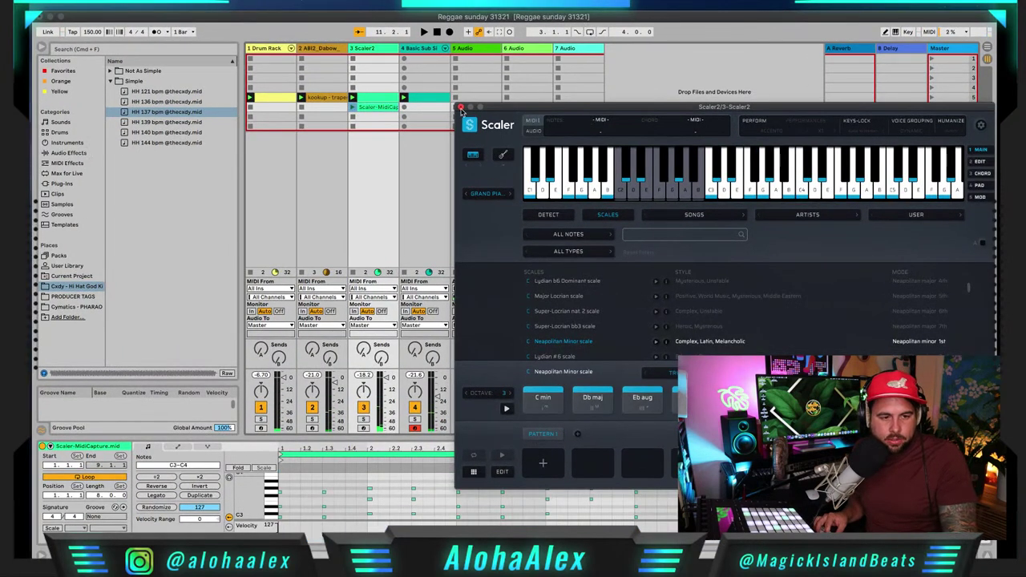
click(460, 107)
Step: Check the notes of the captured MIDI clip and duplicate the Scaler2 track with its clips
drag(293, 449, 261, 523)
key(super+a)
scroll(261, 519, right, 5)
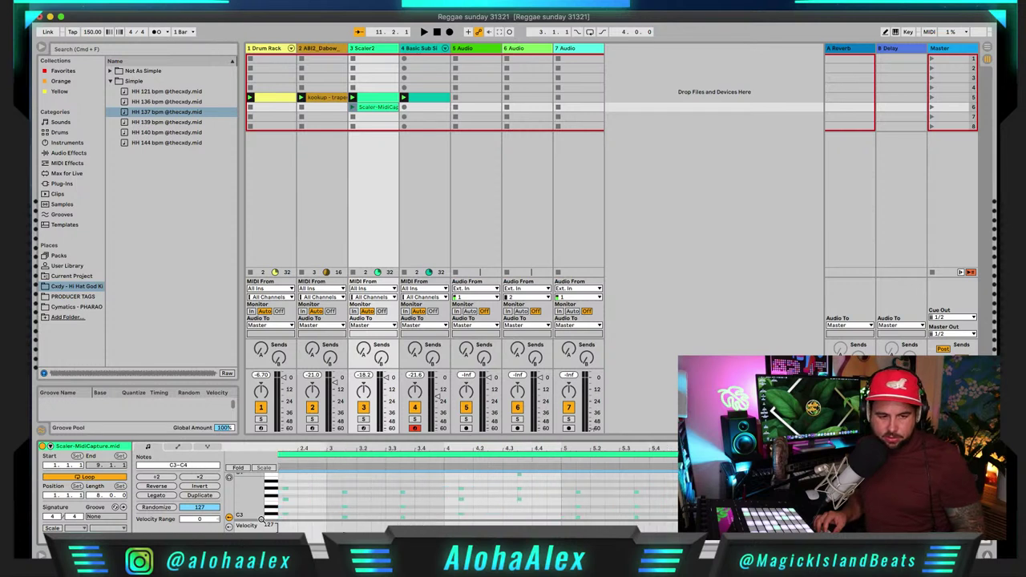
scroll(372, 475, left, 5)
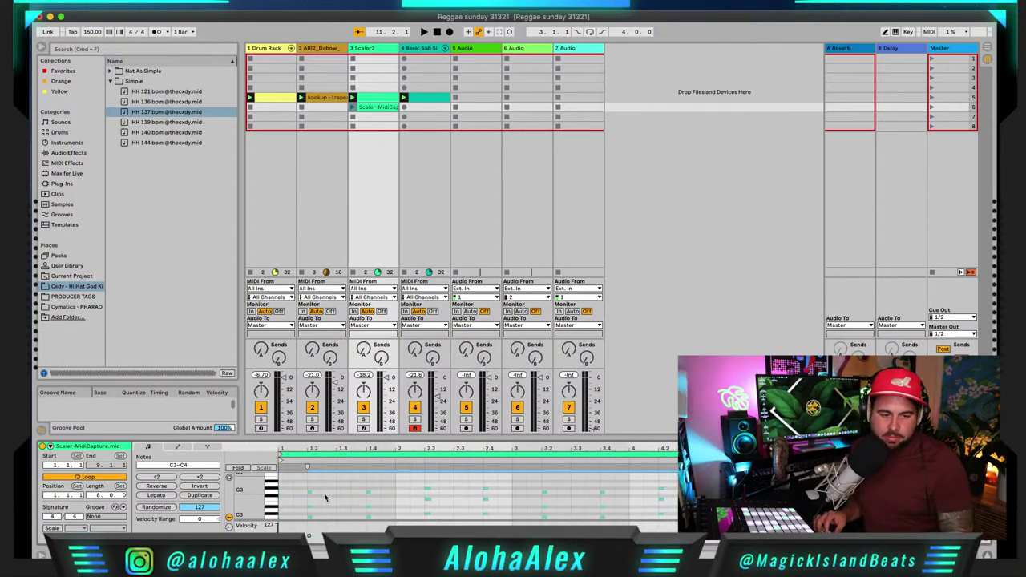
click(319, 487)
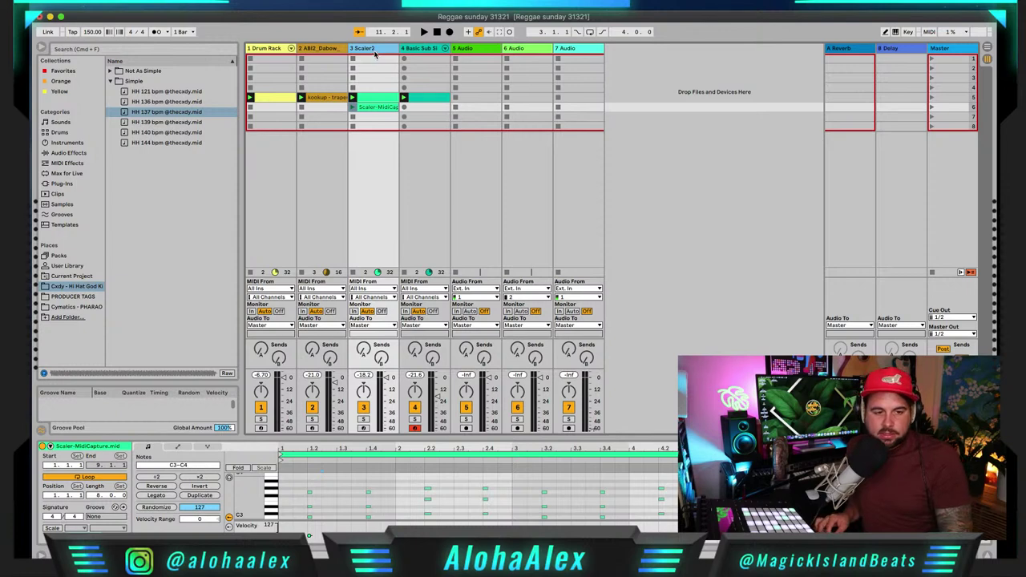
key(super+d)
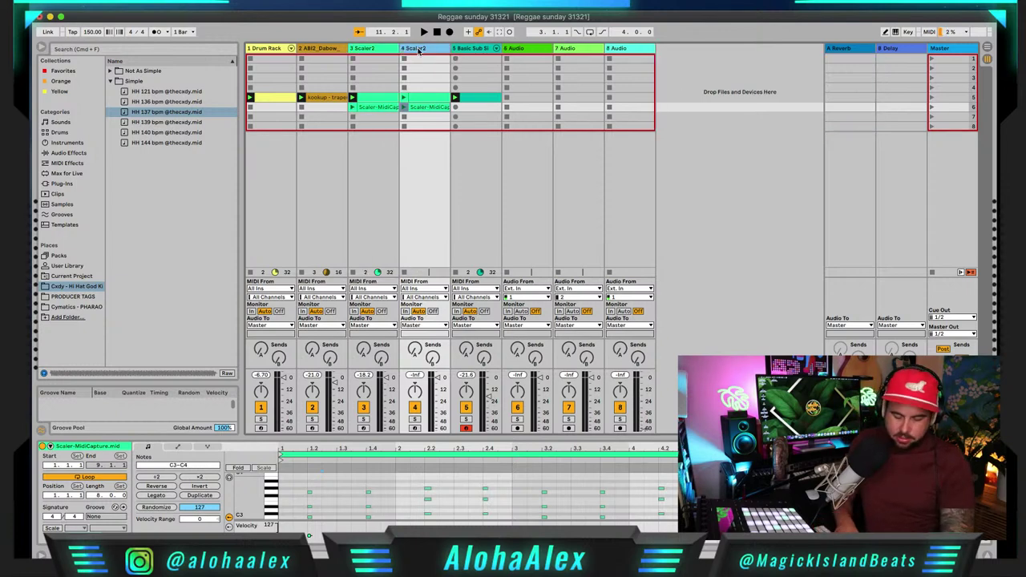
Step: Replace the instrument on the duplicated Scaler2 track with the Organ Softer preset and delete that track's scene 5 clip
click(67, 82)
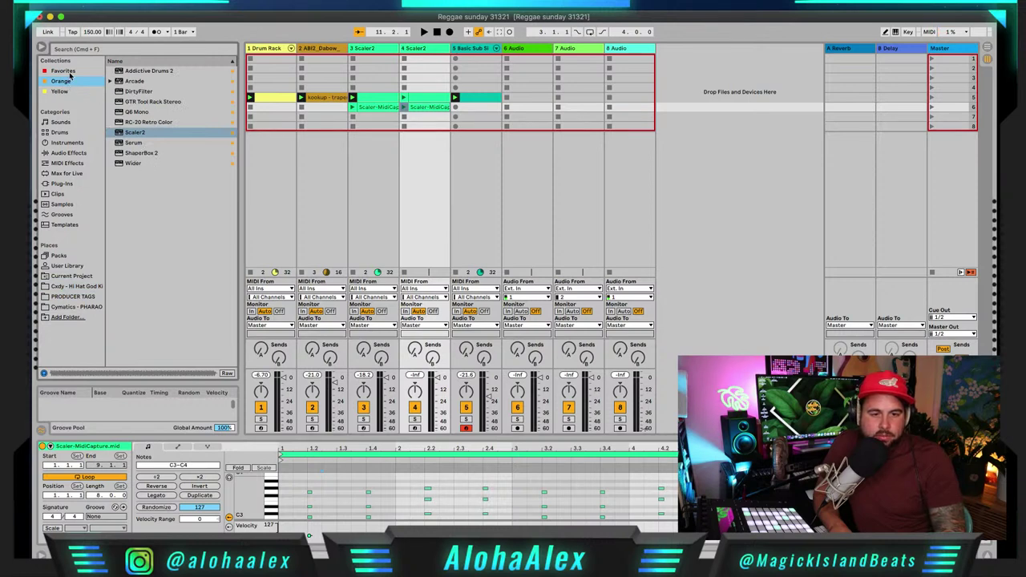
click(69, 73)
click(118, 113)
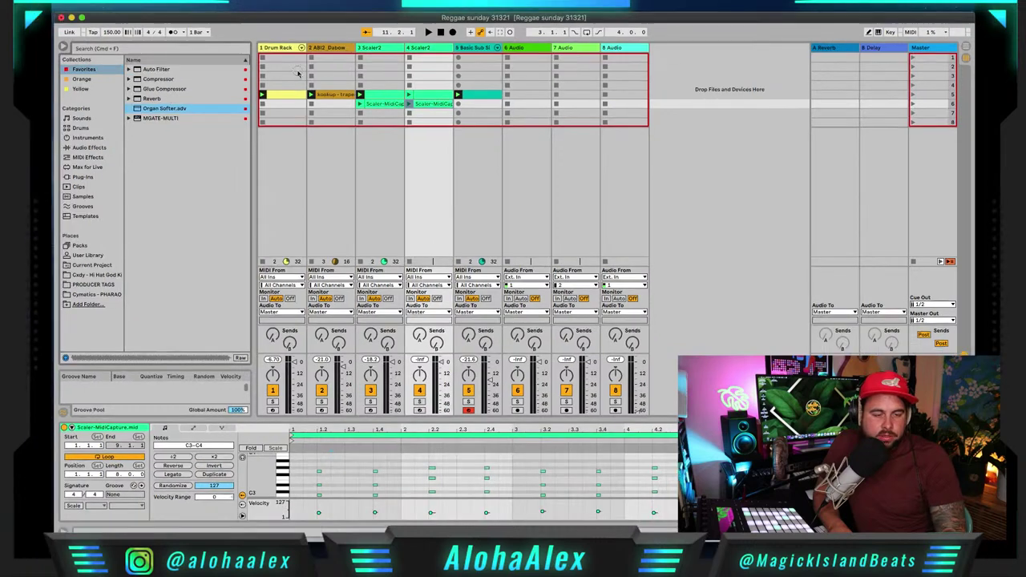
click(411, 49)
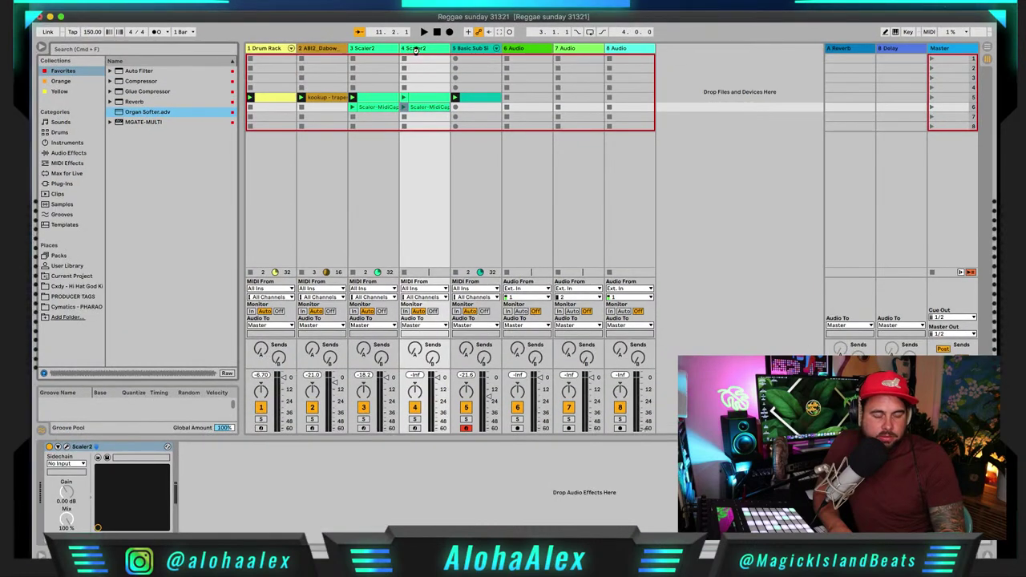
click(427, 100)
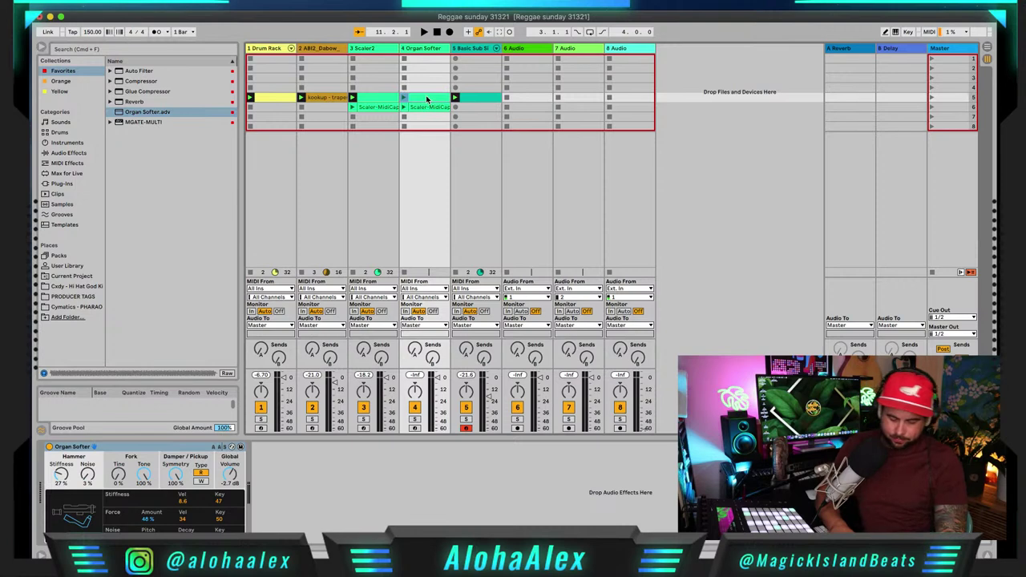
key(Delete)
Step: Copy all chord notes in the Organ Softer track's scene 6 clip one beat later to fill the gaps between chords
click(420, 110)
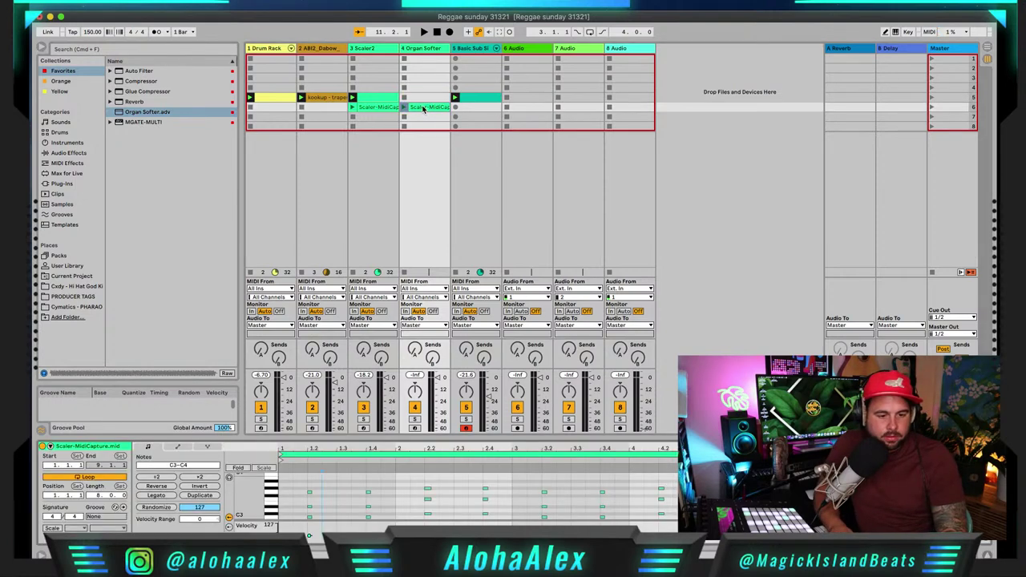
drag(341, 437, 332, 335)
scroll(328, 400, up, 1)
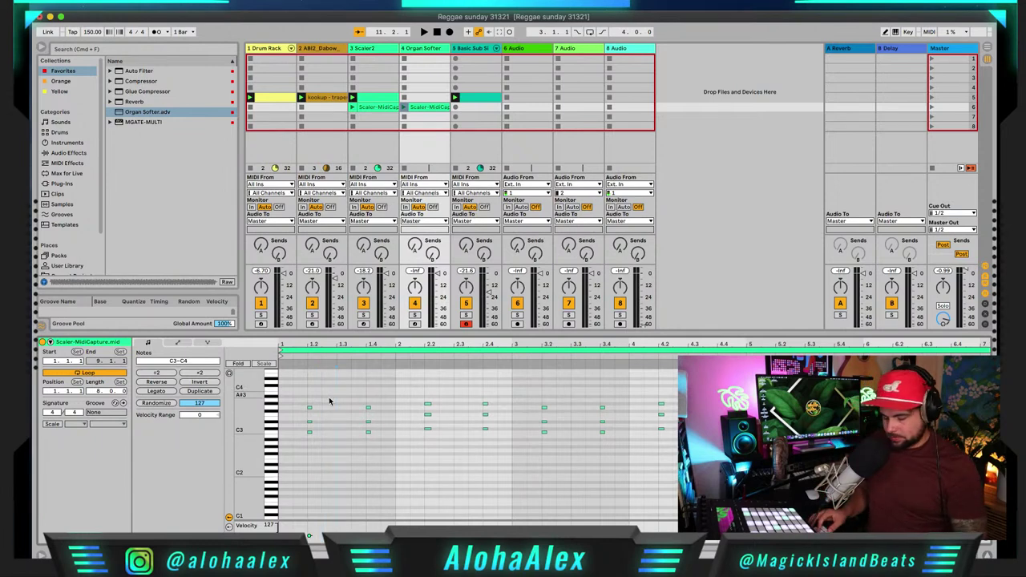
click(312, 409)
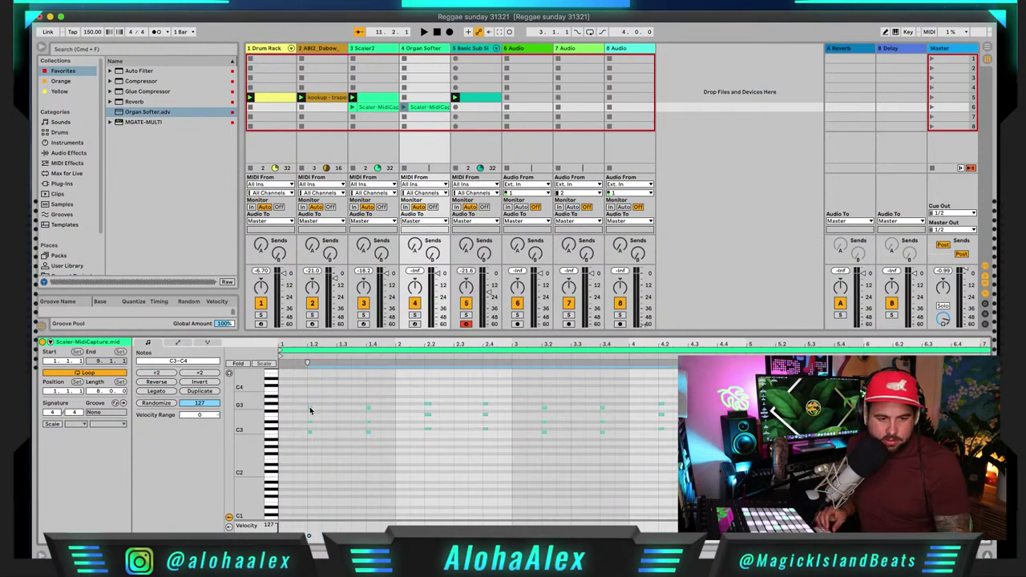
drag(299, 361, 305, 415)
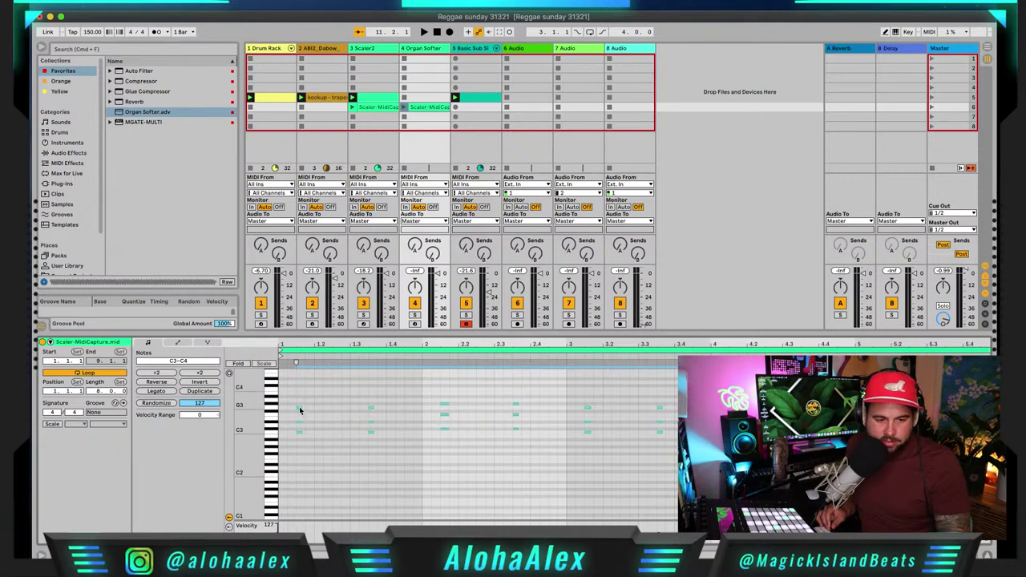
drag(299, 410, 337, 416)
Step: Transpose all notes of the organ clip down one octave and launch it with the track volume lowered
click(363, 386)
key(super+a)
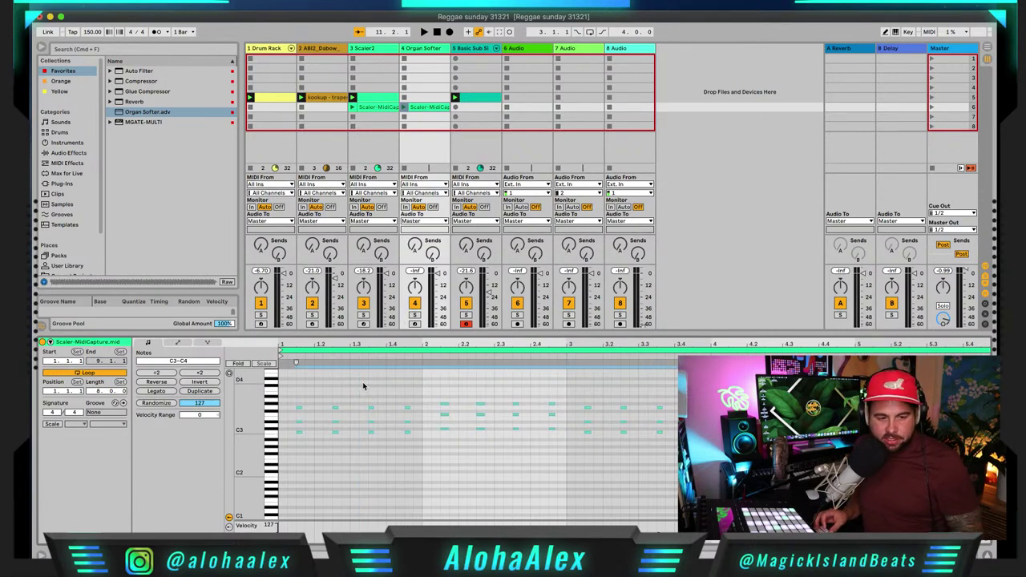
key(shift+Down)
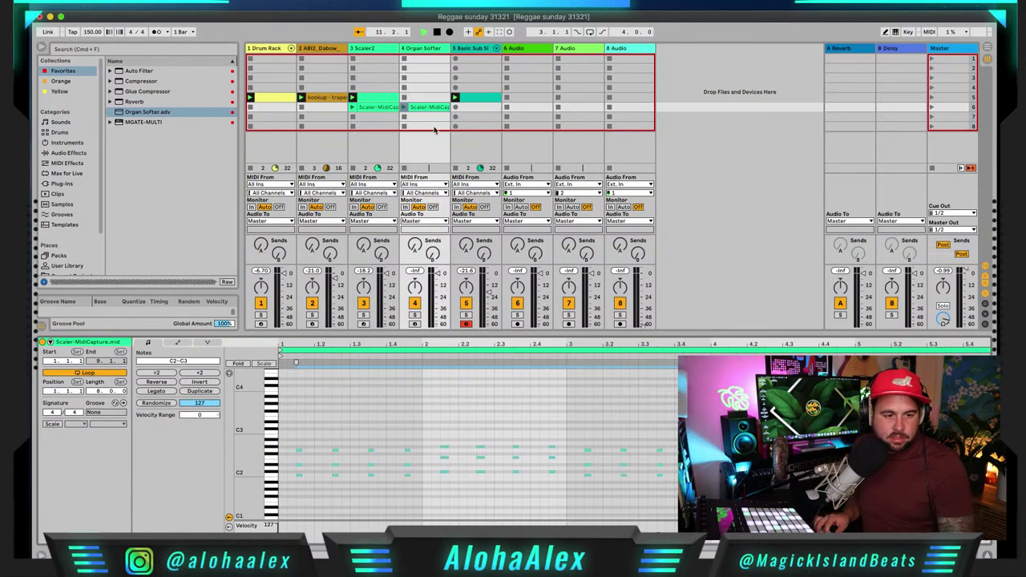
click(405, 108)
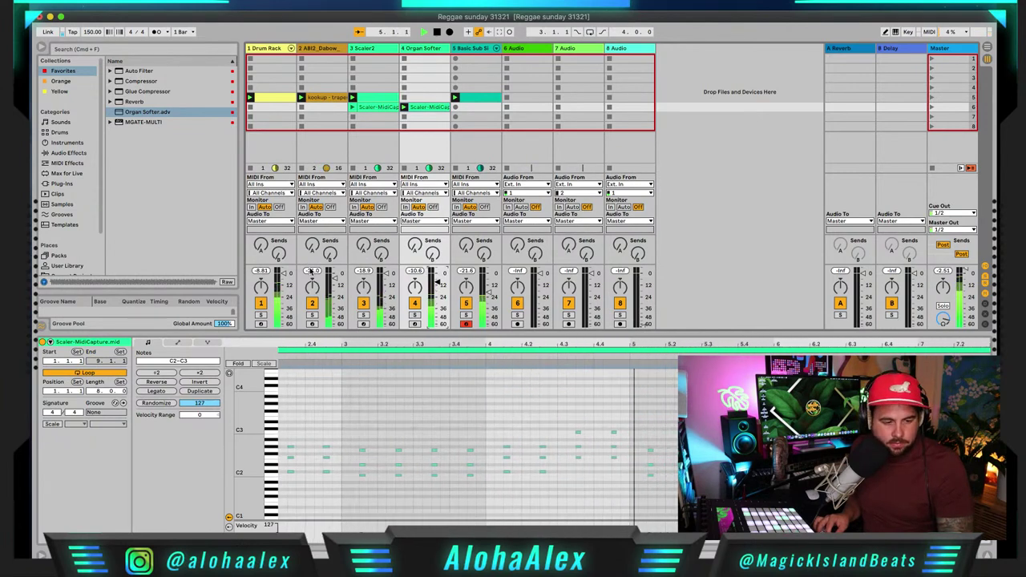
Step: Duplicate the chord just after beat 4.3 in the organ clip and restart playback
key(space)
click(504, 463)
key(ctrl+d)
key(space)
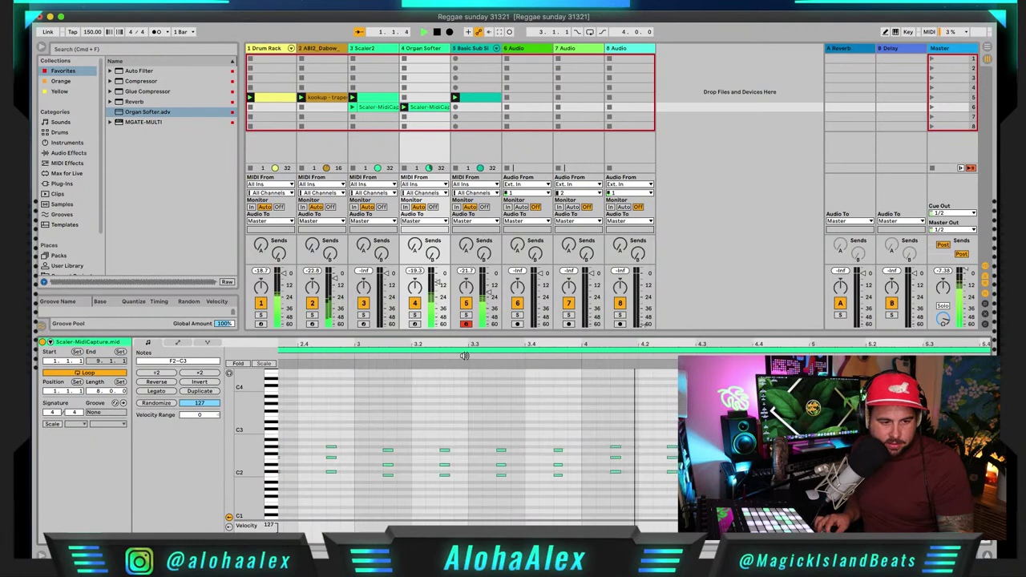
Step: Move the added chord slightly earlier, just before beat 4.4, and play the loop back to check its timing
key(space)
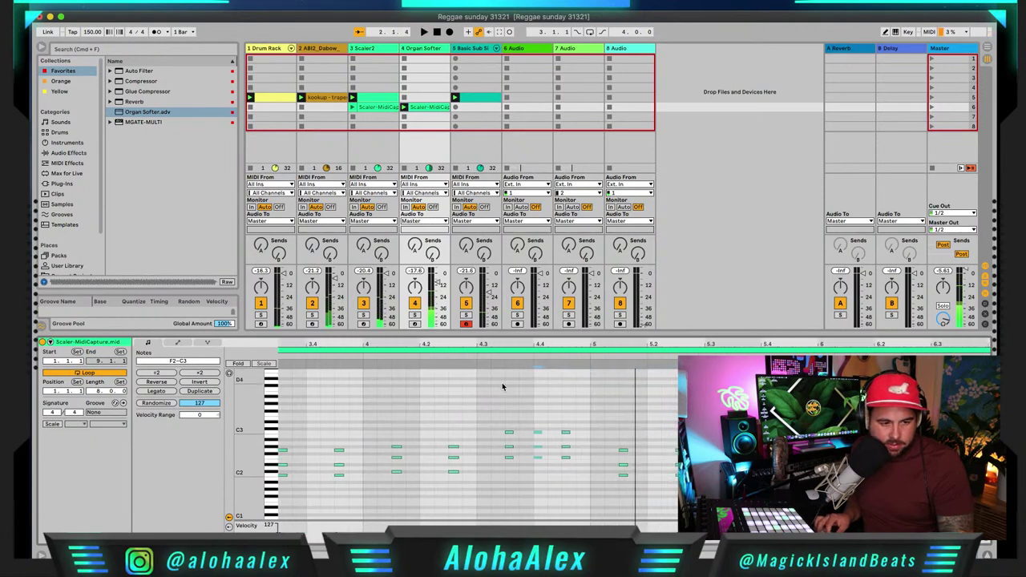
mouse_move(529, 347)
mouse_down()
mouse_move(550, 463)
mouse_move(533, 461)
mouse_up()
key(space)
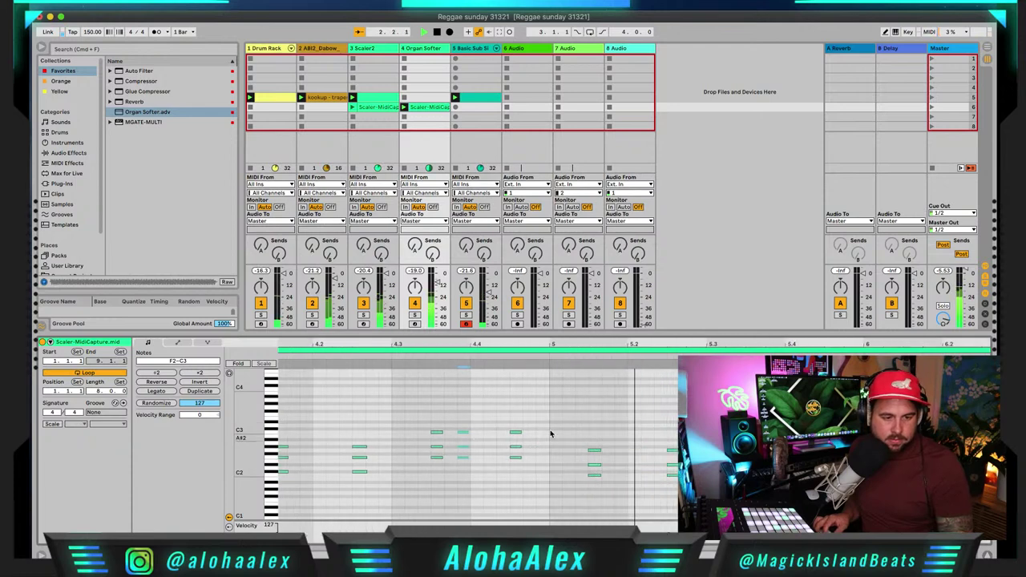
drag(444, 348, 600, 220)
key(space)
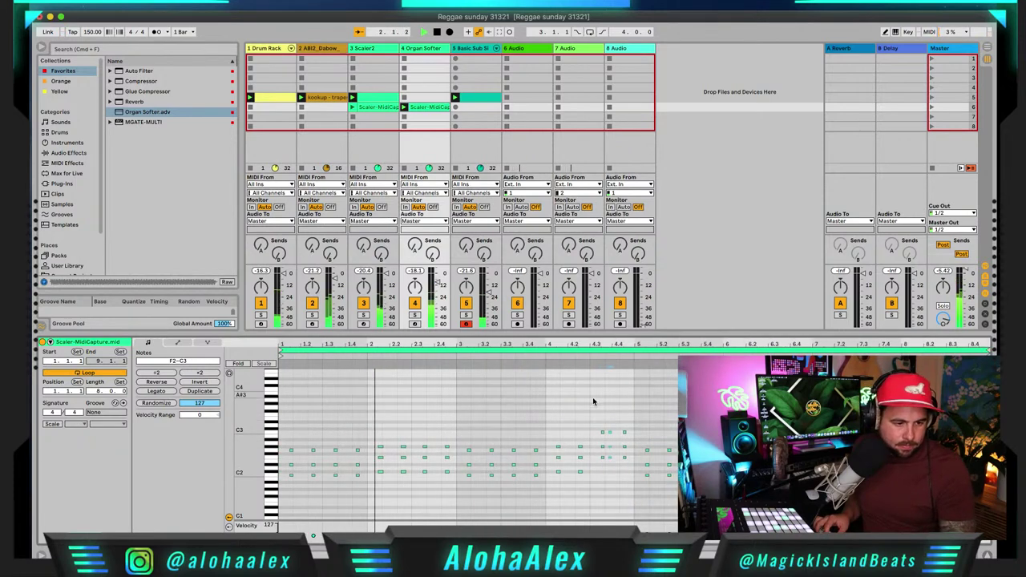
drag(608, 343, 598, 492)
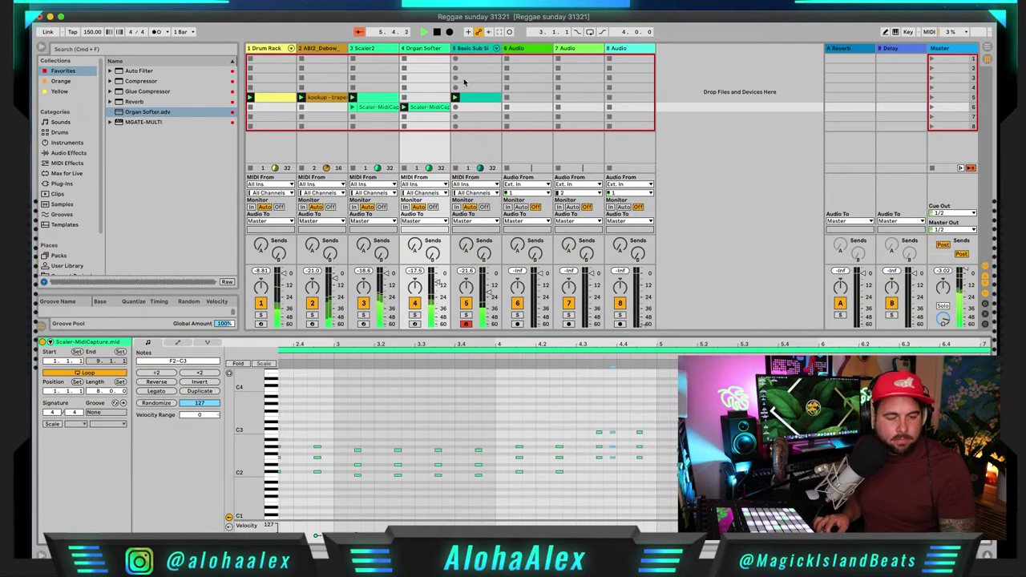
key(space)
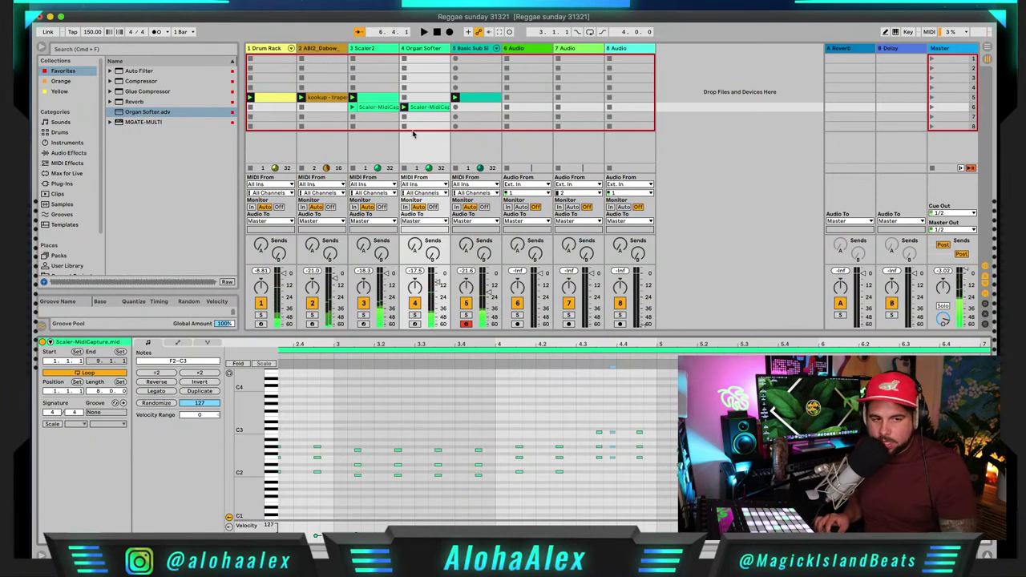
Step: Insert a new MIDI track after the Scaler2 track and load Serum onto it
click(380, 50)
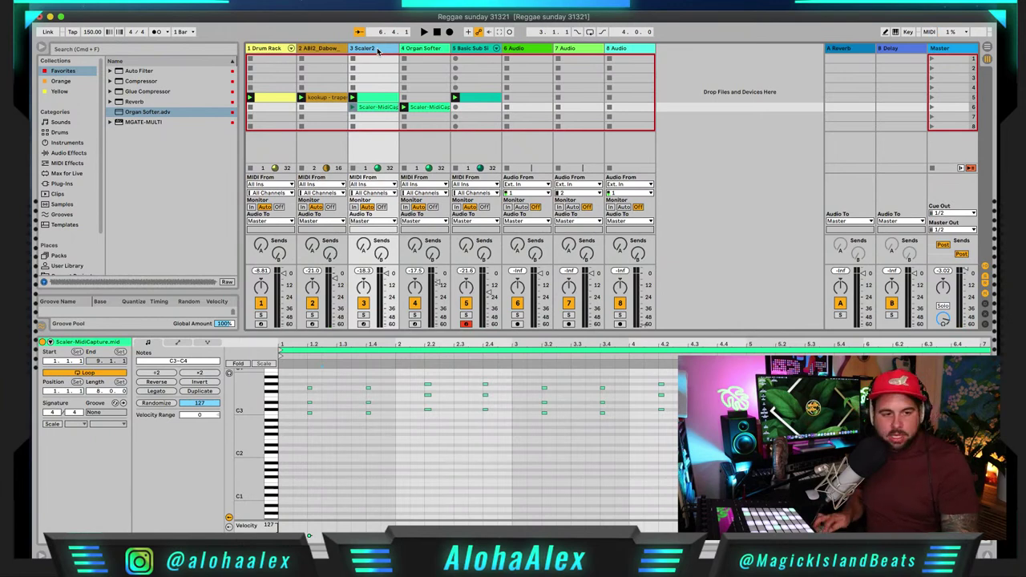
key(super+shift+t)
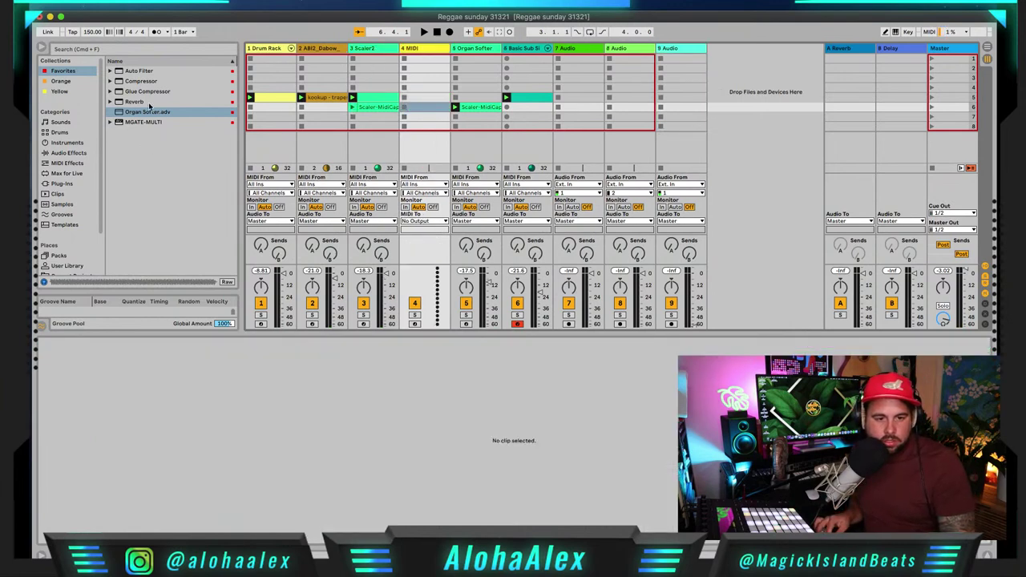
click(62, 91)
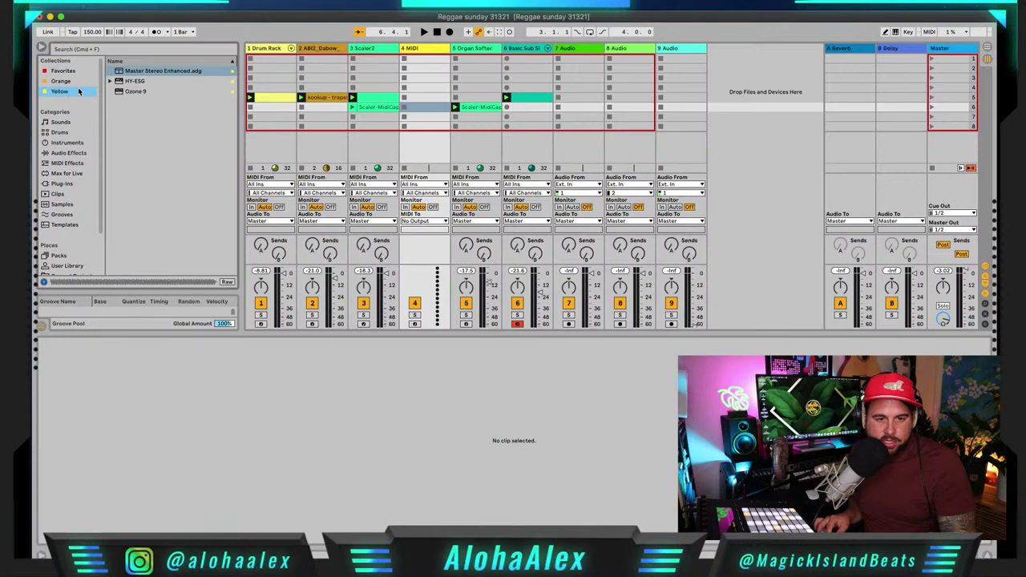
click(68, 82)
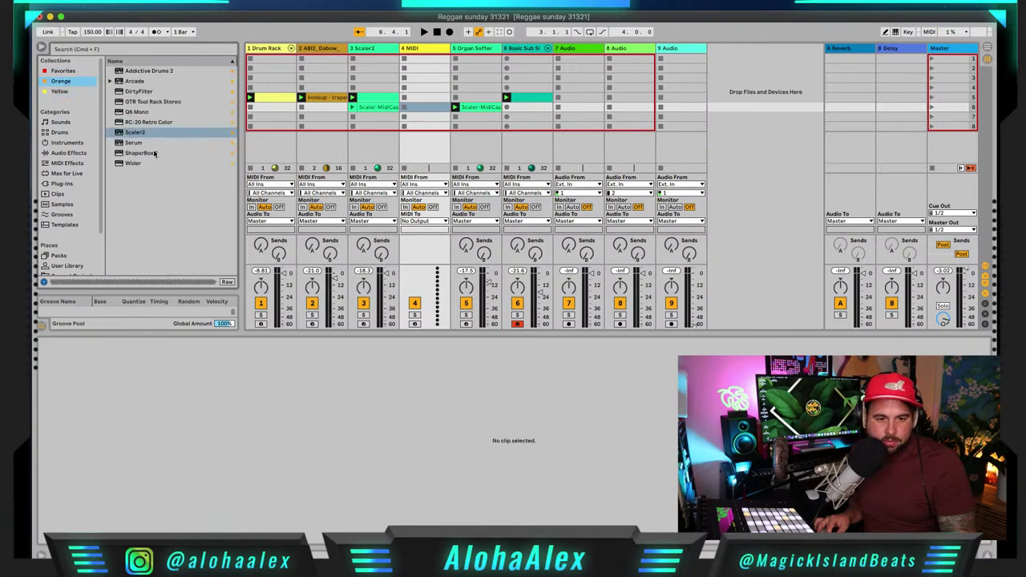
drag(137, 144, 423, 49)
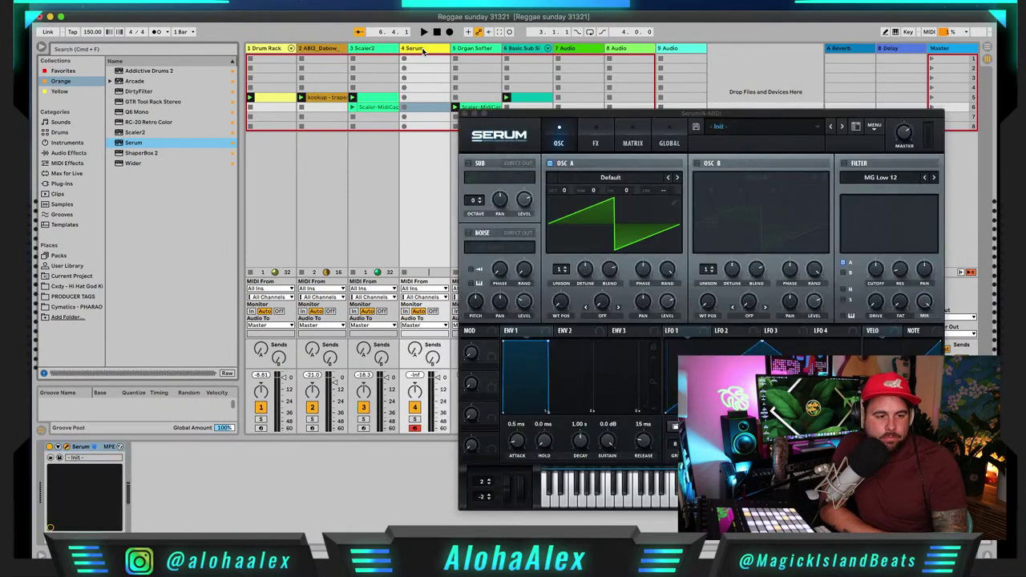
Step: Load the Splice preset KEYS - Flukes in Serum and close the plug-in window
click(719, 128)
mouse_move(765, 200)
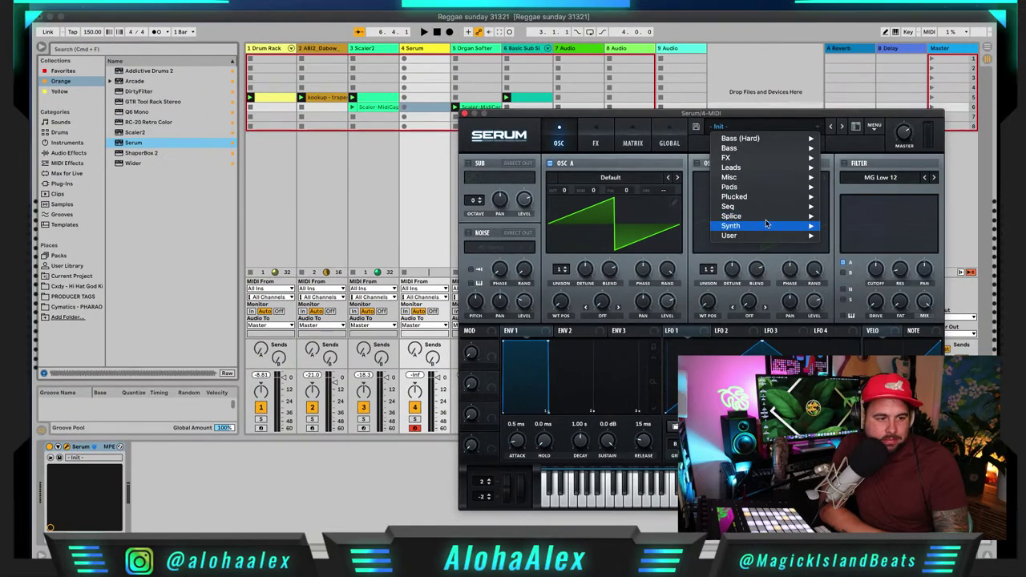
mouse_move(767, 220)
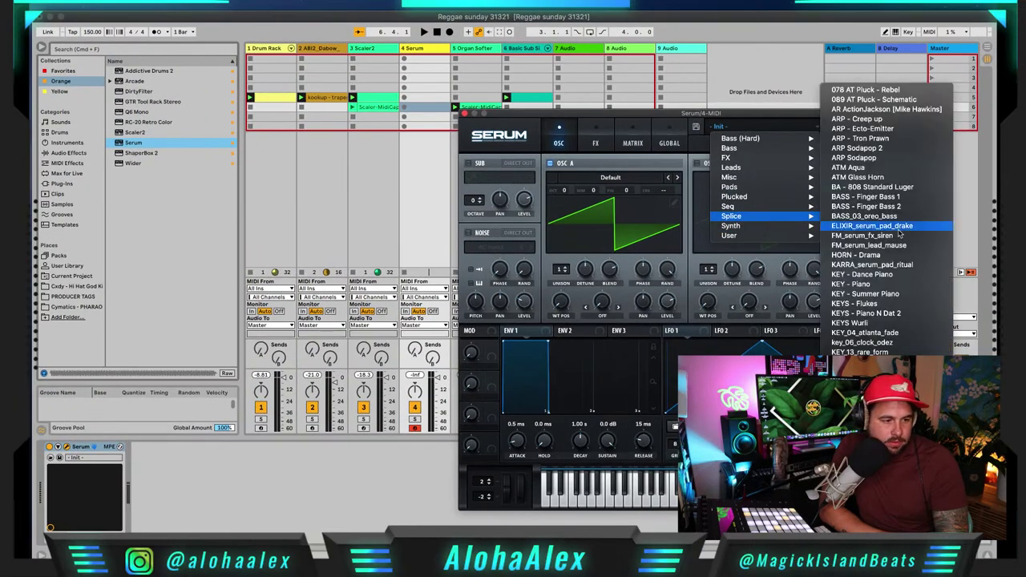
click(921, 305)
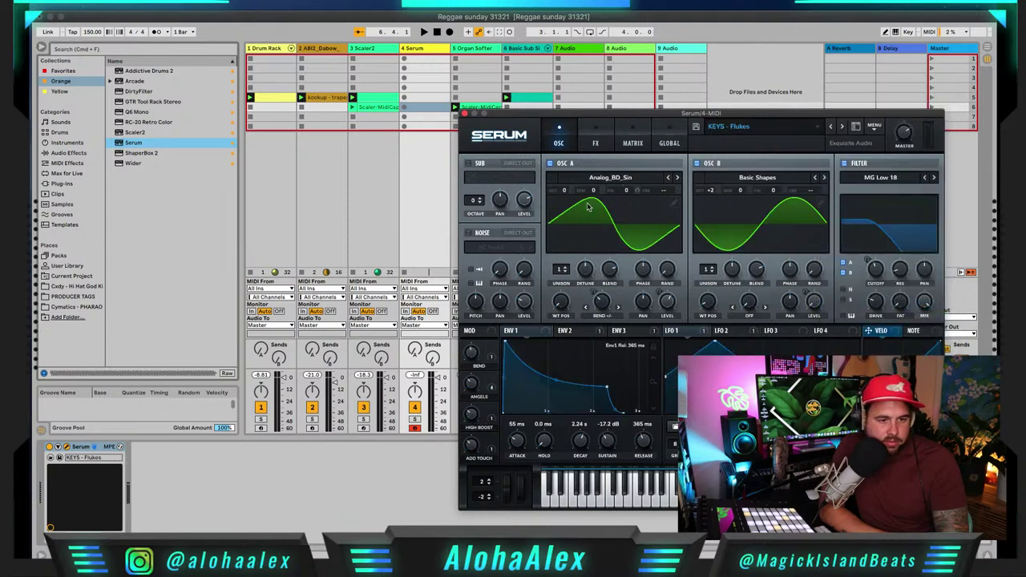
click(464, 114)
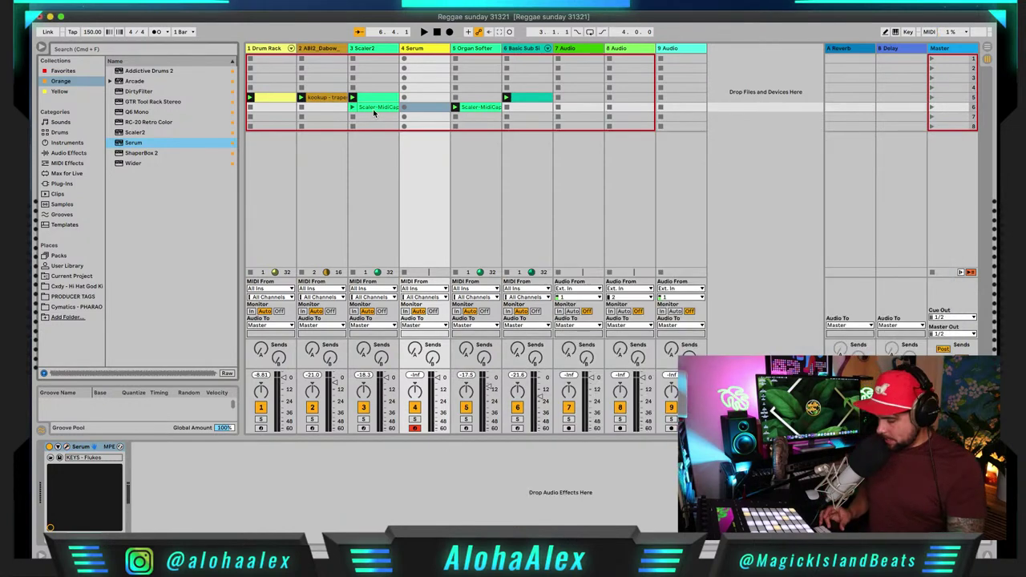
Step: Copy the captured Scaler2 clip to scene 6 of the Serum track and launch it with the track volume lowered
drag(373, 112, 425, 111)
double_click(425, 111)
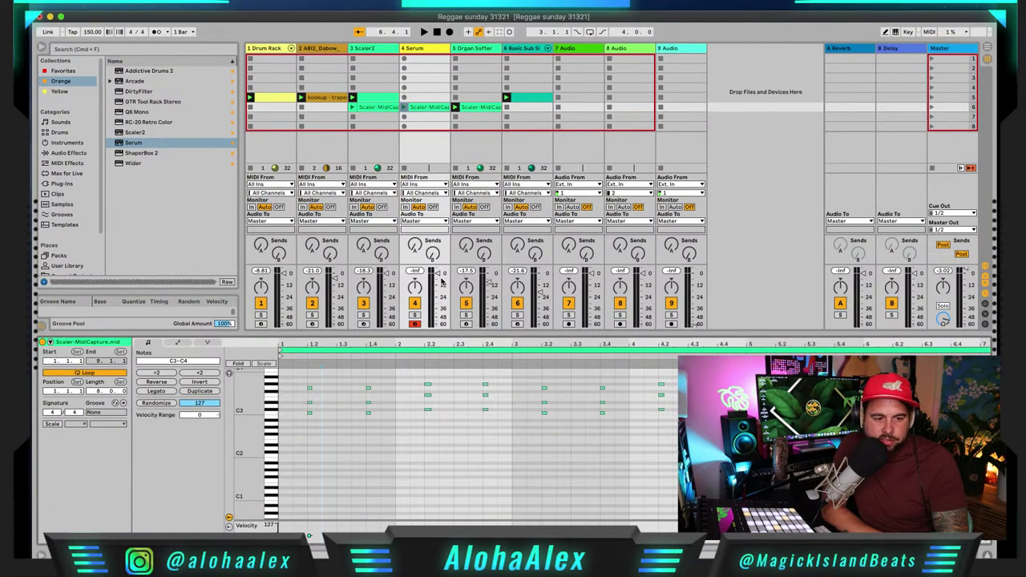
click(403, 109)
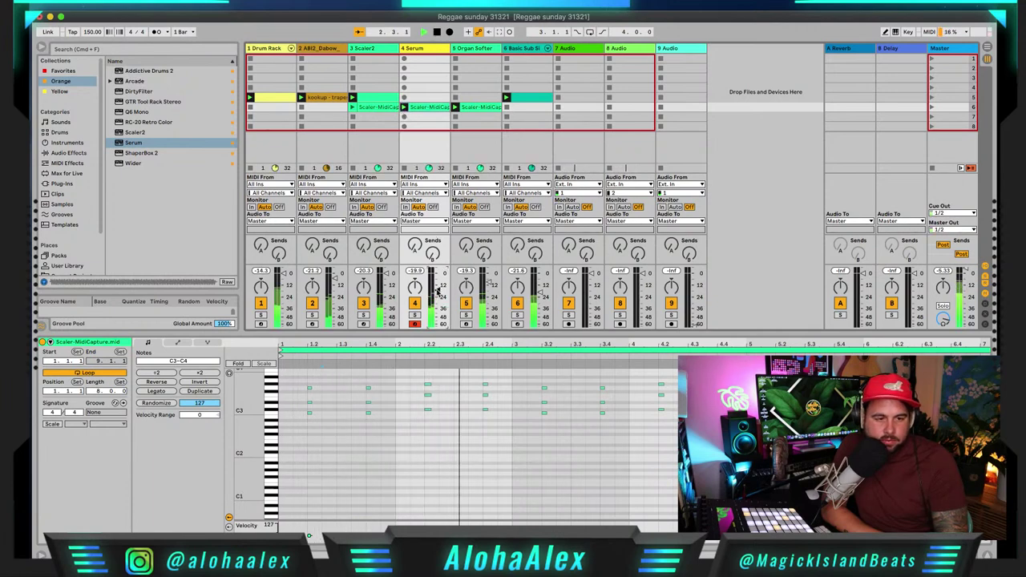
Step: Reopen Serum and set Env 1's release and attack and Env 2's release to 0.0 ms
click(424, 49)
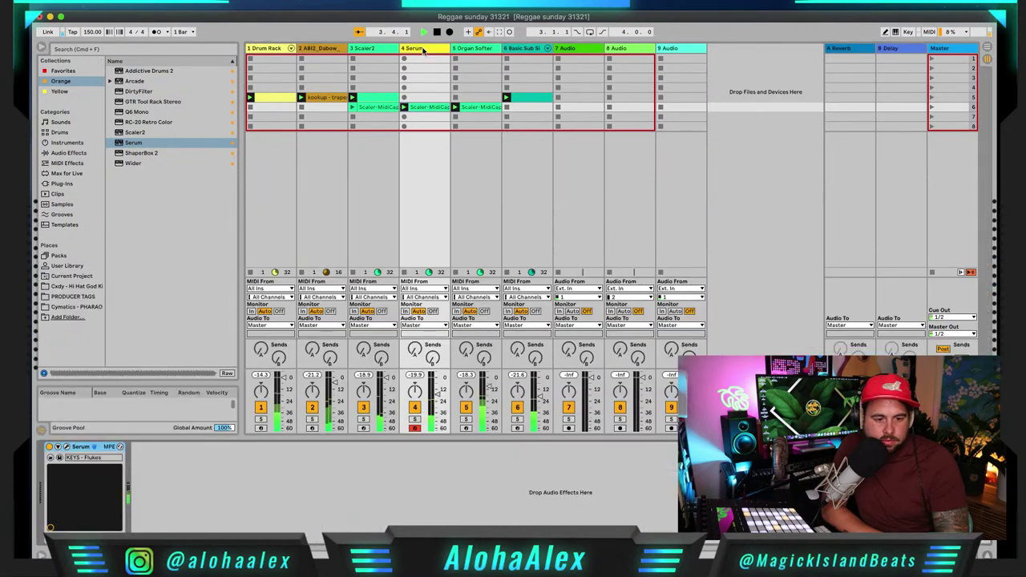
click(67, 448)
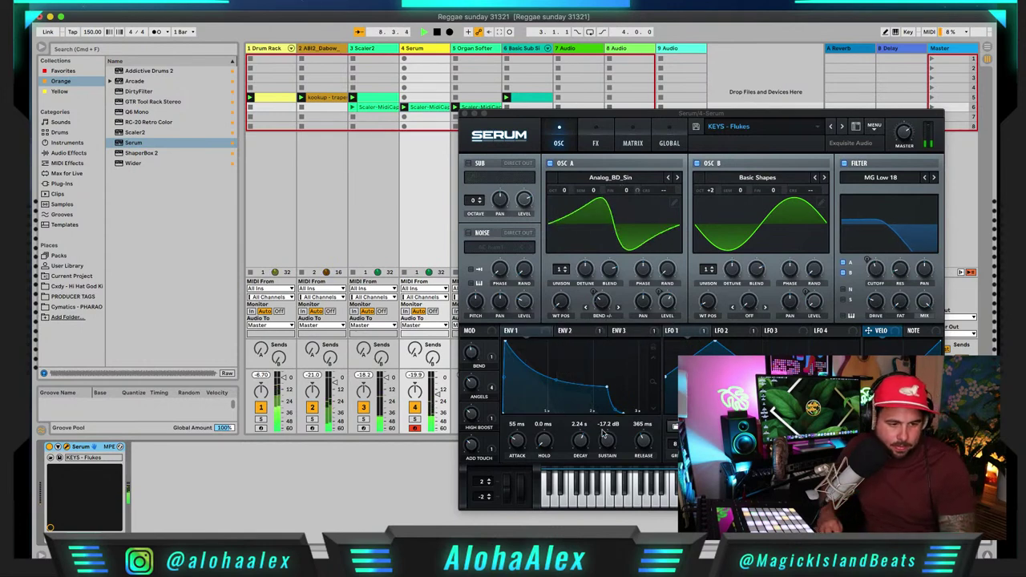
drag(643, 440, 635, 485)
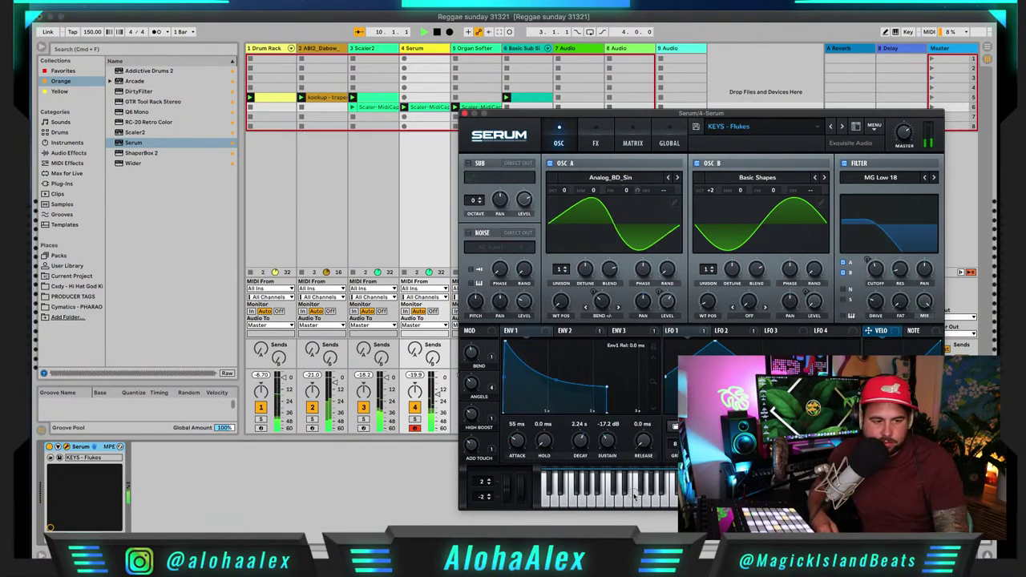
drag(518, 441, 544, 484)
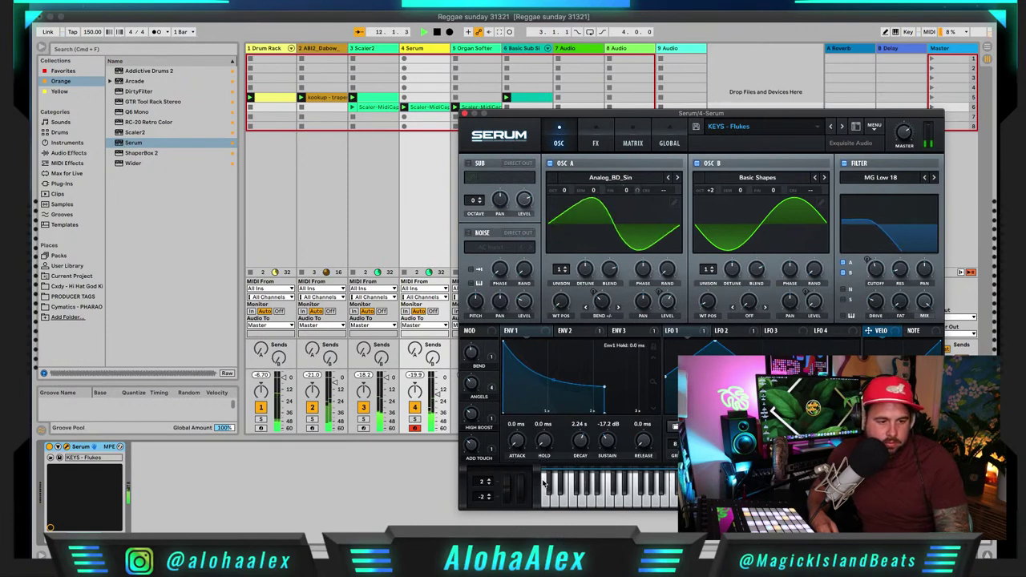
click(566, 331)
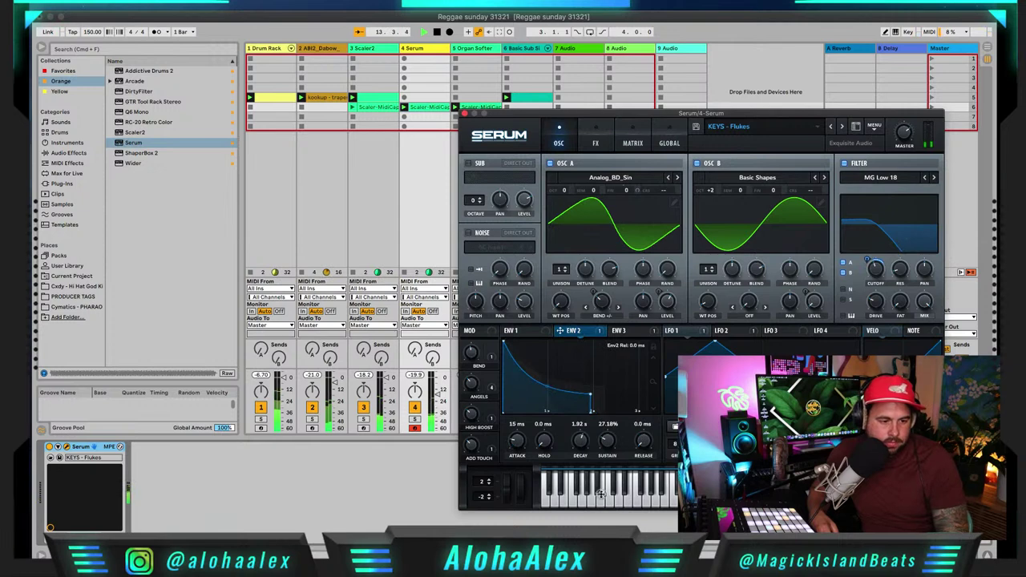
Step: Lower Env 1's sustain to -∞ dB and shorten its decay to about 122 ms
drag(606, 437, 593, 502)
click(520, 331)
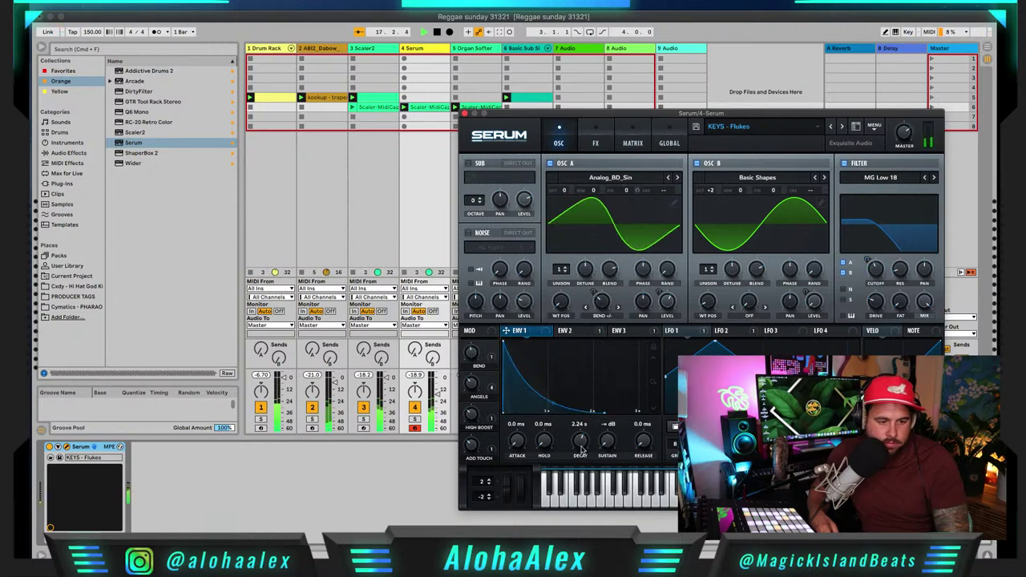
drag(582, 450, 580, 470)
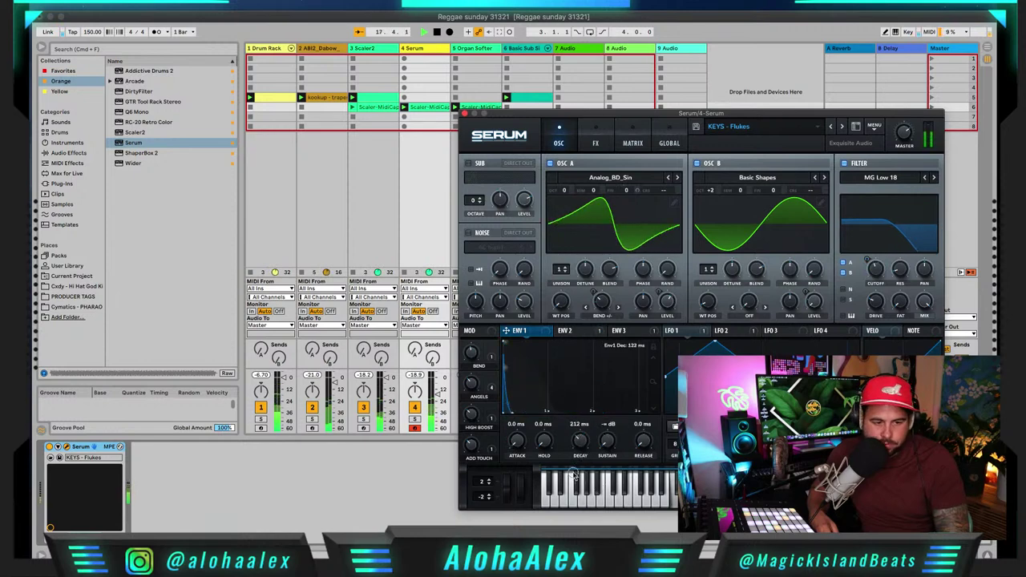
Step: Set Env 3's release to 2.8 ms and turn off the reverb effect in Serum
click(618, 331)
drag(609, 440, 576, 455)
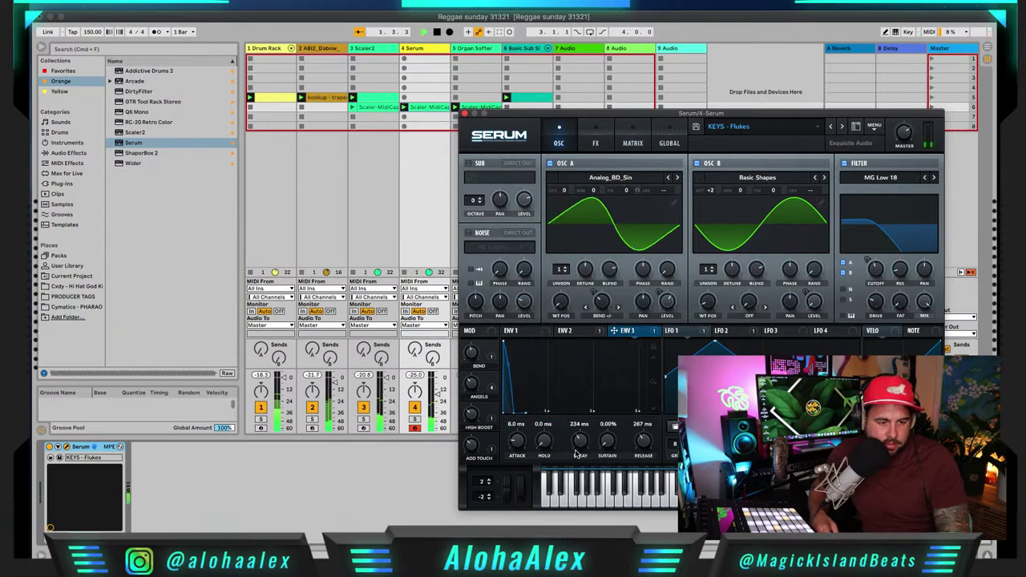
drag(639, 445, 633, 462)
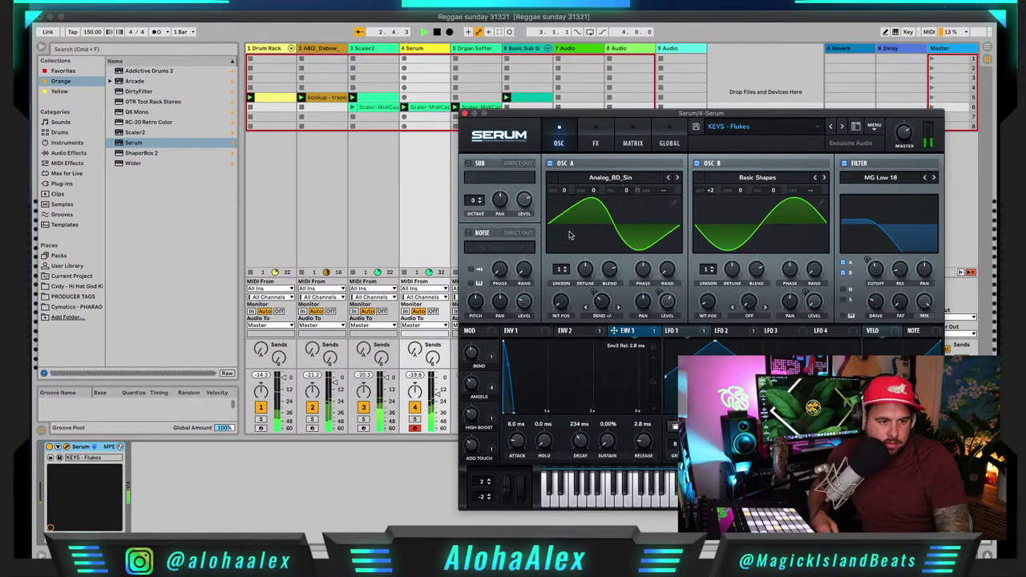
click(595, 136)
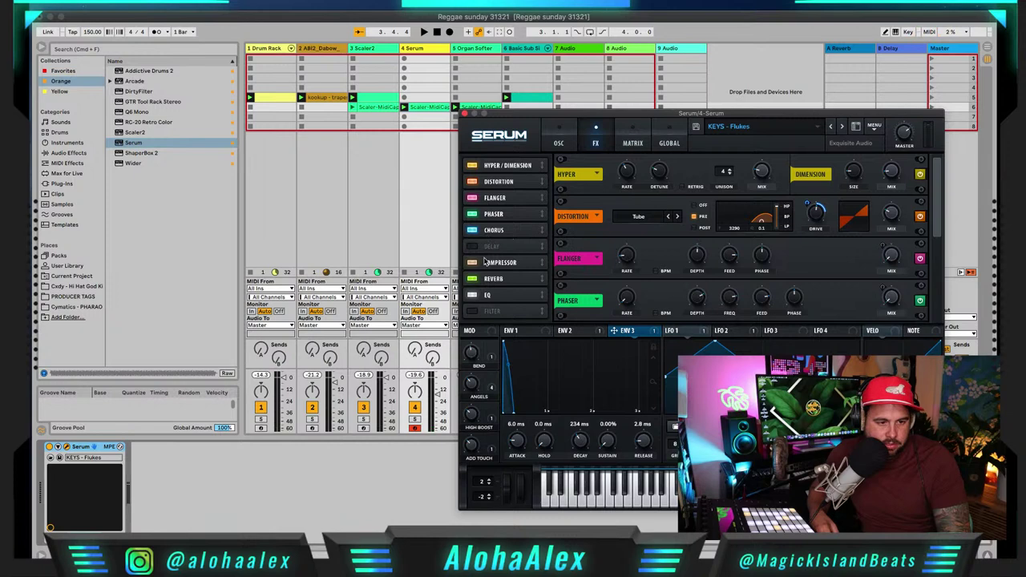
click(472, 278)
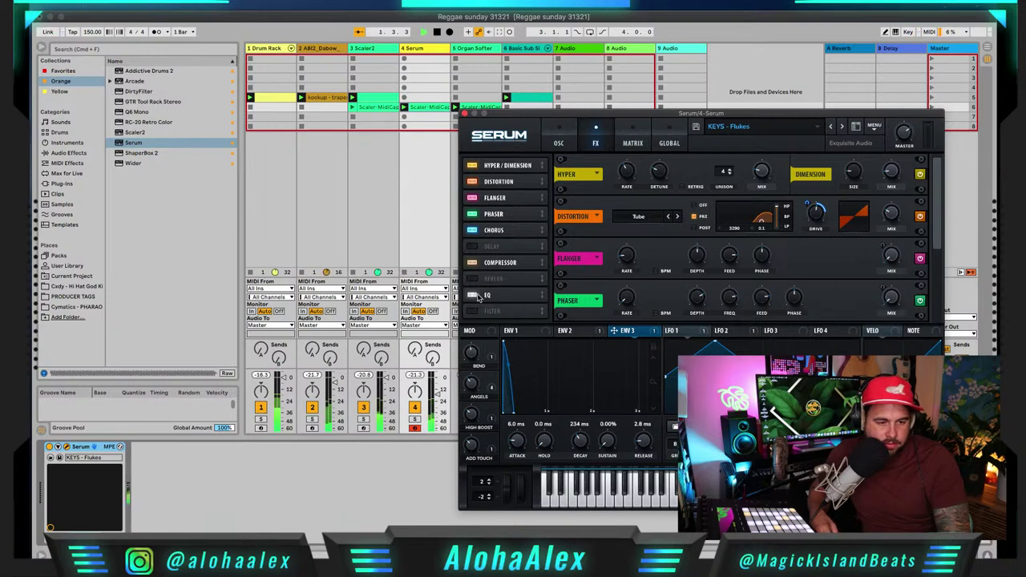
Step: Adjust the Serum track's volume, close the plug-in window and stop playback
click(438, 393)
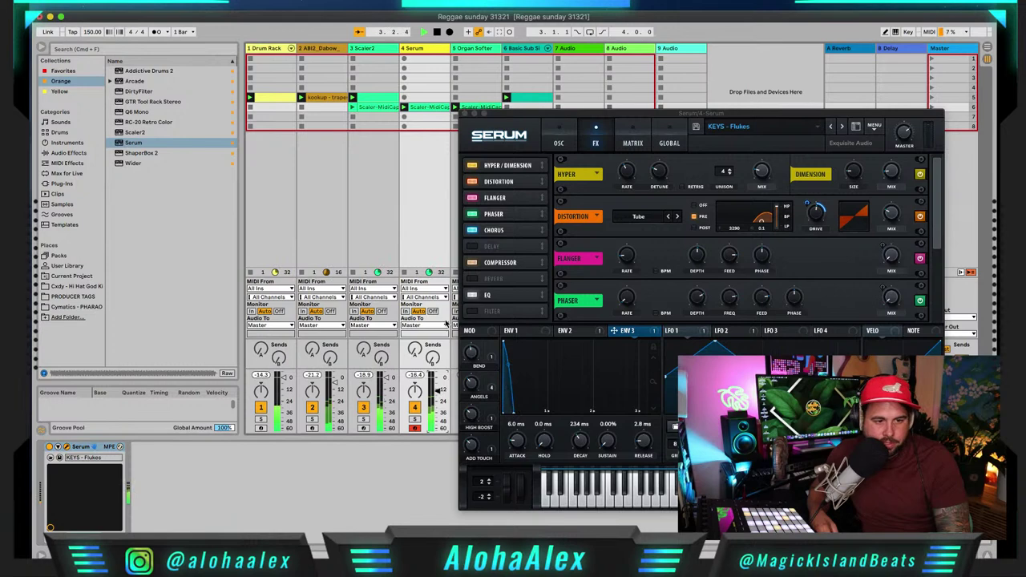
click(464, 113)
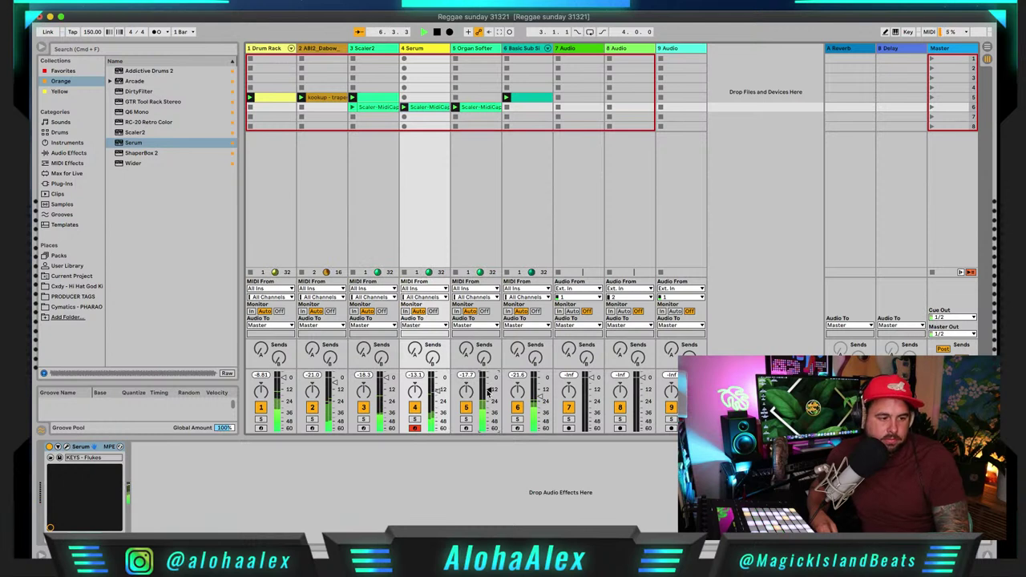
key(space)
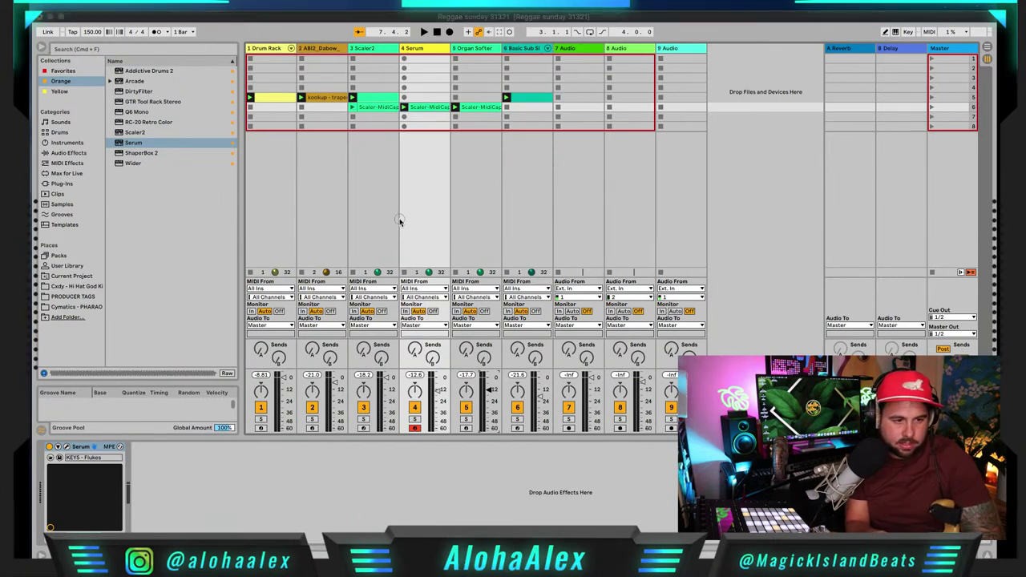
Step: Add GTR Tool Rack Stereo to the 7 Audio track with the Big Dry Clean preset and close its window
click(172, 102)
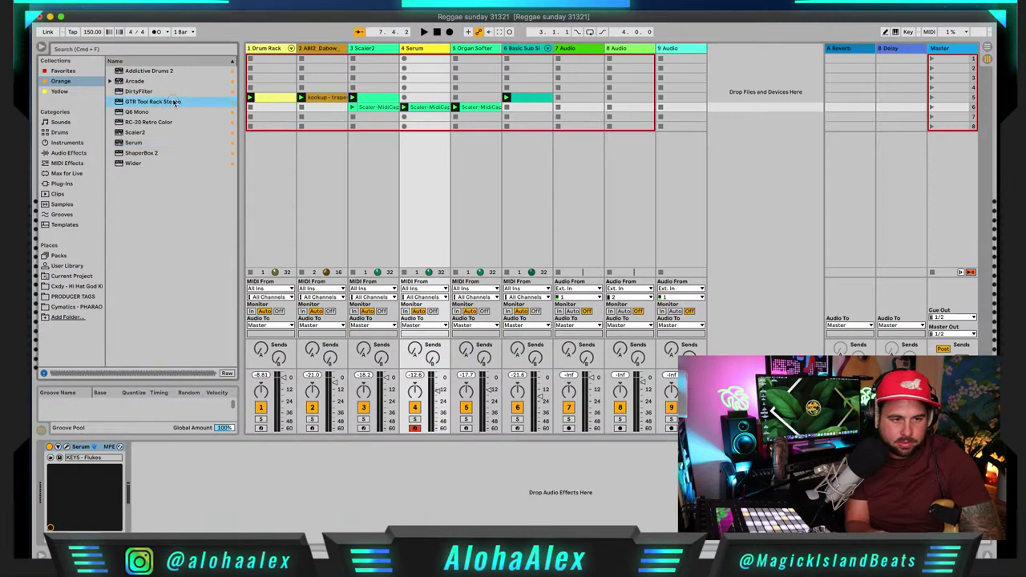
click(574, 48)
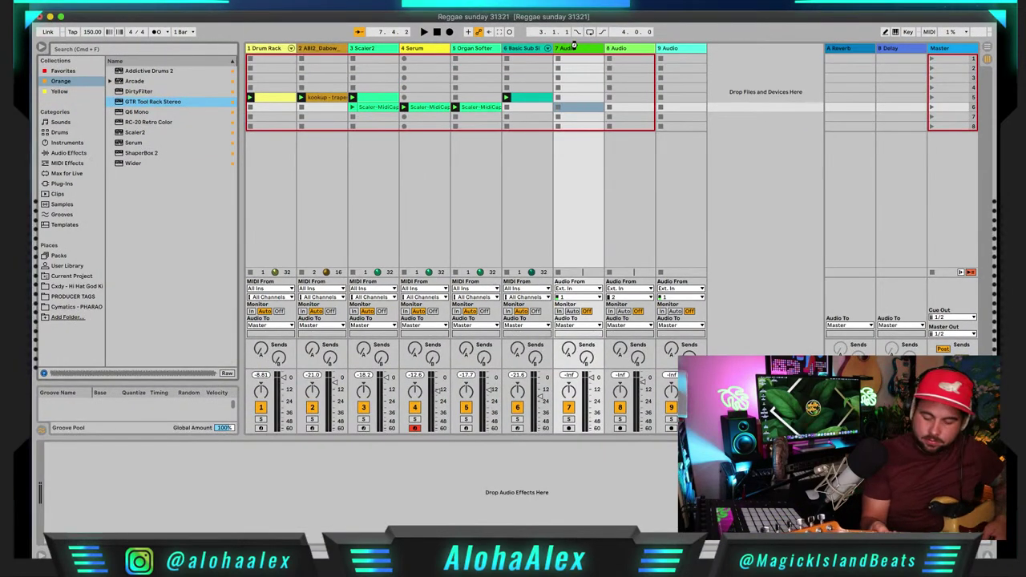
key(Return)
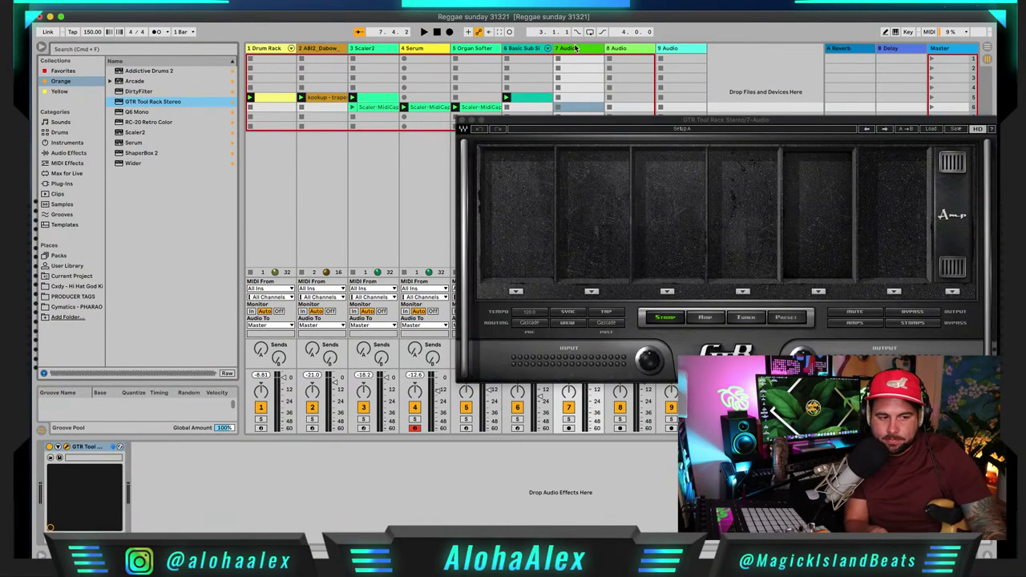
click(786, 318)
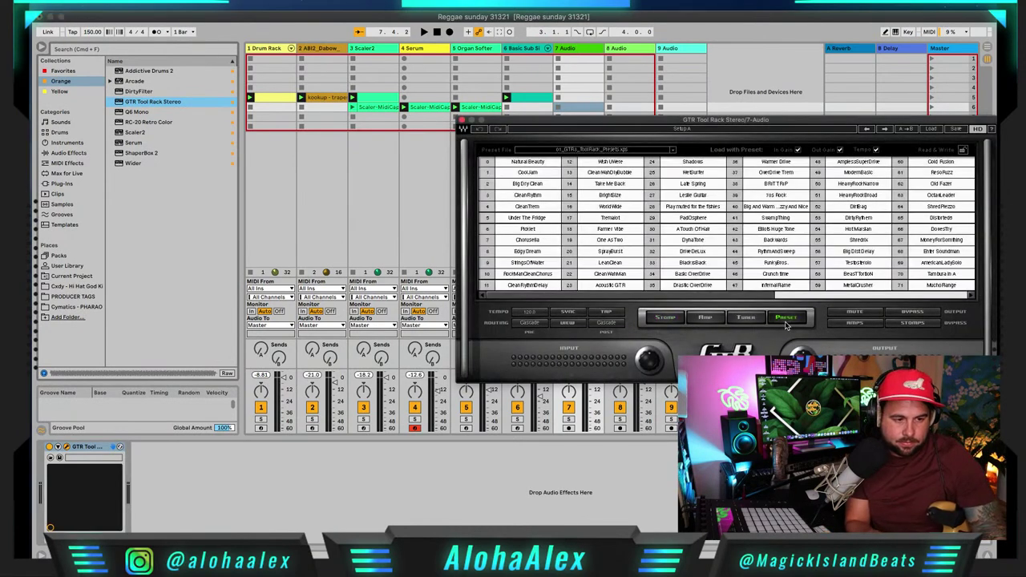
click(535, 184)
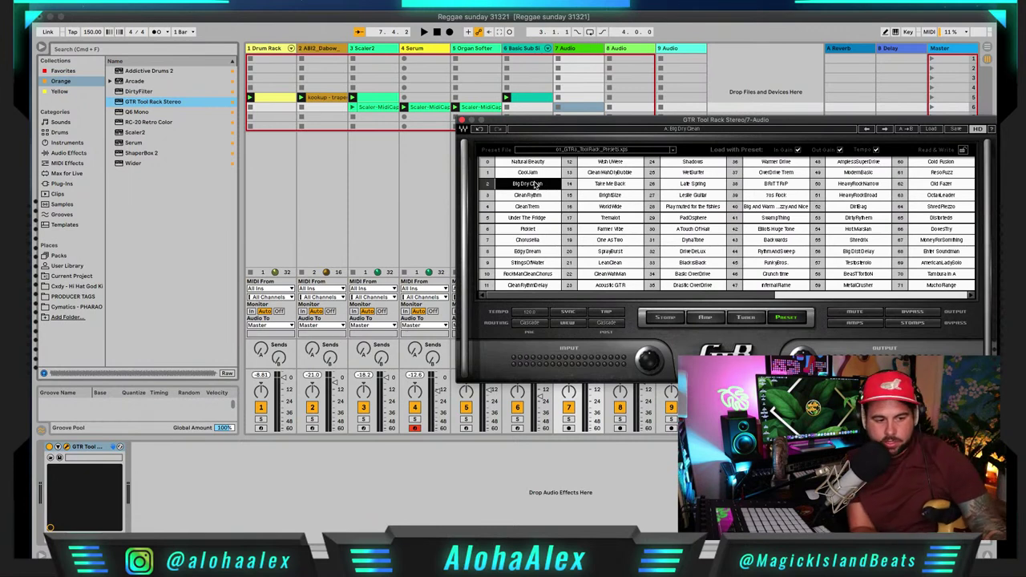
key(super+Tab)
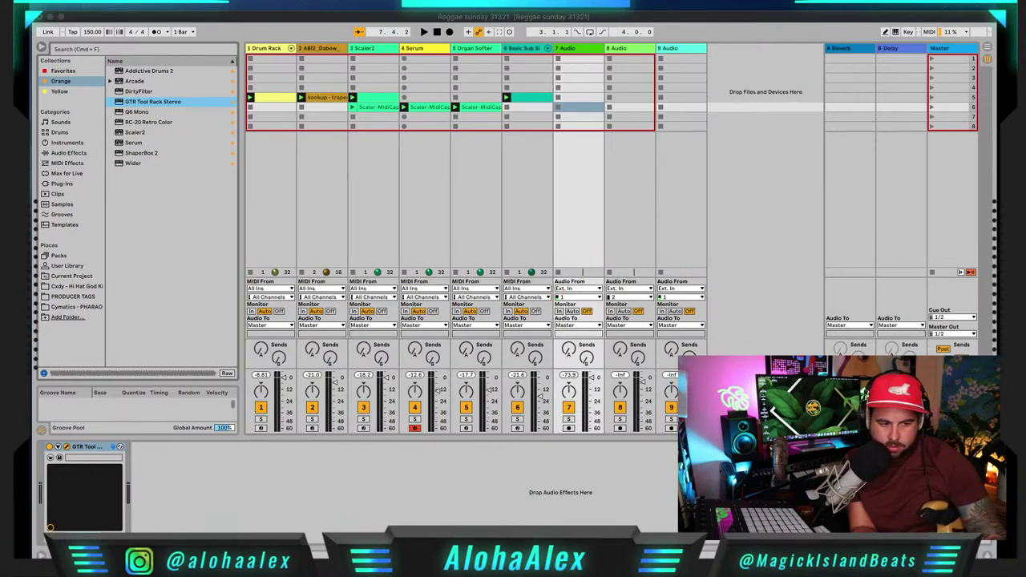
key(super+Tab)
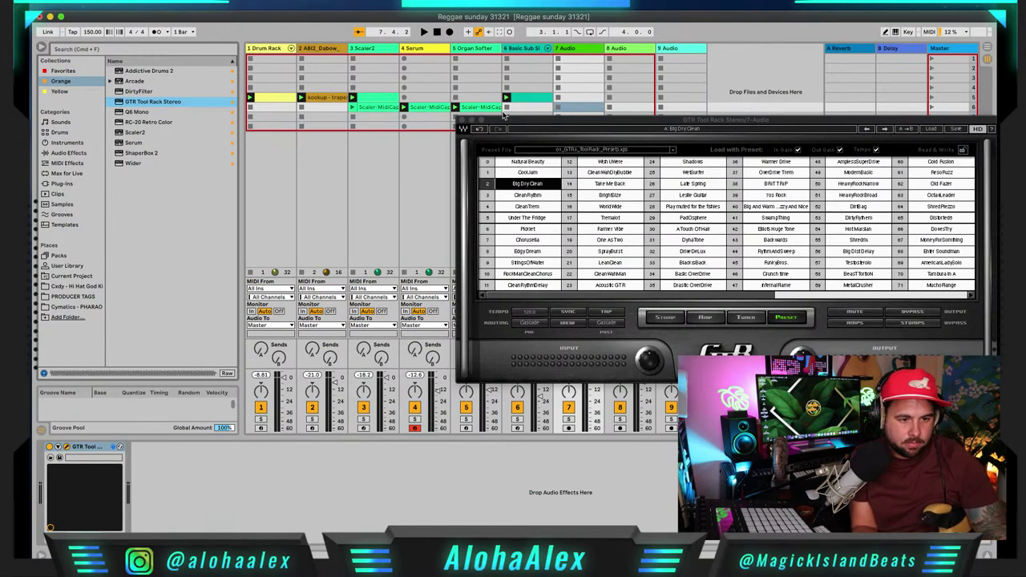
click(463, 124)
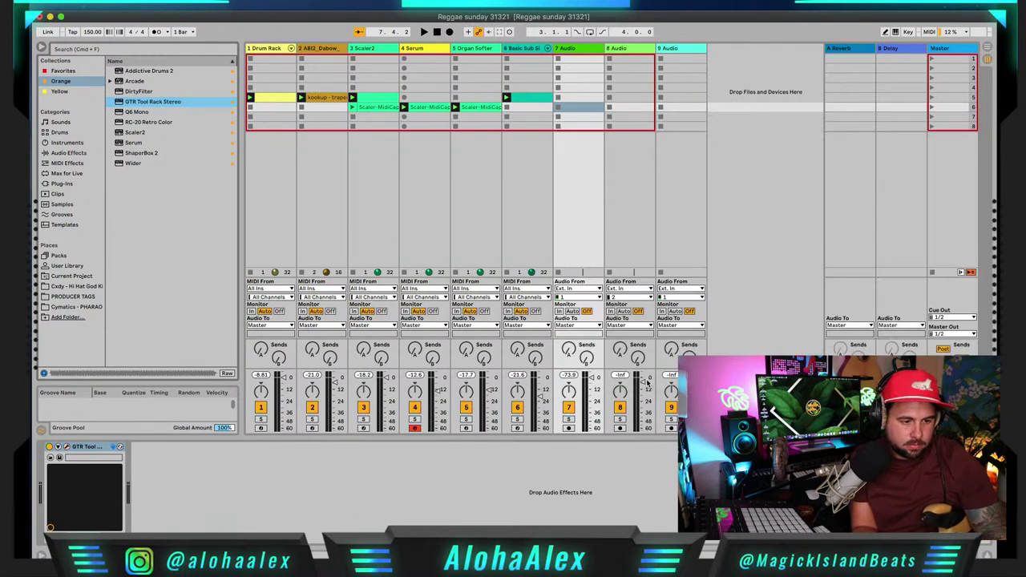
Step: Arm the 7 Audio track for recording and set its external input to channel 2
click(568, 428)
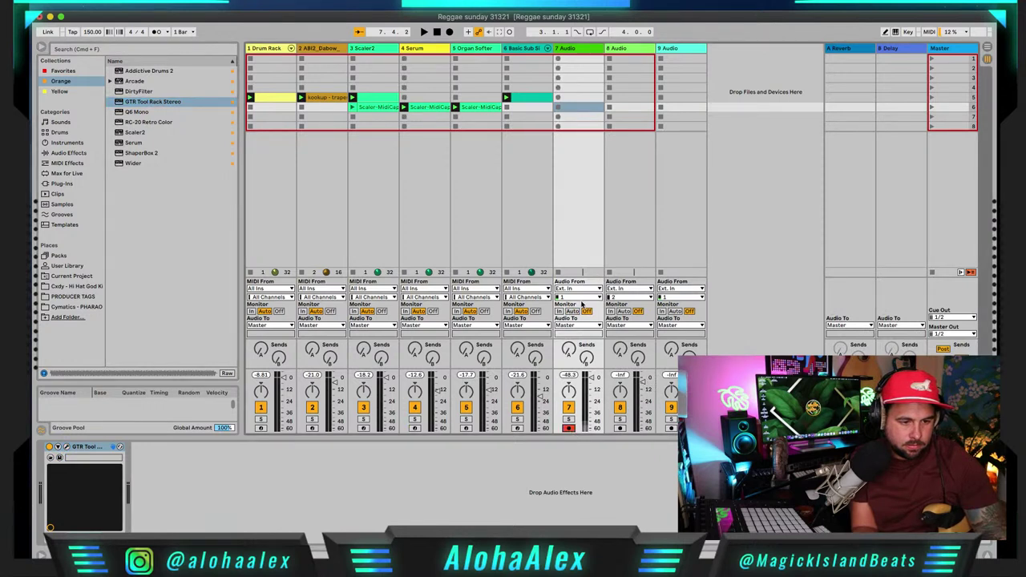
click(581, 300)
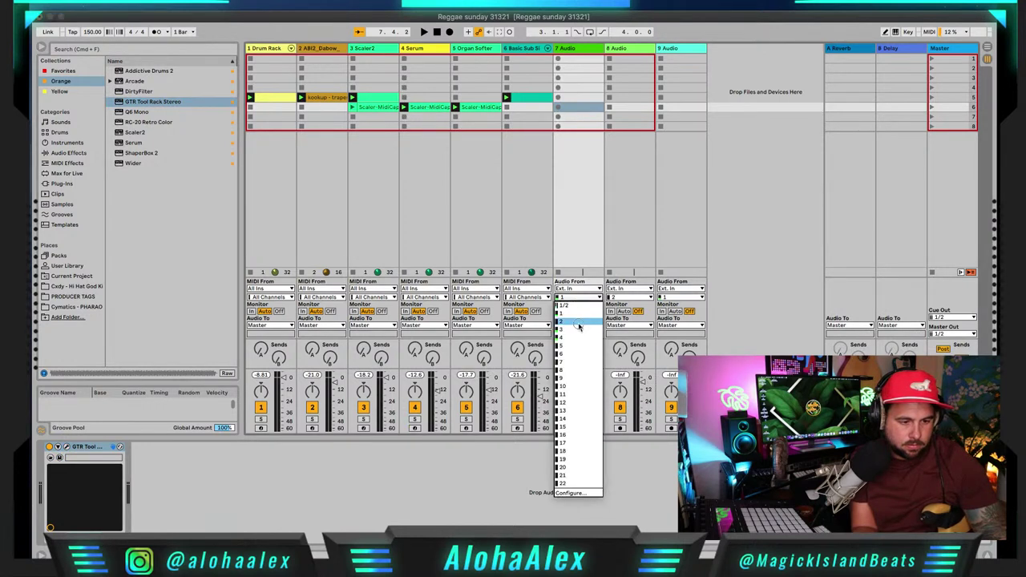
click(580, 325)
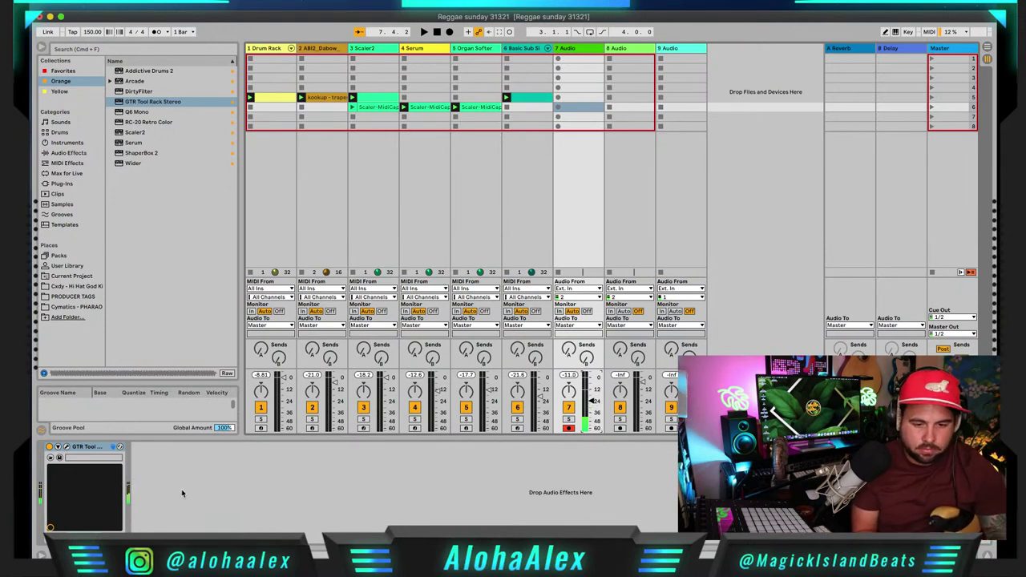
Step: Reopen GTR Tool Rack Stereo on track 7 and load the CleanWahMan preset
click(66, 448)
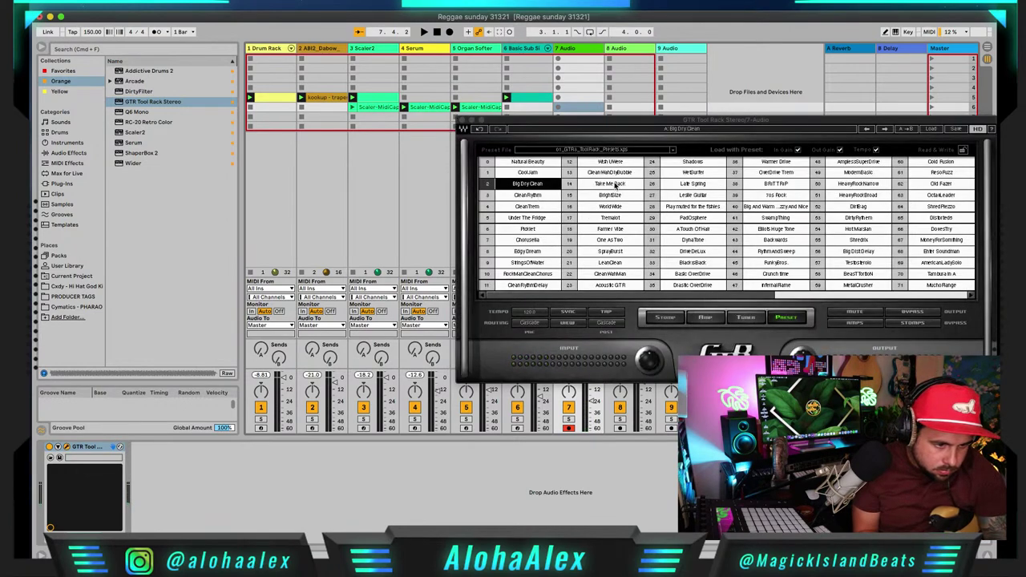
click(610, 273)
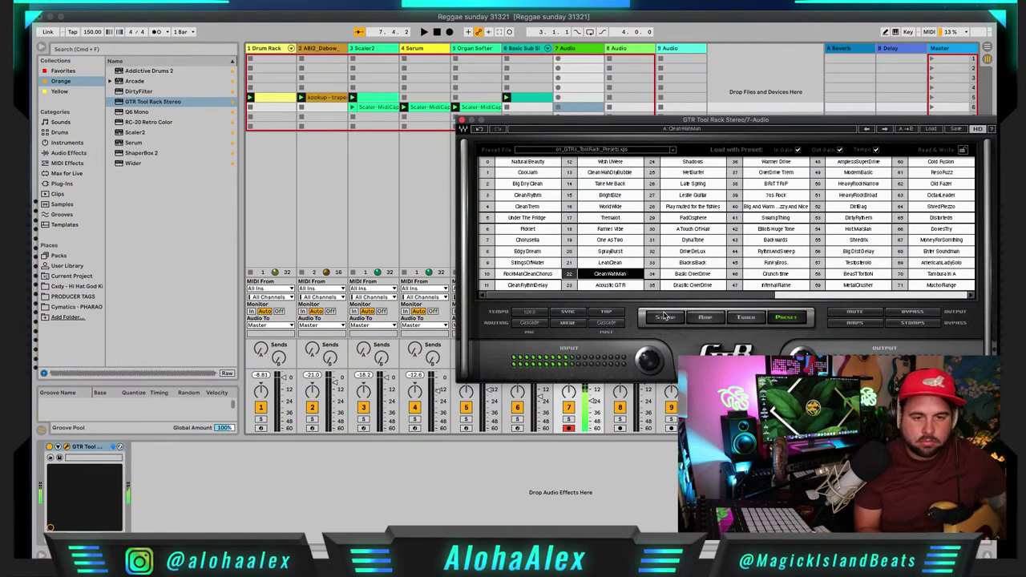
Step: Set the audio buffer size to 128 samples in the preferences and close them
click(186, 16)
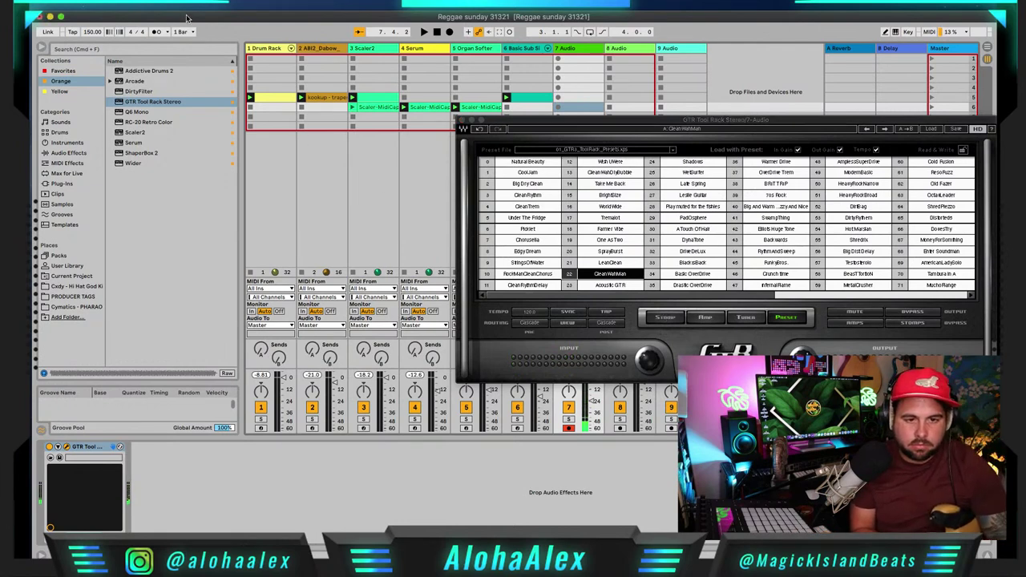
click(66, 6)
click(75, 32)
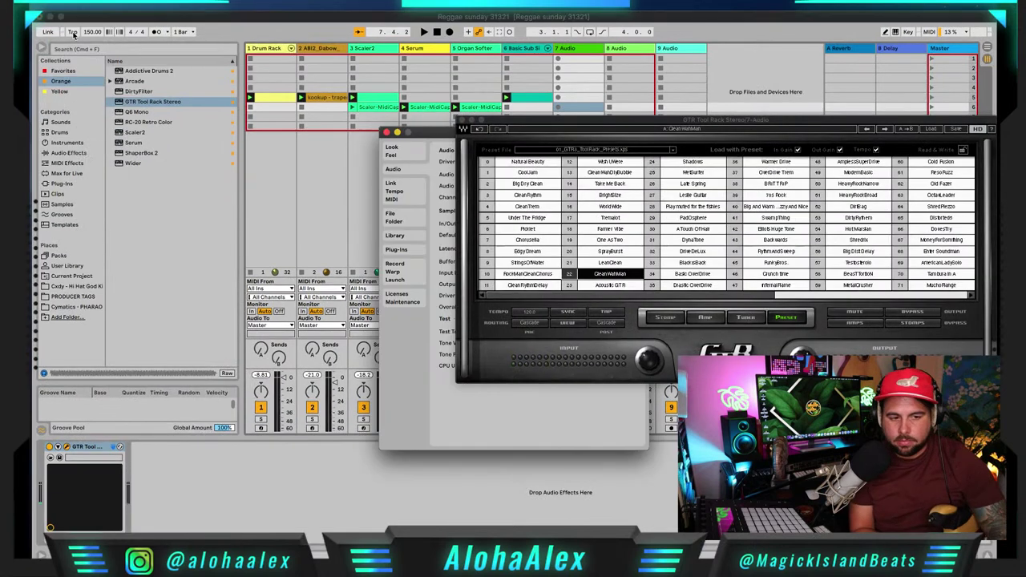
drag(431, 133, 175, 111)
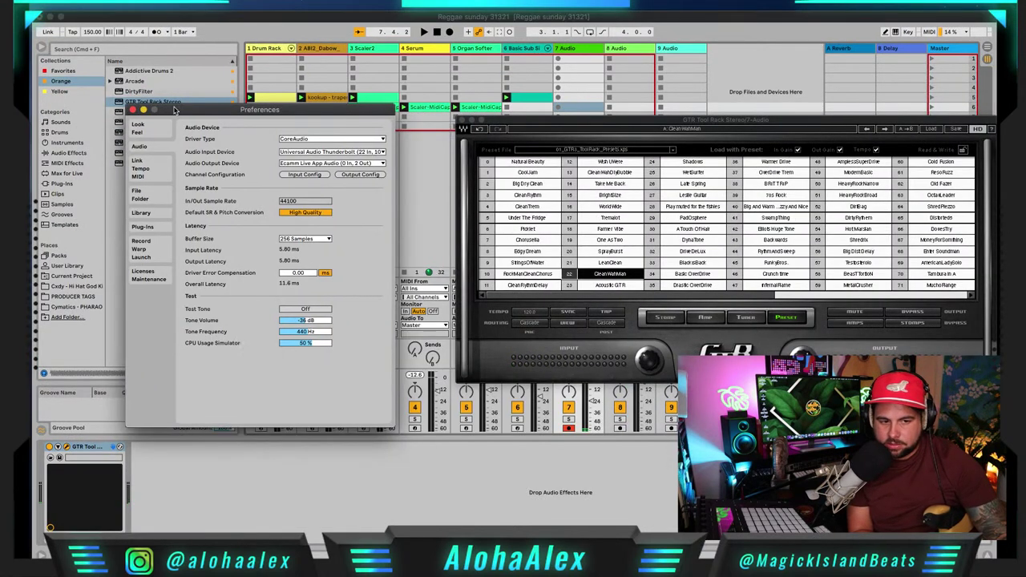
click(307, 240)
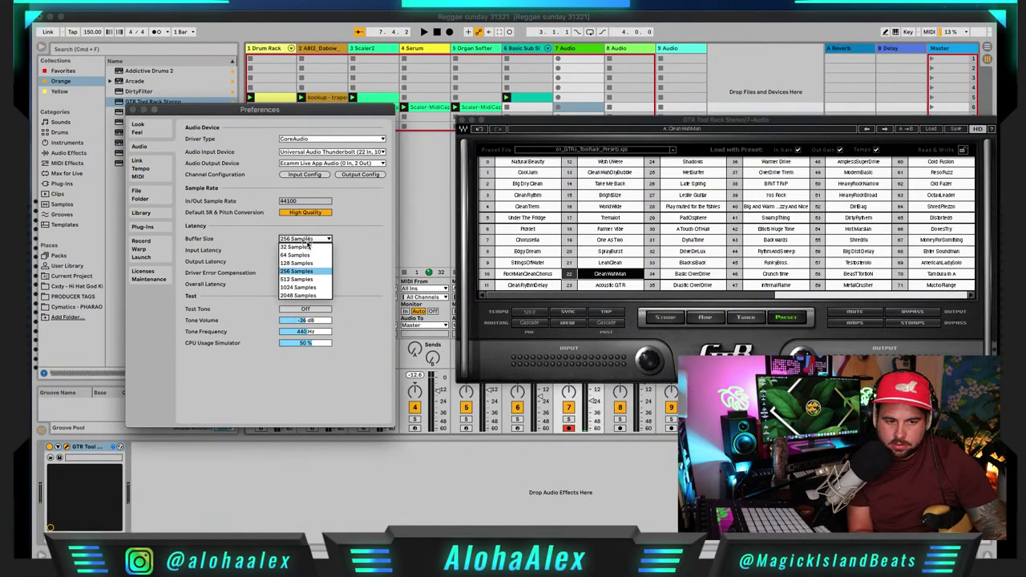
click(303, 260)
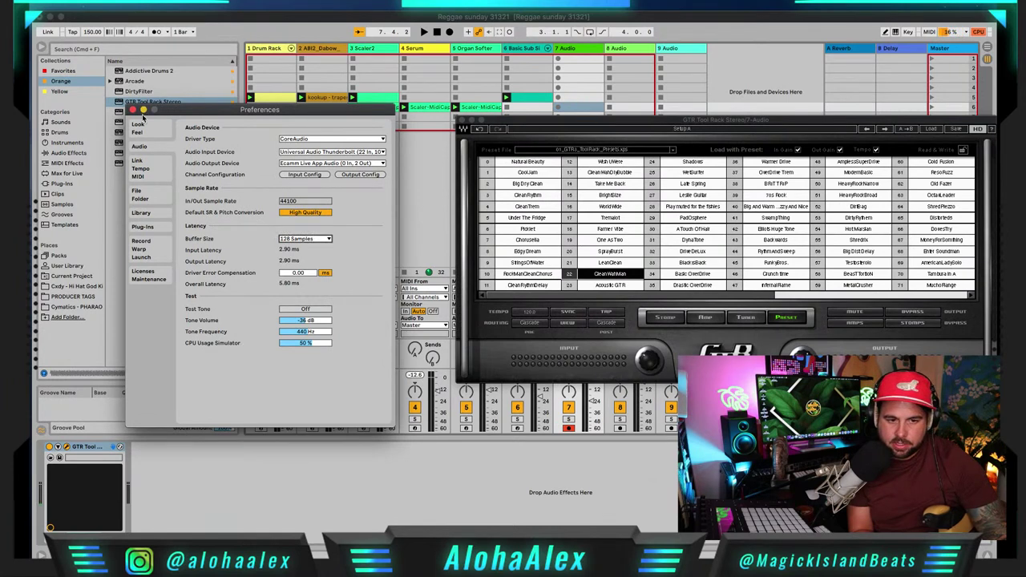
click(133, 110)
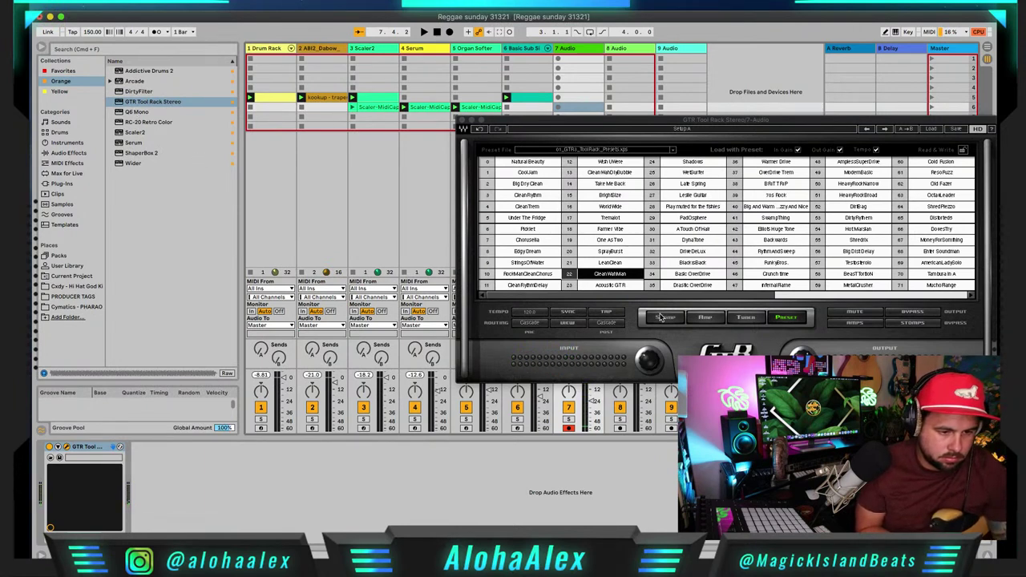
Step: Load the Chorusella preset in GTR Tool Rack Stereo and close the plug-in window
click(527, 241)
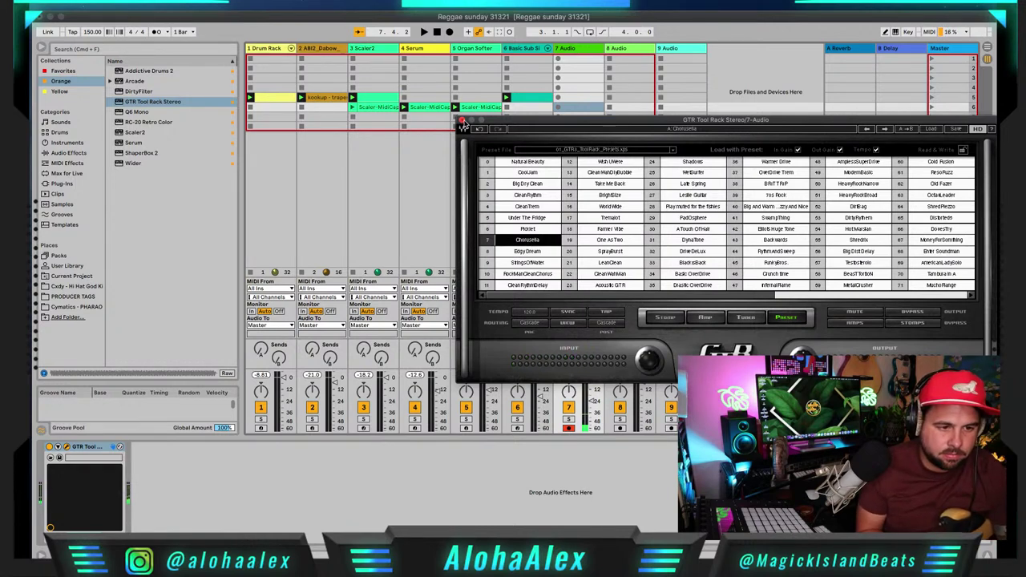
click(462, 121)
Step: Record a 16-bar guitar take into scene 6 of the 7 Audio track and stop playback
click(557, 110)
click(557, 109)
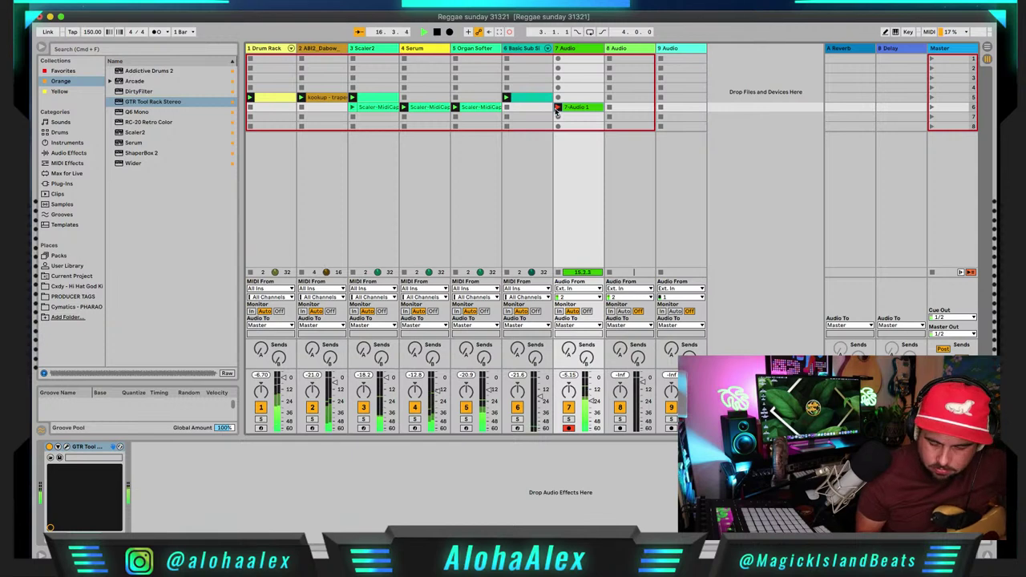
key(space)
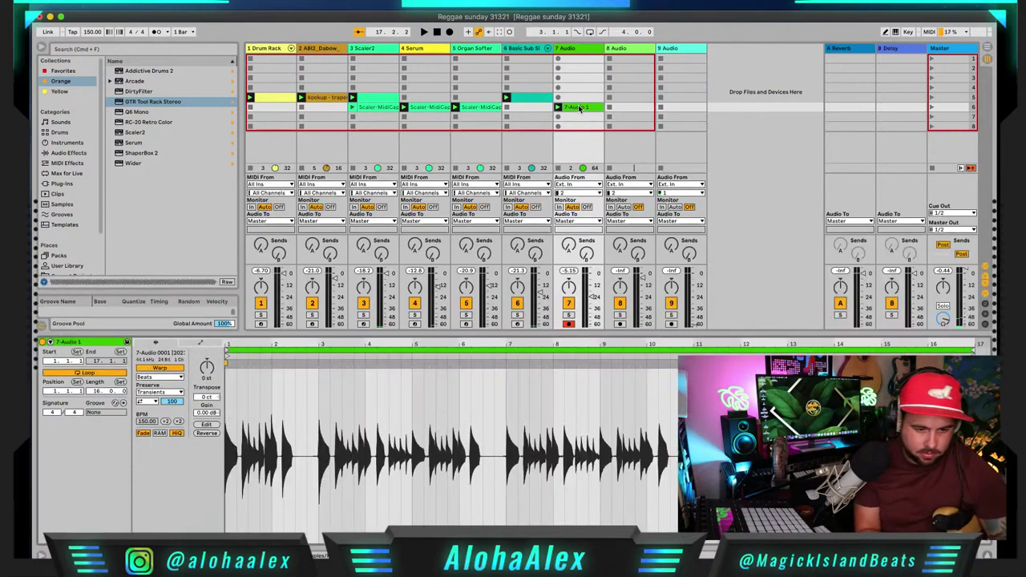
Step: Move the recorded guitar clip's start and loop start to bar 3 and play it back
click(579, 107)
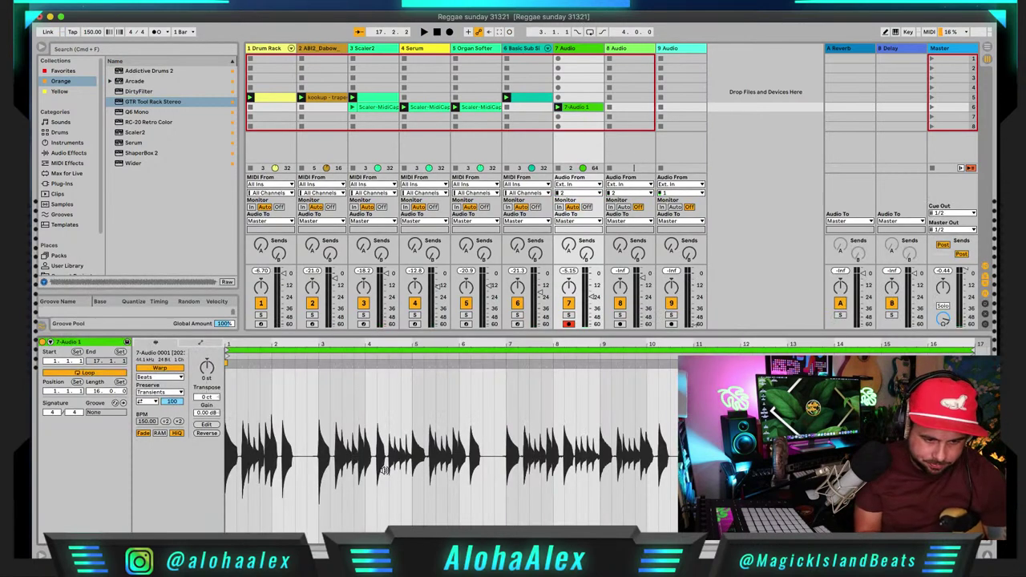
drag(227, 346, 322, 347)
key(space)
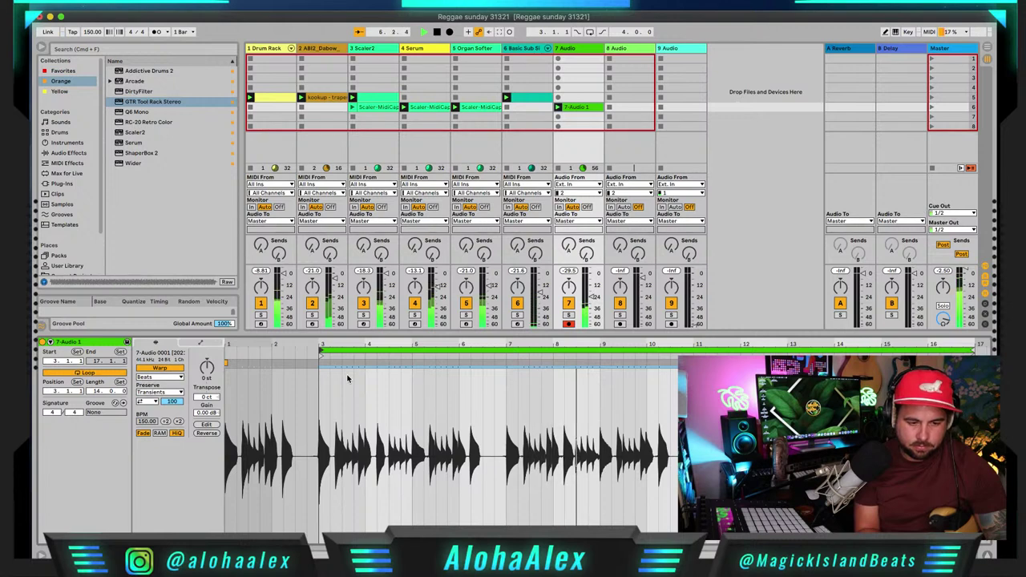
Step: Delete the guitar clip on track 7 and record a new 8-bar take in its scene 6 slot
click(584, 108)
key(Delete)
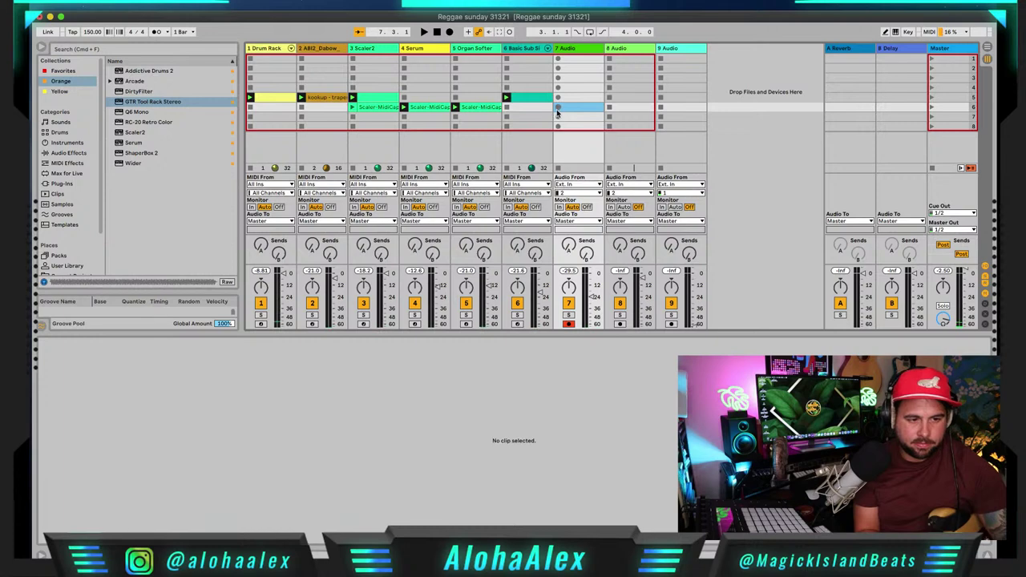
click(557, 109)
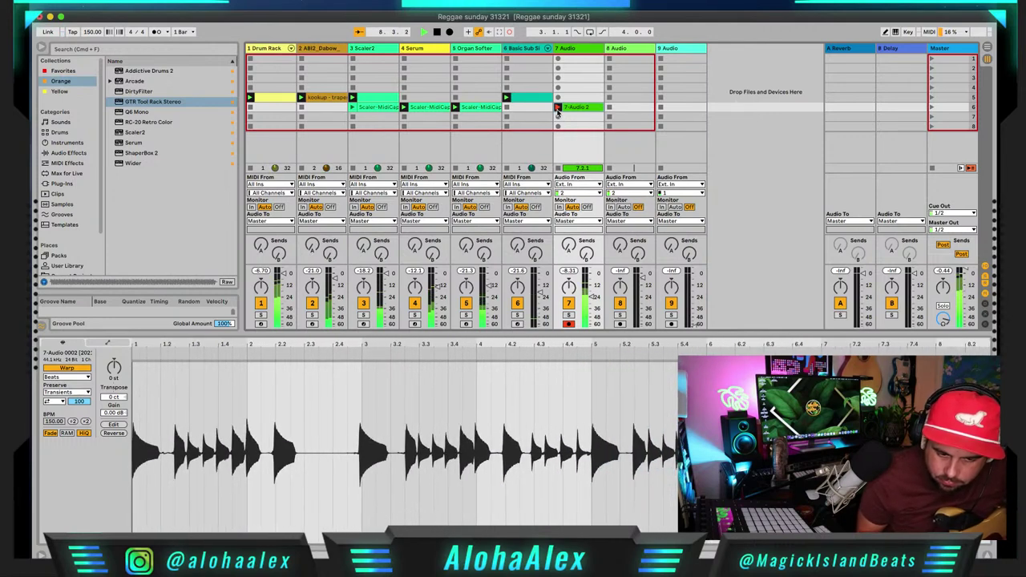
click(557, 108)
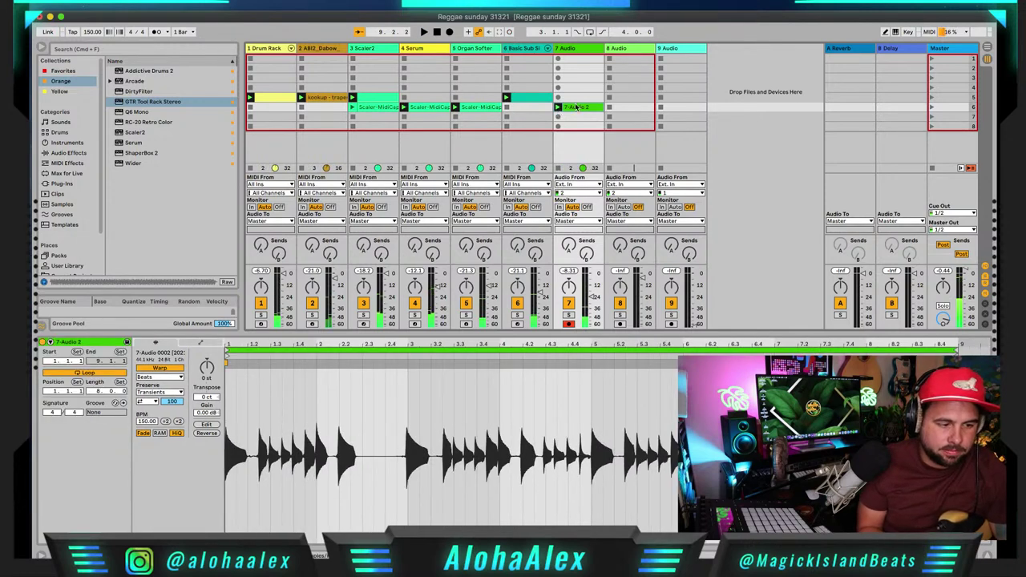
Step: Rename the 7 Audio track as Guitar1
double_click(582, 49)
text(Guitar1)
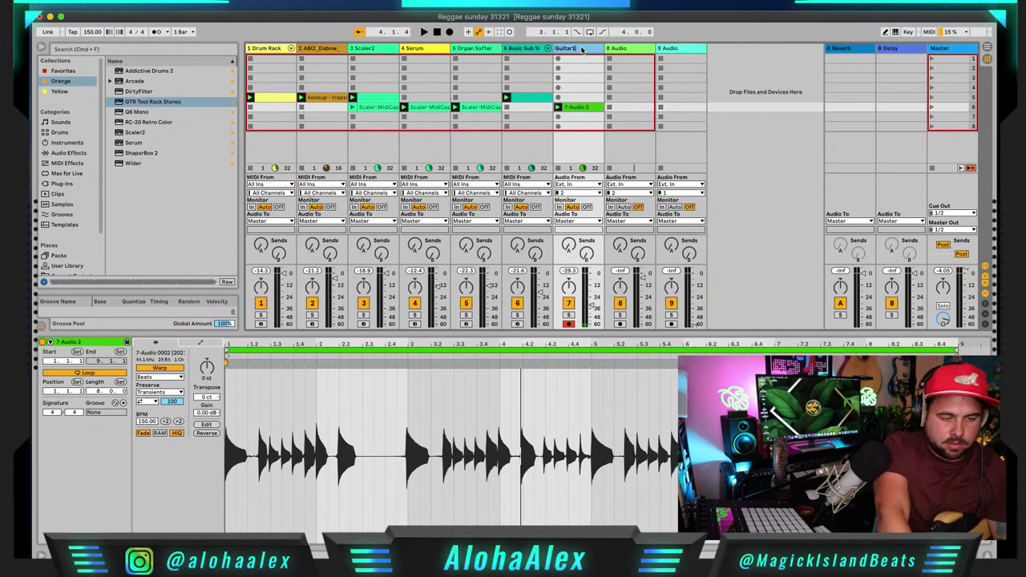
Step: Load GTR Tool Rack Stereo on the 8 Audio track with its Big Dry Clean preset and close the plug-in window
click(628, 51)
drag(158, 103, 621, 52)
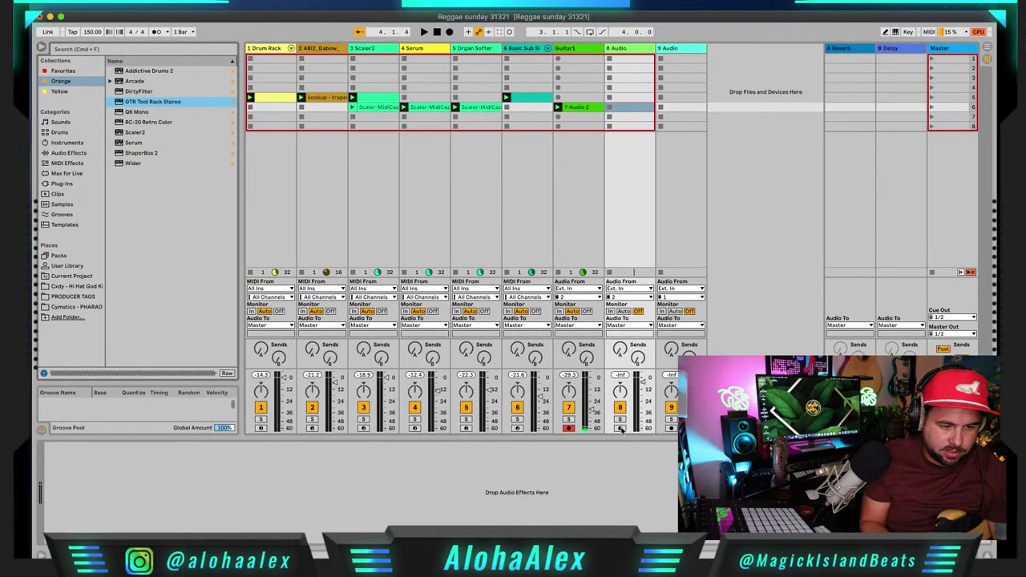
click(787, 324)
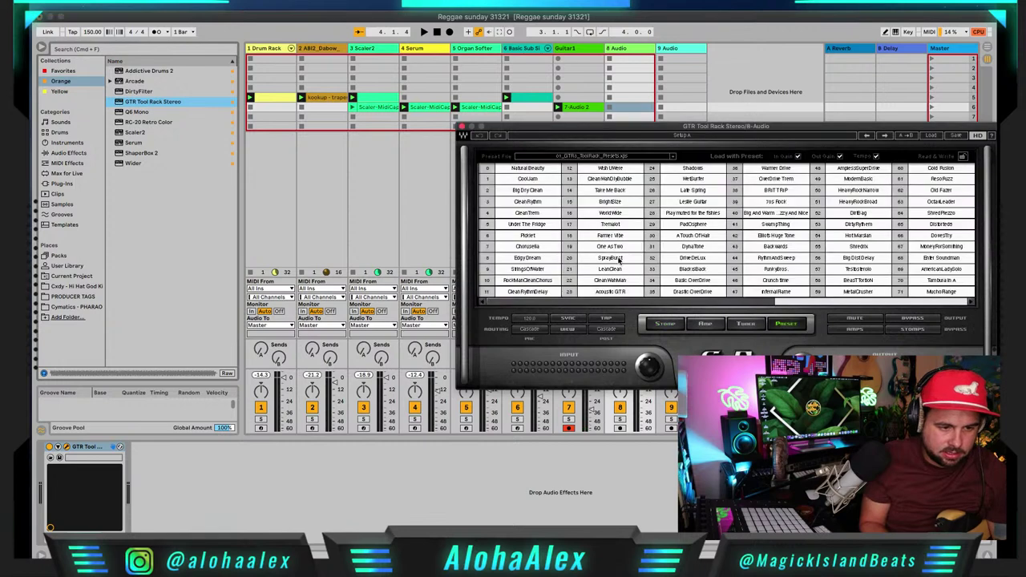
click(462, 126)
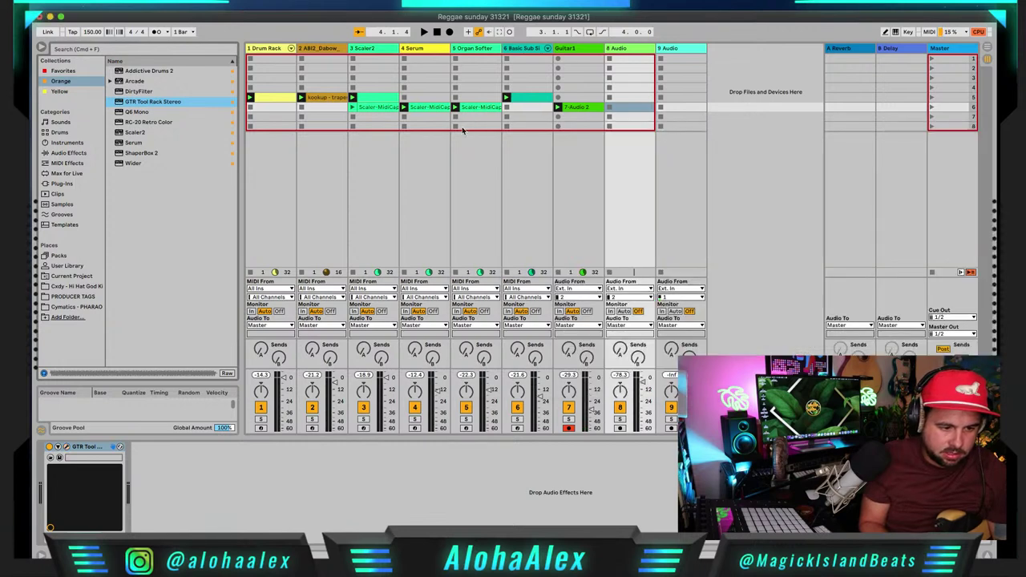
Step: Arm the 8 Audio track for recording, set its monitoring to Auto and lower its volume
click(619, 428)
click(623, 312)
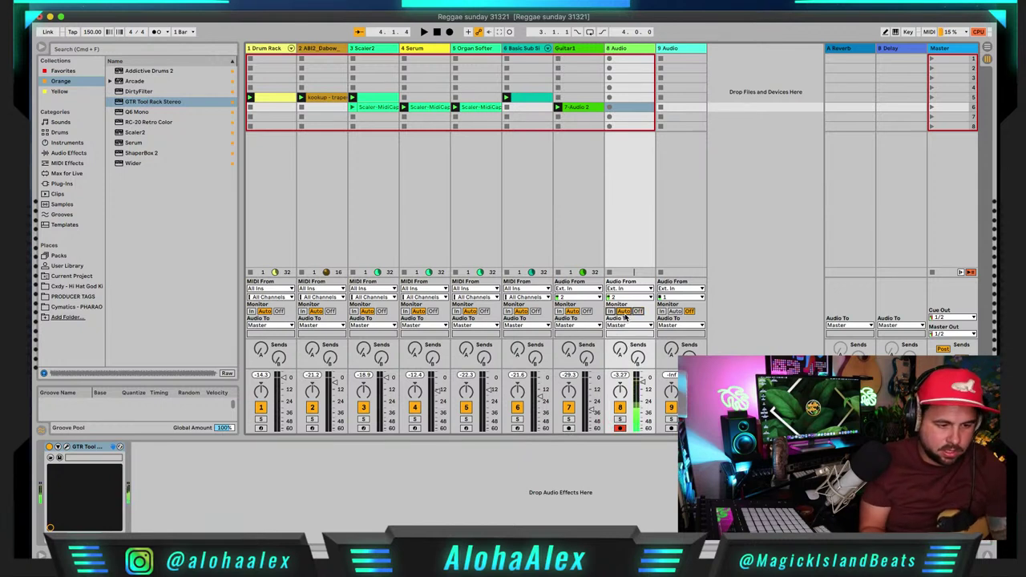
drag(642, 386, 643, 405)
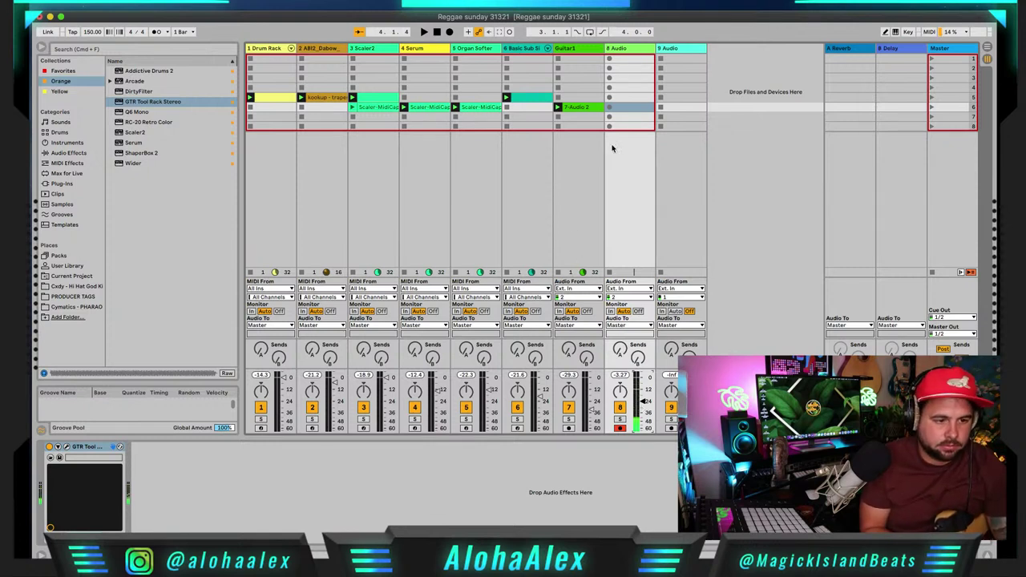
Step: Record a guitar take into scene 6 of the 8 Audio track and stop playback
click(609, 109)
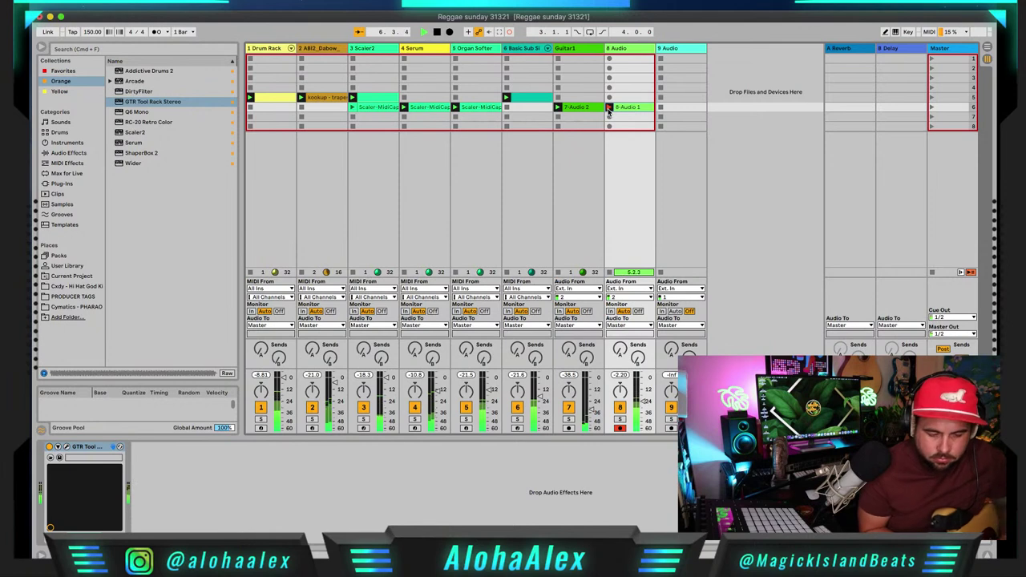
key(space)
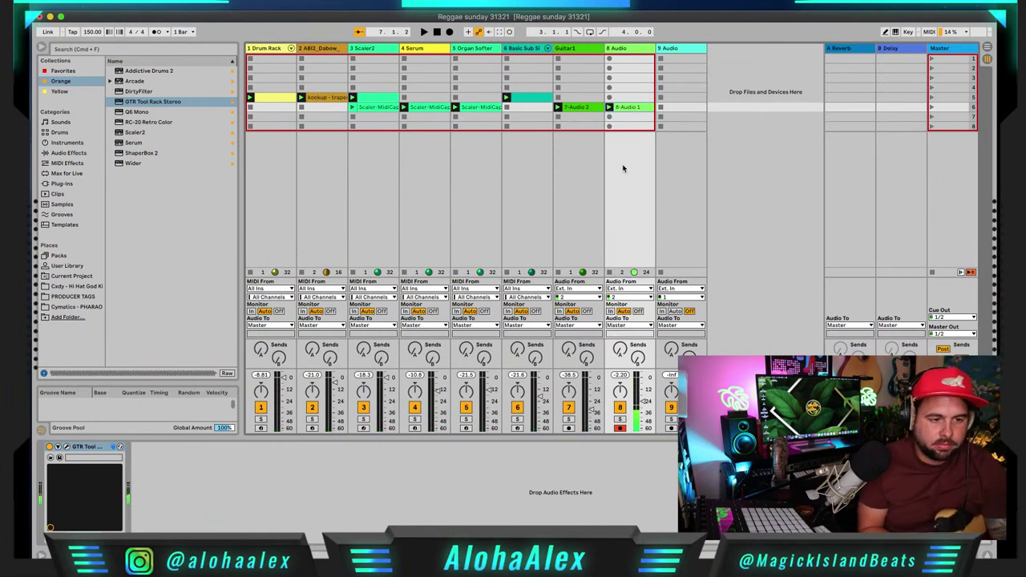
Step: Open the tuner of the 8 Audio track's GTR Tool Rack to check the guitar's tuning
click(630, 58)
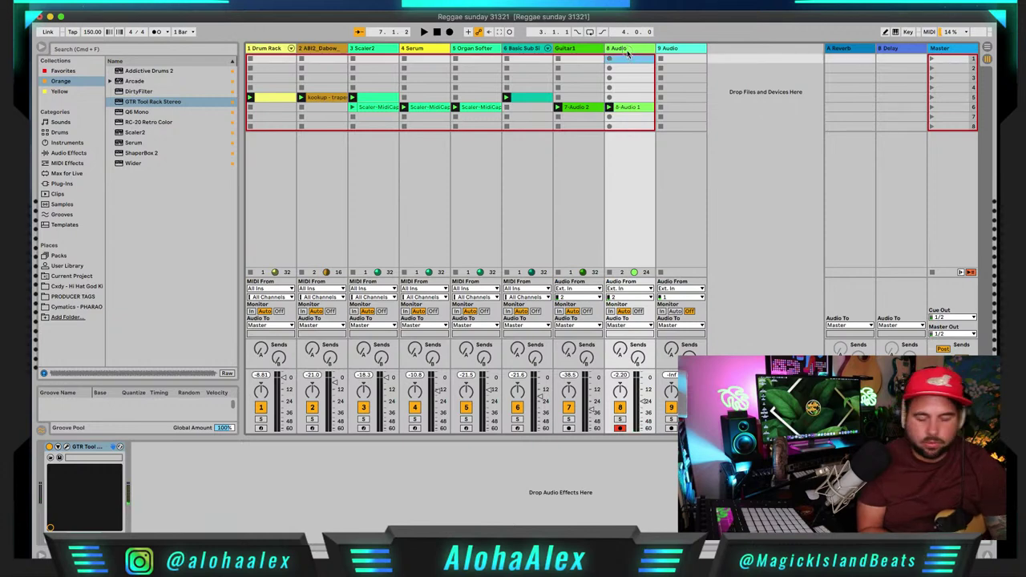
click(66, 447)
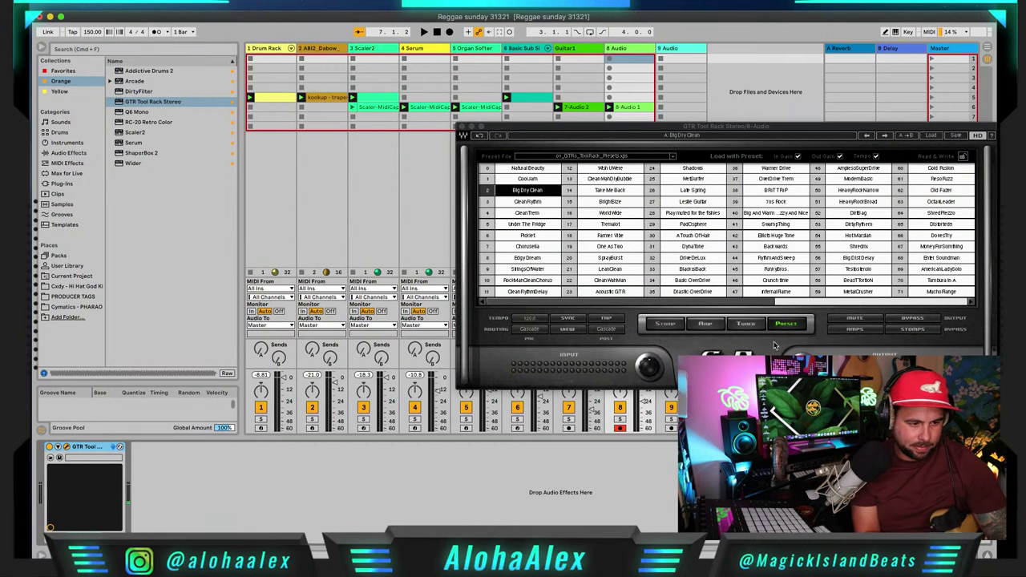
click(744, 323)
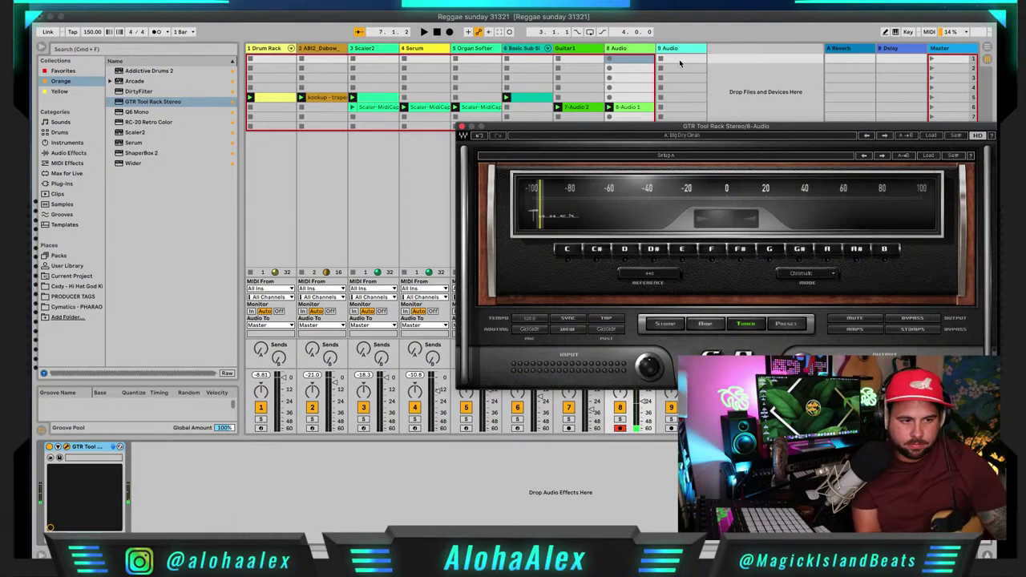
Step: Replace the scene 6 guitar clip on the 8 Audio track with a newly recorded take and close the plug-in window
click(628, 108)
key(Delete)
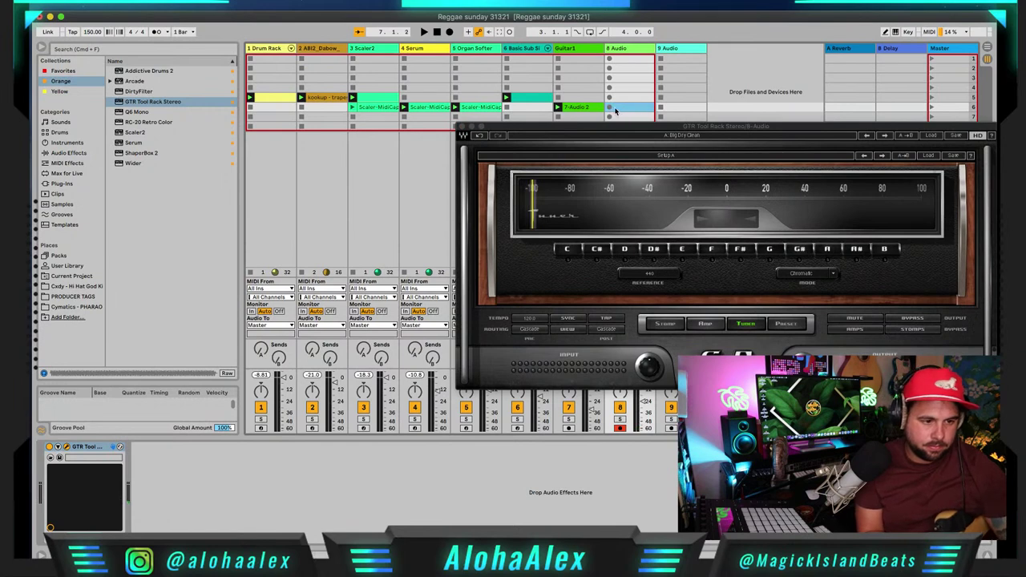
click(608, 108)
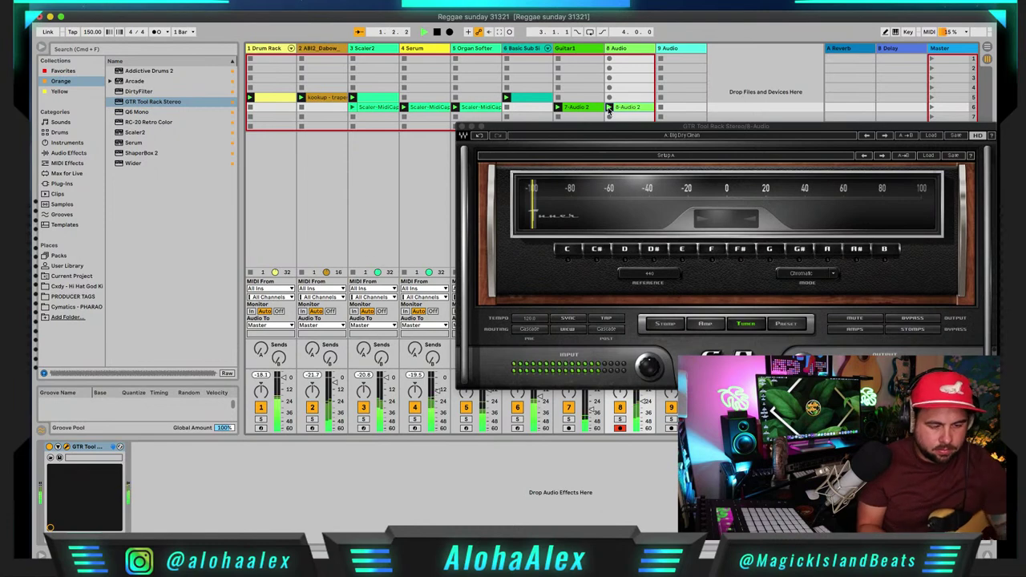
click(464, 126)
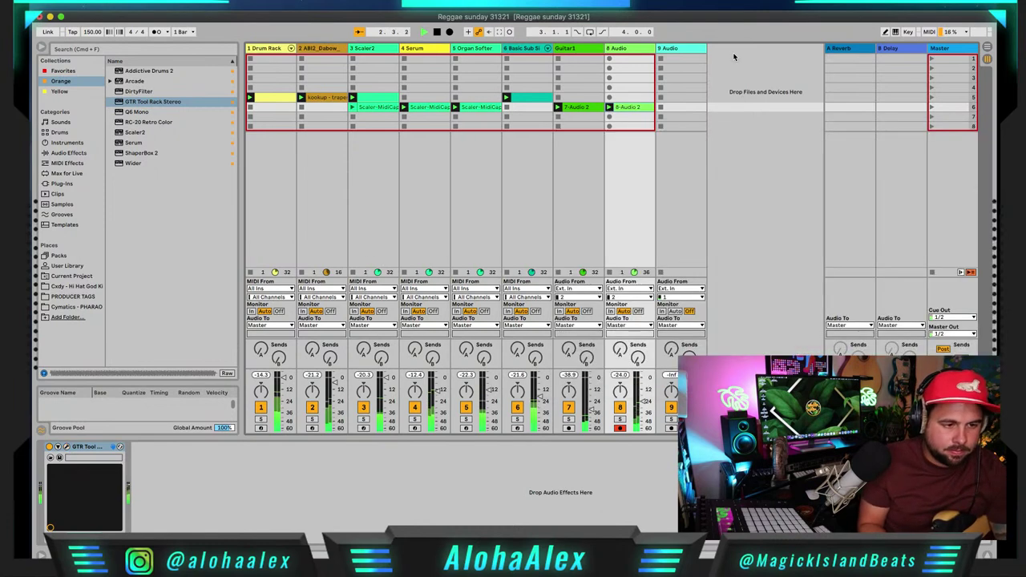
Step: Rename the 8 Audio track as Guitar
click(636, 57)
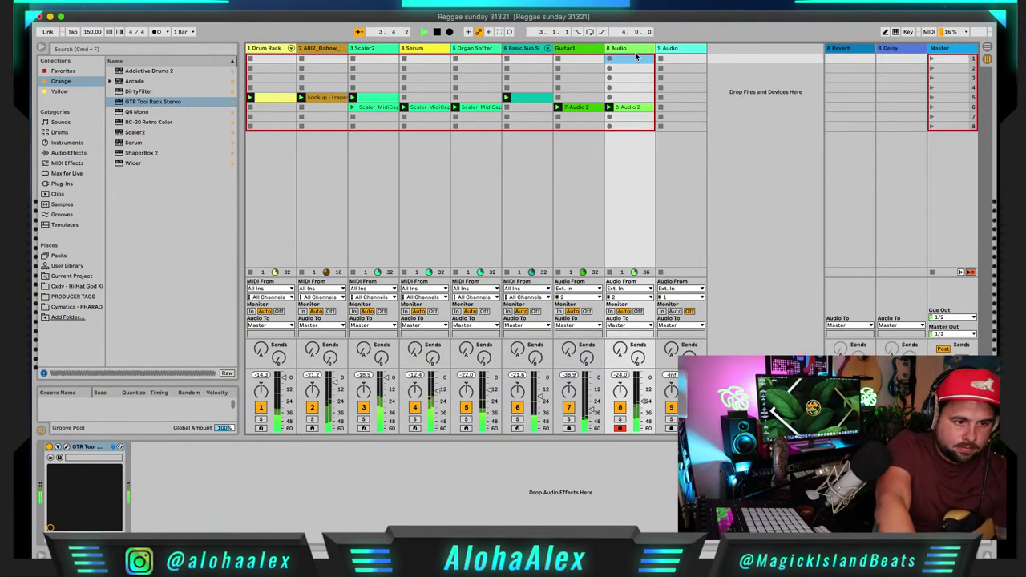
key(super+r)
text(G)
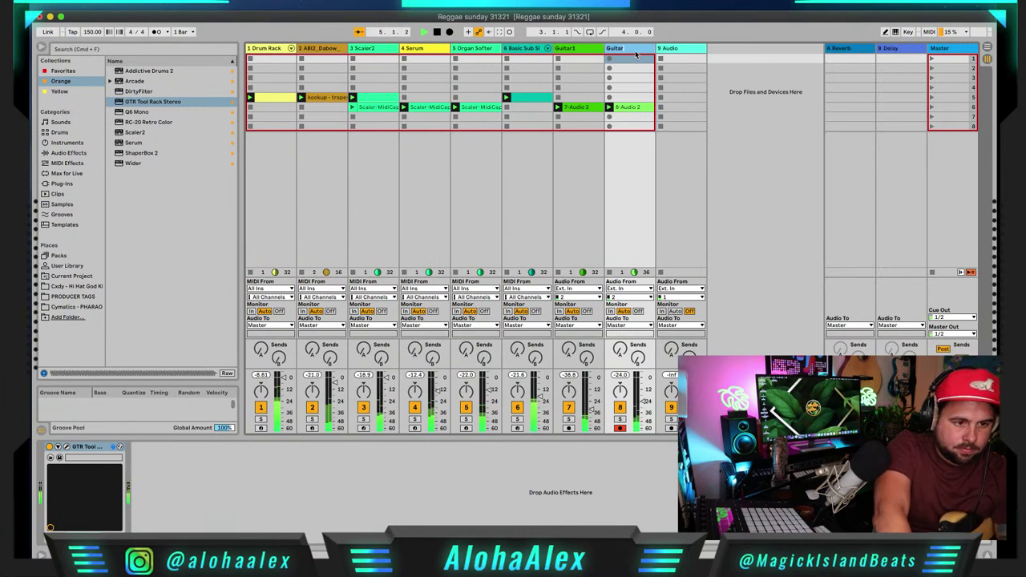
Step: Delete the scene 6 clip on the Guitar track, record a new take in its slot and stop playback
click(628, 109)
key(Delete)
click(609, 109)
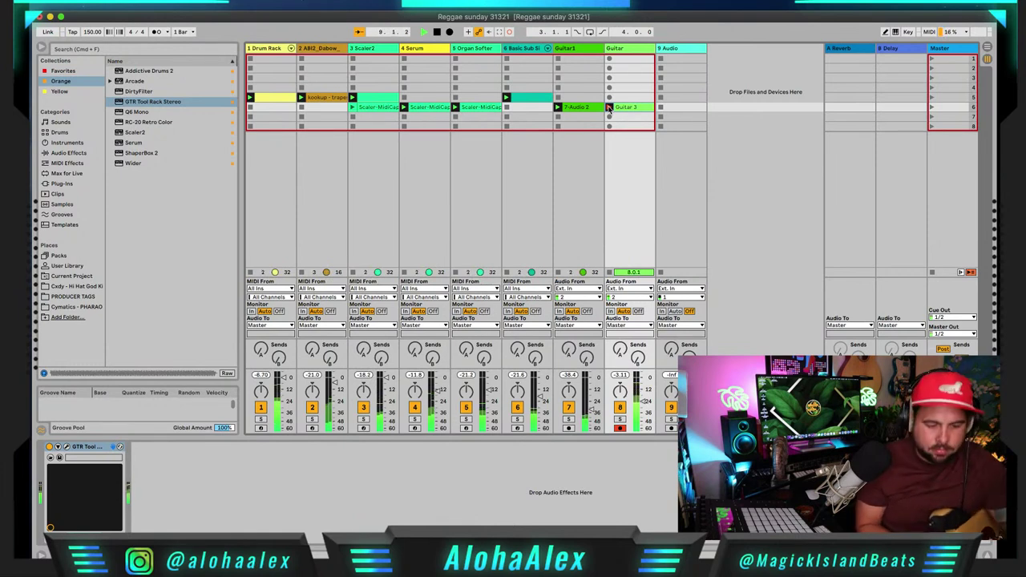
click(609, 108)
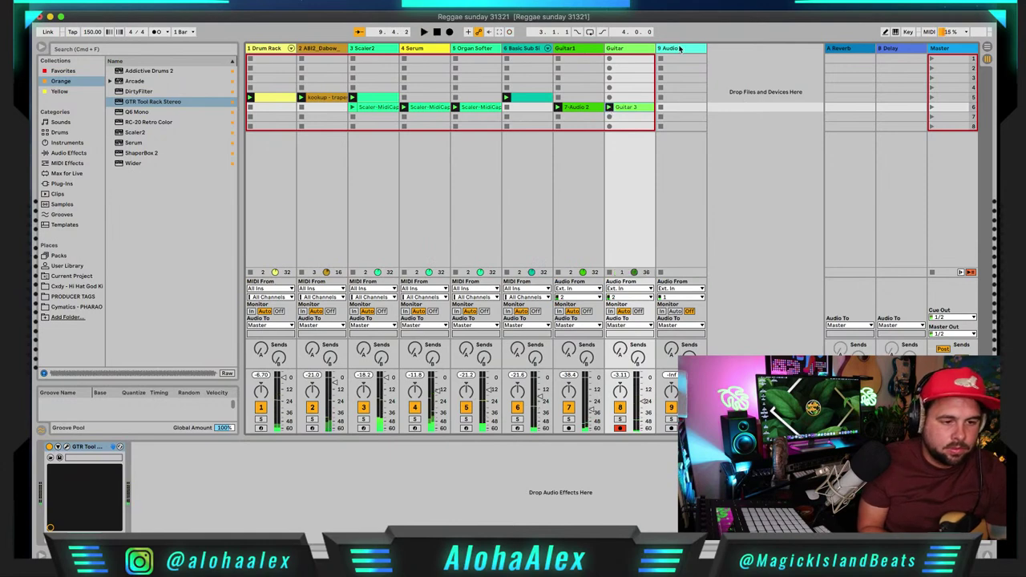
Step: Load GTR Tool Rack Stereo on the 9 Audio track and choose its CleanWahMan preset
click(674, 48)
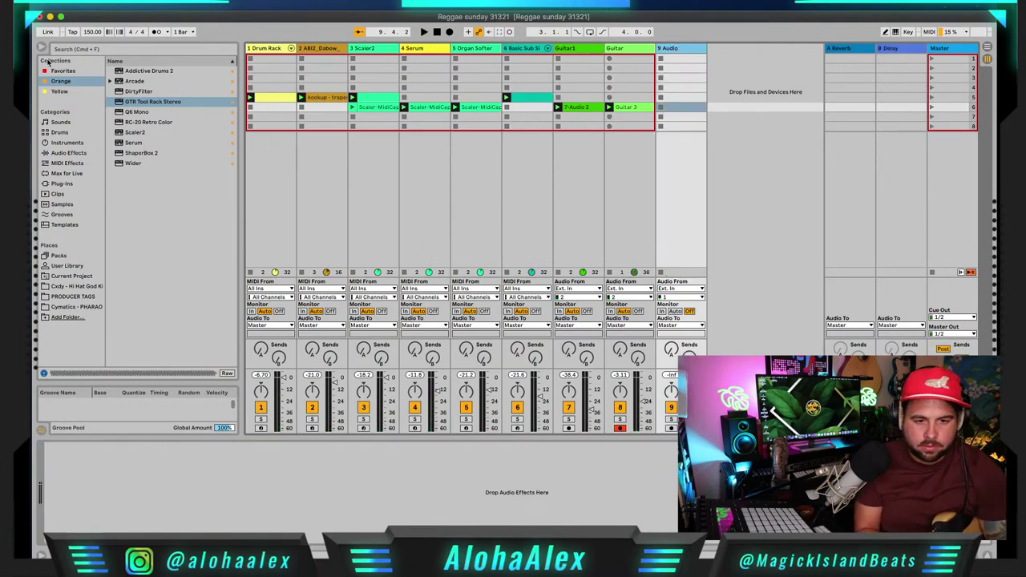
drag(143, 103, 683, 53)
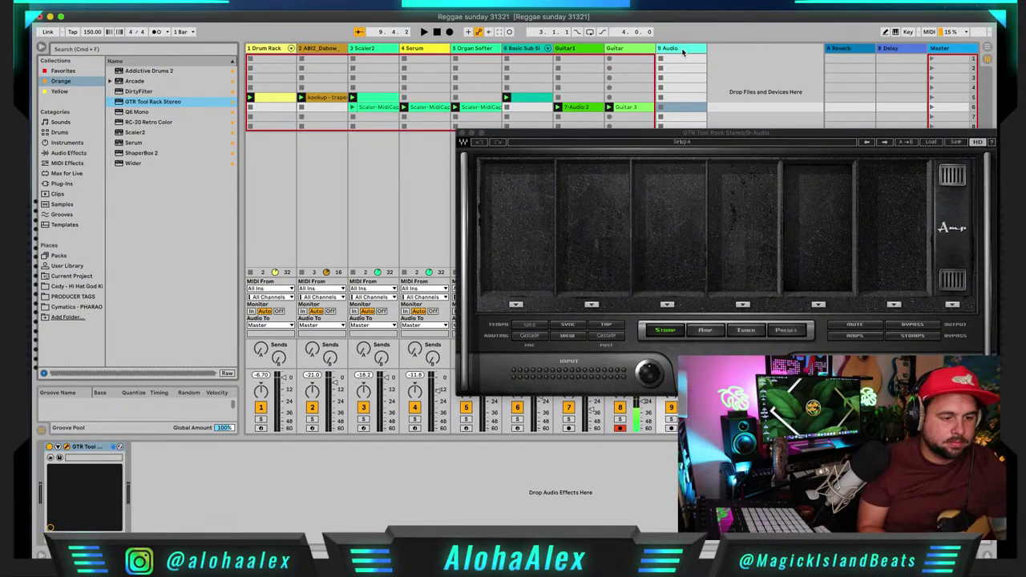
click(784, 329)
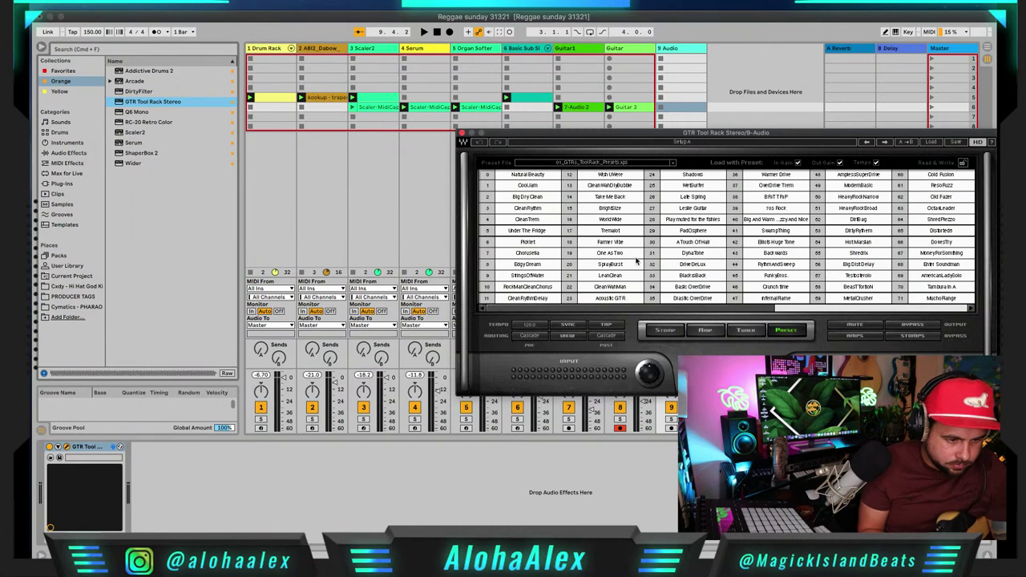
click(611, 287)
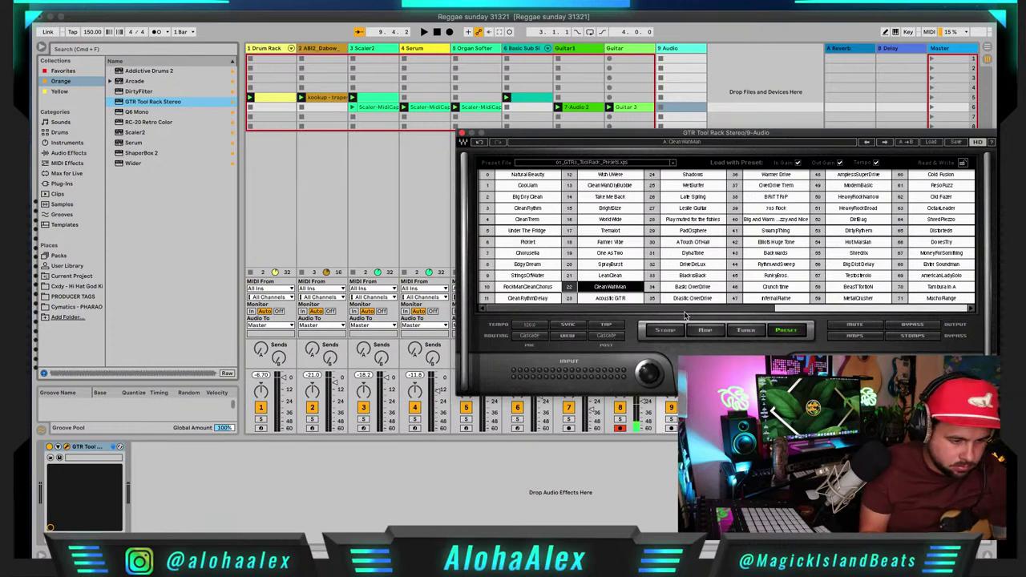
Step: Arm the 9 Audio track and set its input channel to 2 and its monitoring to Auto
click(671, 429)
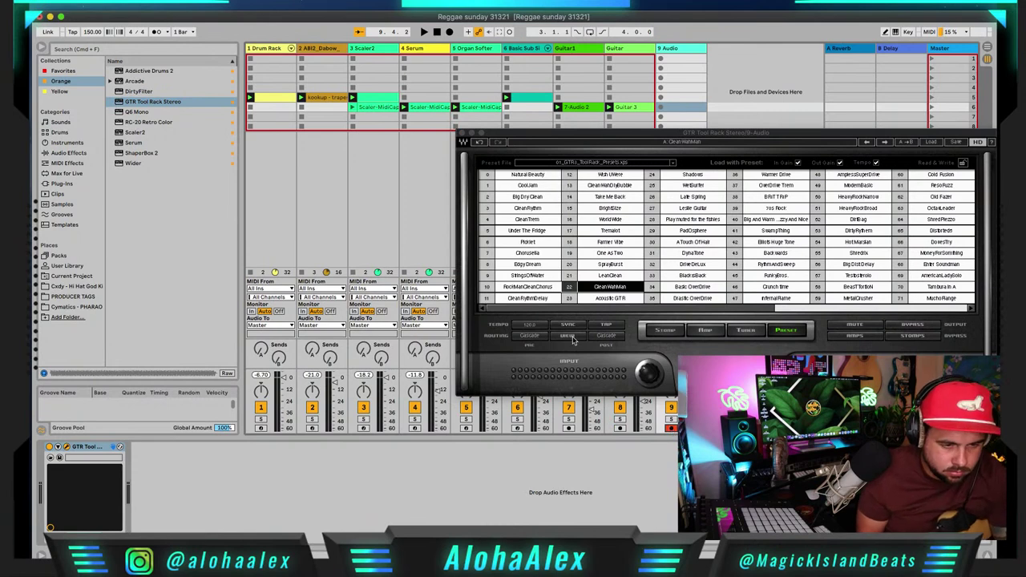
click(462, 133)
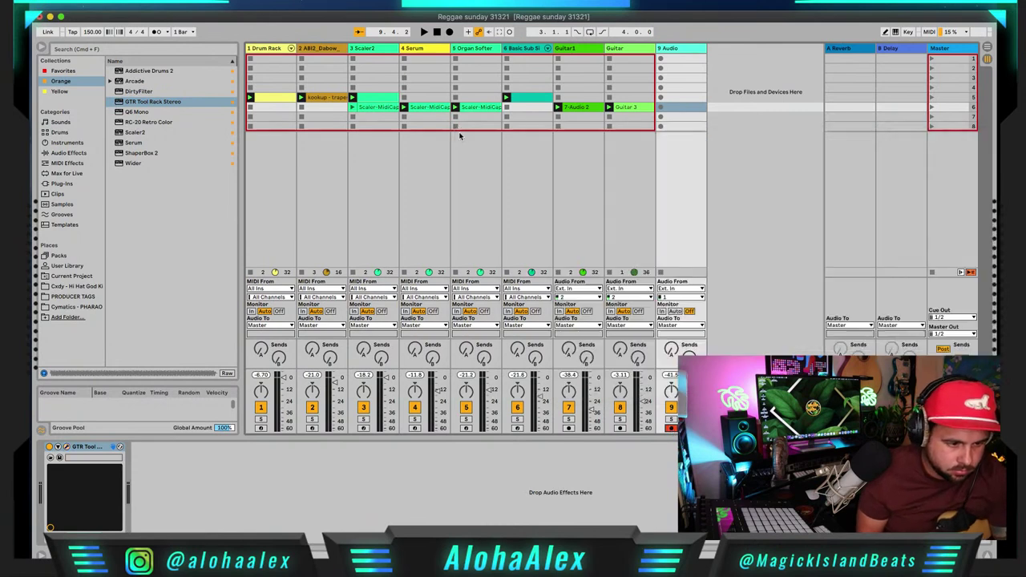
click(671, 297)
click(676, 318)
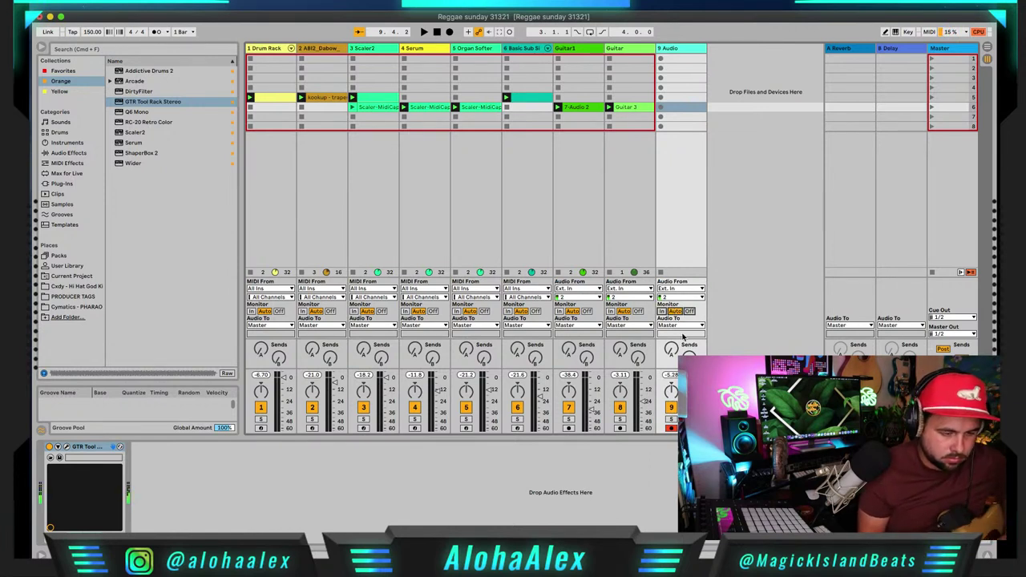
Step: Reopen the 9 Audio track's GTR Tool Rack, reapply the CleanWahMan preset and close the plug-in window
click(674, 51)
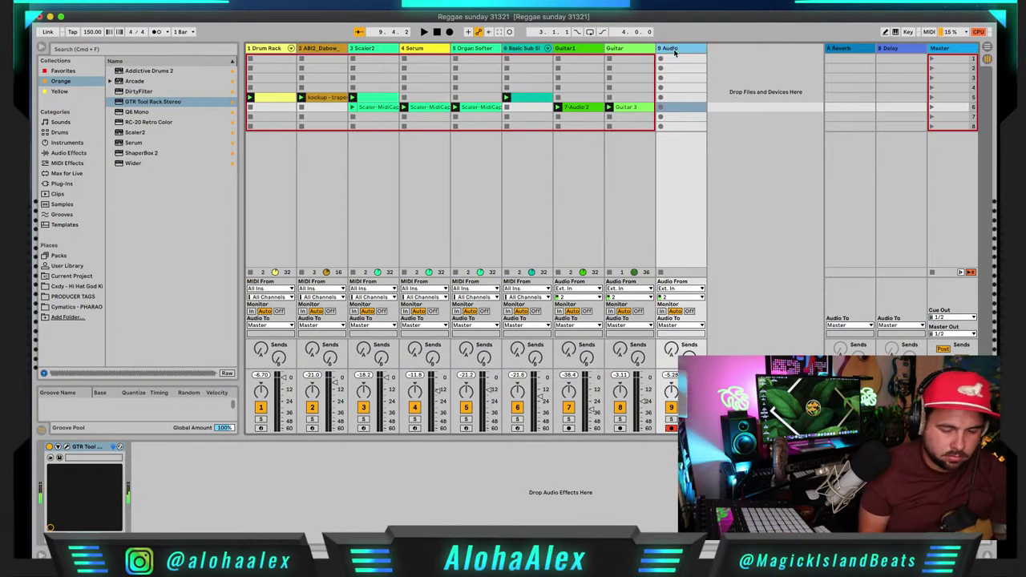
click(67, 447)
click(599, 291)
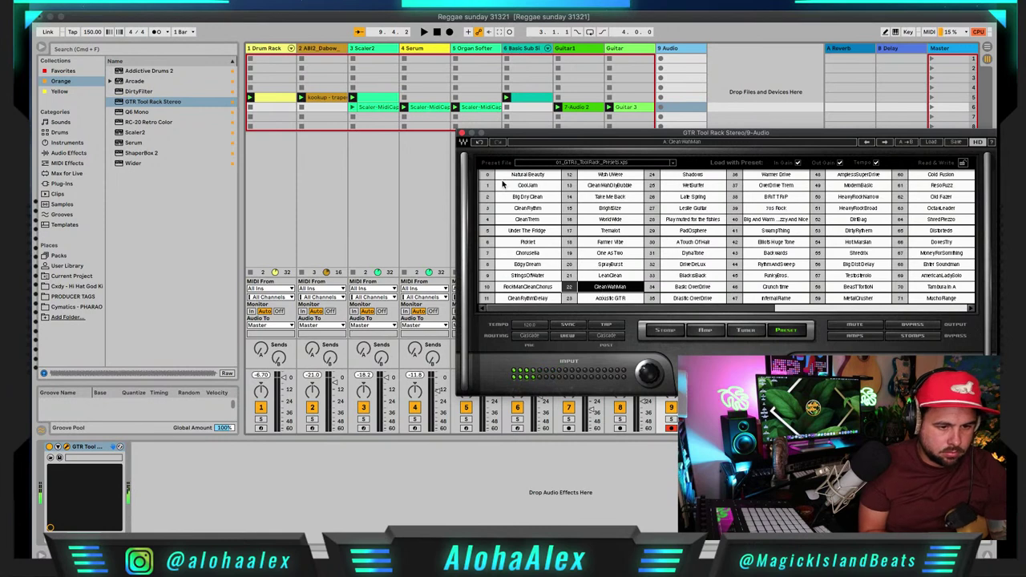
click(462, 135)
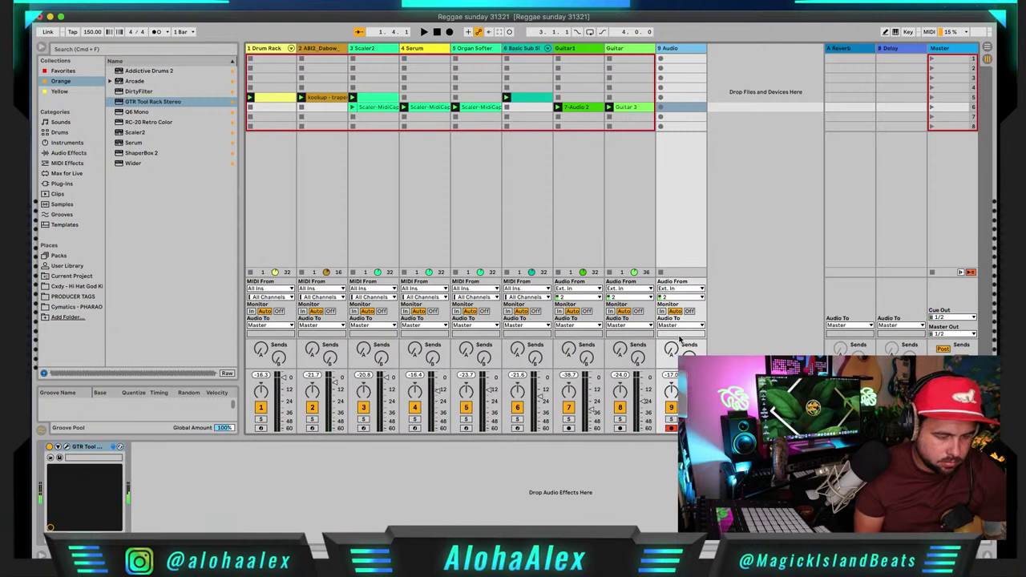
Step: Compare the live input on the Guitar and 9 Audio tracks, switching the latter's monitoring to In, Off and back to Auto
click(620, 428)
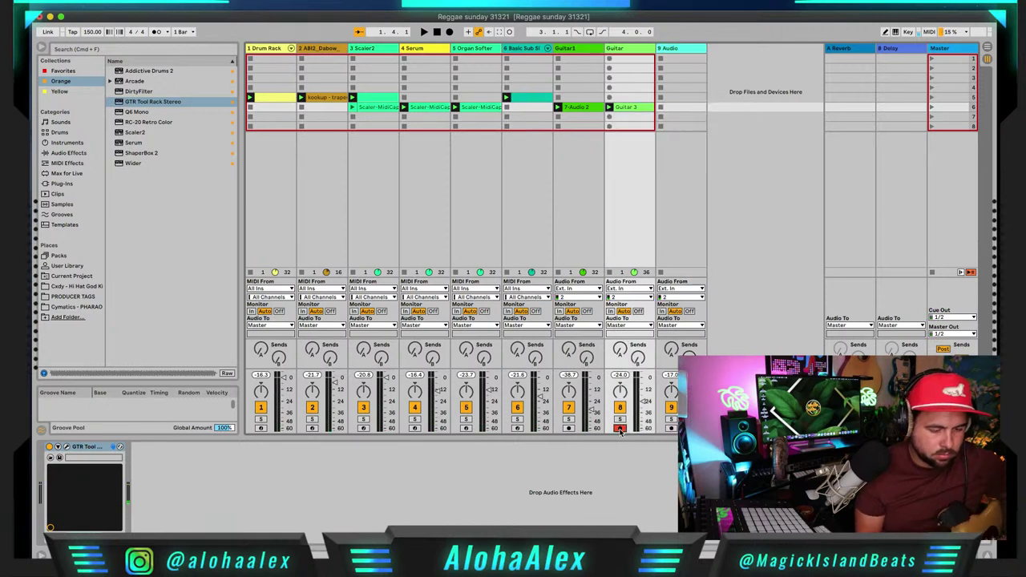
click(670, 428)
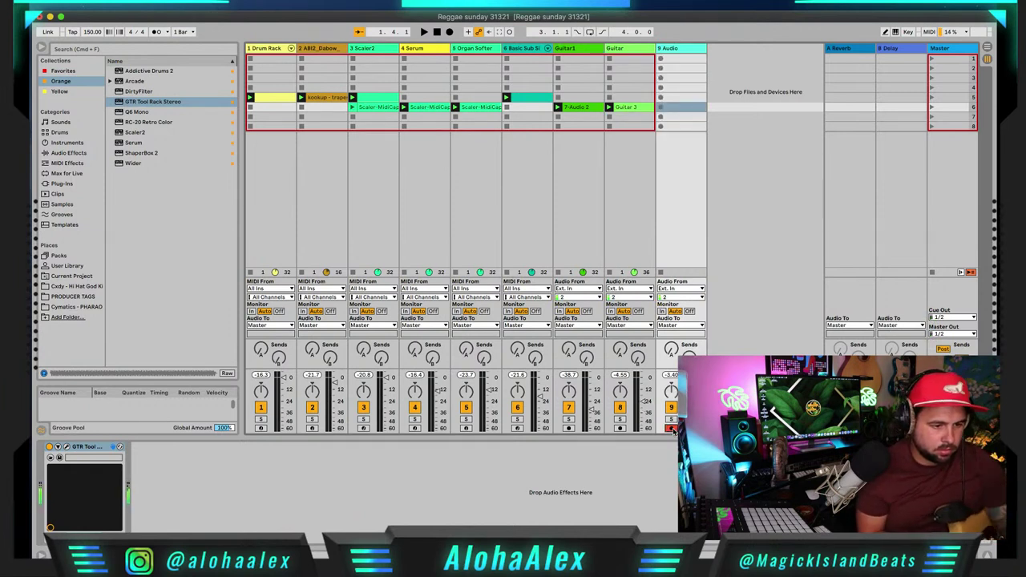
click(662, 312)
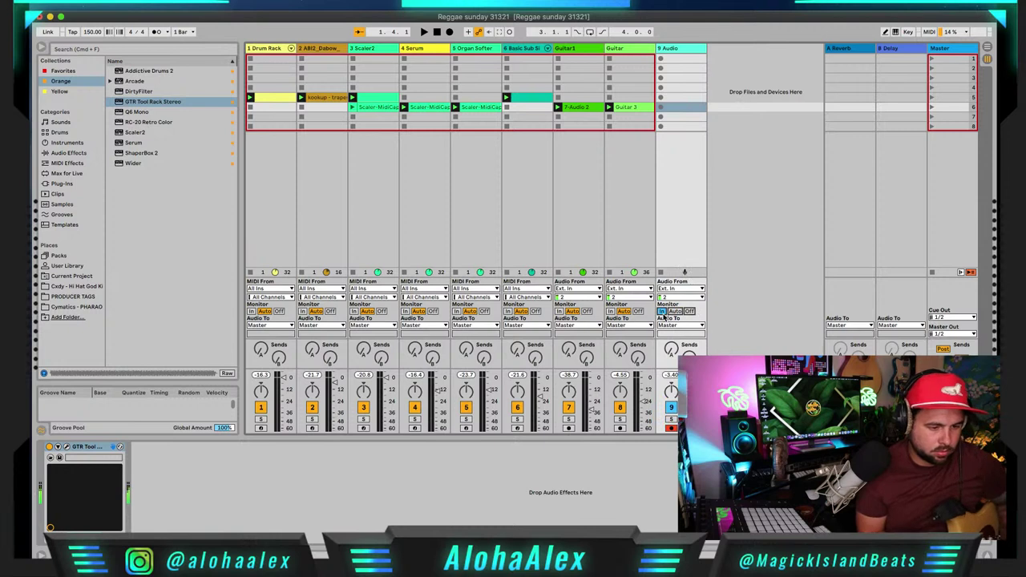
click(687, 312)
click(676, 312)
Step: Remove the GTR Tool Rack from the 9 Audio track
click(669, 54)
double_click(668, 50)
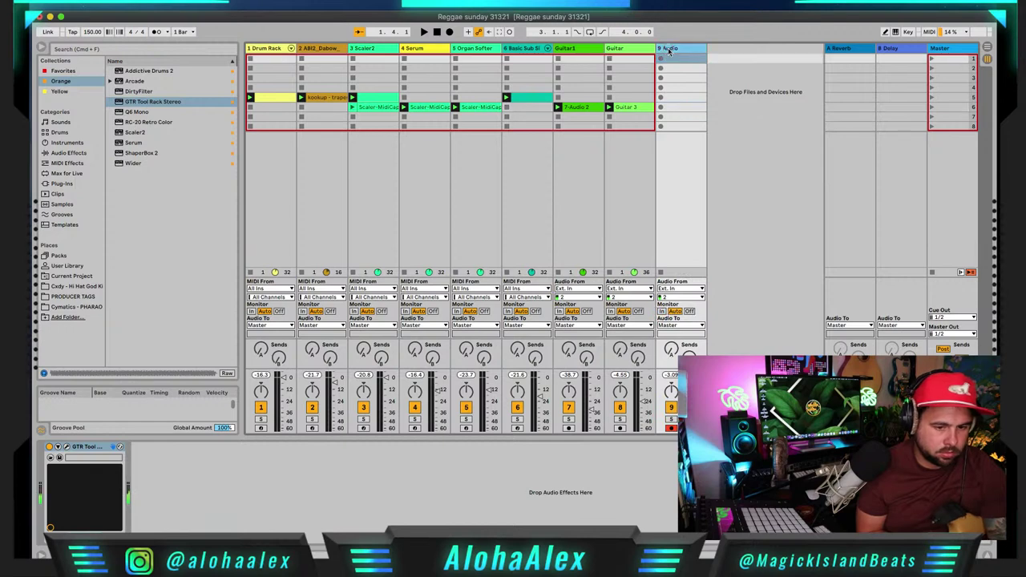
click(67, 447)
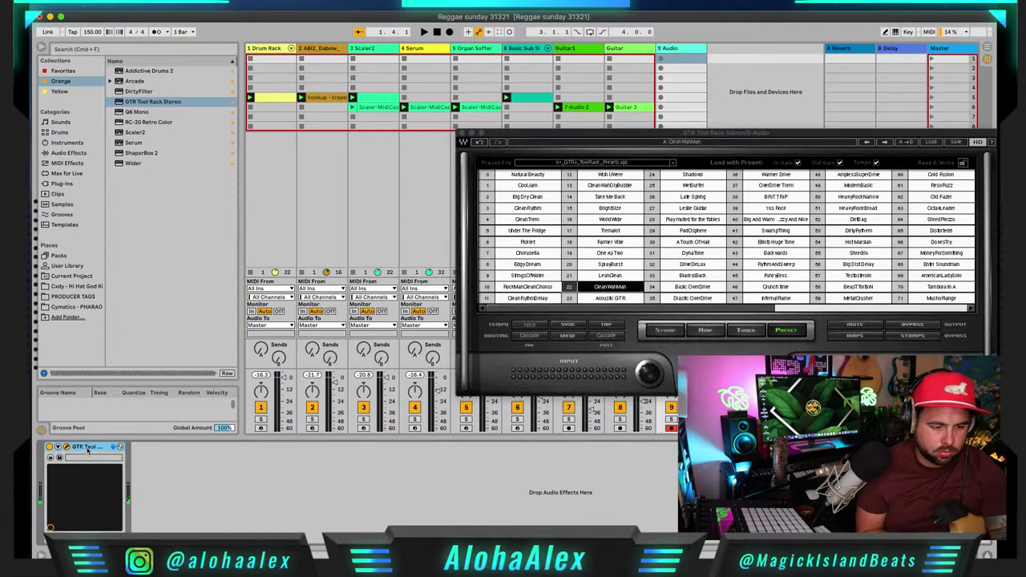
key(Delete)
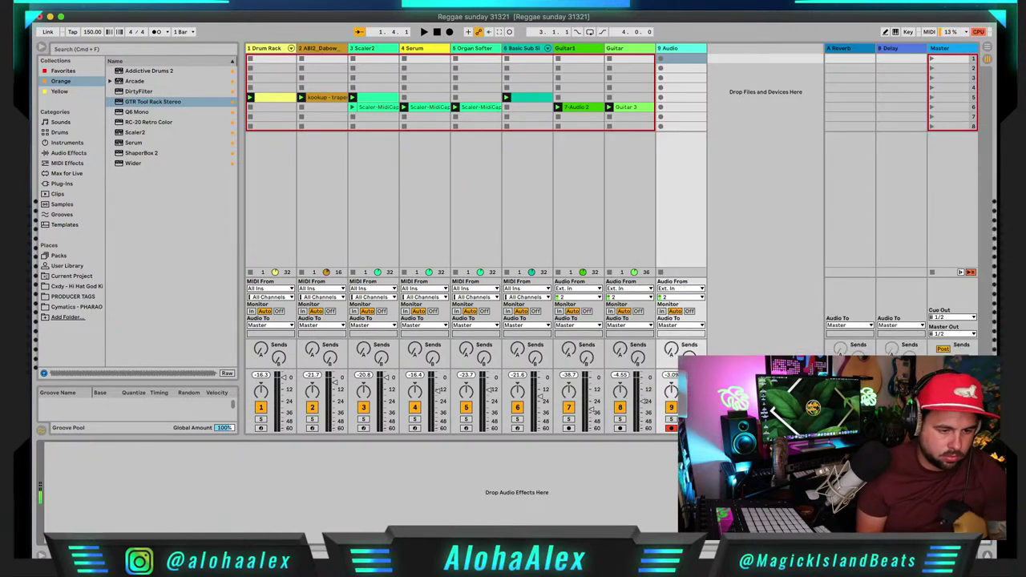
Step: Arm the Guitar1 track to hear its live input, and play back the beat with the recorded guitar parts
click(568, 428)
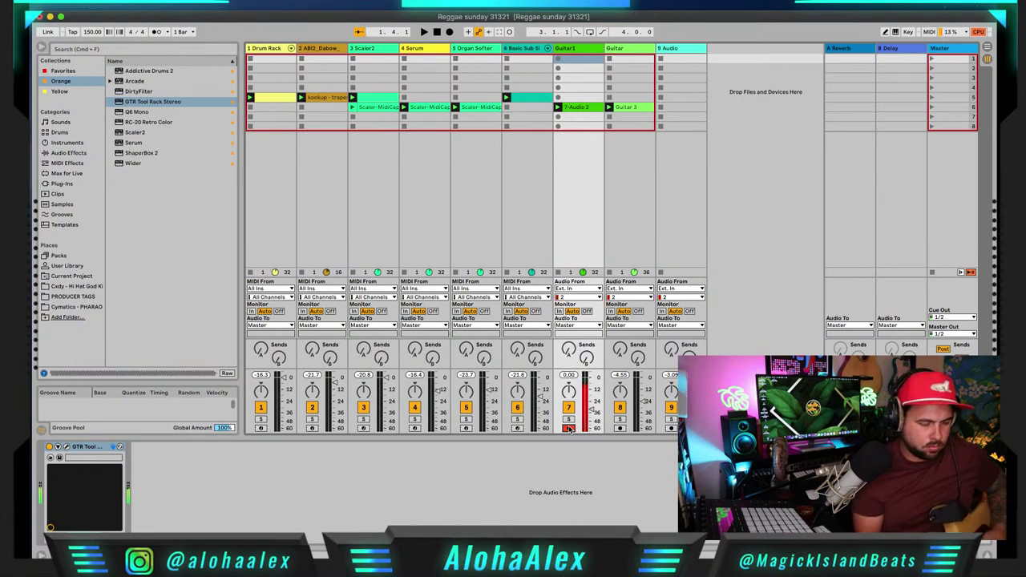
key(space)
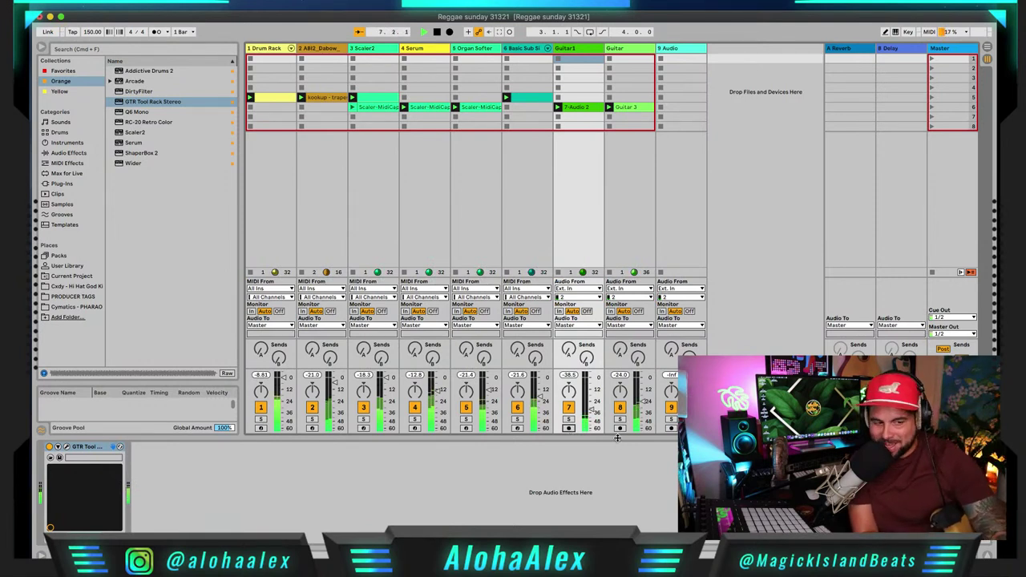
Step: Delete the 9 Audio track and play back the beat
click(671, 427)
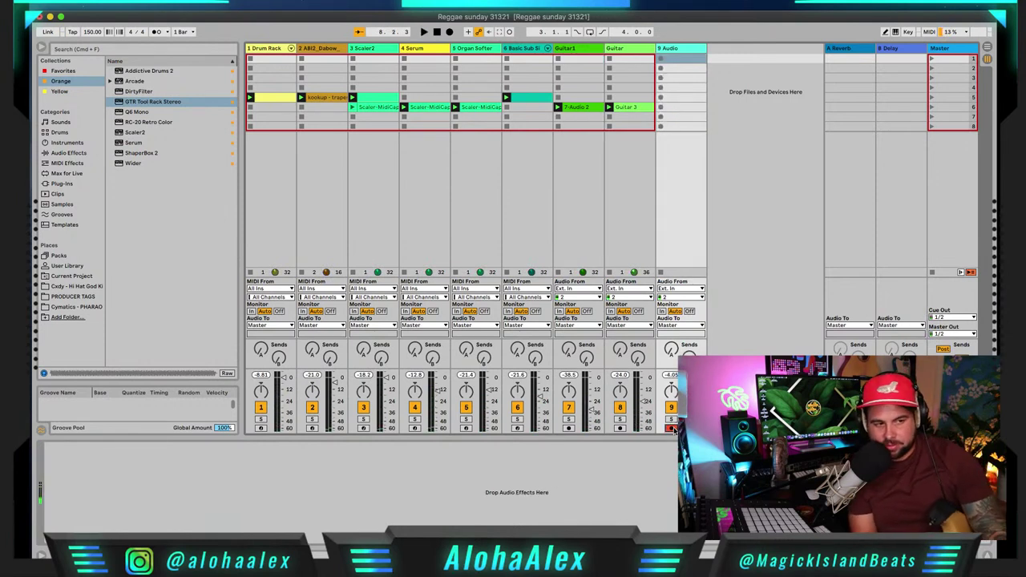
click(675, 51)
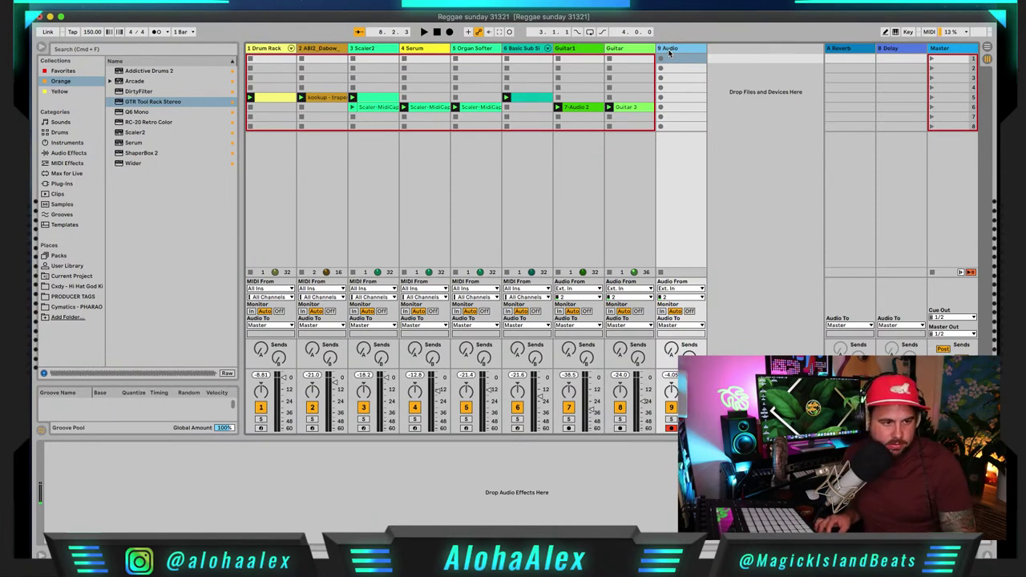
key(Delete)
key(space)
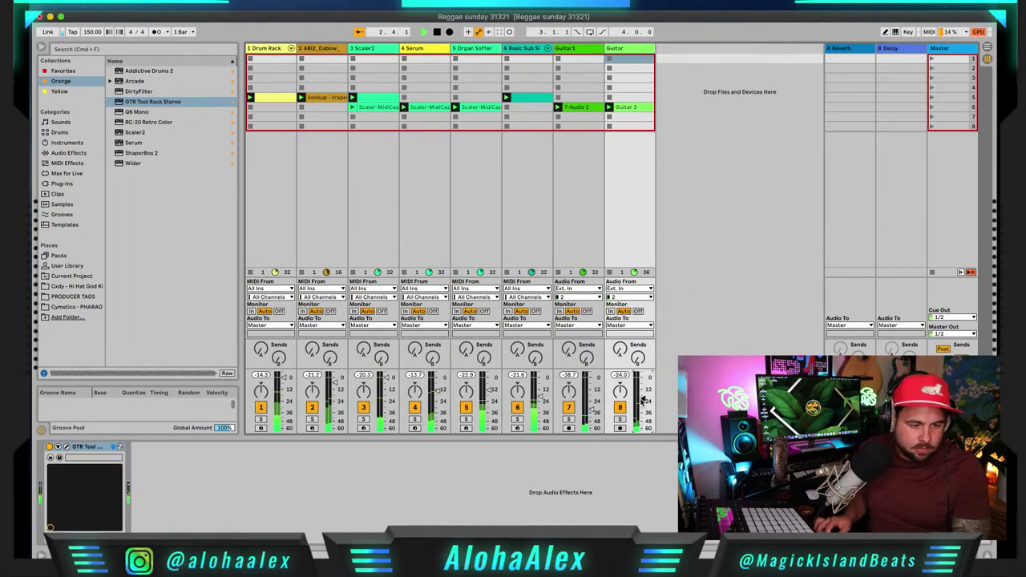
Step: Shorten the Guitar 3 clip's loop to 8 bars and raise the Guitar track's reverb send
click(630, 106)
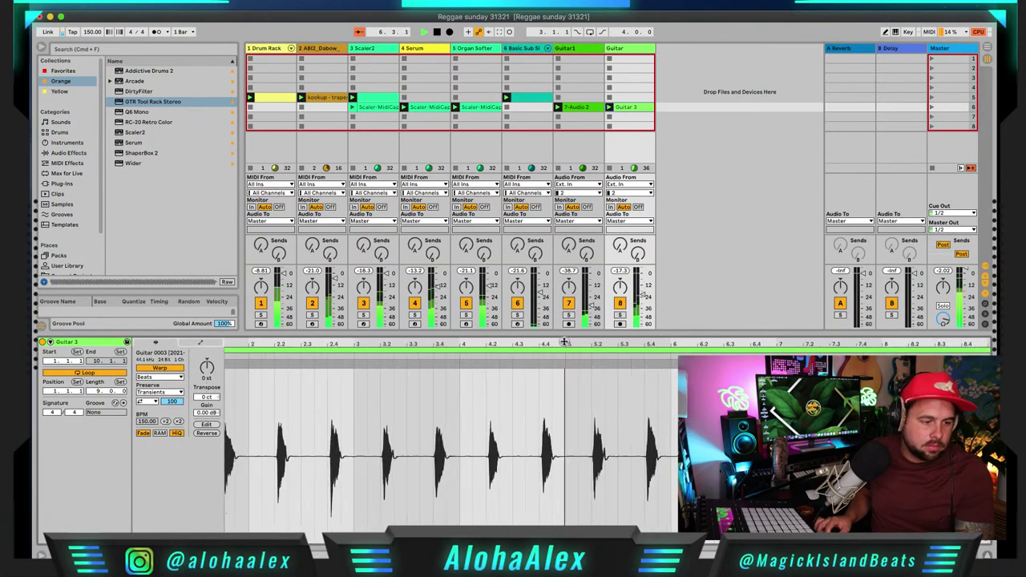
drag(564, 342, 564, 325)
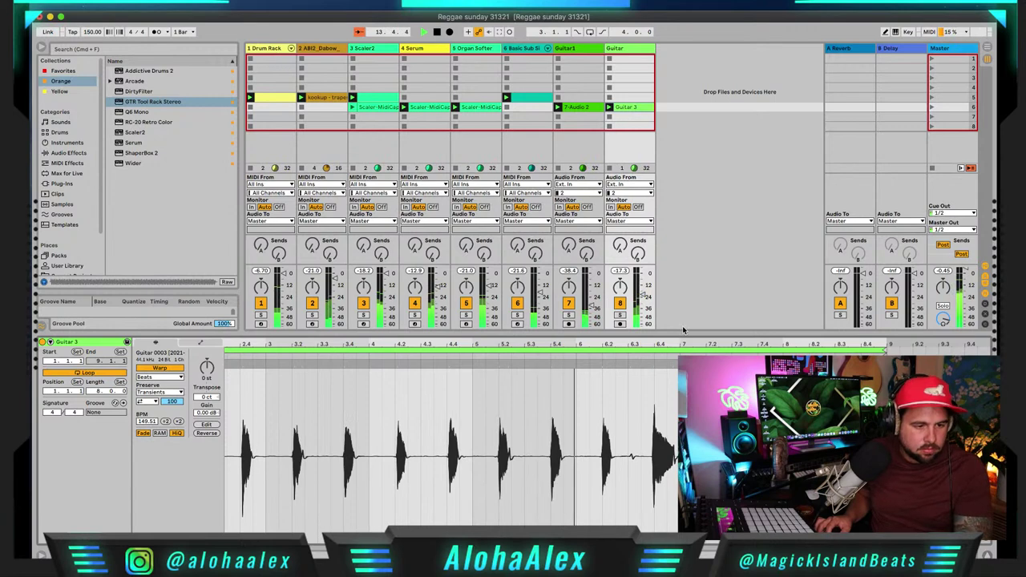
drag(616, 247, 617, 237)
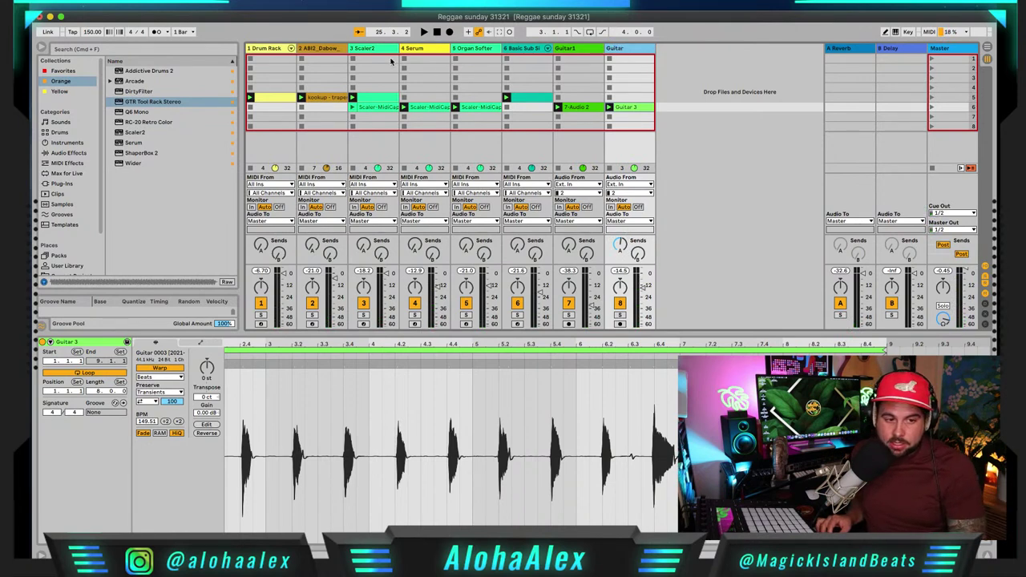
Step: Move the Basic Sub Sine track behind the two guitar tracks so it is the last track
click(373, 49)
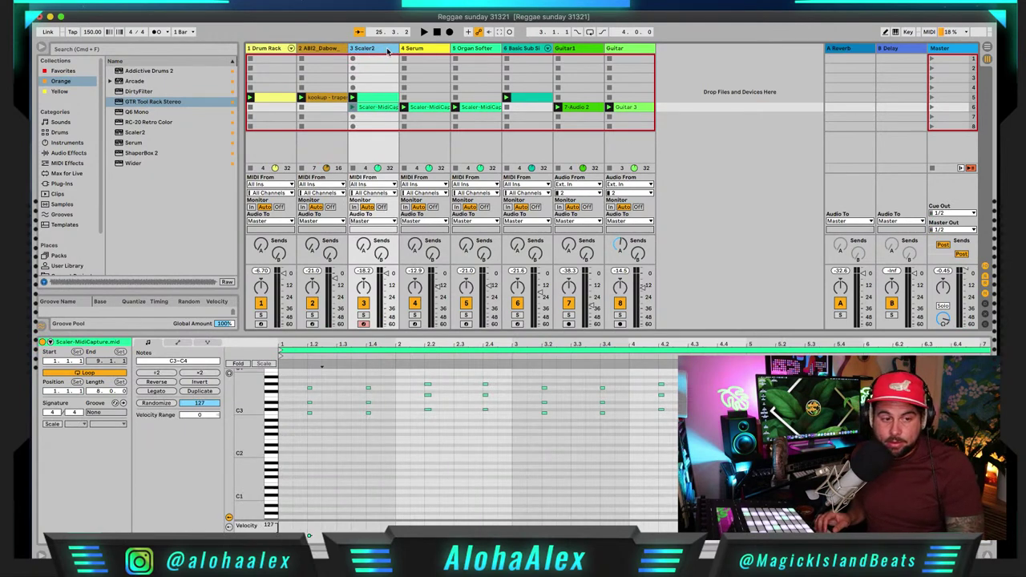
click(432, 50)
click(476, 50)
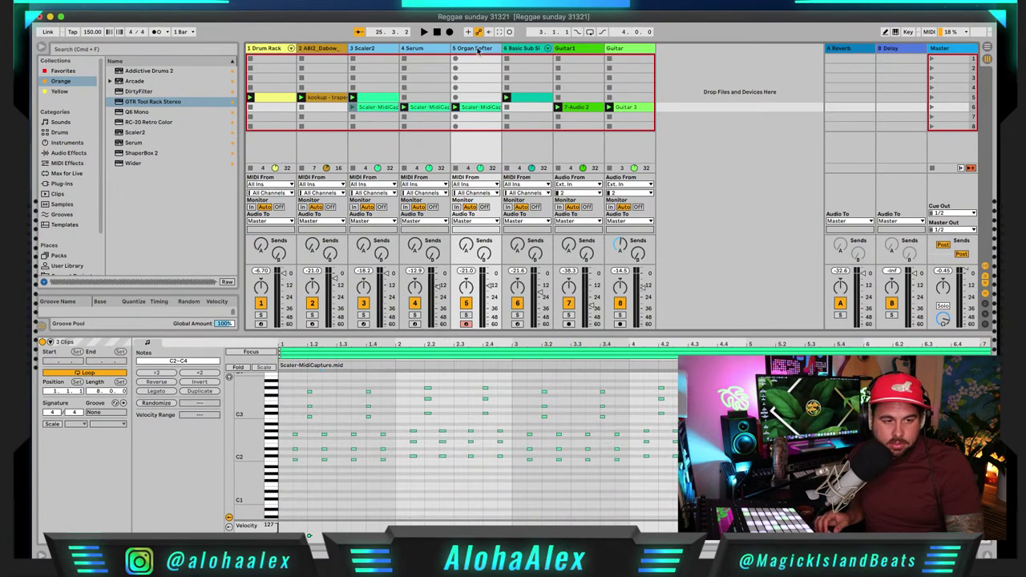
drag(527, 49, 659, 53)
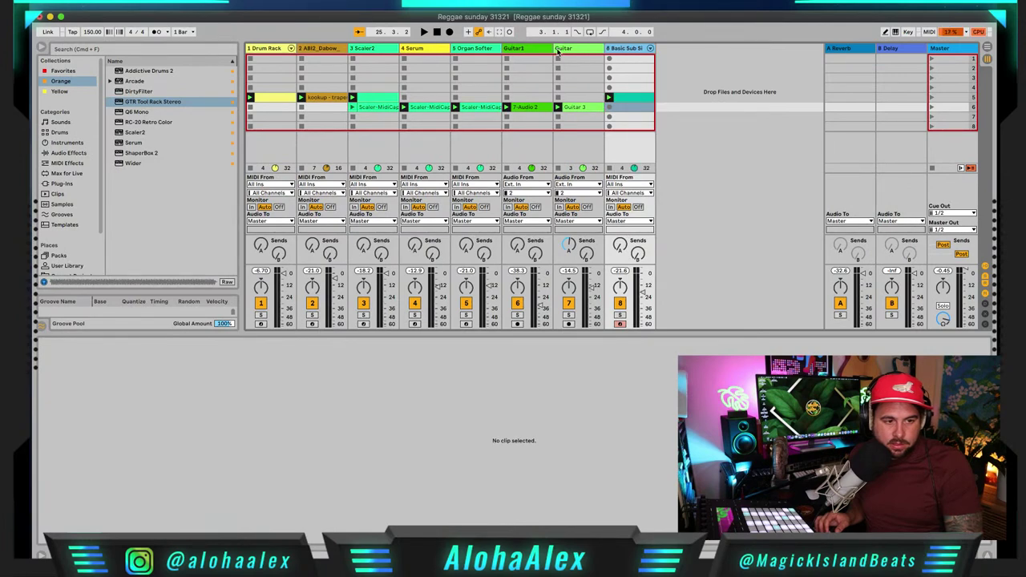
Step: Insert an audio track after the Guitar track and set its audio input to Resampling
click(561, 50)
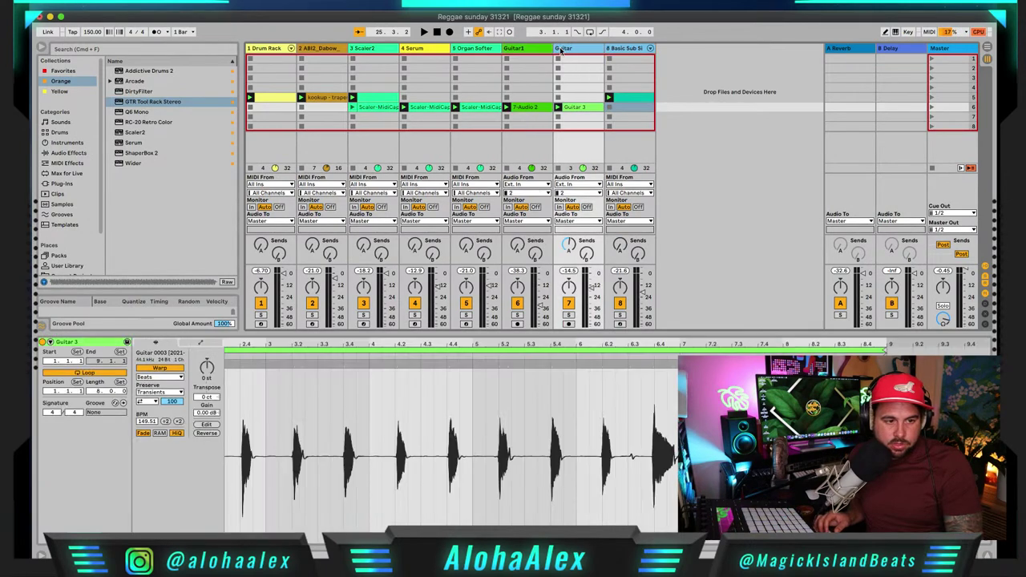
click(383, 50)
shift+click(564, 50)
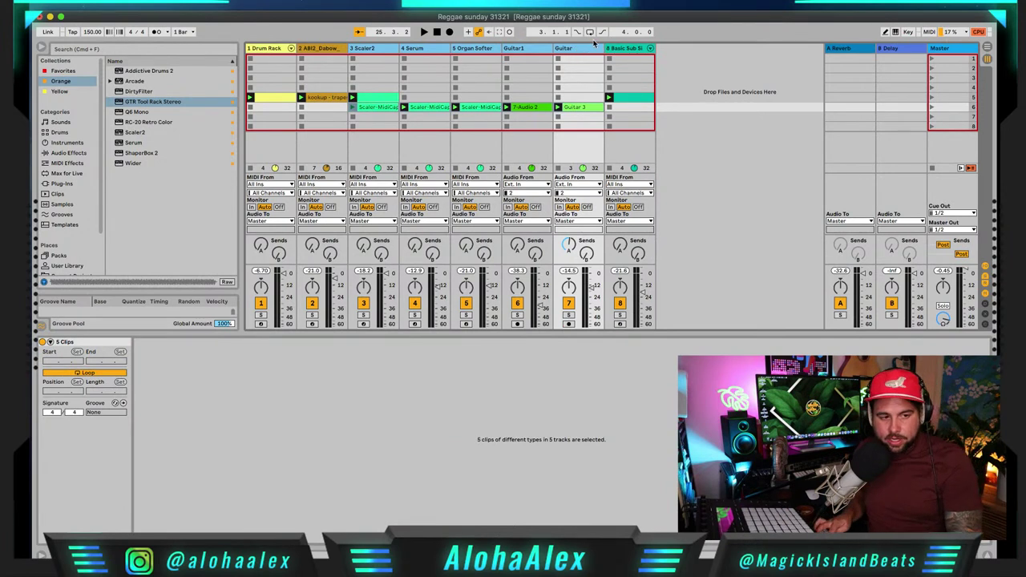
key(super+t)
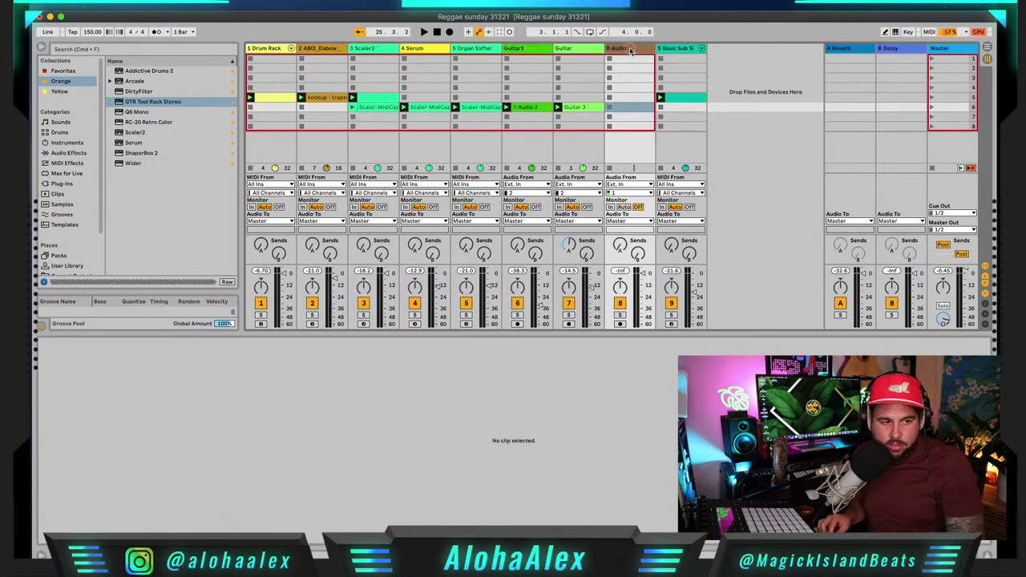
click(619, 191)
click(651, 213)
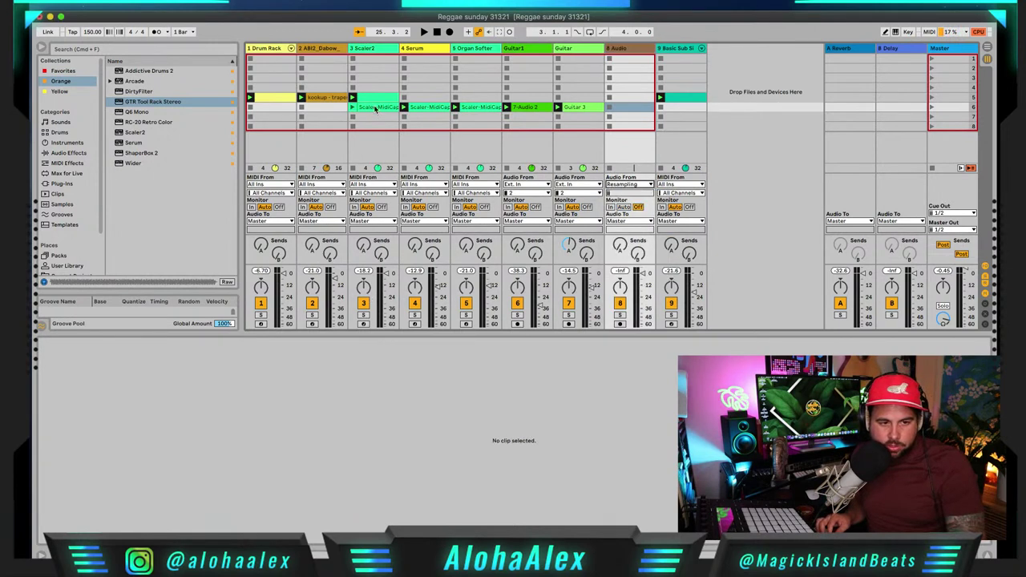
Step: Group the Scaler2 through Guitar tracks and add RC-20 Retro Color to the group track
click(365, 48)
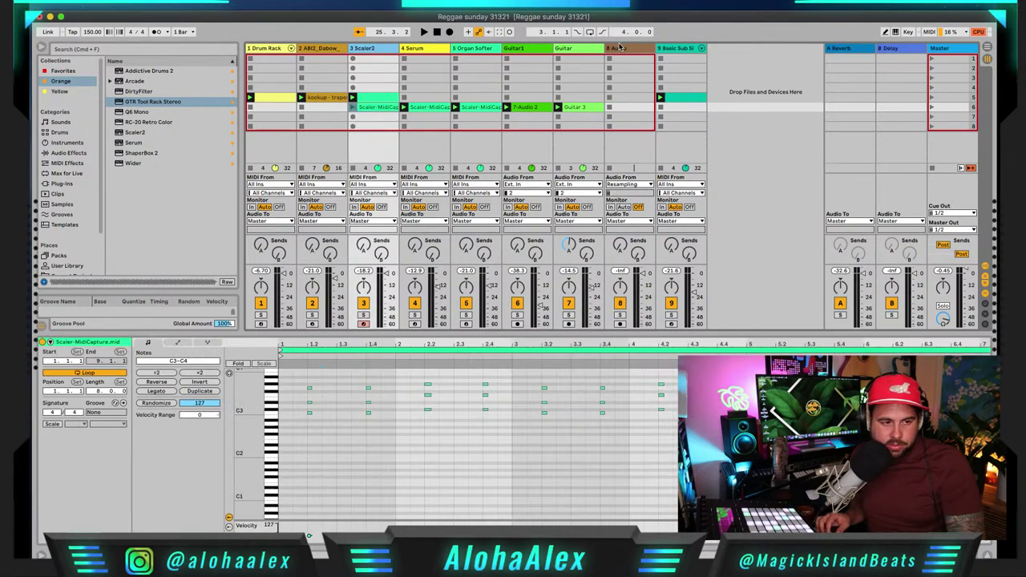
shift+click(579, 49)
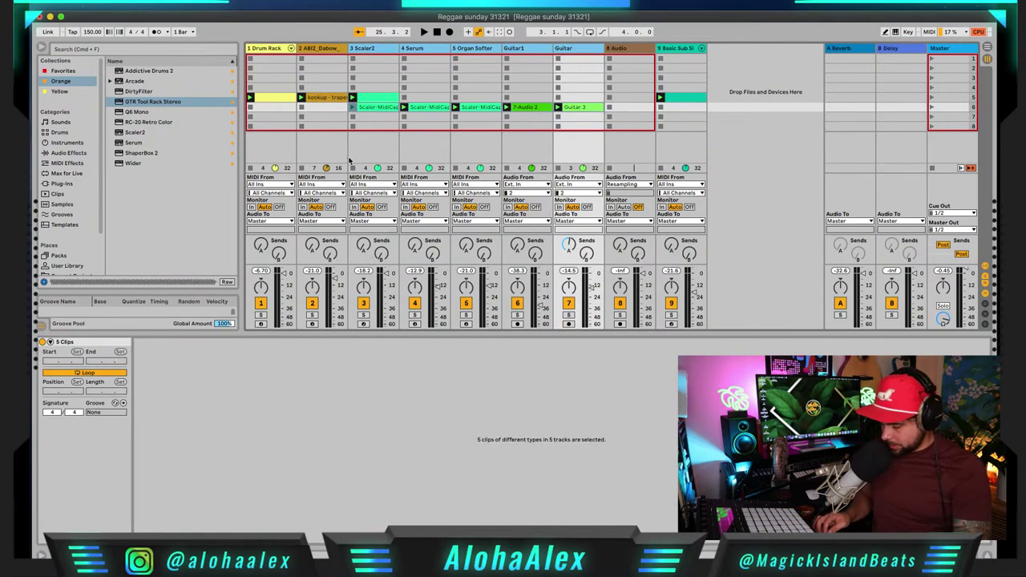
key(super+g)
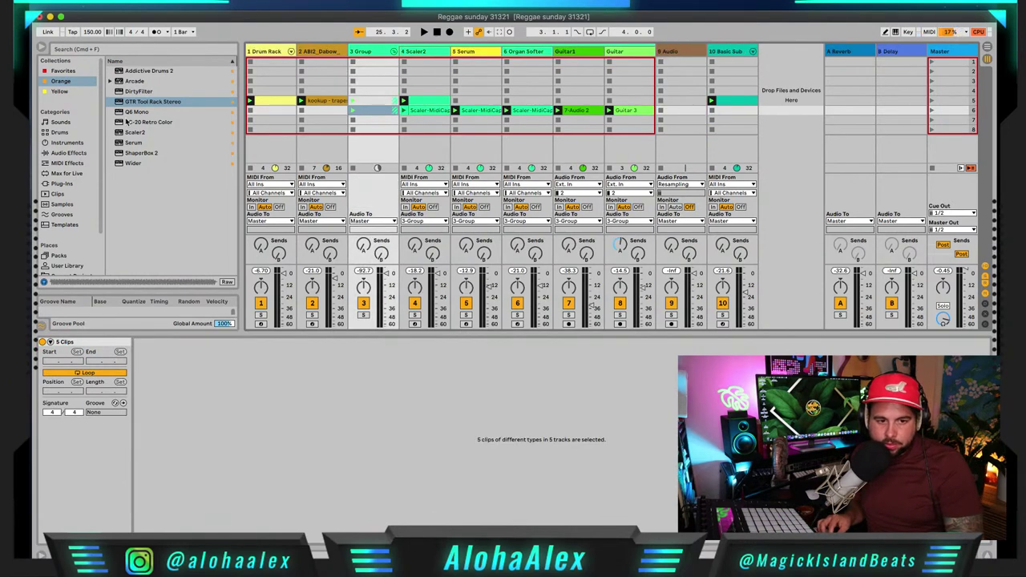
click(137, 123)
click(374, 54)
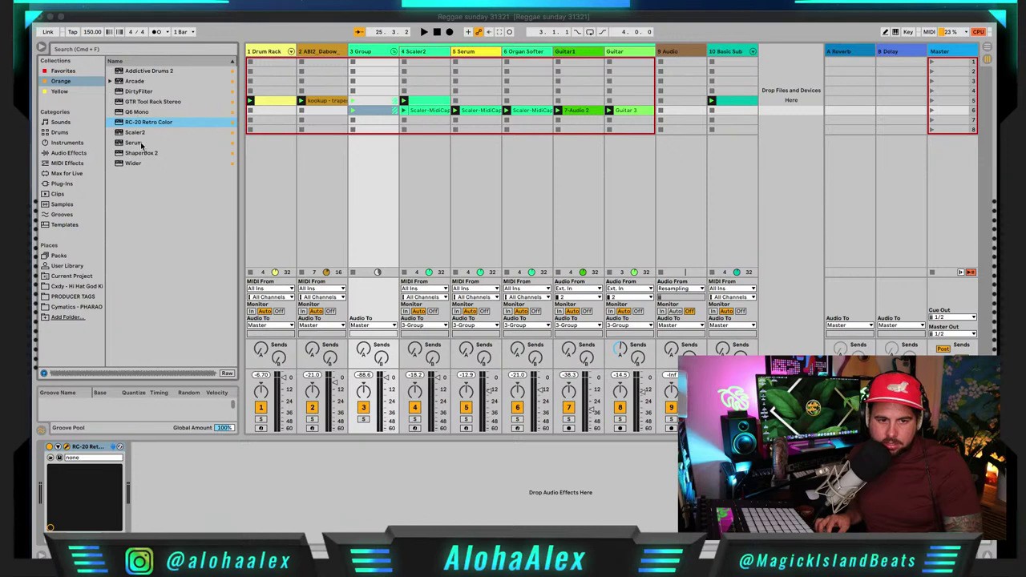
Step: Search the audio effects for "drum buss", add Drum Buss to the Drum Rack track and play back the beat
click(67, 123)
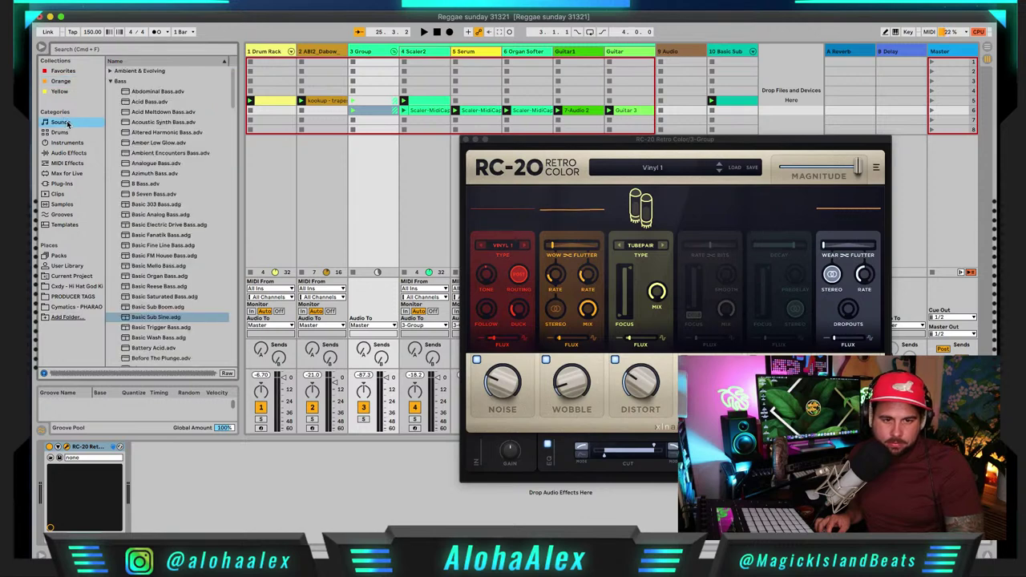
click(80, 48)
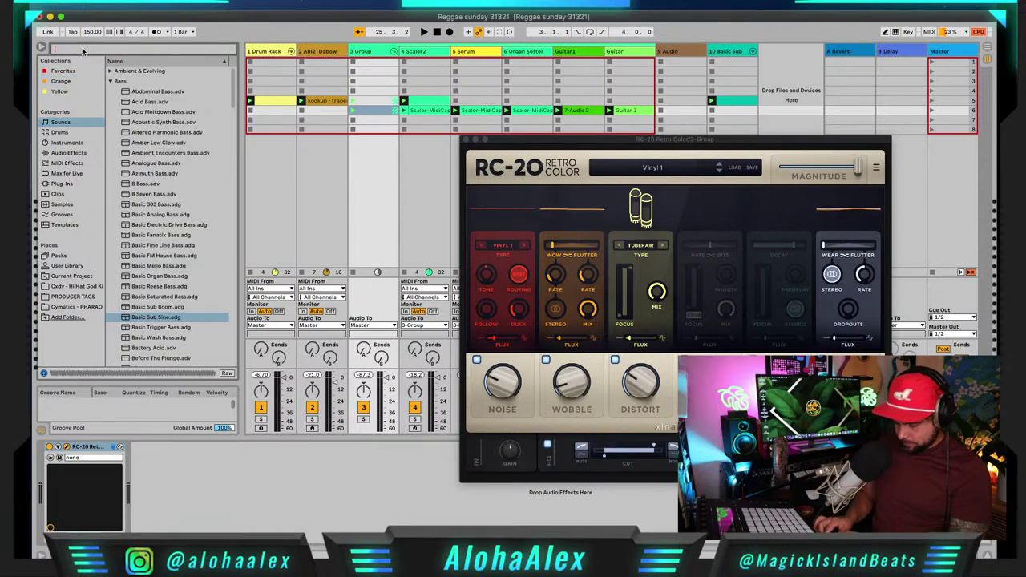
text(drum)
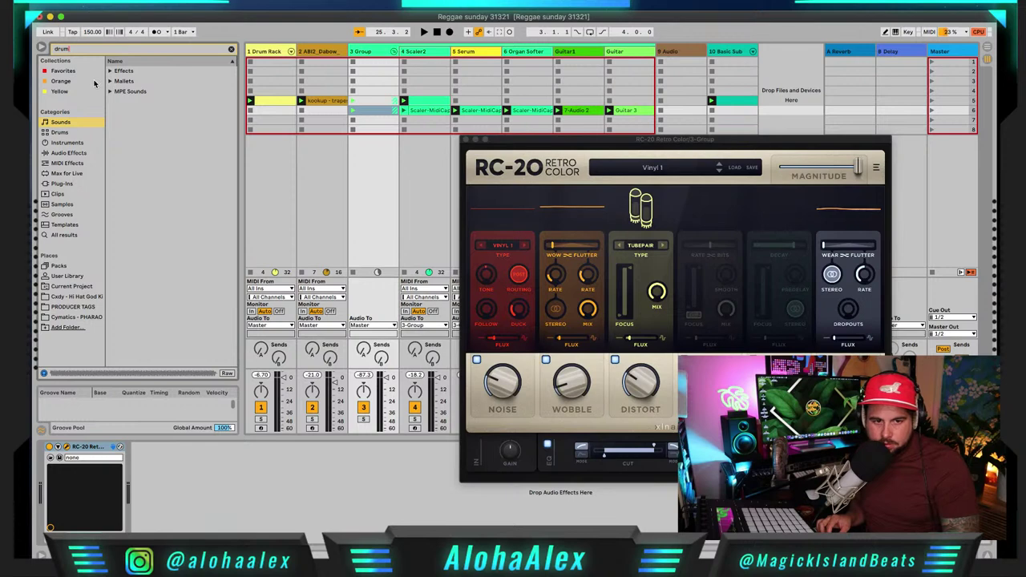
text( buss)
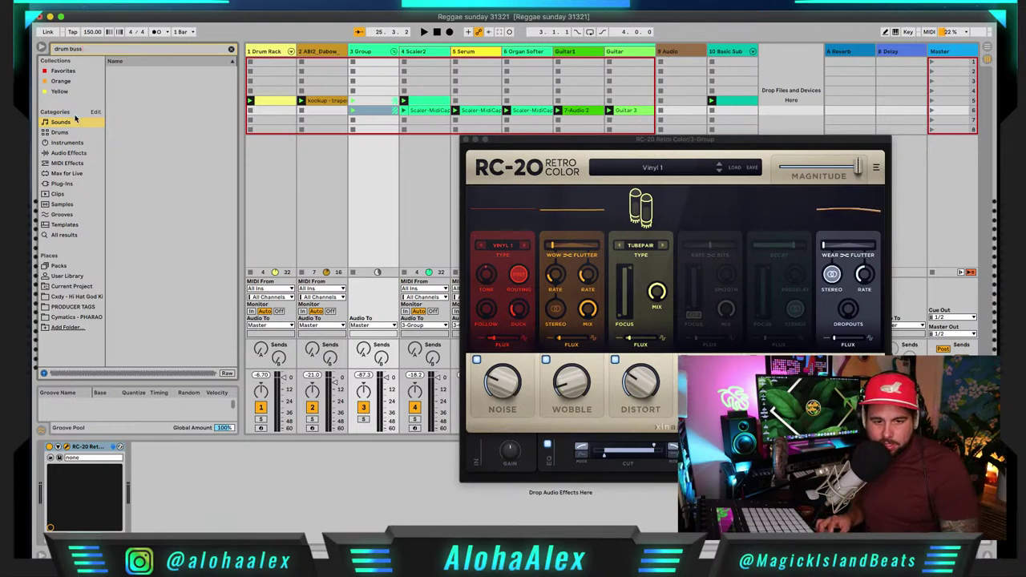
click(78, 153)
click(109, 70)
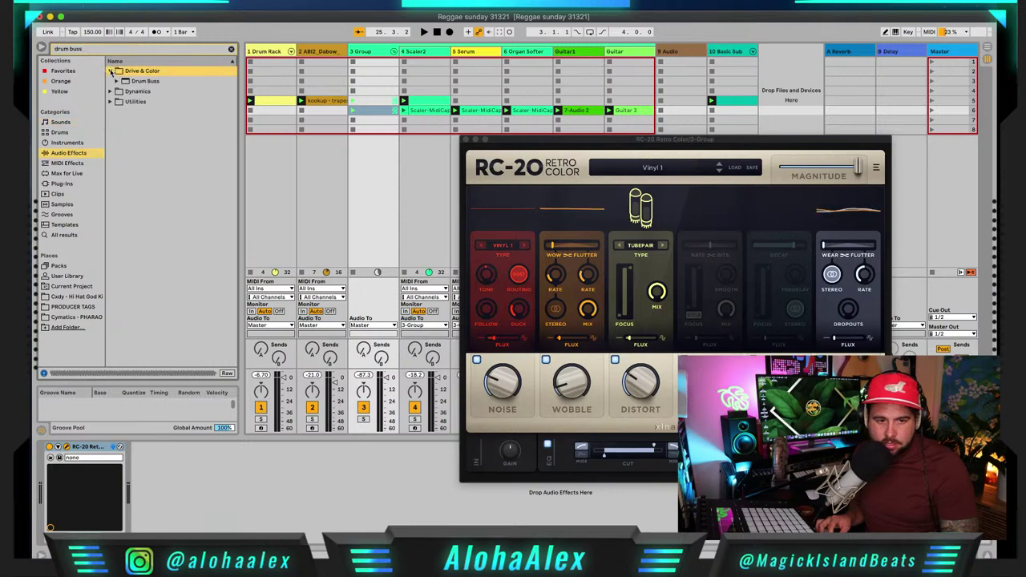
click(145, 81)
click(265, 51)
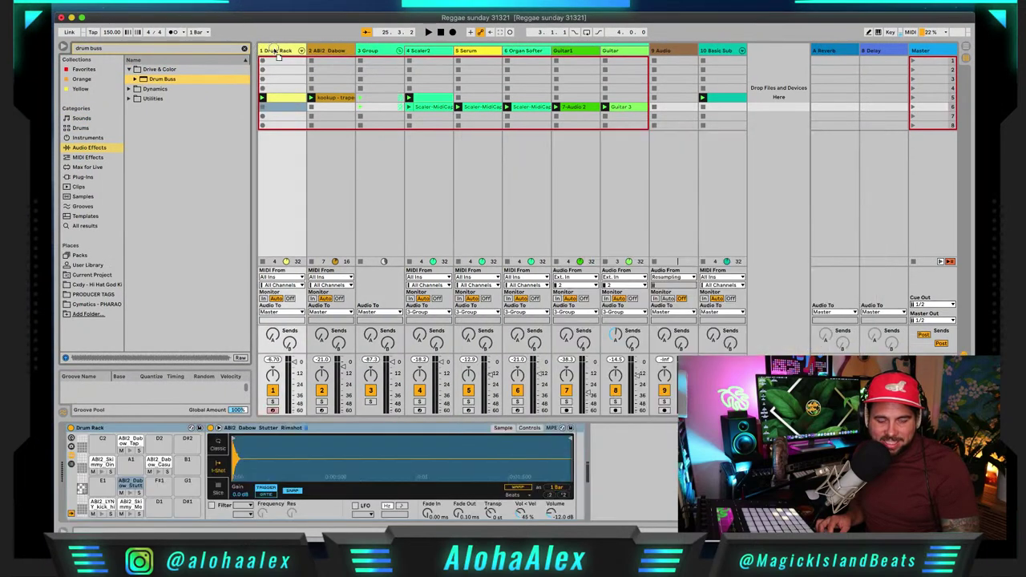
key(Return)
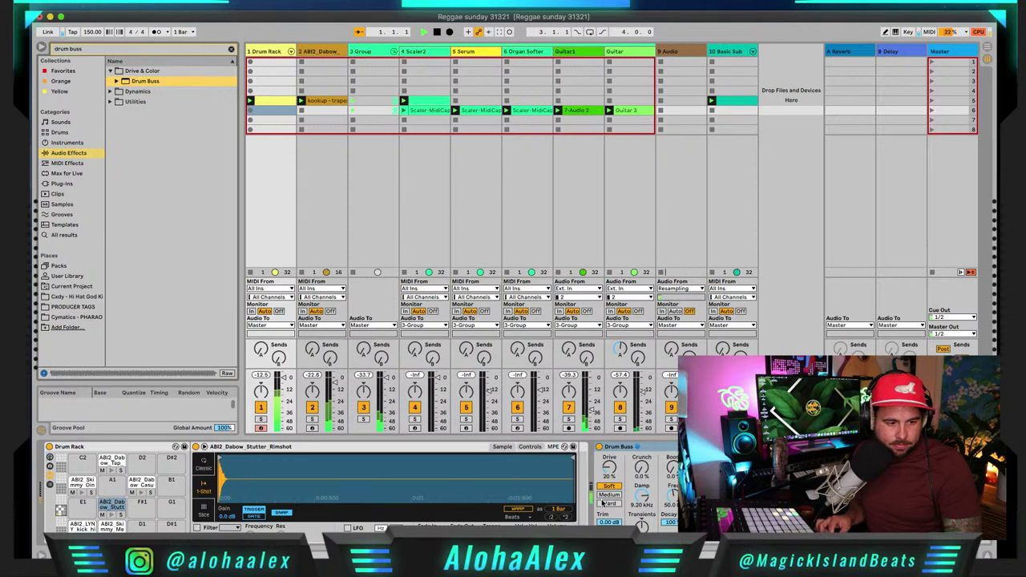
Step: Mute the instrument group track and switch the Drum Buss drive type to Medium during playback
key(space)
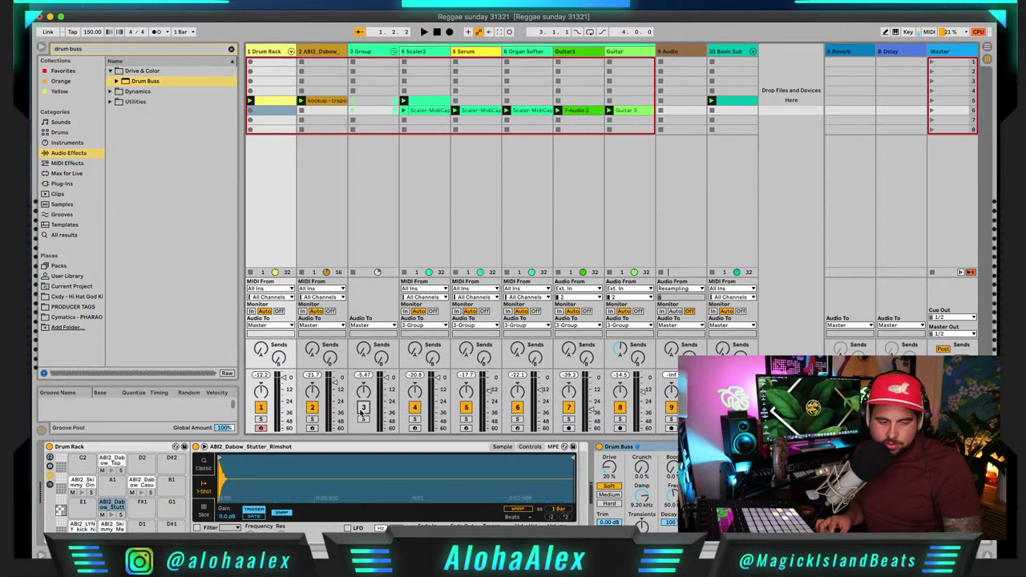
key(space)
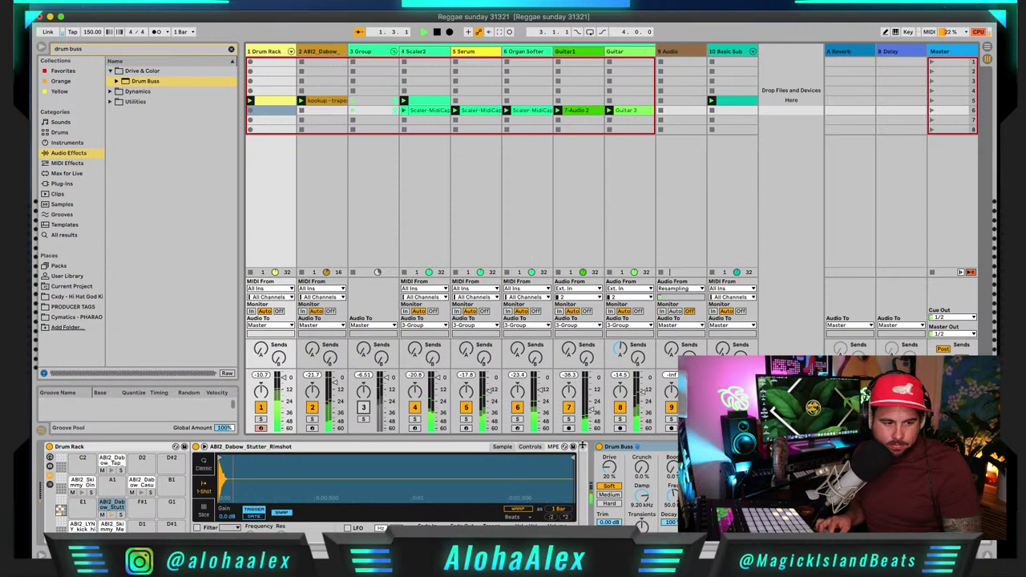
click(609, 496)
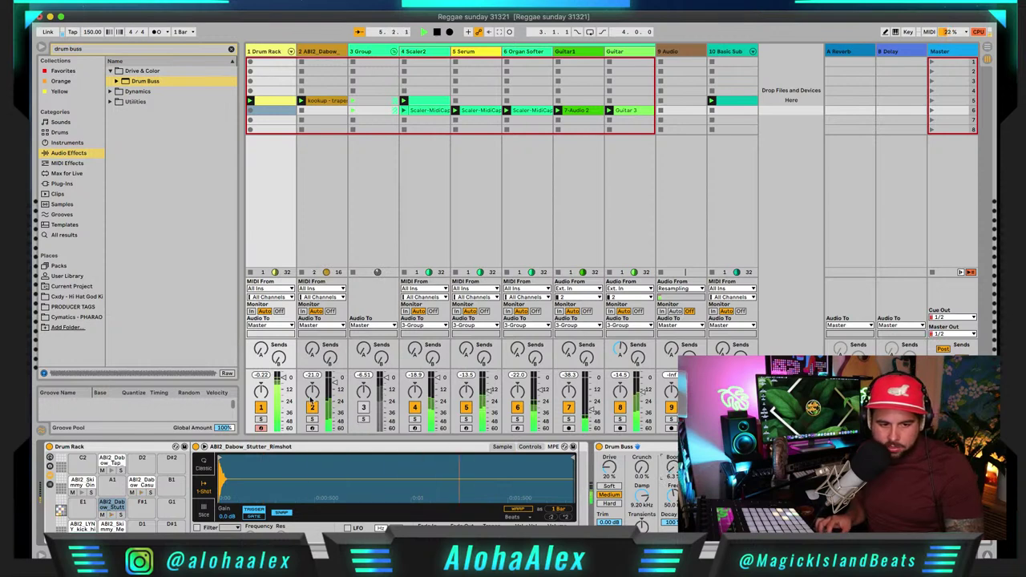
Step: Lower the Drum Rack track's volume and audition the Casualty RimShot pad within the beat
click(138, 483)
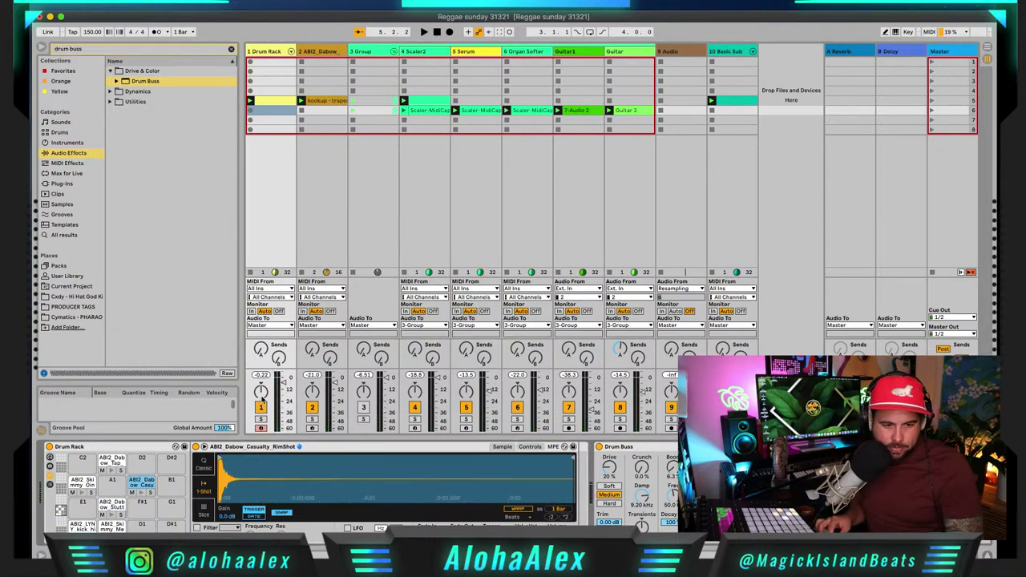
key(space)
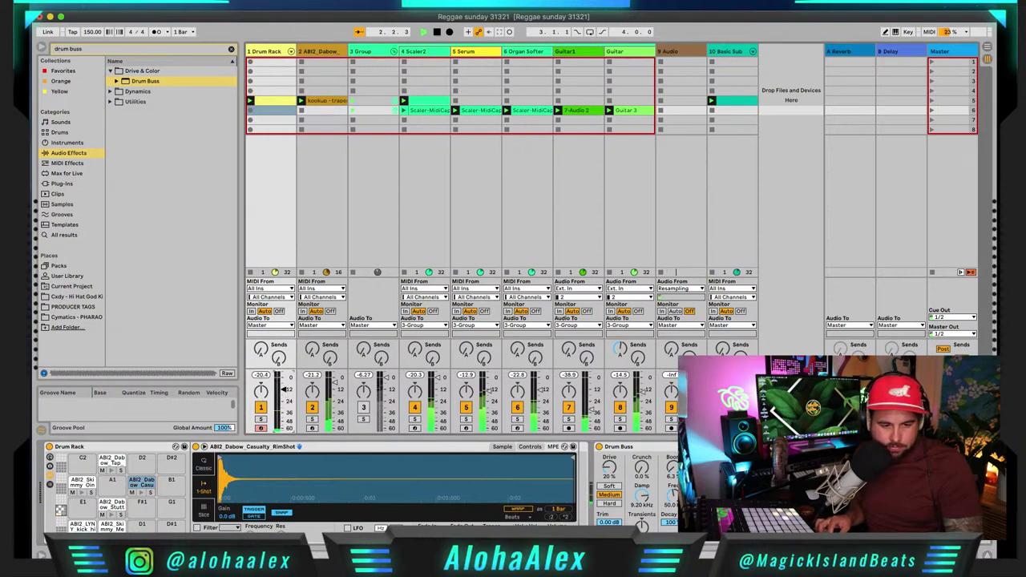
key(space)
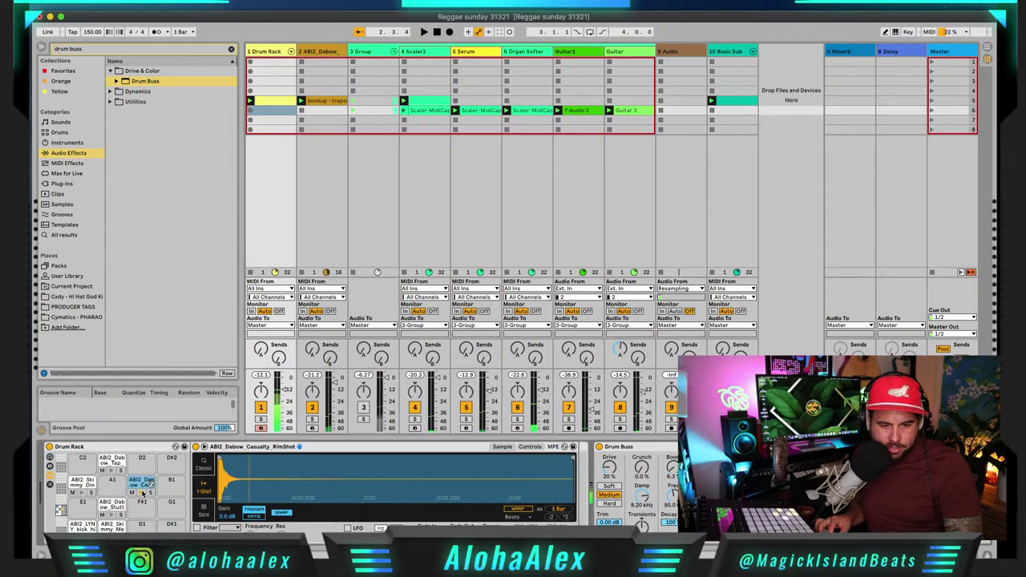
Step: Turn on the Casualty RimShot sample's low-pass filter and adjust its cutoff frequency to soften the highs
click(529, 446)
click(198, 529)
drag(322, 505, 273, 507)
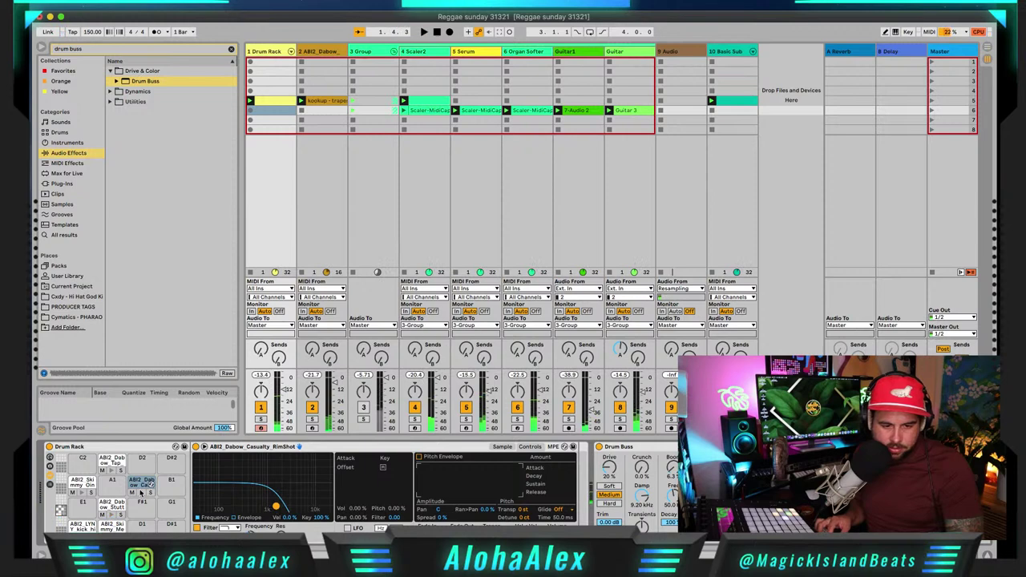
drag(273, 510, 288, 511)
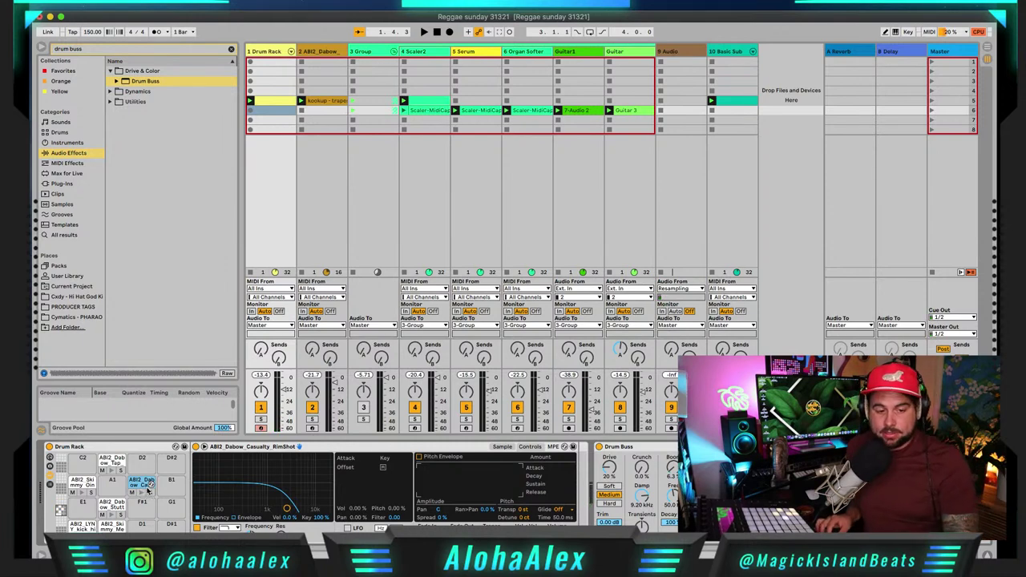
Step: Set the Drum Buss Crunch to 71% and Drive to 17% on the Drum Rack track during playback
key(space)
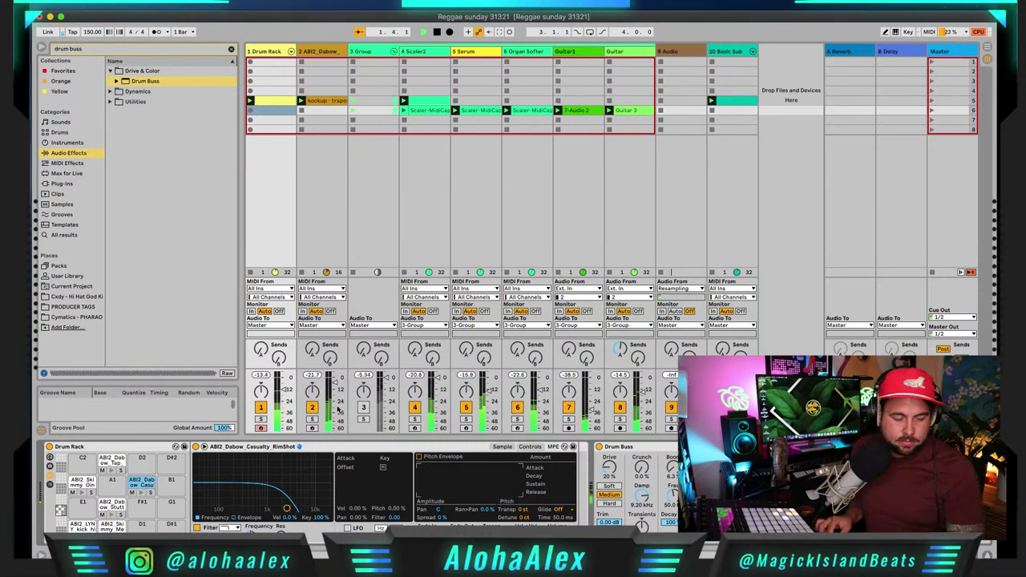
drag(640, 467, 639, 466)
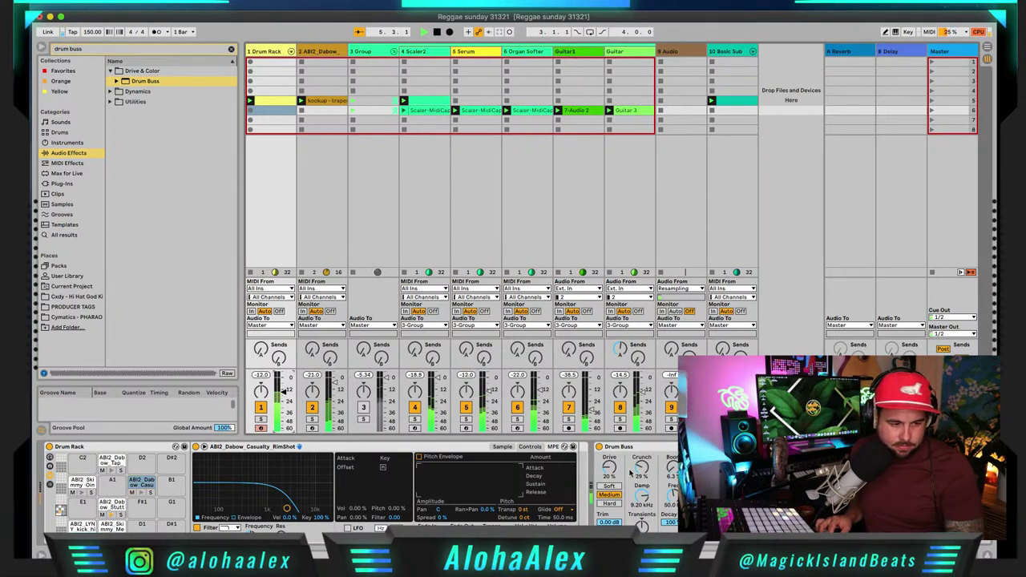
drag(632, 473, 638, 468)
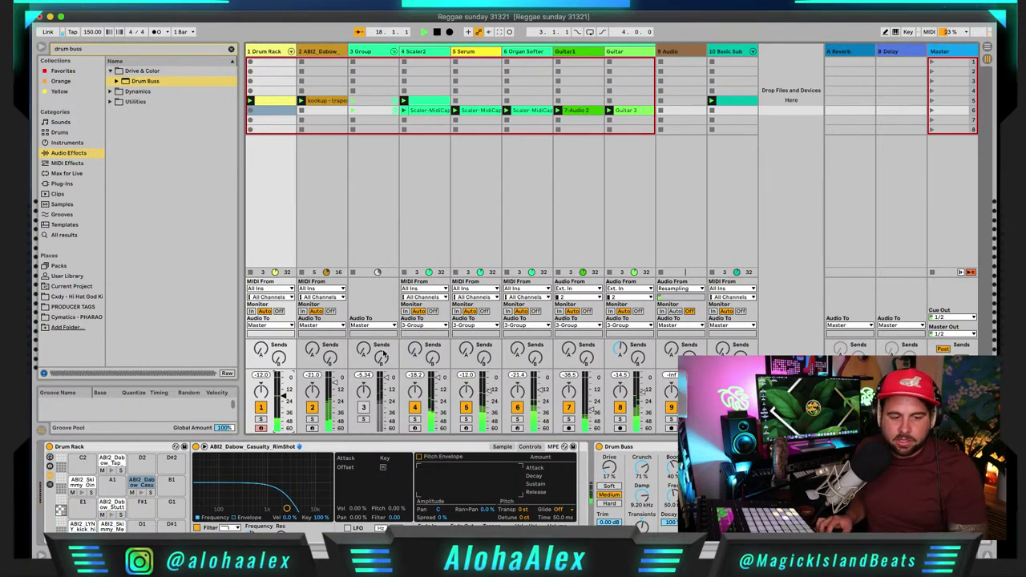
Step: Solo the instrument group track and load the Sad Piano preset in its RC-20 Retro Color effect
click(364, 419)
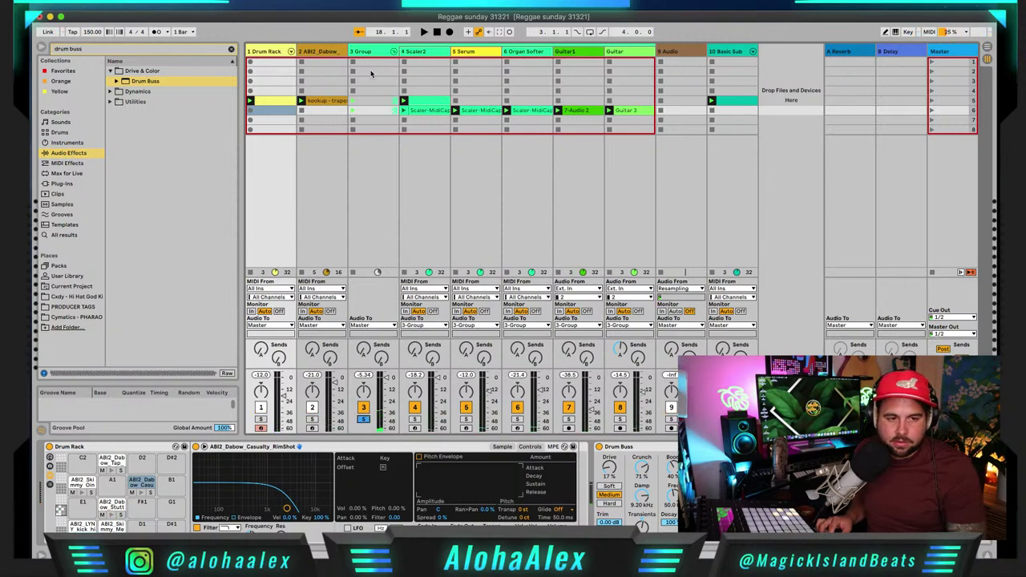
click(374, 53)
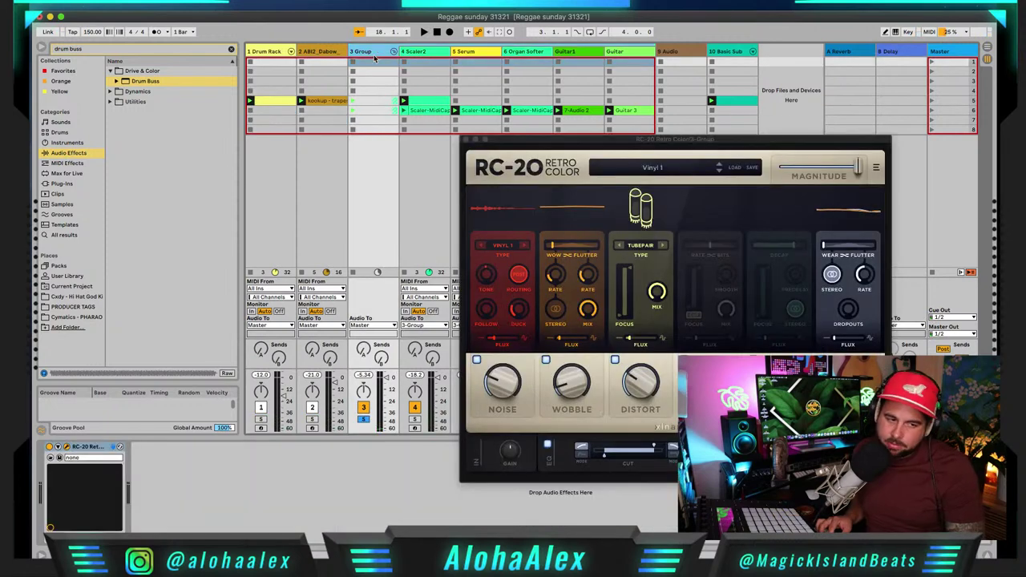
click(676, 172)
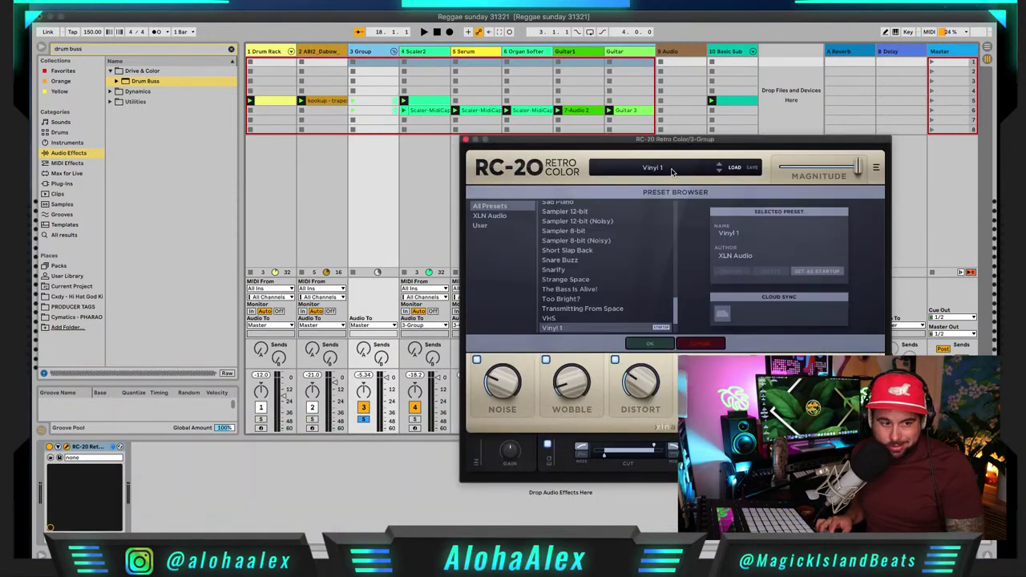
click(565, 319)
scroll(591, 262, up, 1)
click(570, 213)
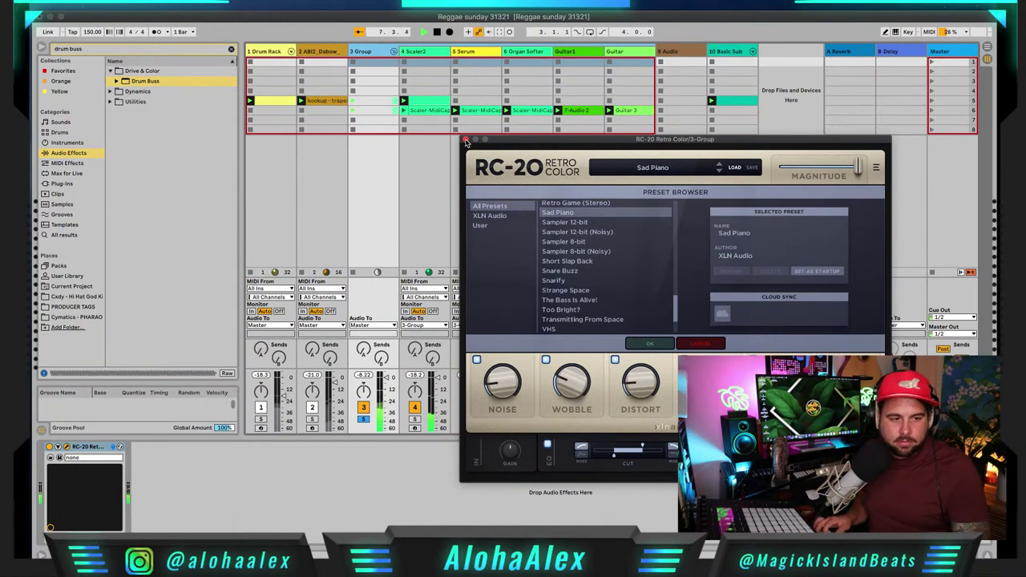
click(466, 139)
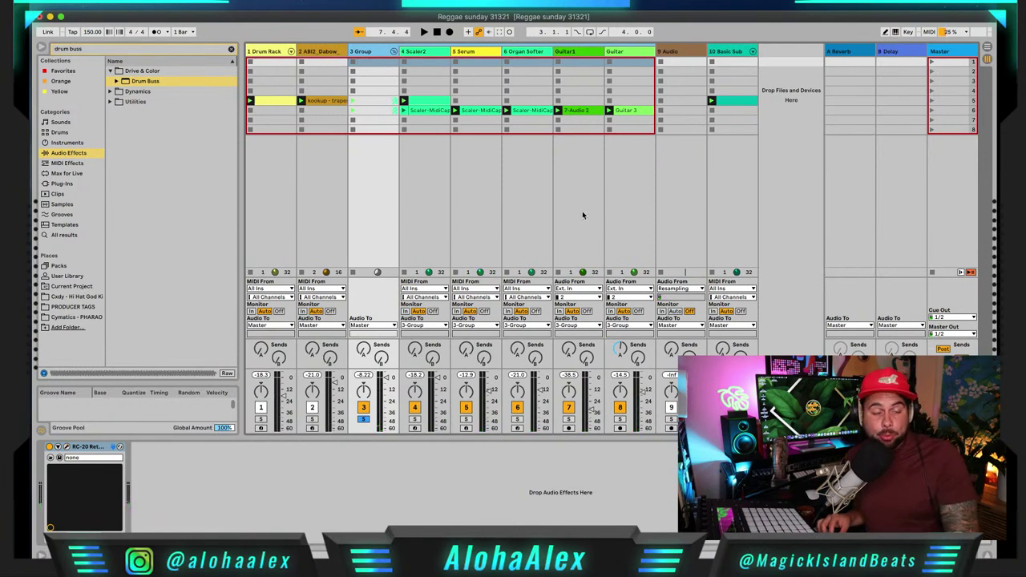
Step: Rename the 9 Audio track to REGGAE SAMPLE, arm it, and record the resampled group into its scene 5 slot
click(682, 52)
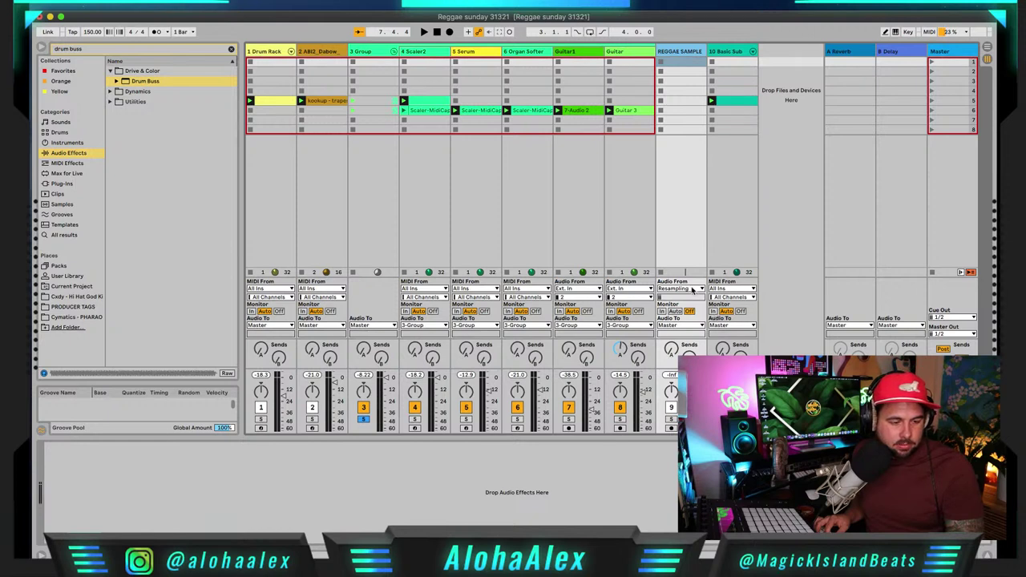
click(670, 428)
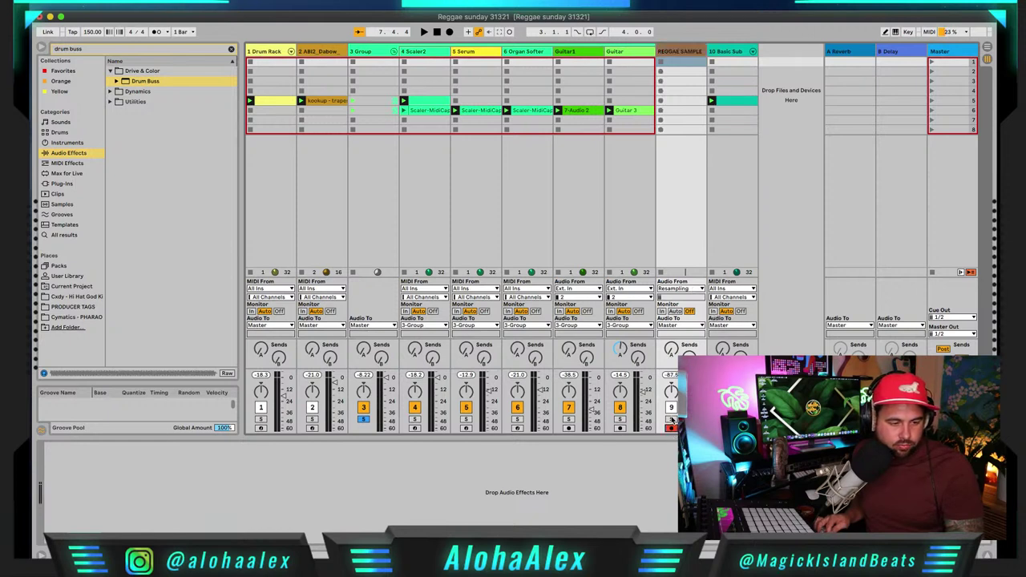
click(661, 101)
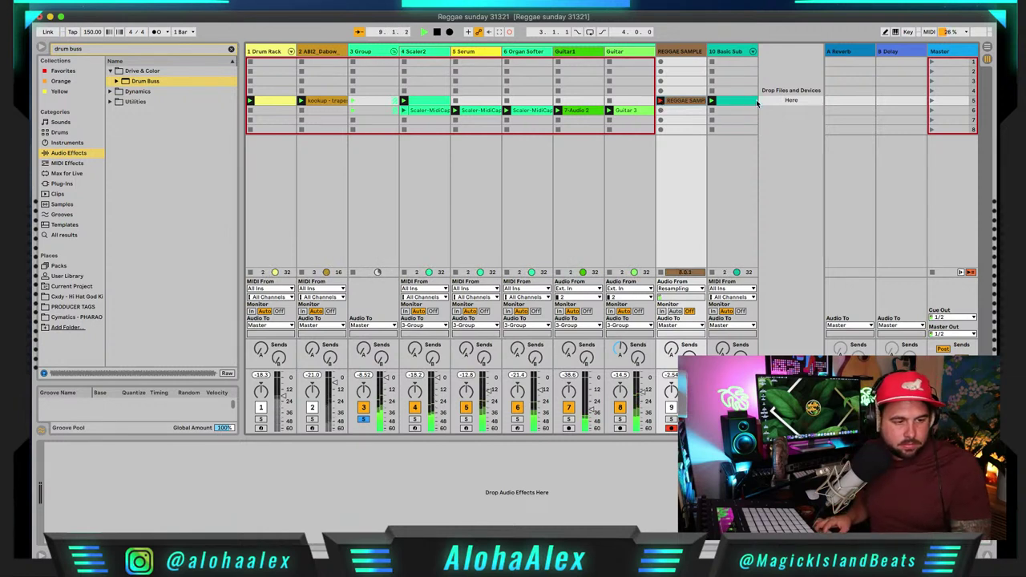
key(space)
Step: Set the recorded REGGAE SAMPLE clip's loop length to 8 bars and collapse the instrument group's tracks
double_click(680, 101)
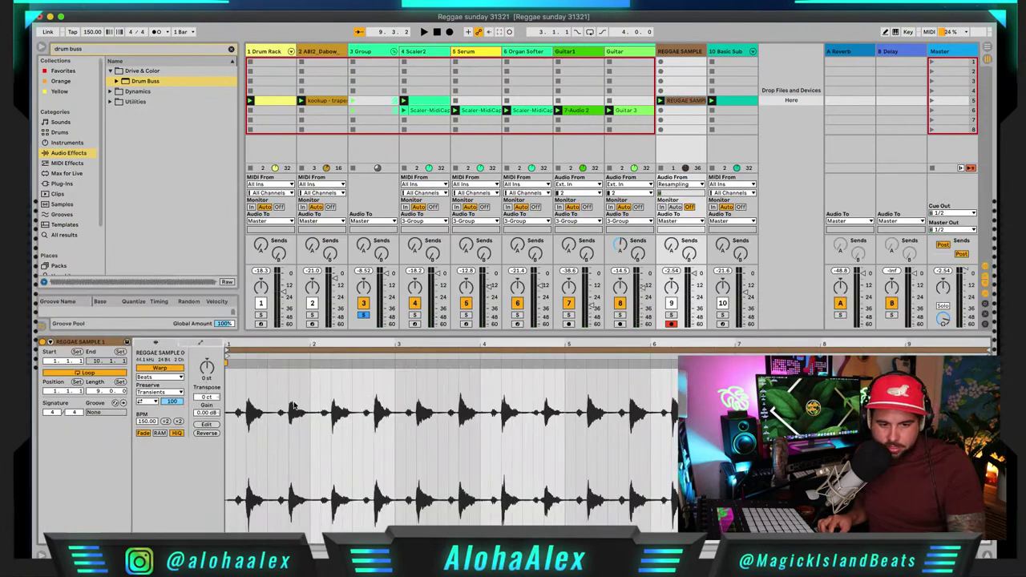
click(97, 393)
text(8)
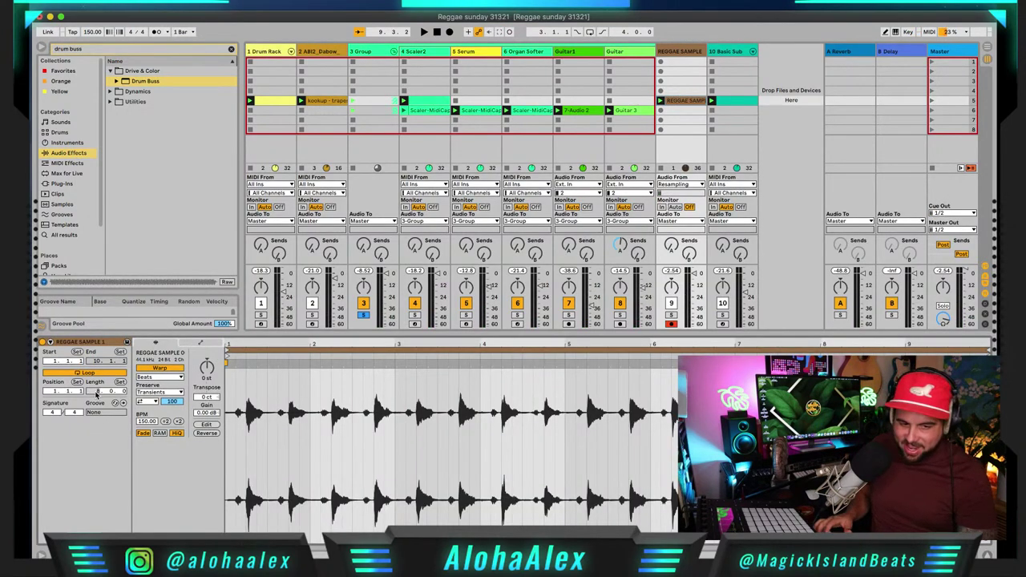
key(Return)
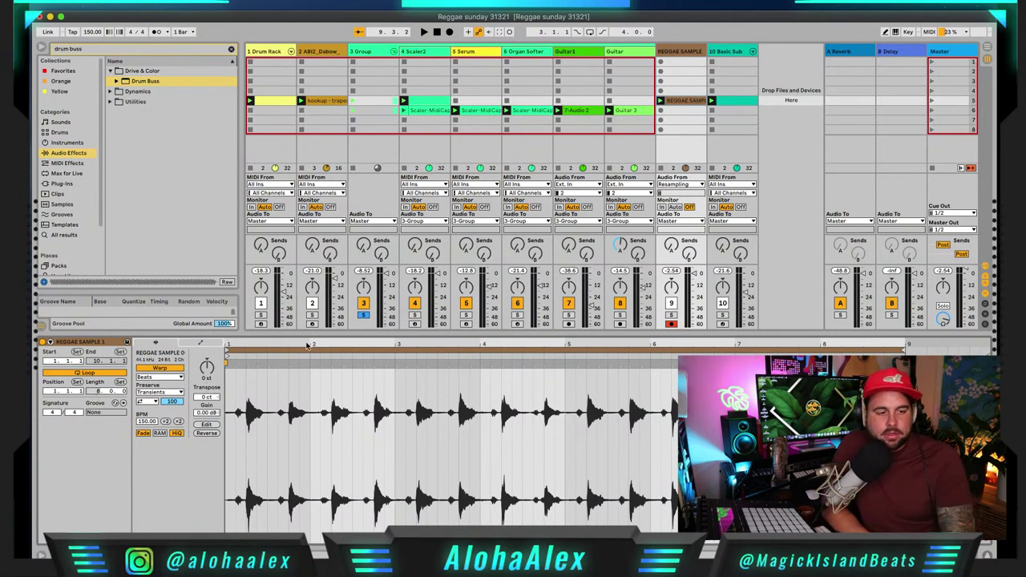
click(394, 50)
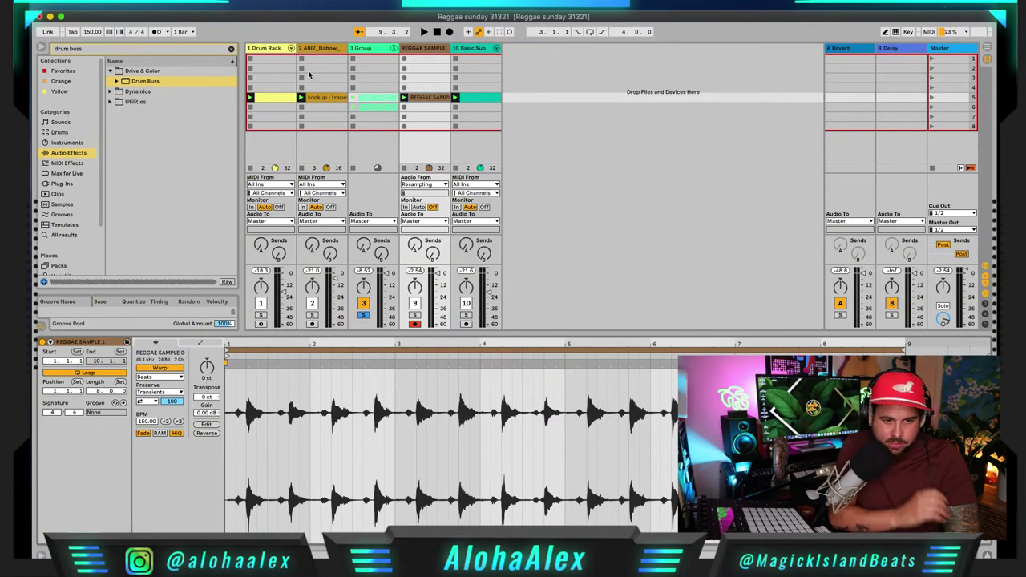
Step: Clear the browser search and load ShaperBox 2 from the Orange collection onto the REGGAE SAMPLE track
click(231, 49)
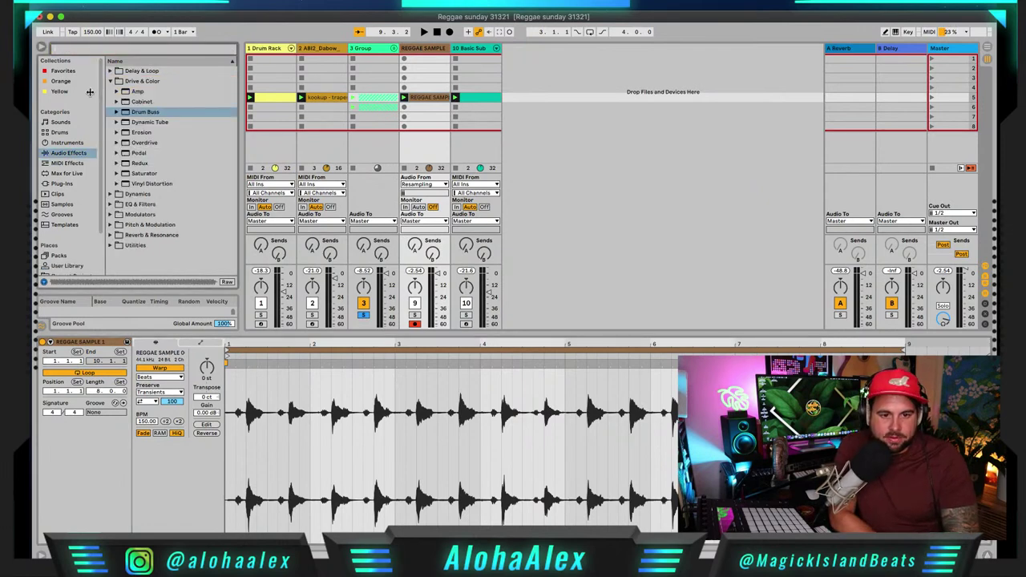
click(61, 81)
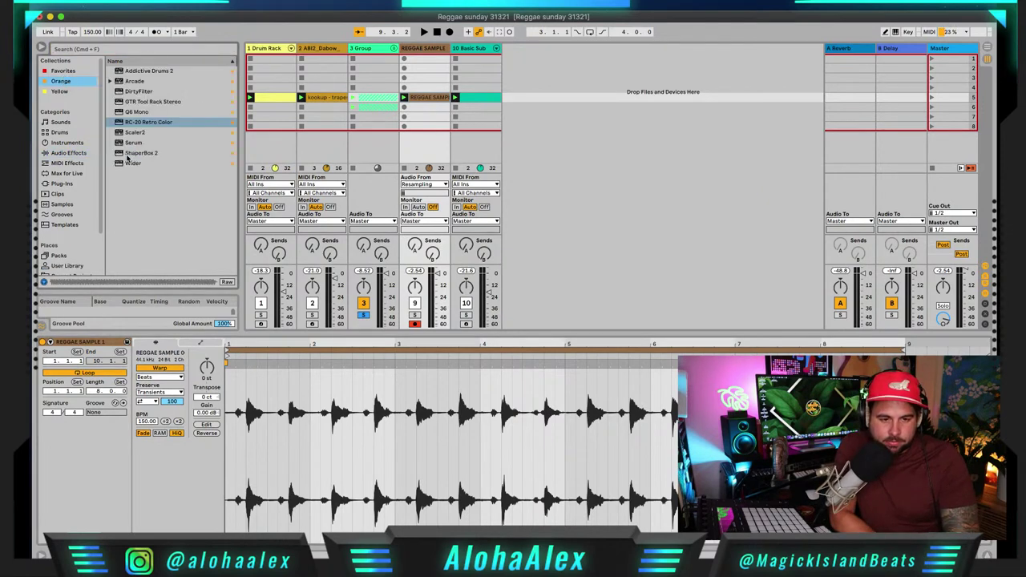
click(118, 152)
click(427, 47)
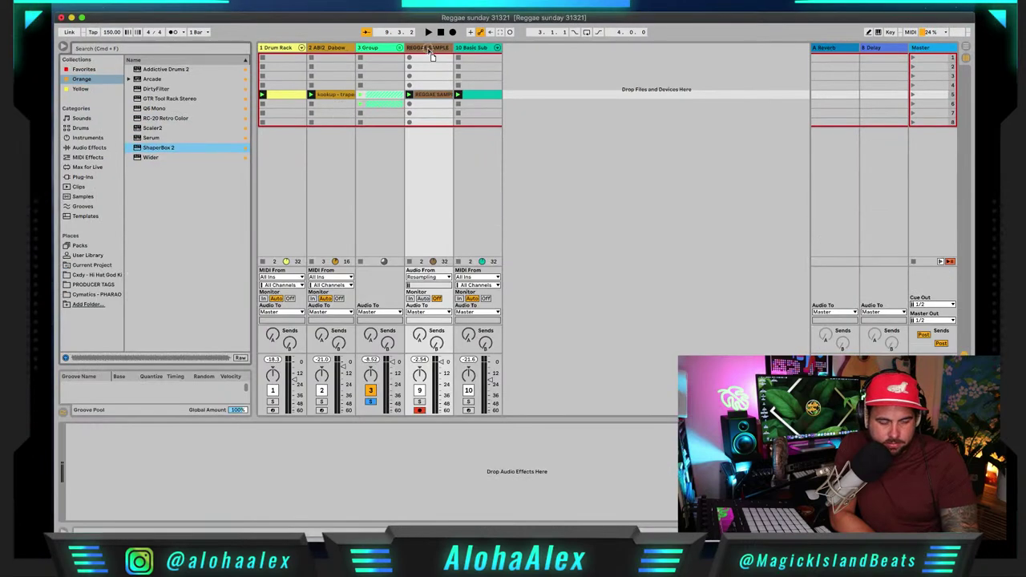
key(Return)
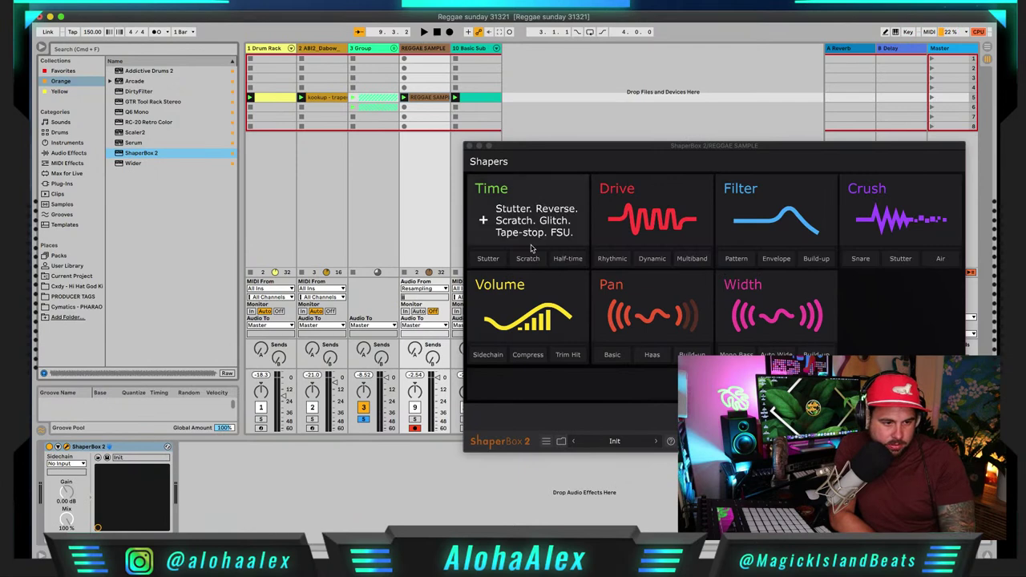
Step: Add the Time shaper in ShaperBox 2 and solo REGGAE SAMPLE instead of the group during playback
click(532, 217)
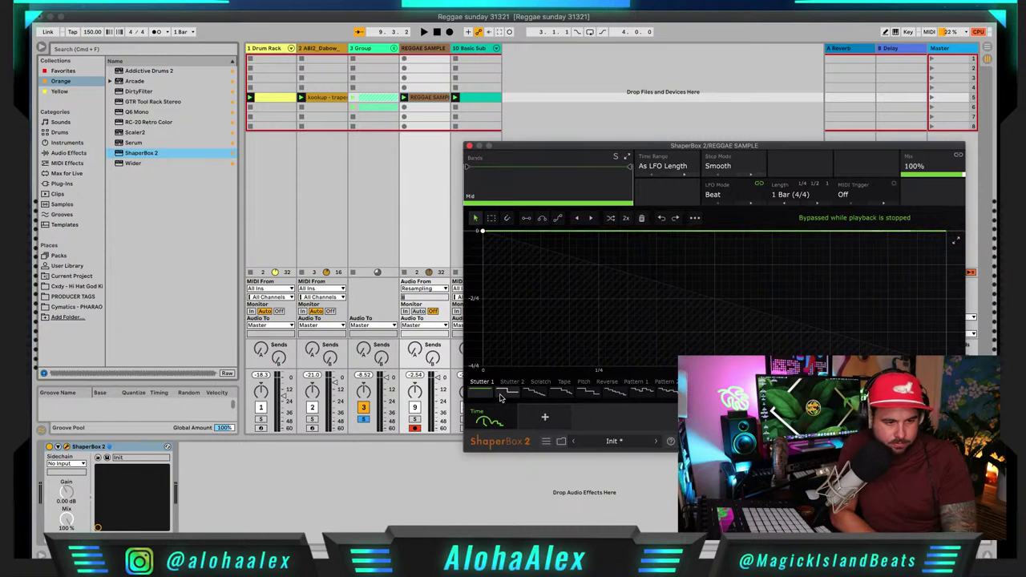
key(space)
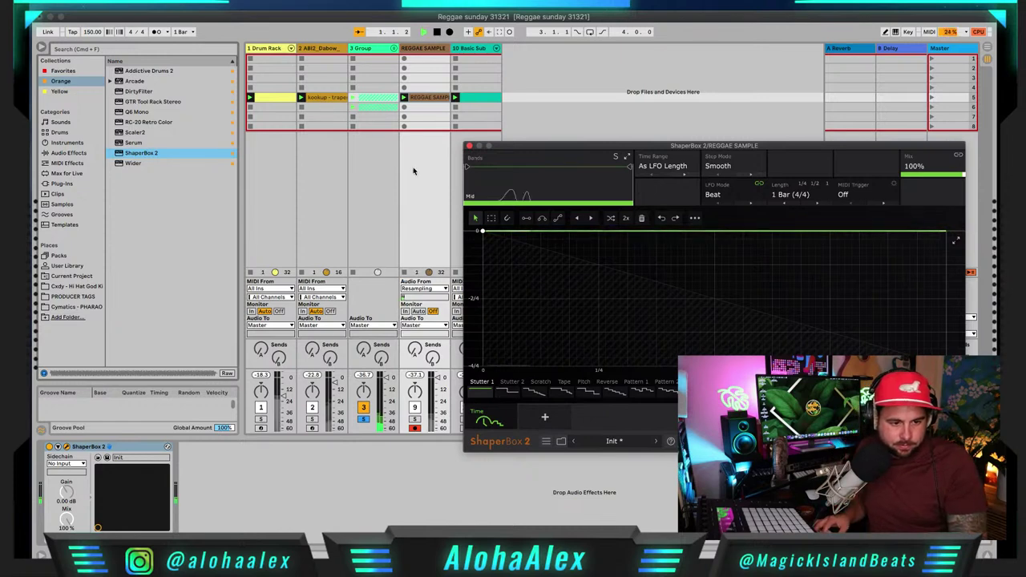
click(414, 416)
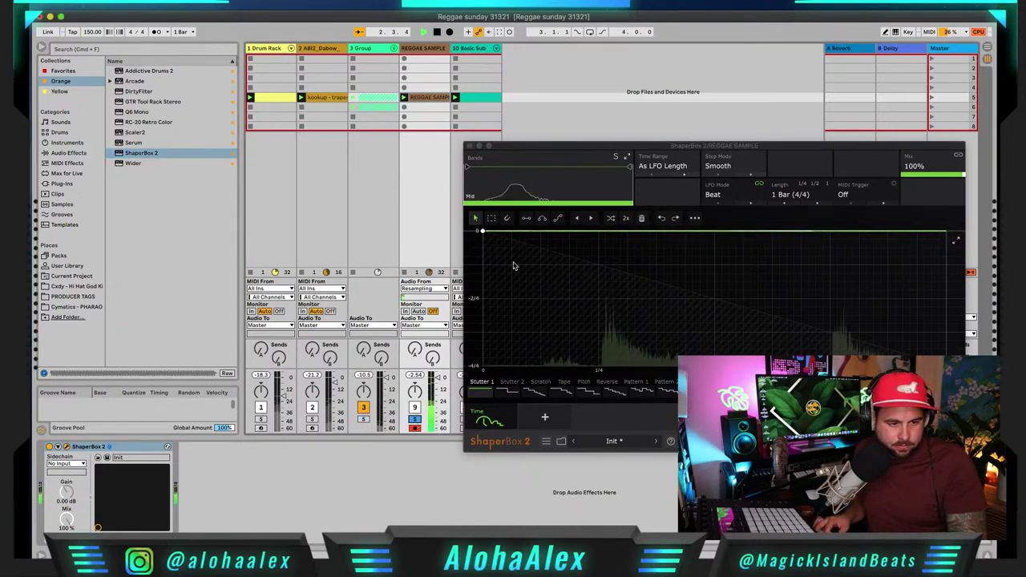
click(484, 231)
mouse_move(483, 231)
mouse_down()
mouse_move(482, 366)
mouse_move(481, 231)
mouse_up()
key(space)
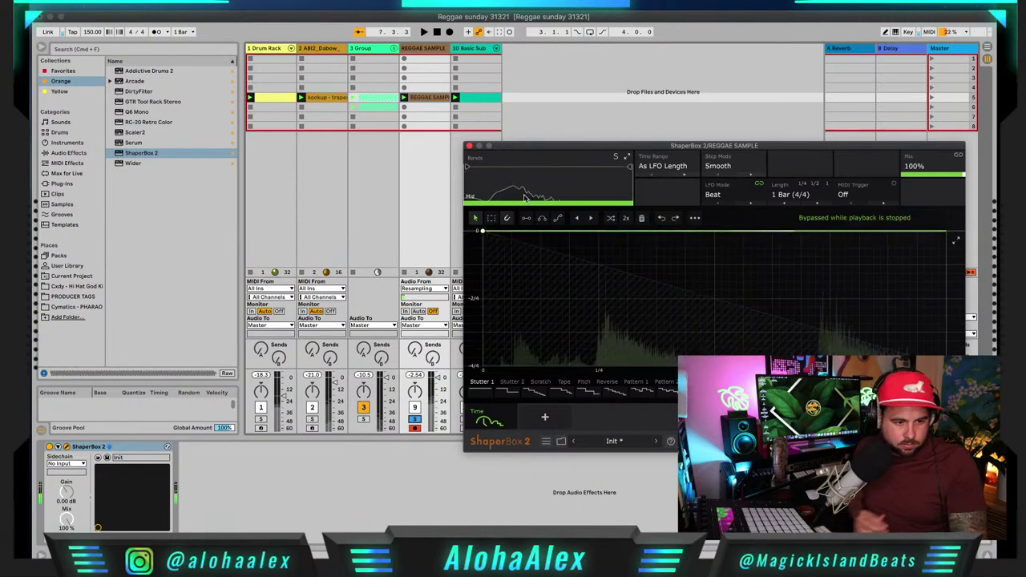
Step: Try the Stutter 2 pattern in the Time shaper and lower the REGGAE SAMPLE track's volume during playback
click(514, 391)
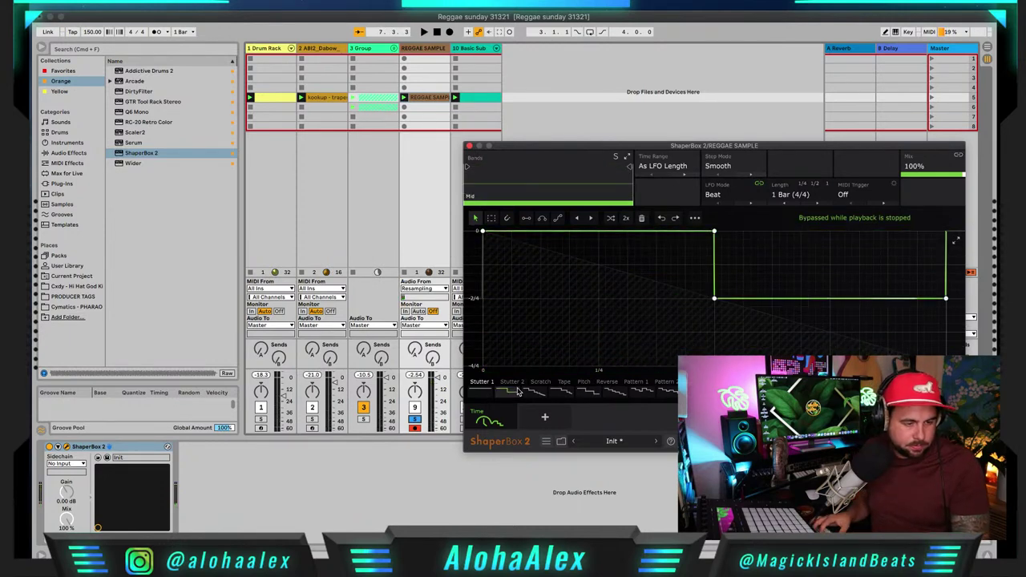
key(space)
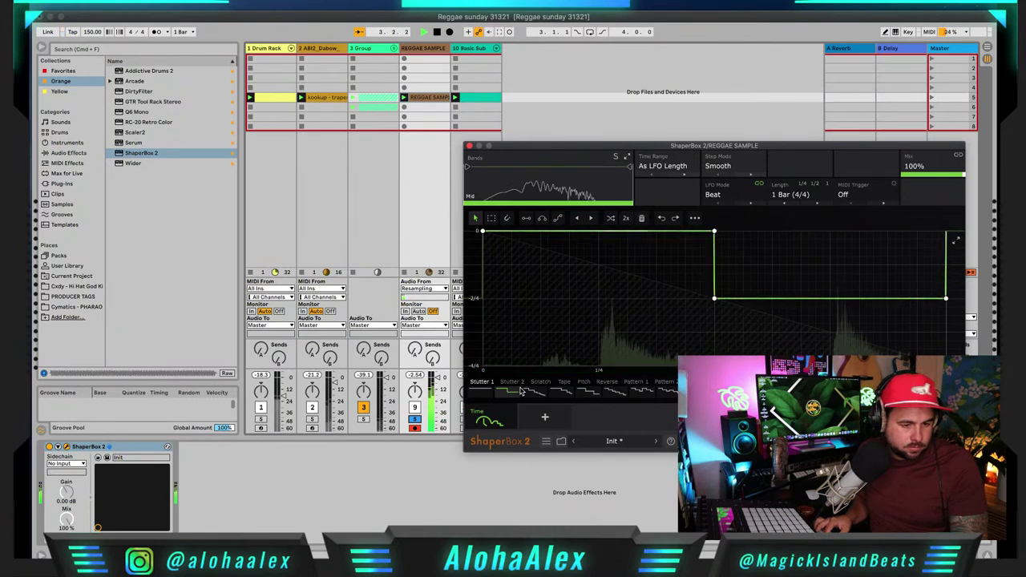
click(435, 380)
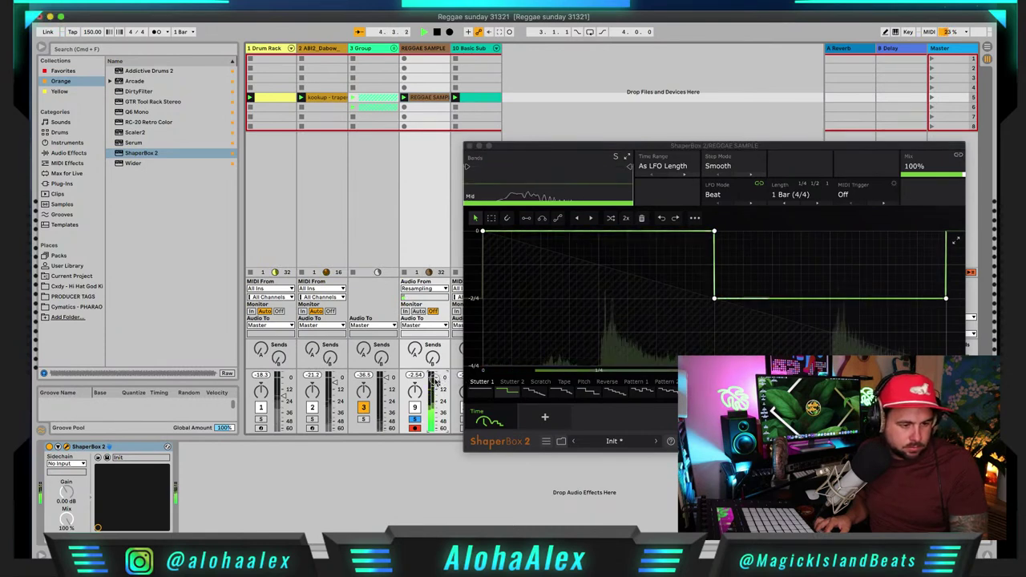
key(space)
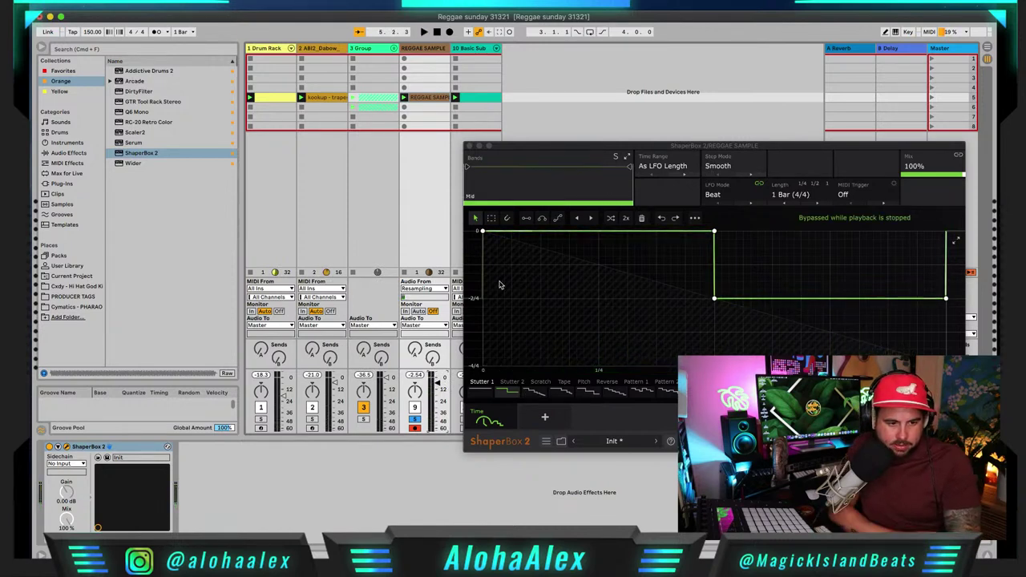
Step: Try the Pitch pattern in the Time shaper and audition it on the sample
click(564, 391)
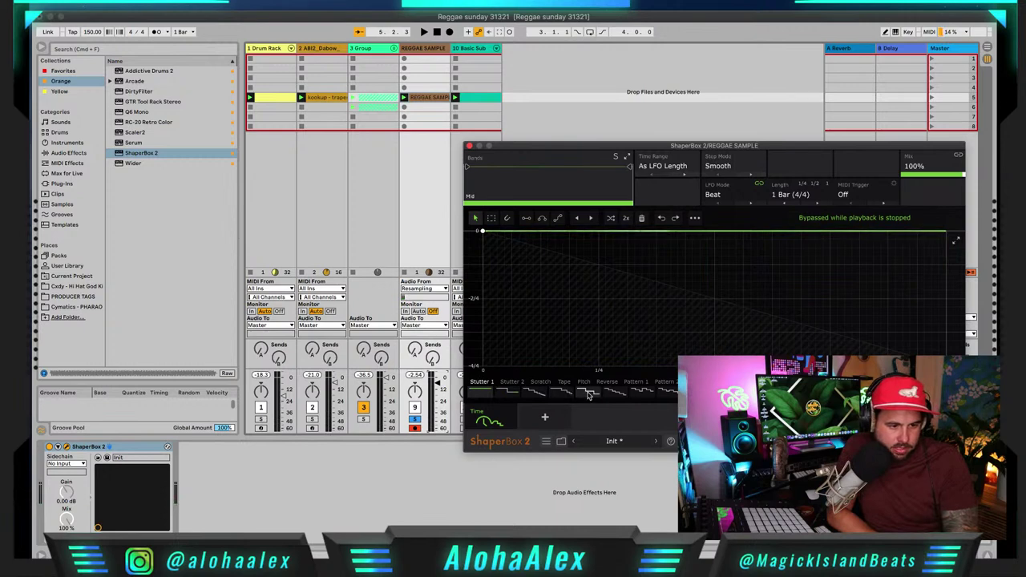
click(588, 392)
key(space)
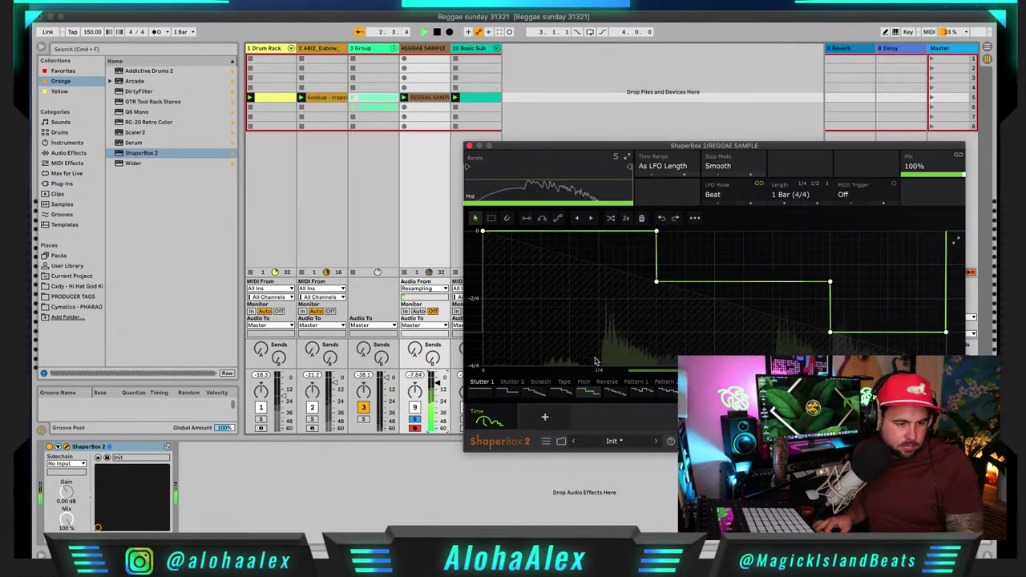
key(space)
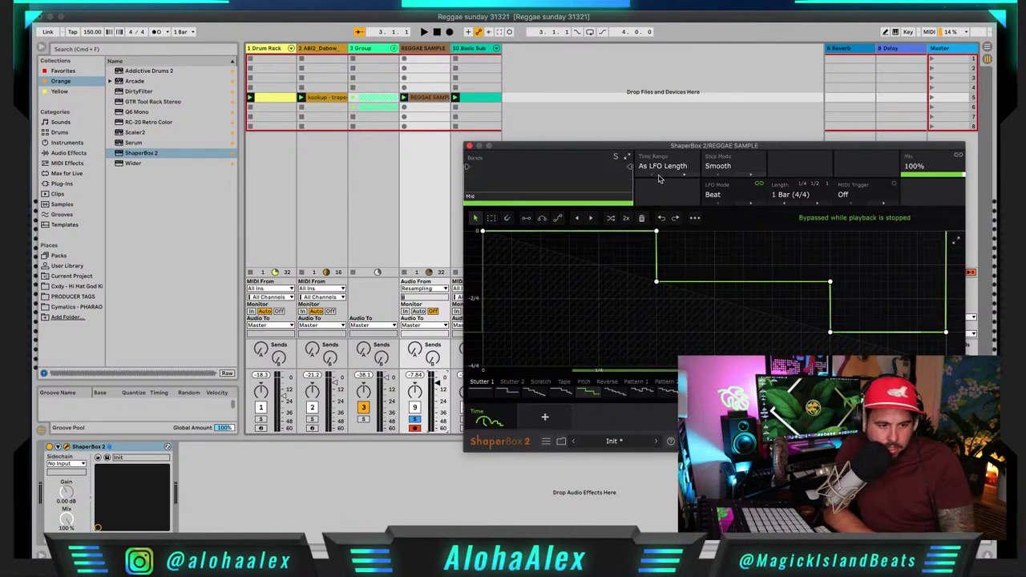
Step: Remove the current Time shaper and add it again with the Half-time preset
mouse_move(486, 424)
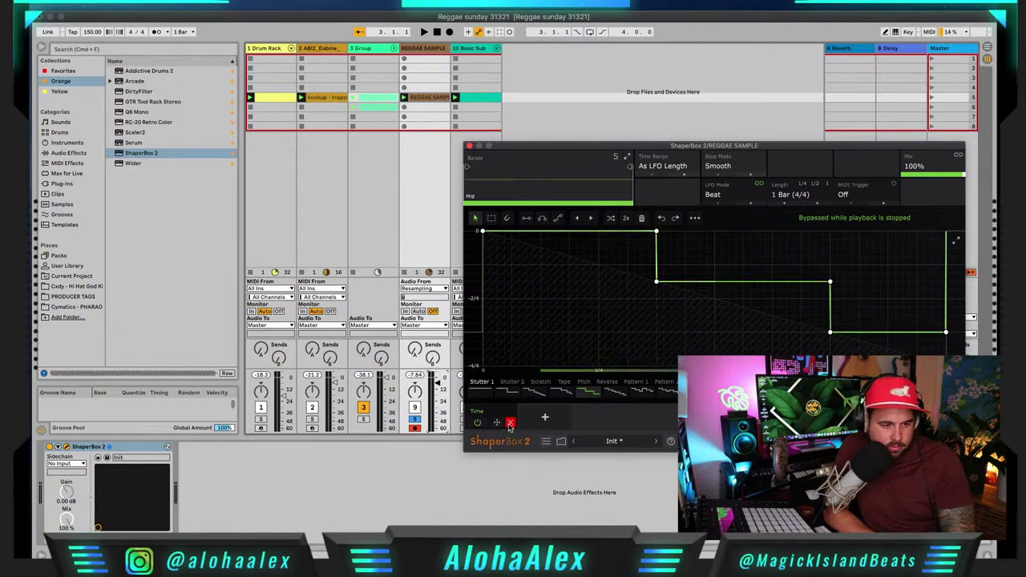
click(509, 423)
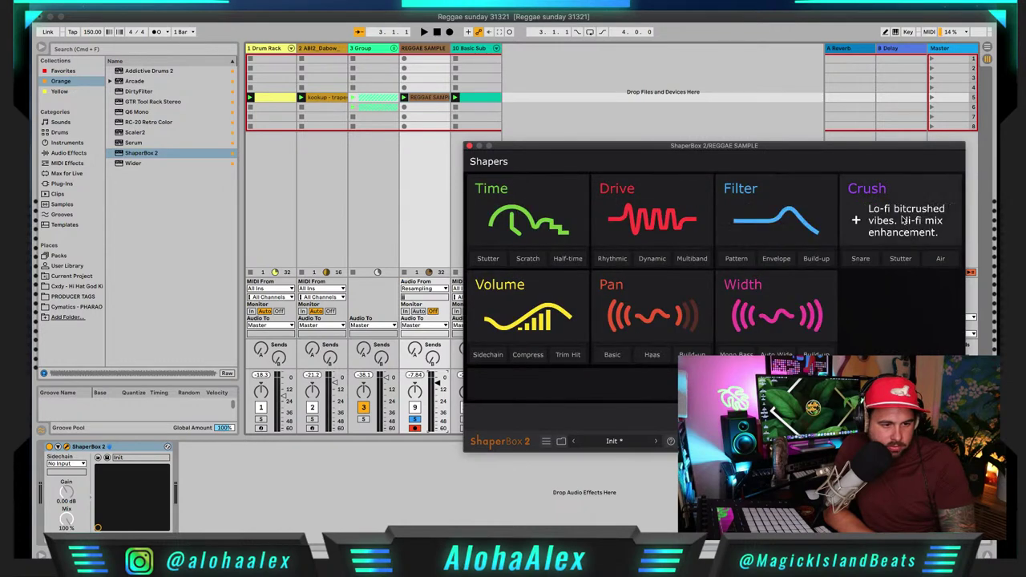
click(568, 259)
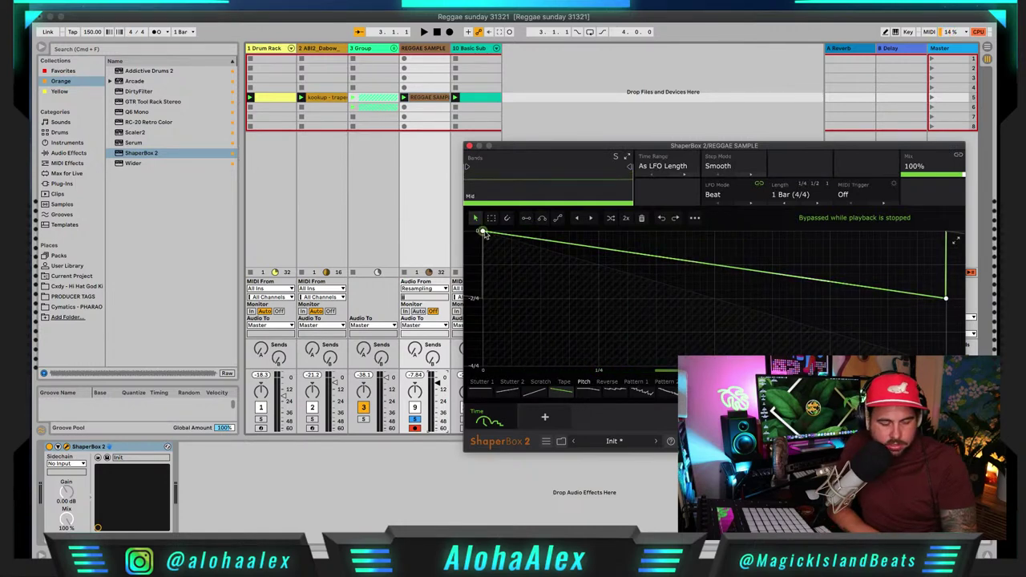
Step: Set the Time shaper's Mix to 50% while auditioning the half-time effect
key(space)
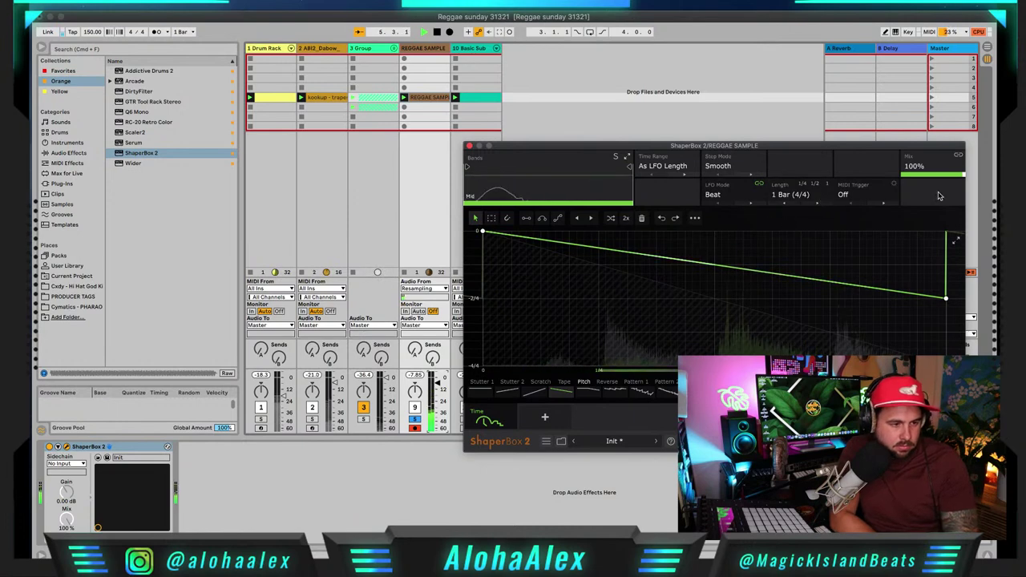
drag(957, 175, 917, 177)
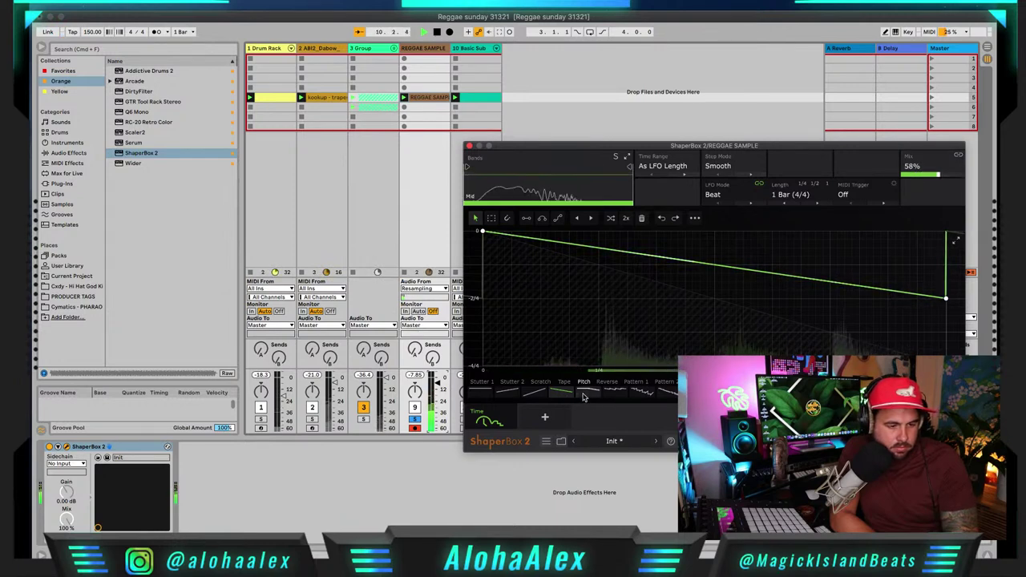
drag(940, 177, 929, 176)
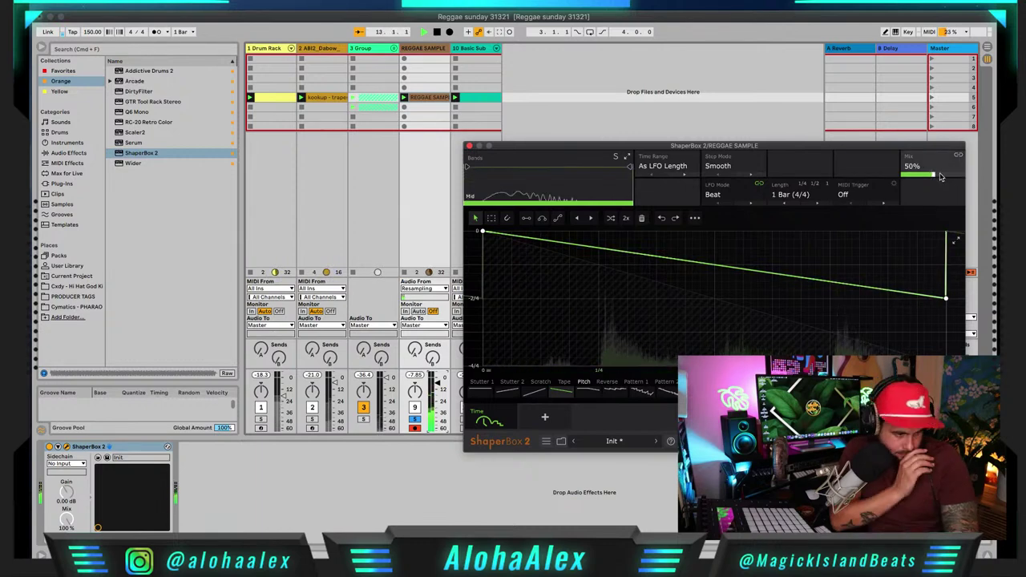
key(space)
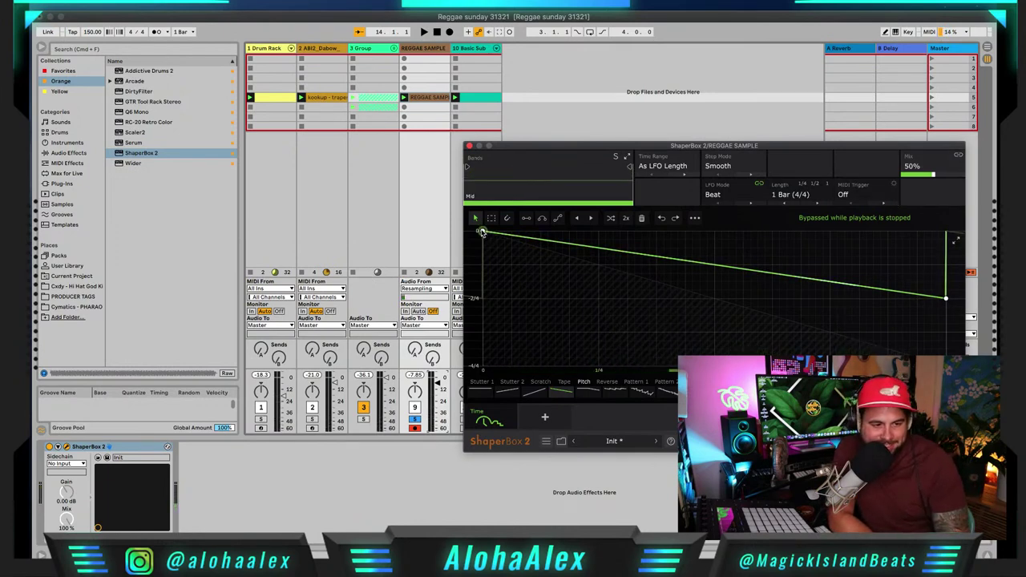
Step: Flatten the Time curve at -4/4 and raise the Time shaper's Mix to 100% while auditioning the sample
drag(483, 231, 482, 366)
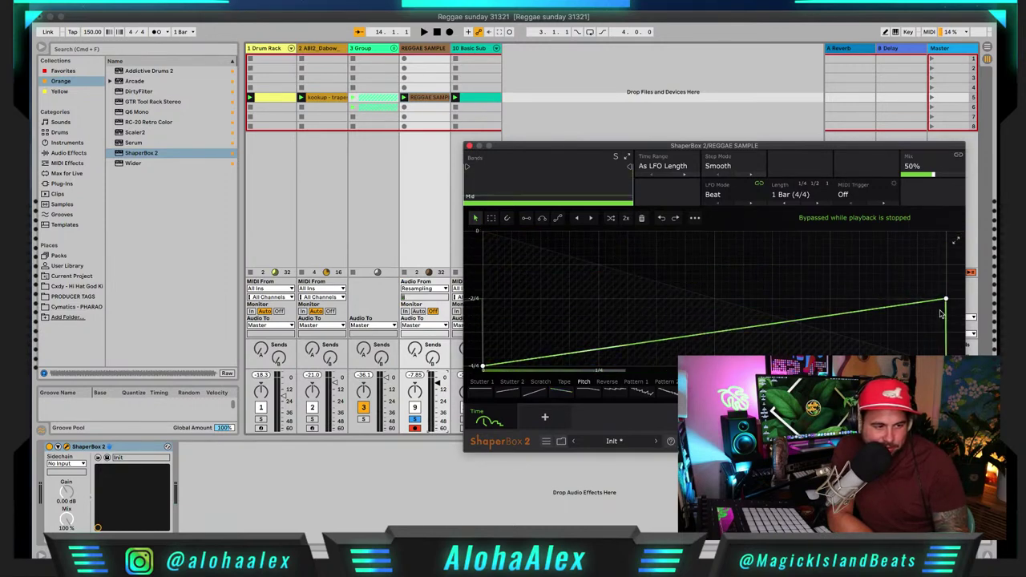
drag(946, 300, 946, 365)
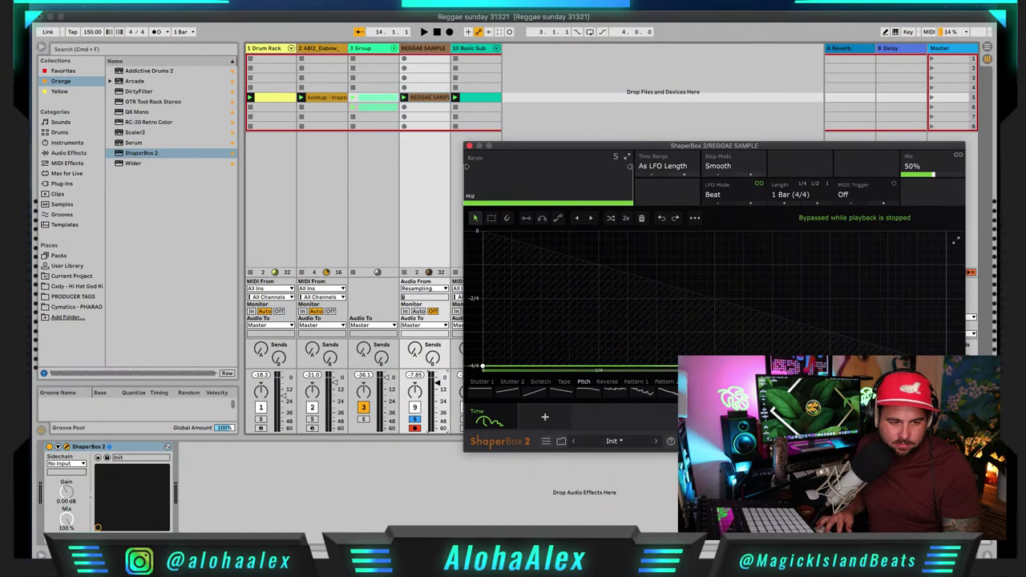
key(space)
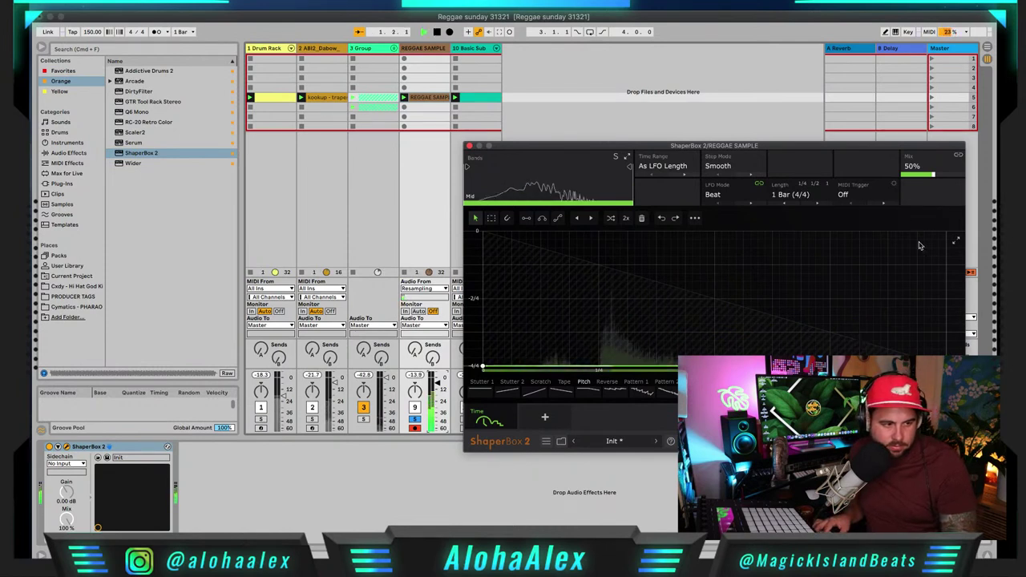
mouse_move(932, 181)
mouse_down()
mouse_move(949, 175)
mouse_move(933, 173)
mouse_up()
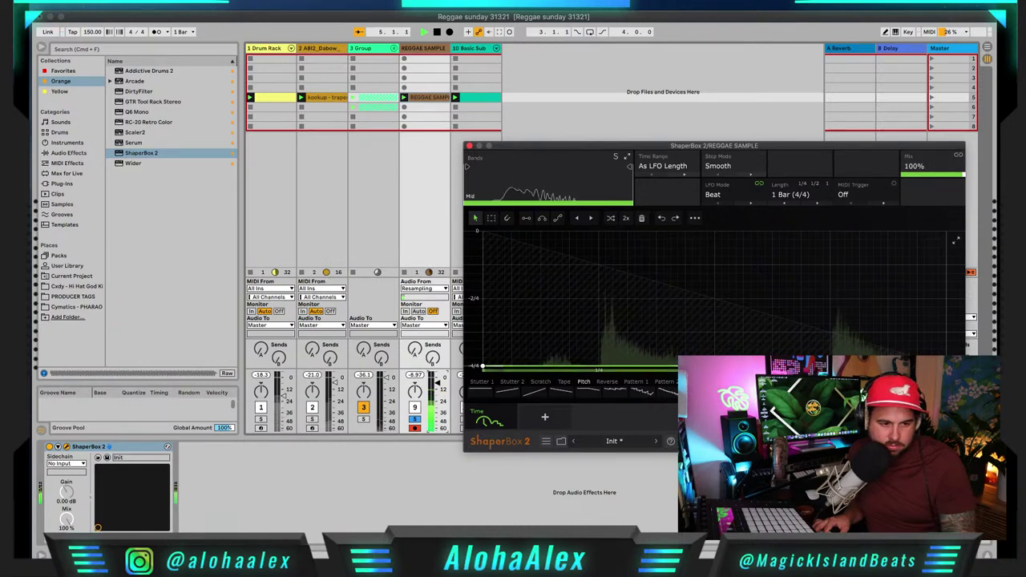
Step: Try a Time curve falling from -2/4 to -4/4, and audition the Scratch and Pitch patterns on the sample
drag(482, 368, 481, 298)
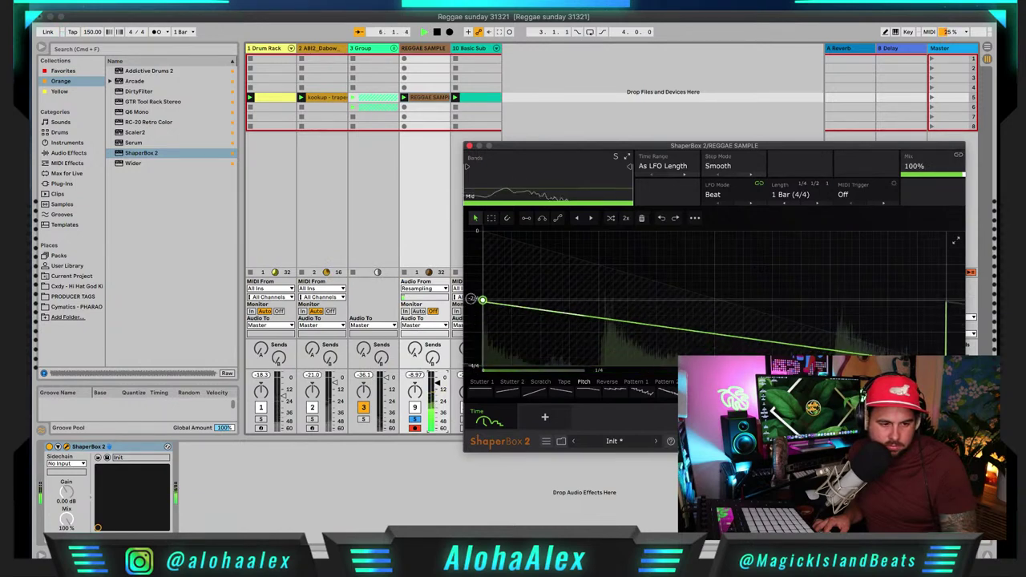
mouse_move(946, 366)
mouse_down()
mouse_move(941, 296)
mouse_move(946, 365)
mouse_up()
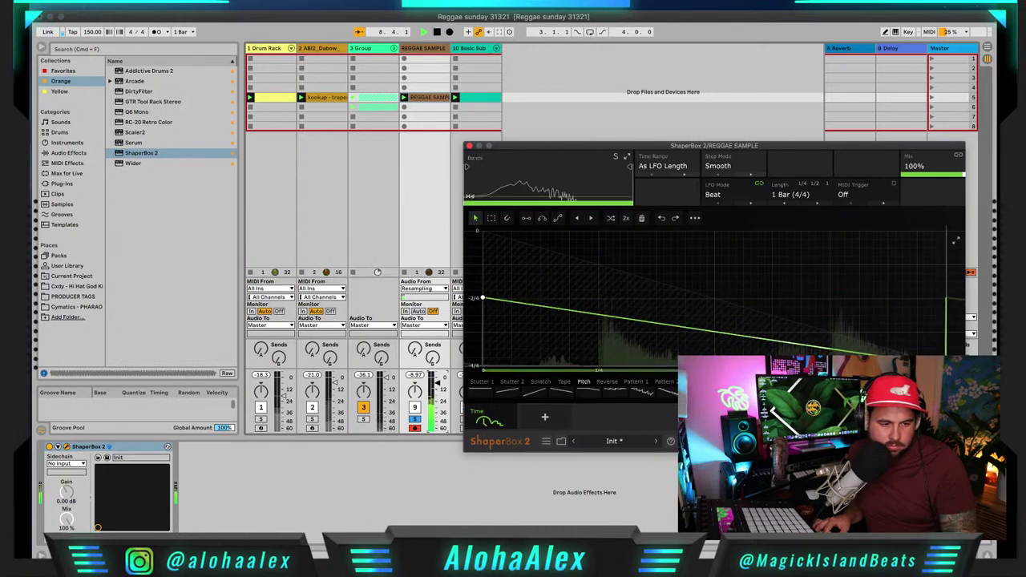
click(535, 393)
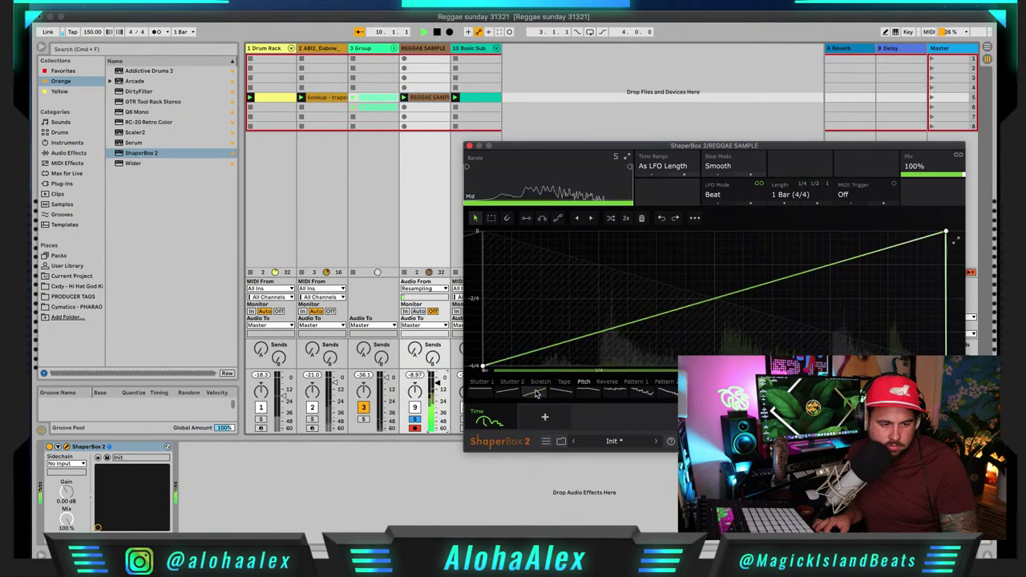
click(565, 394)
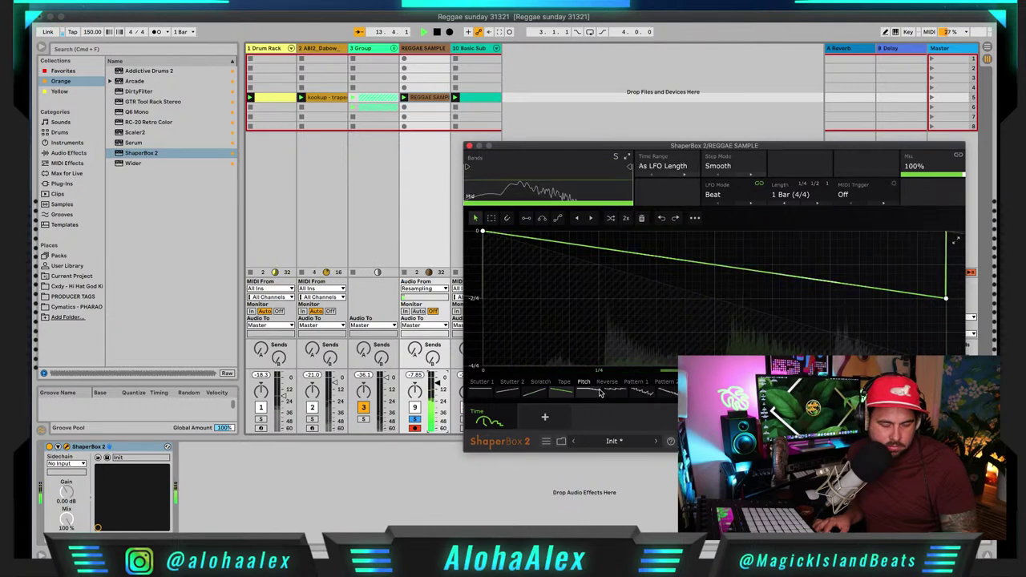
key(space)
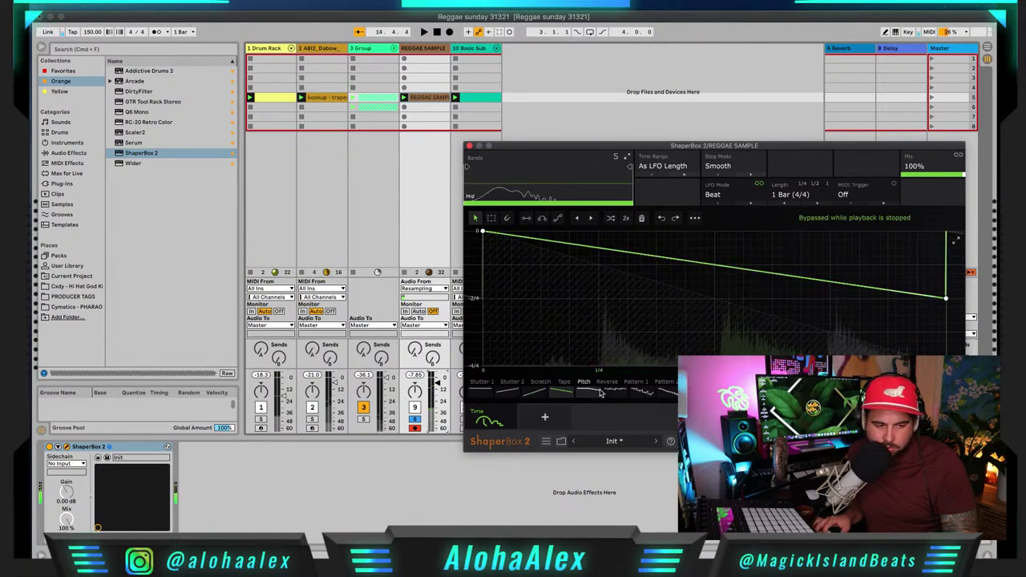
Step: Close the plug-in window and delete ShaperBox 2 from the REGGAE SAMPLE track
click(469, 146)
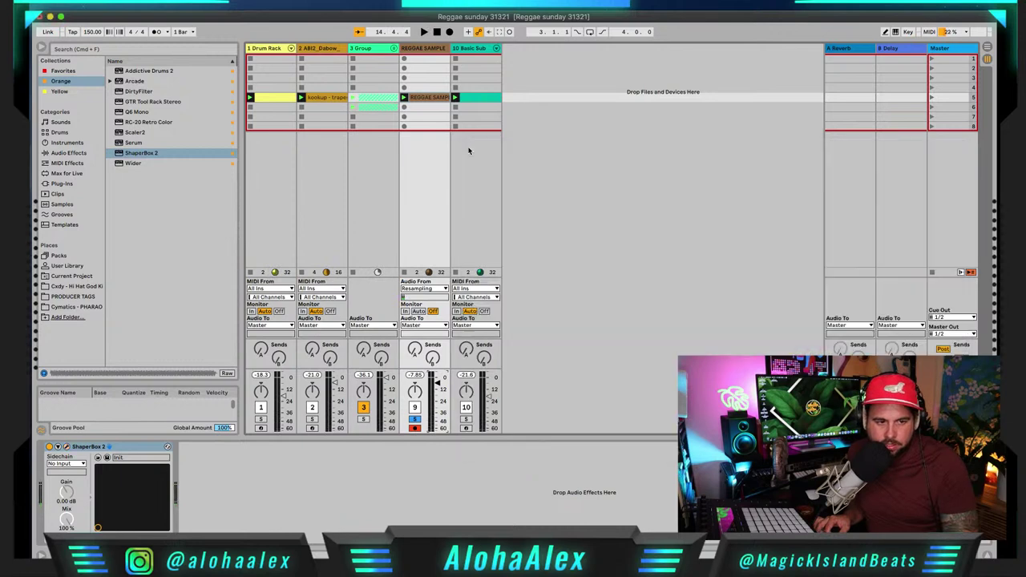
click(128, 448)
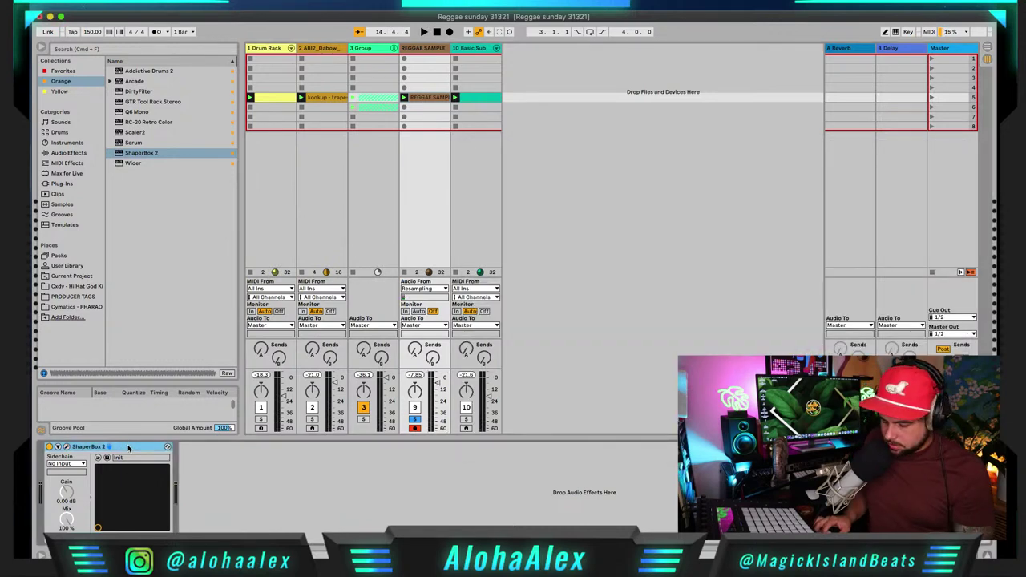
key(Delete)
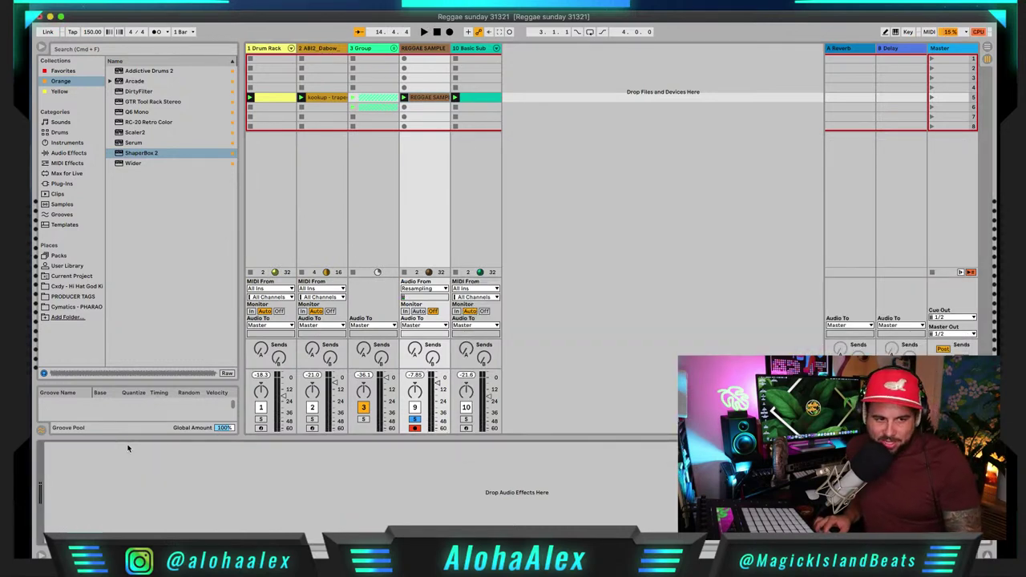
Step: Audition the unprocessed REGGAE SAMPLE clip and unsolo its track to hear it with the full beat
click(404, 97)
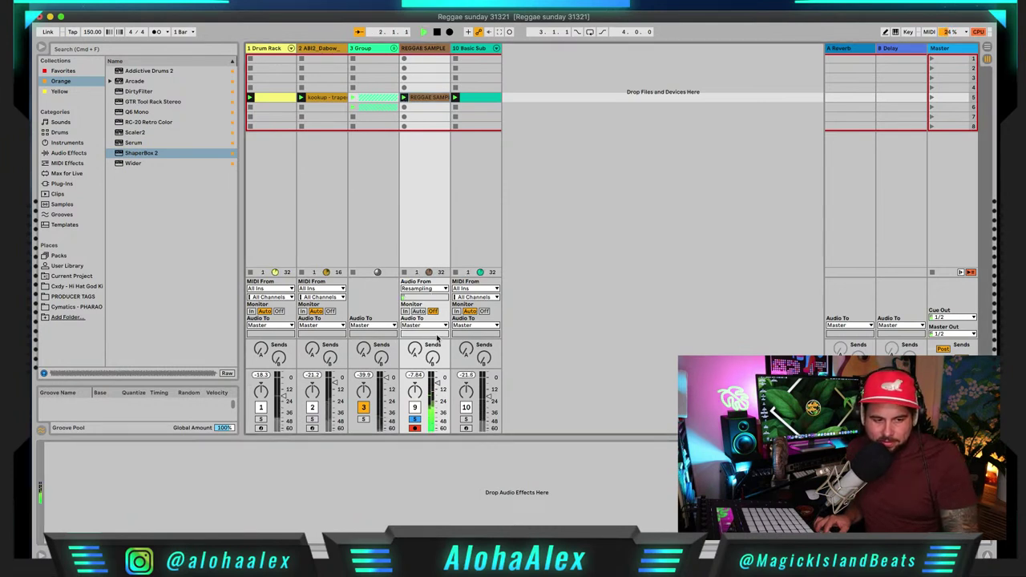
click(415, 418)
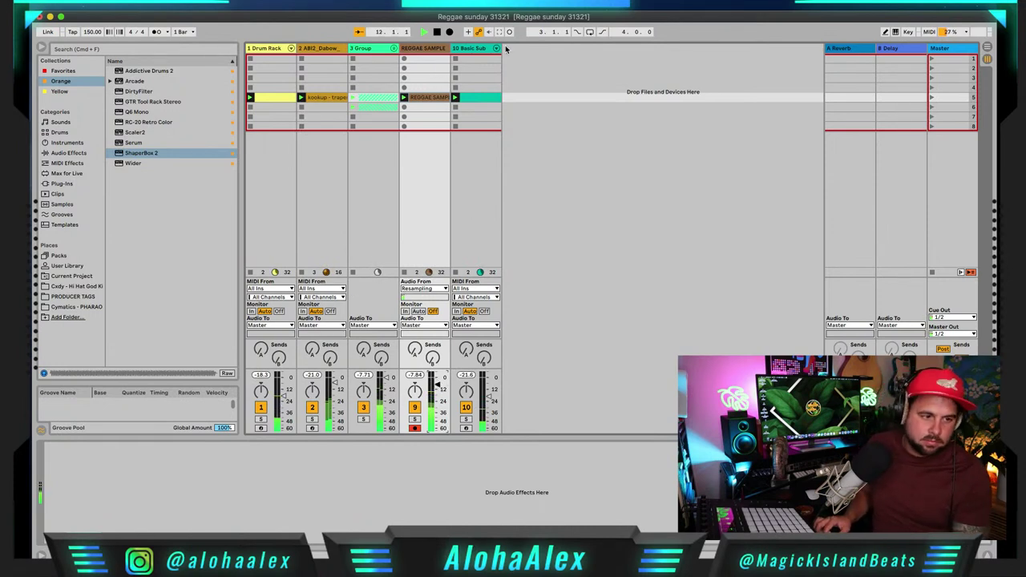
key(space)
click(687, 5)
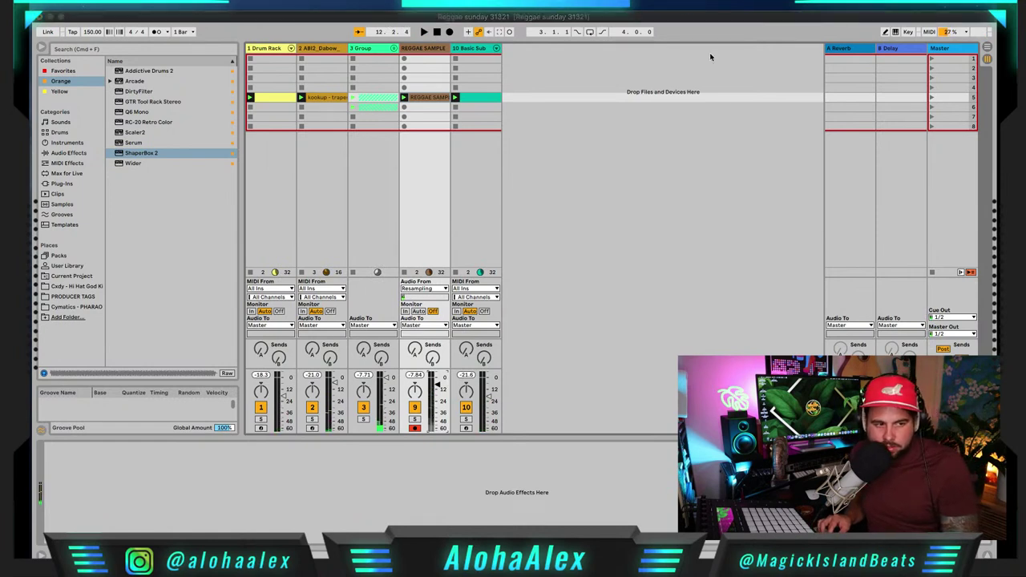
Step: Copy the row 5 clips of all tracks into the Arrangement at bar 1 and switch playback back to the Arrangement
click(475, 97)
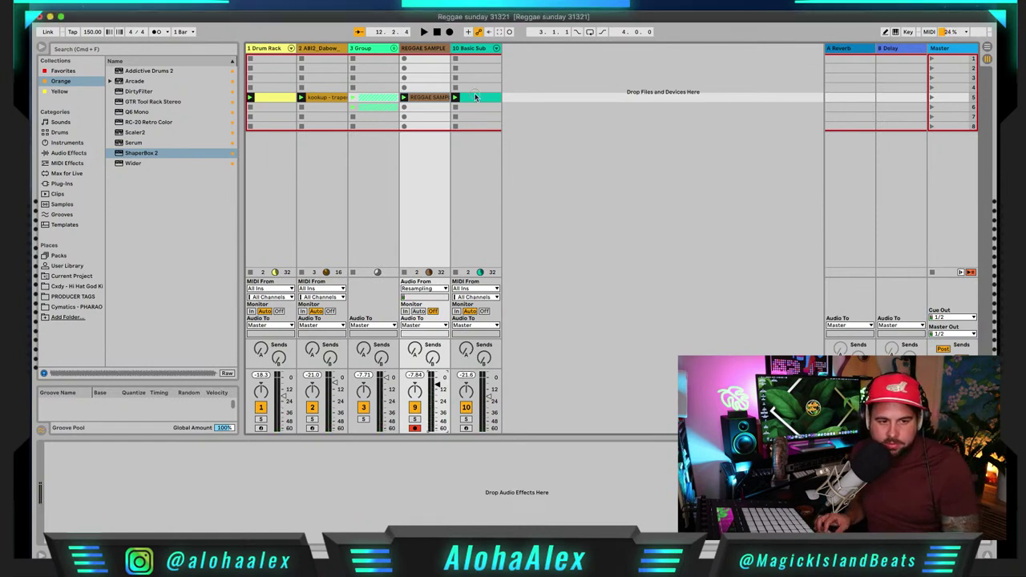
click(265, 104)
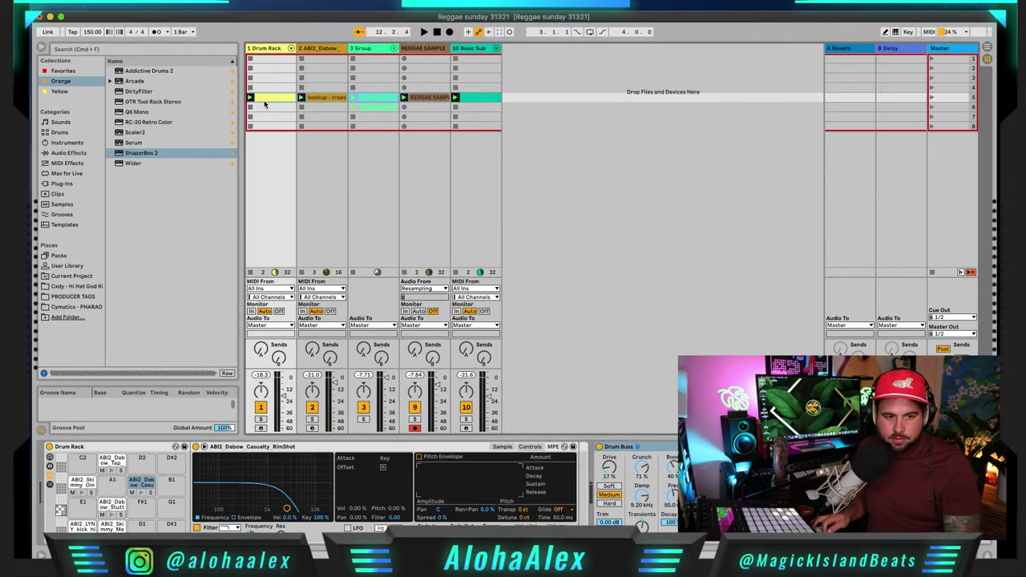
key(Tab)
click(247, 117)
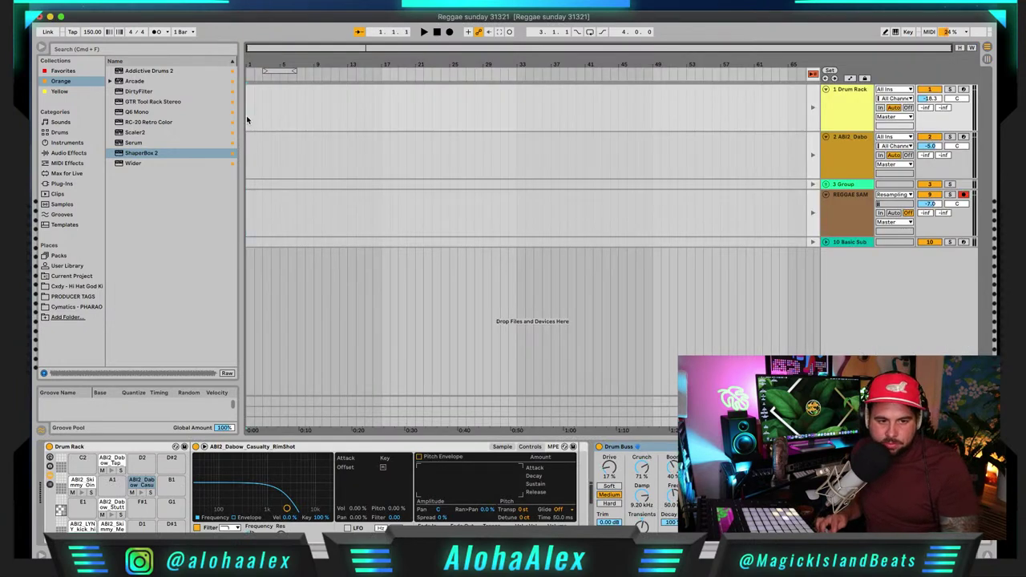
click(247, 212)
key(super+v)
key(space)
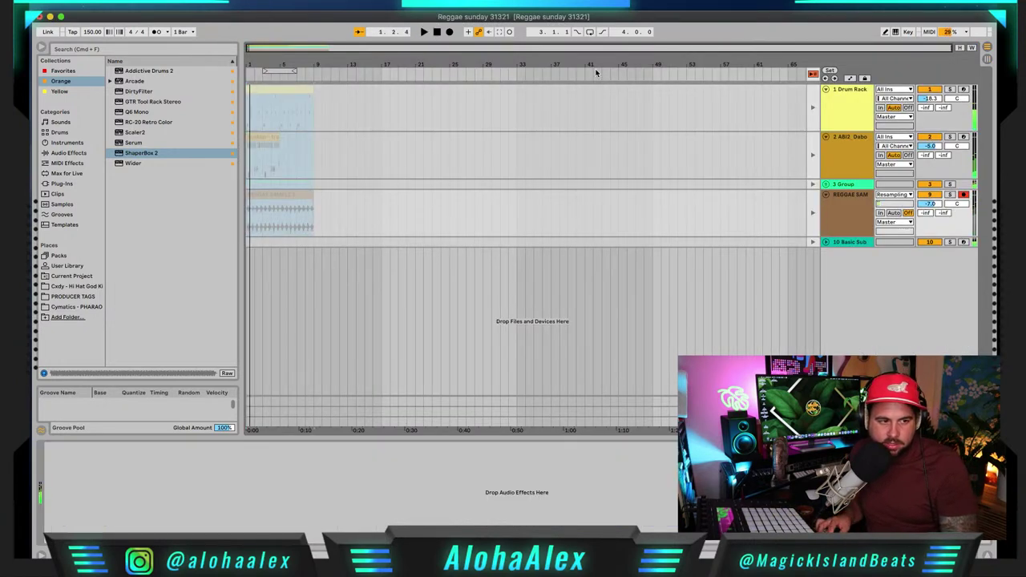
click(813, 73)
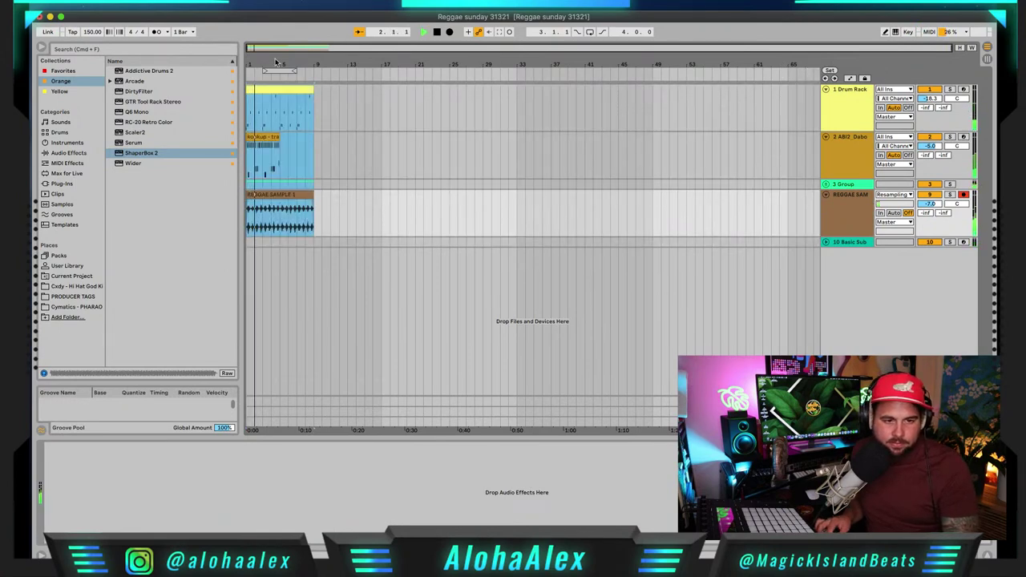
Step: Extend the kookup hi-hat clip to bar 9 to match the length of the other clips
drag(268, 48, 304, 140)
key(space)
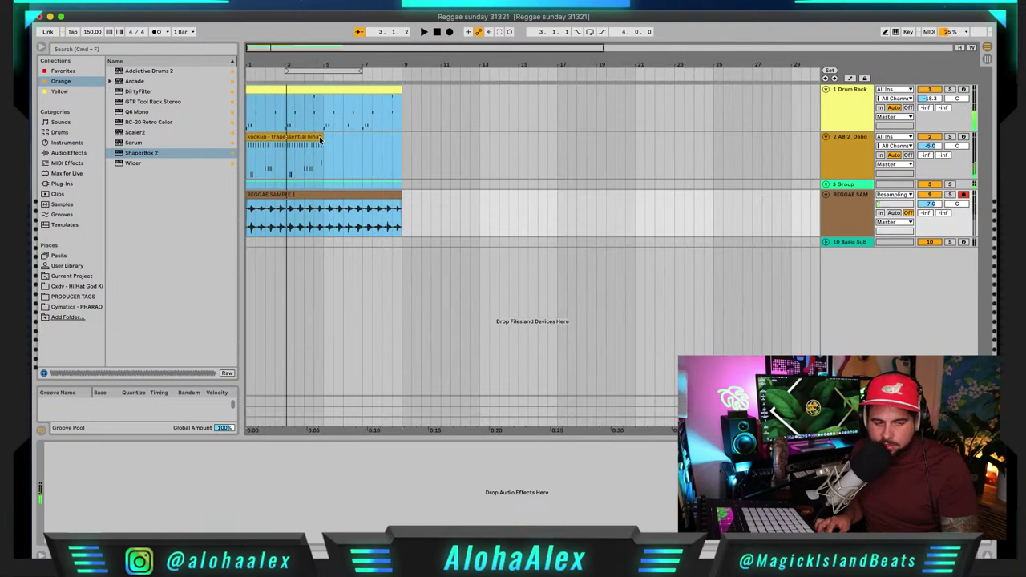
click(419, 148)
click(423, 148)
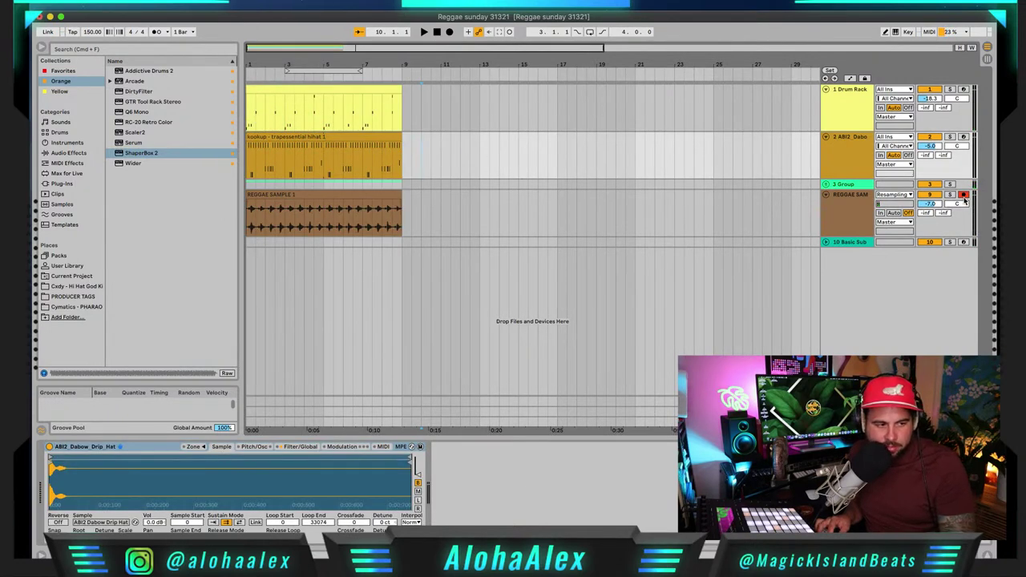
Step: Add ShaperBox 2 to the REGGAE SAMPLE track with a Filter shaper
click(845, 225)
double_click(124, 153)
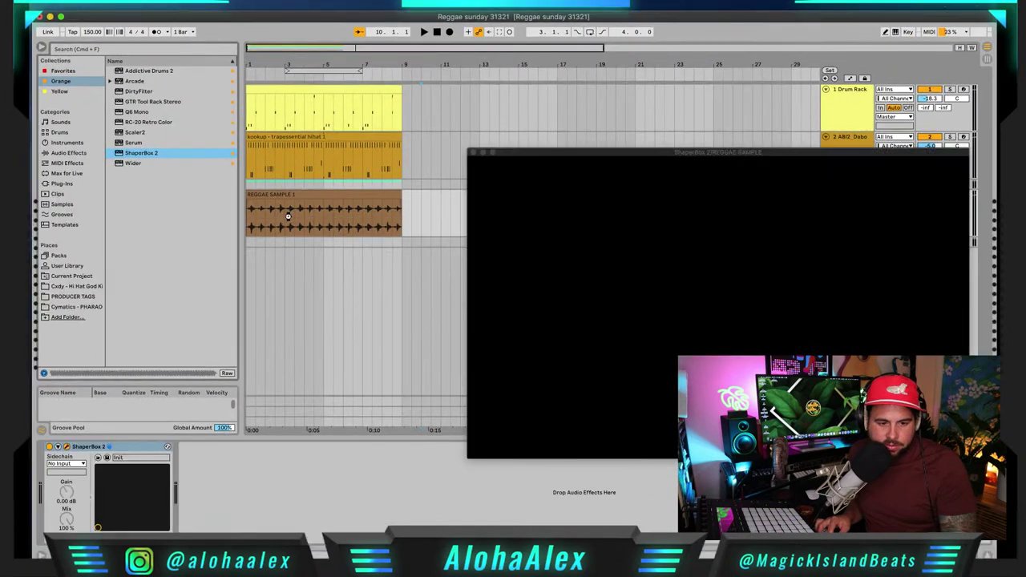
click(737, 261)
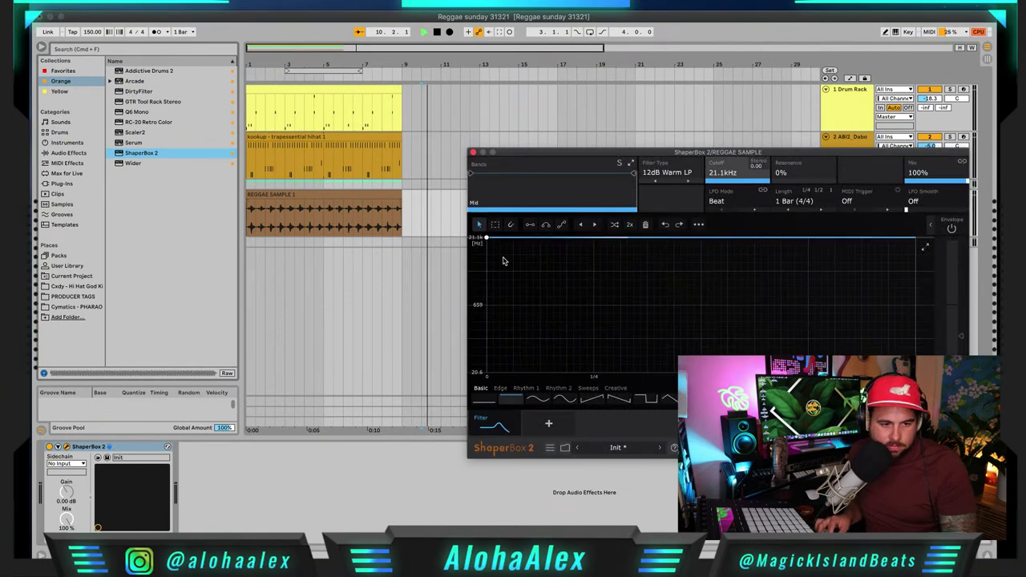
Step: Play the arrangement and solo the REGGAE SAMPLE track, keeping the ShaperBox 2 window clear of the track controls
click(359, 220)
key(space)
drag(524, 154, 513, 302)
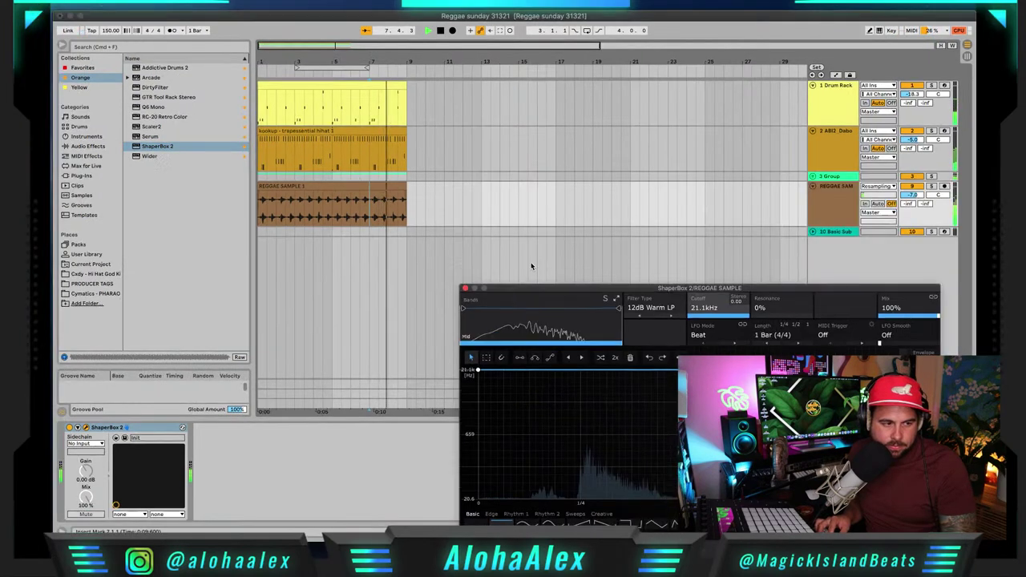
click(931, 186)
click(289, 210)
drag(578, 287, 545, 154)
Step: Apply the flat low Basic pattern to the 12dB Warm LP filter and raise its cutoff to about 435 Hz
click(446, 403)
drag(442, 374, 442, 314)
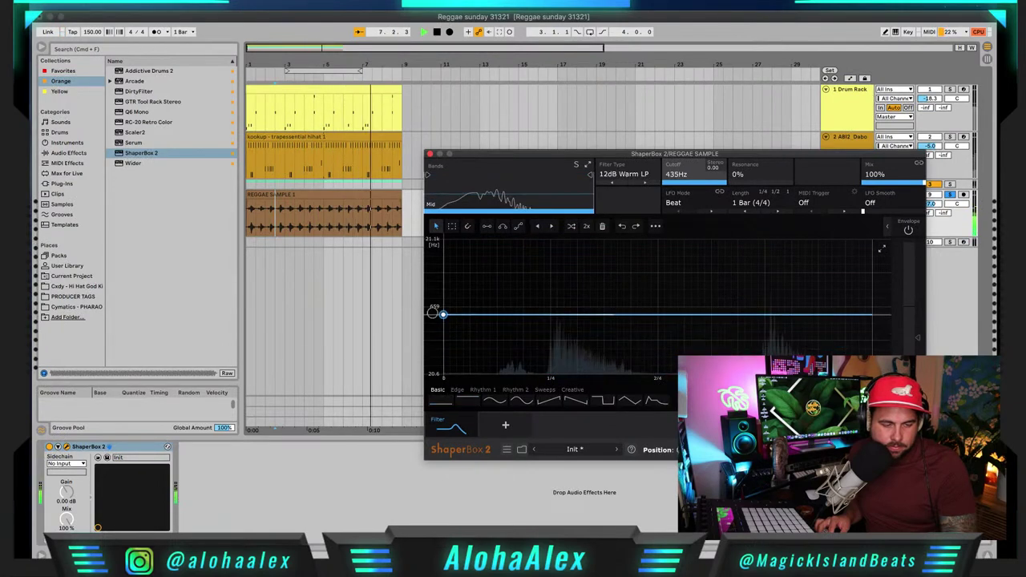
click(430, 154)
key(space)
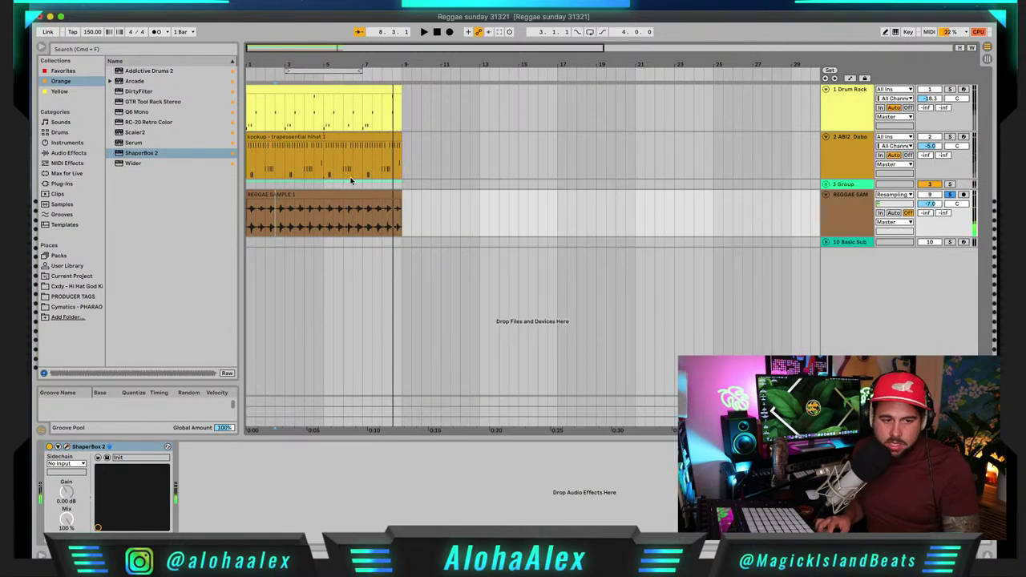
Step: Select the eight-bar section across all tracks and duplicate it seven times, extending the arrangement to bar 65
click(378, 204)
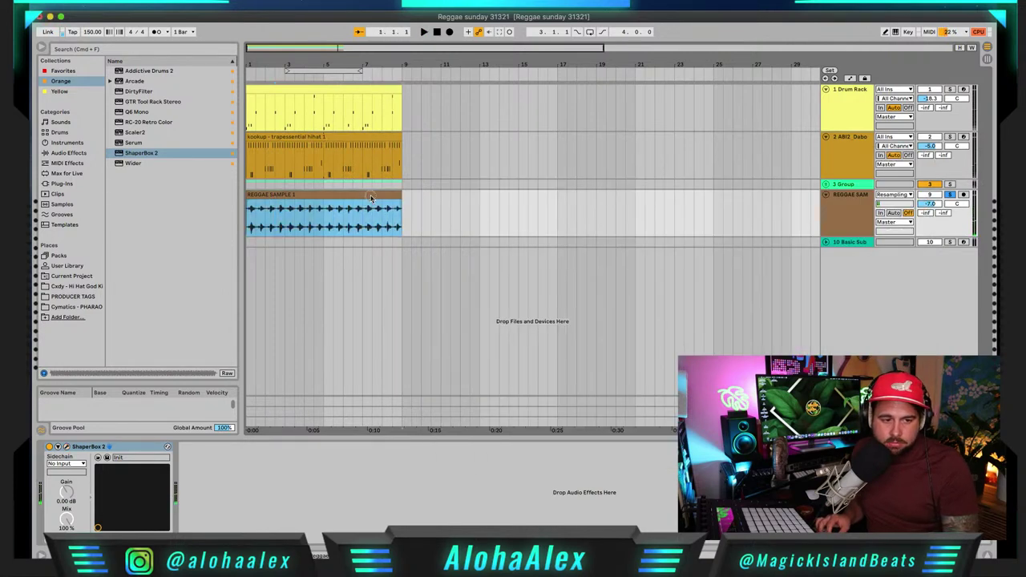
shift+click(284, 91)
key(ctrl+d)
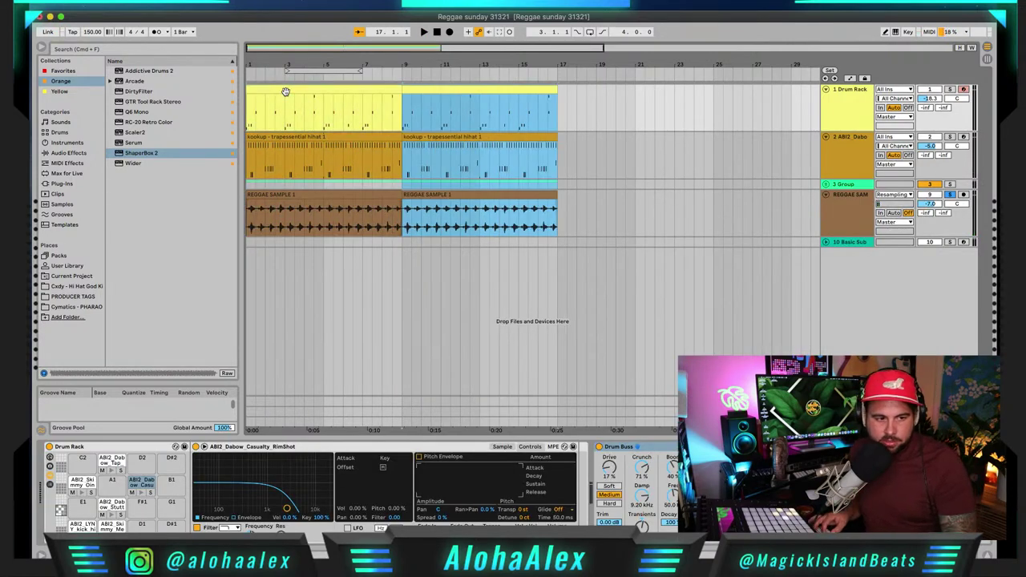
key(ctrl+d)
key(ctrl+d)
key(ctrl+d)
key(ctrl+d)
key(ctrl+d)
key(ctrl+d)
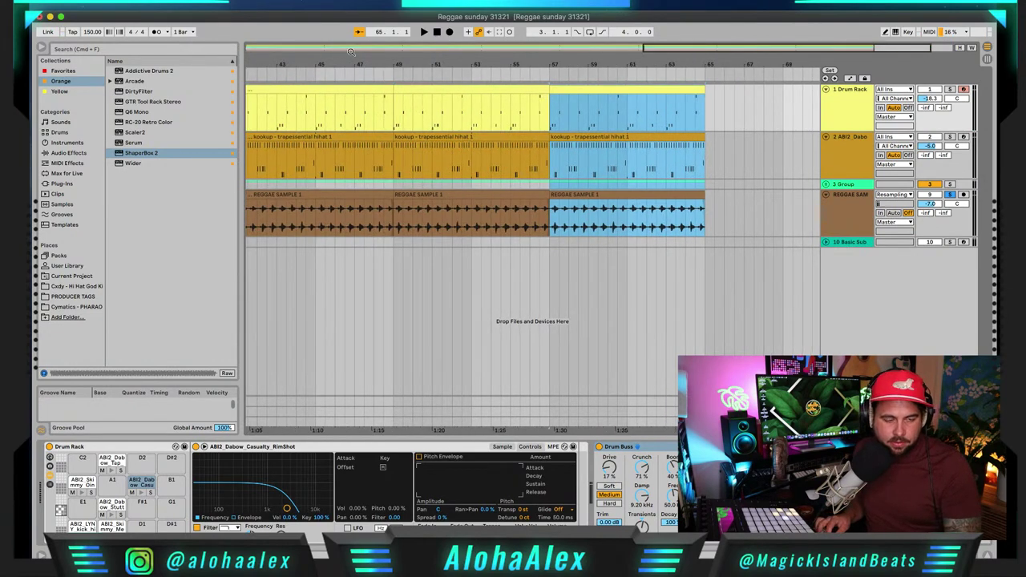
drag(664, 54, 183, 173)
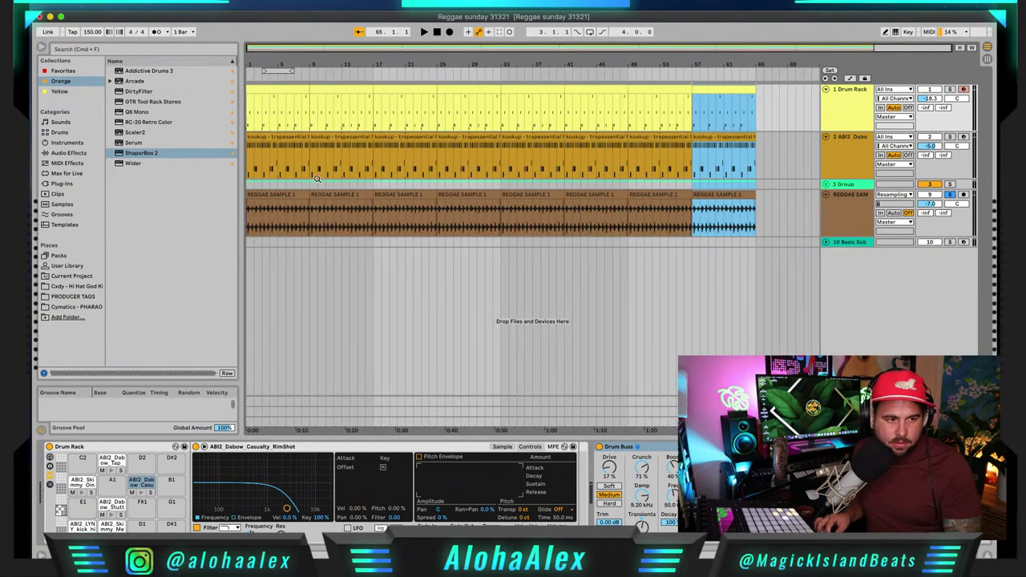
Step: Import the SO_DR_fx_lazer_siren_uplifter sample onto a new audio track at bar 1 and start playback
click(690, 6)
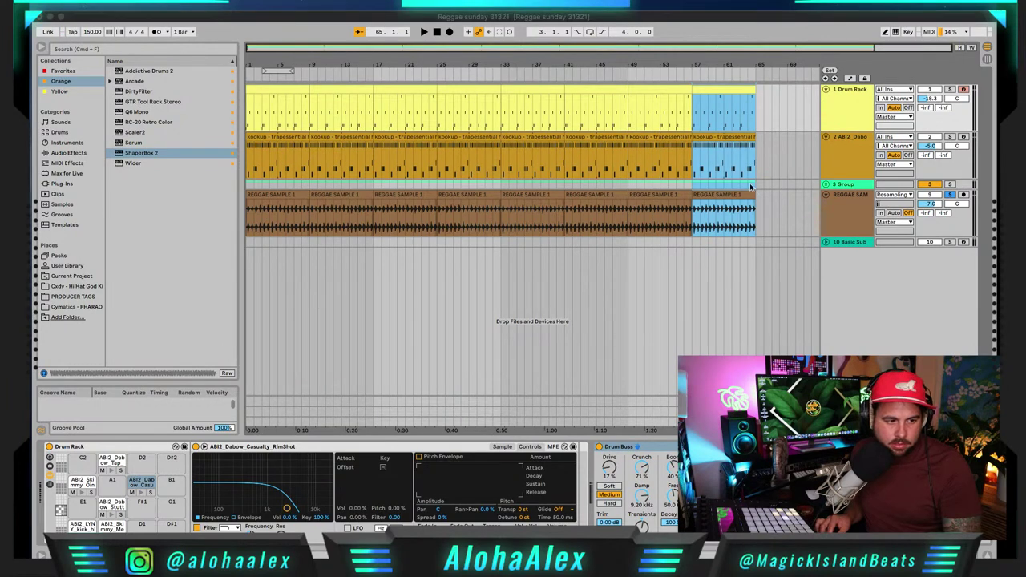
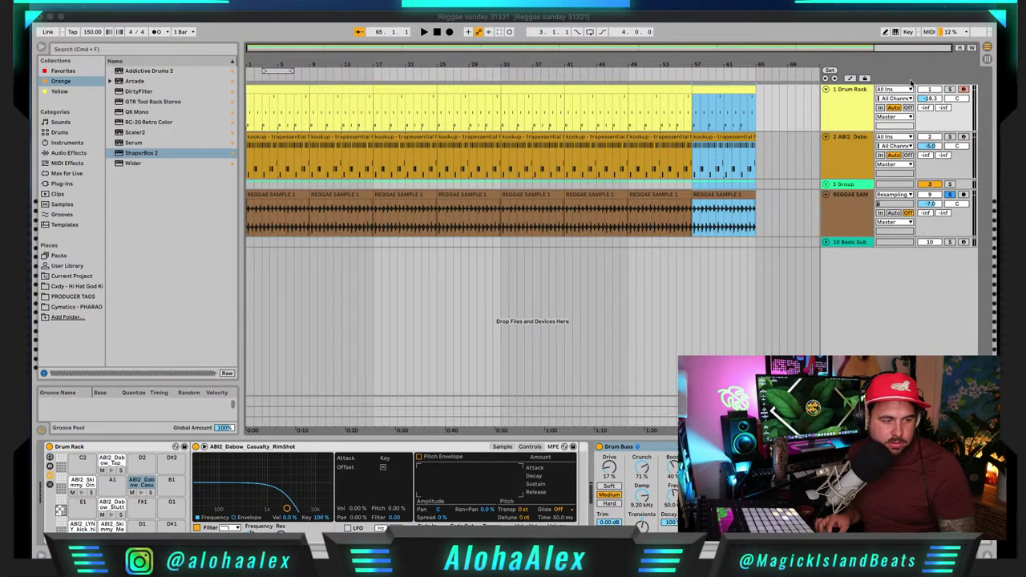
drag(958, 112, 254, 273)
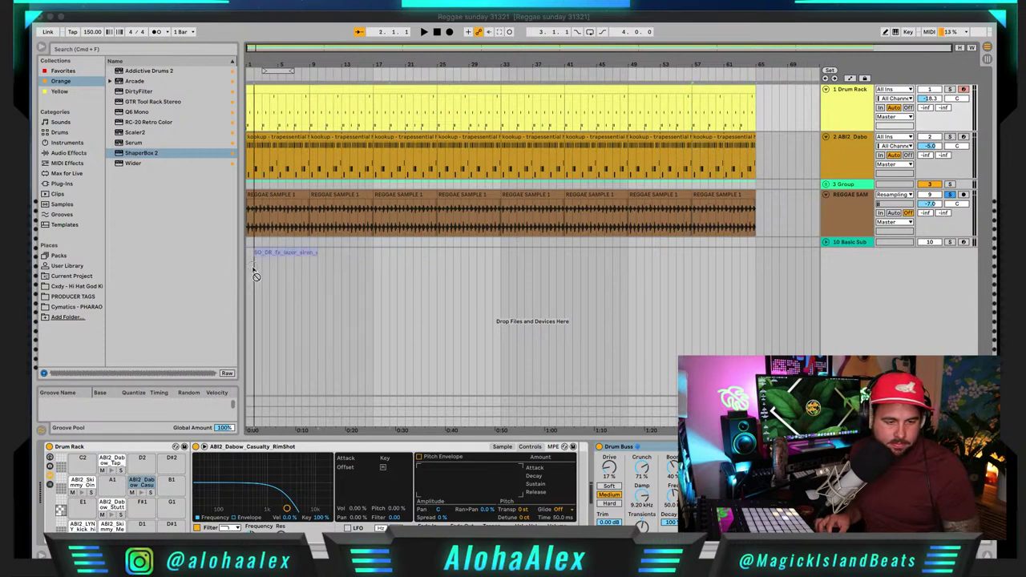
drag(259, 49, 332, 183)
scroll(352, 258, left, 1)
drag(325, 254, 301, 246)
key(space)
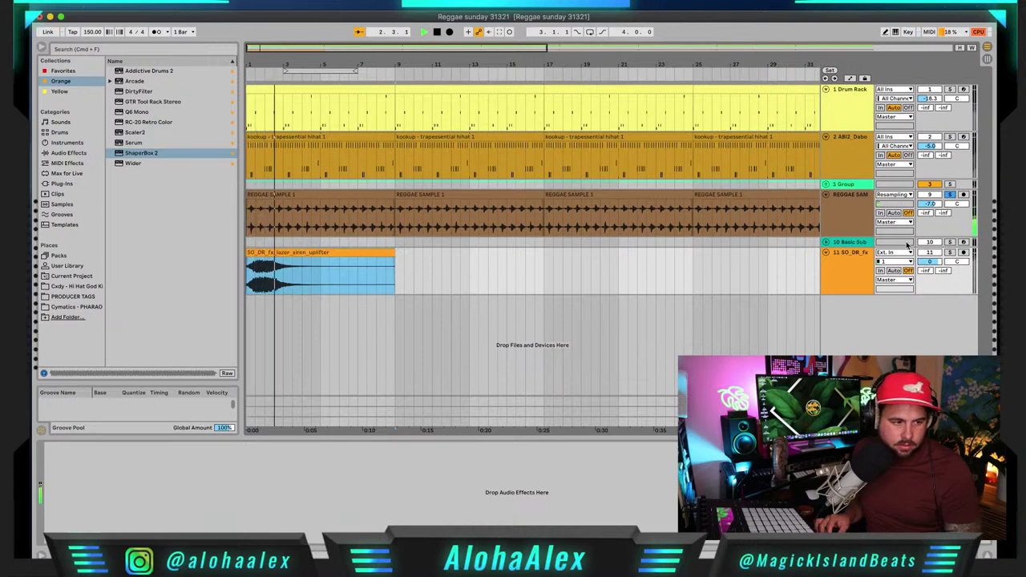
Step: Set the siren effect track's monitoring to Auto and play the arrangement's opening, briefly trying the In setting
click(894, 273)
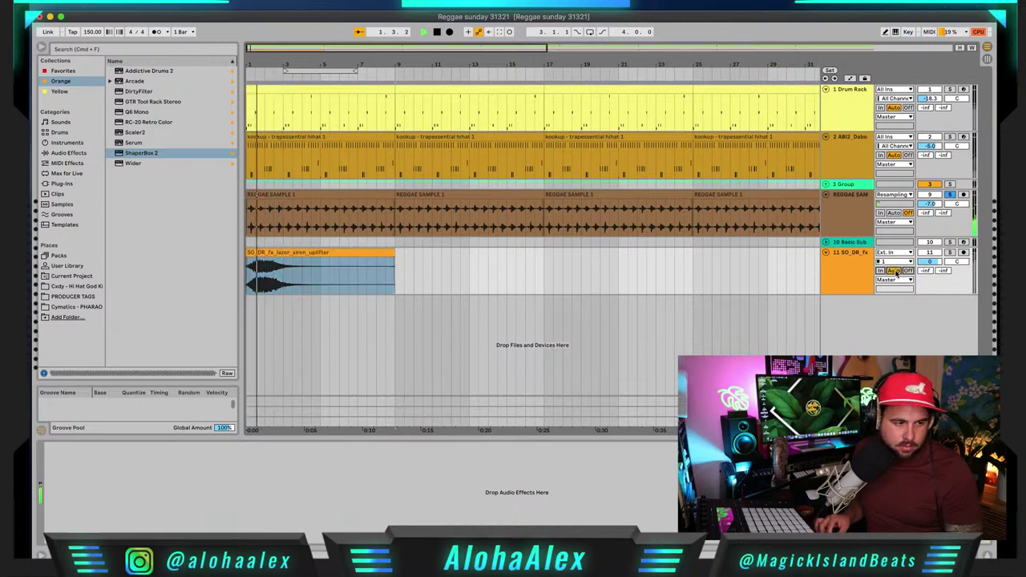
key(space)
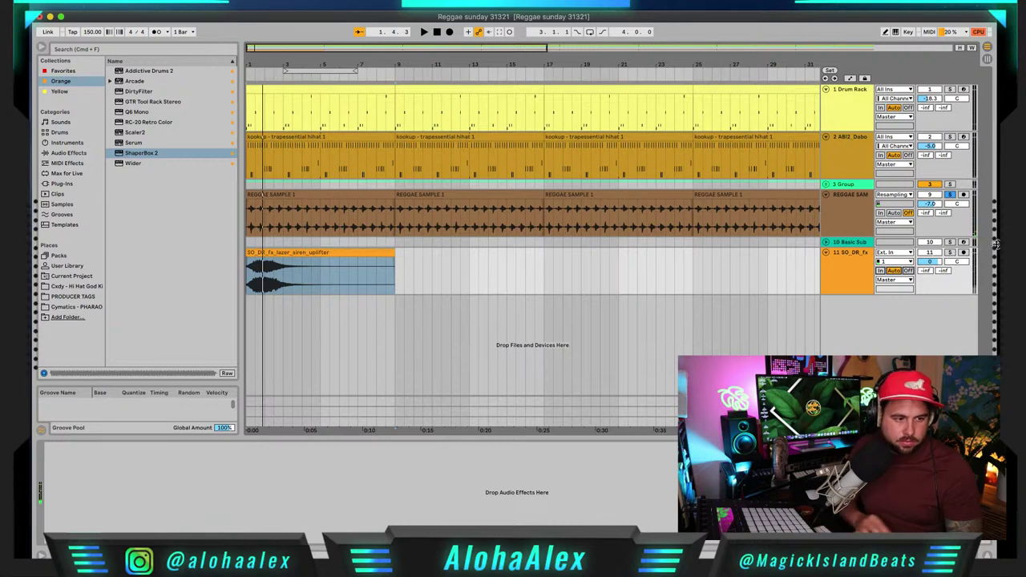
click(855, 267)
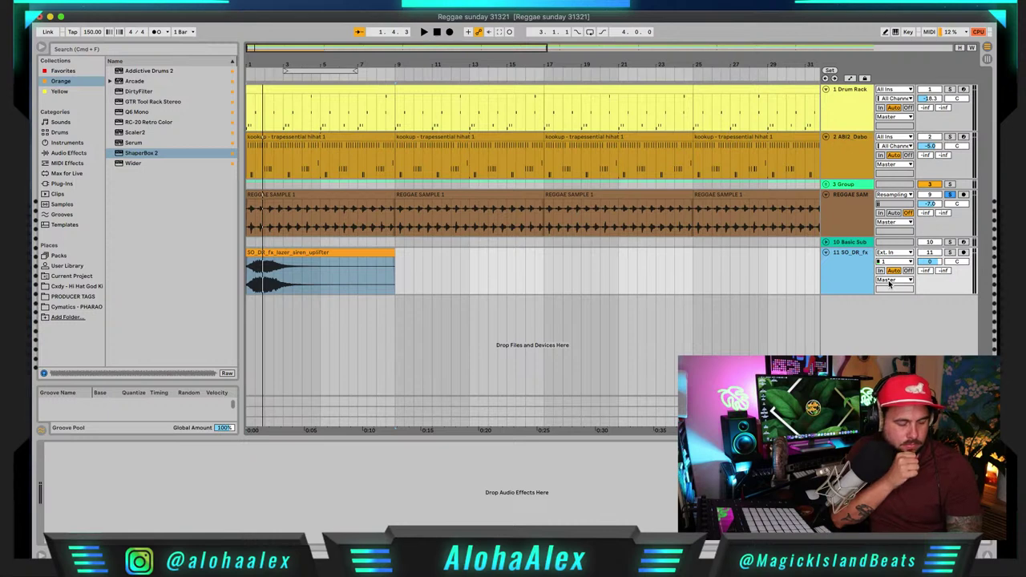
key(space)
click(880, 271)
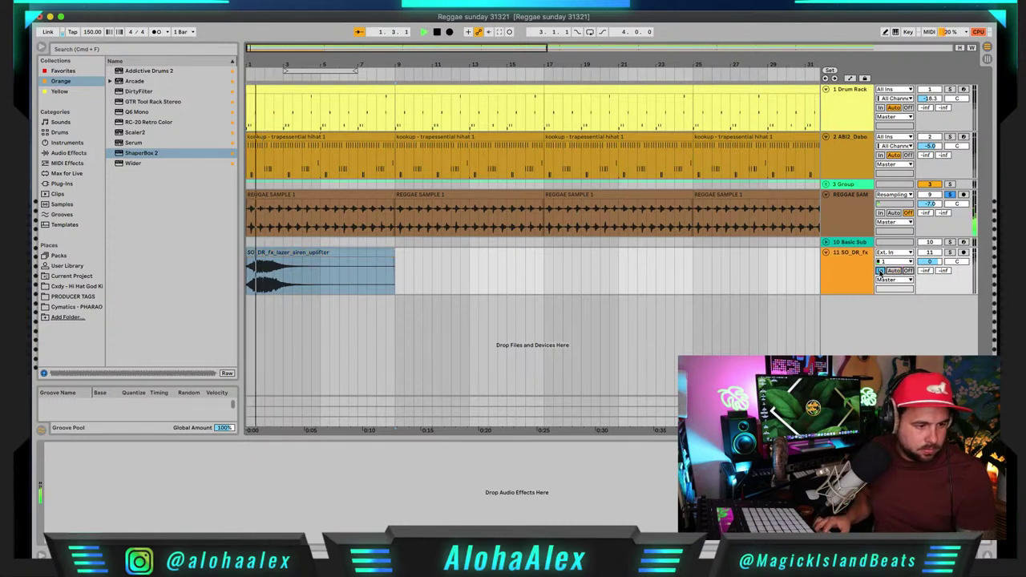
click(879, 271)
key(space)
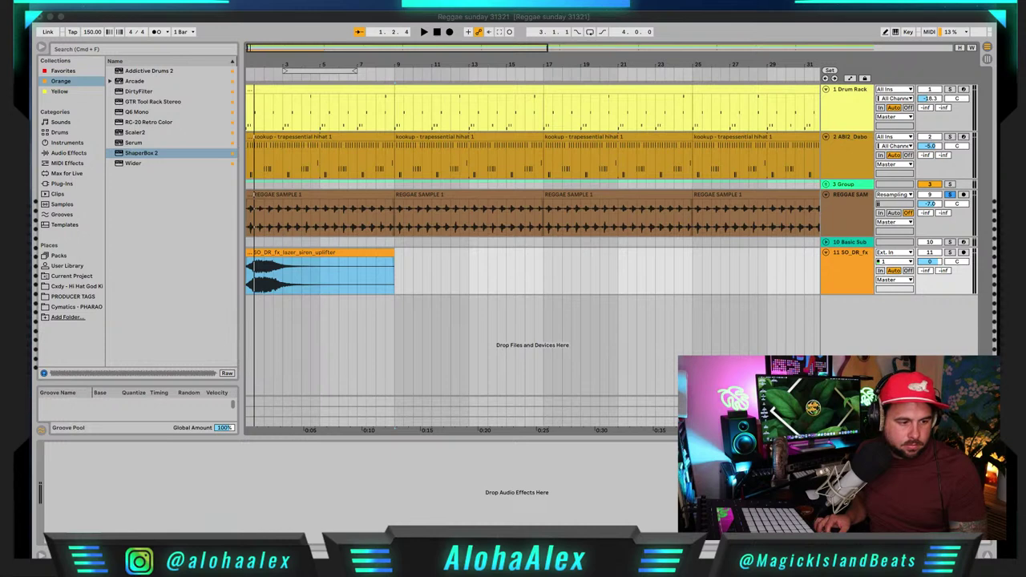
Step: Audition the arrangement from bar 11
click(678, 489)
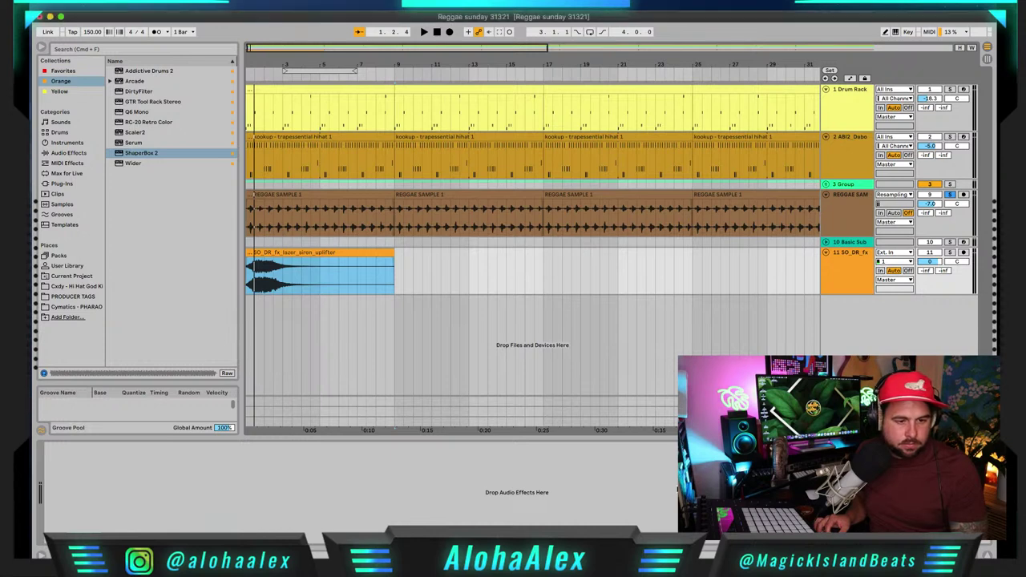
click(439, 229)
key(space)
key(space)
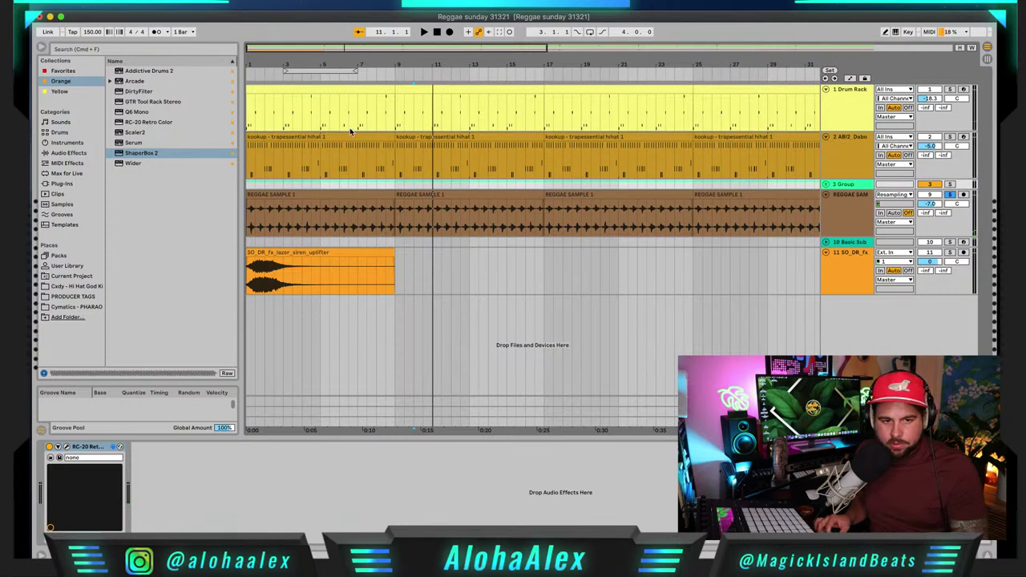
Step: Set the audio buffer size to 512 Samples in the preferences and close them
click(86, 4)
click(111, 35)
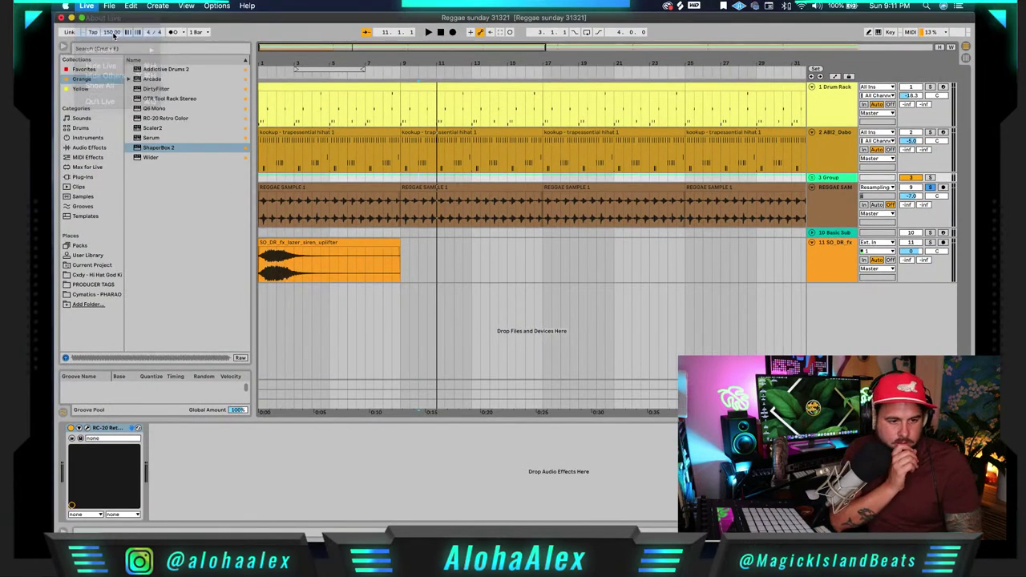
click(563, 263)
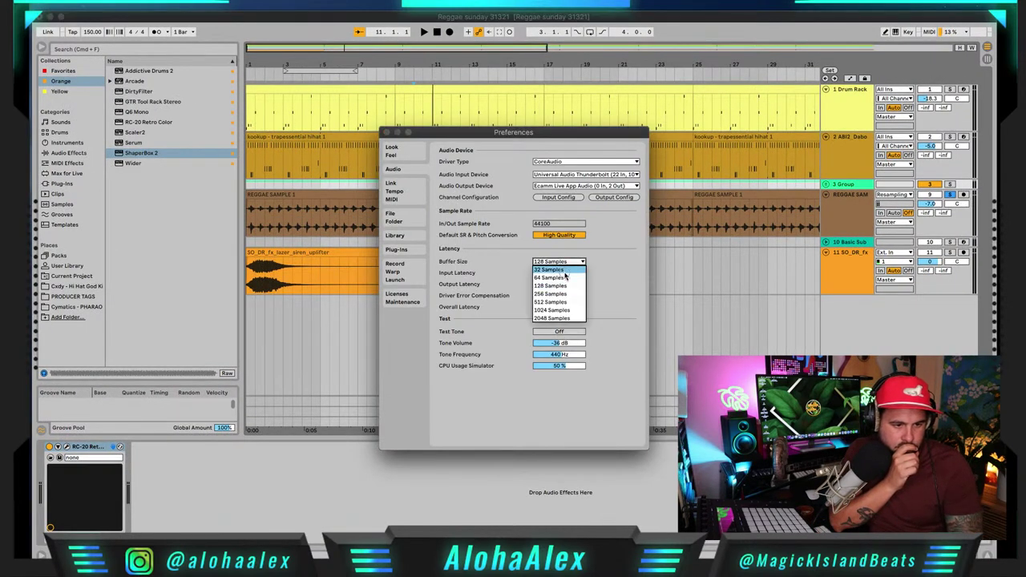
click(566, 302)
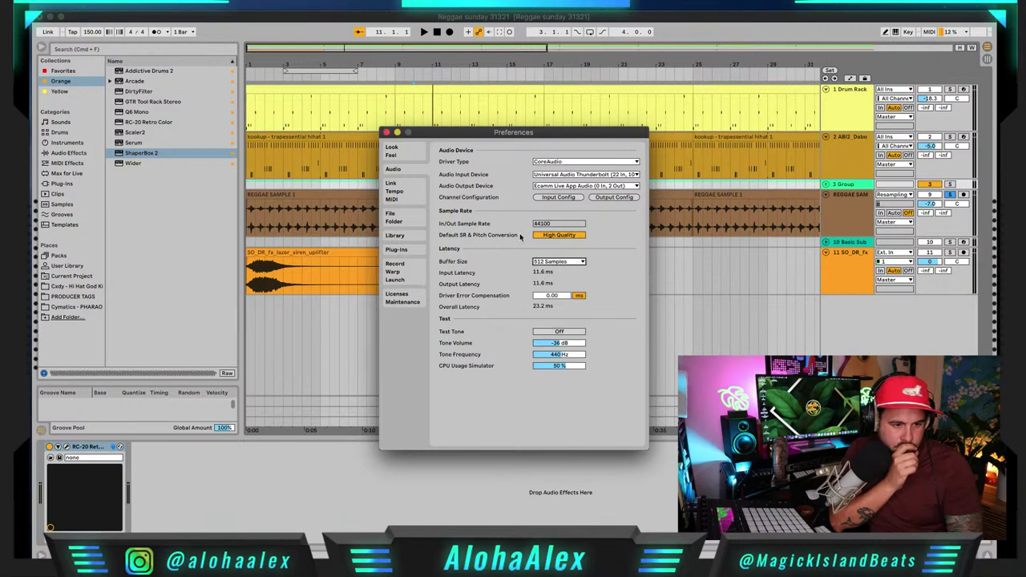
click(387, 133)
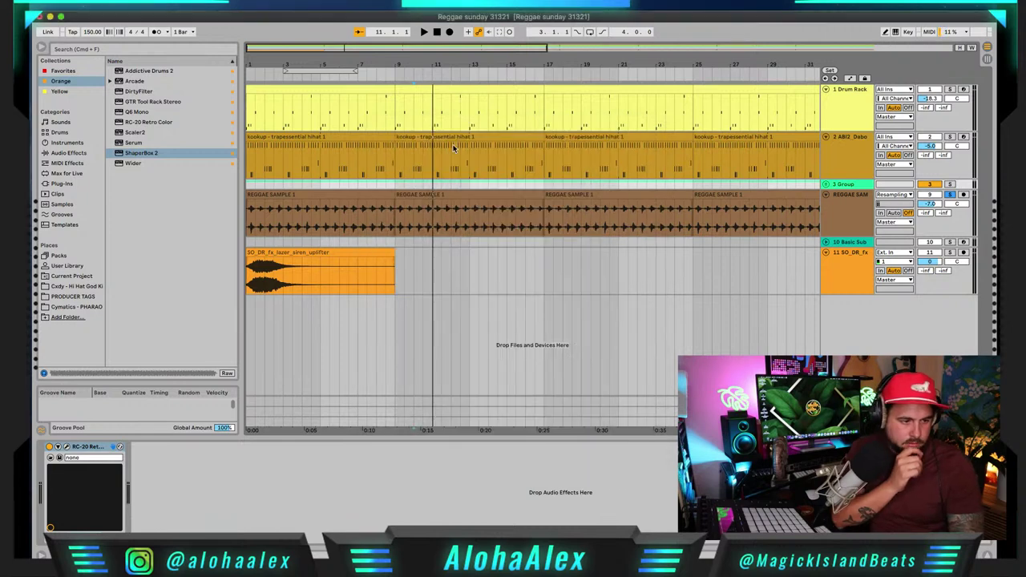
Step: Play from bar 11 and unsolo the REGGAE SAMPLE track so all tracks are heard
key(space)
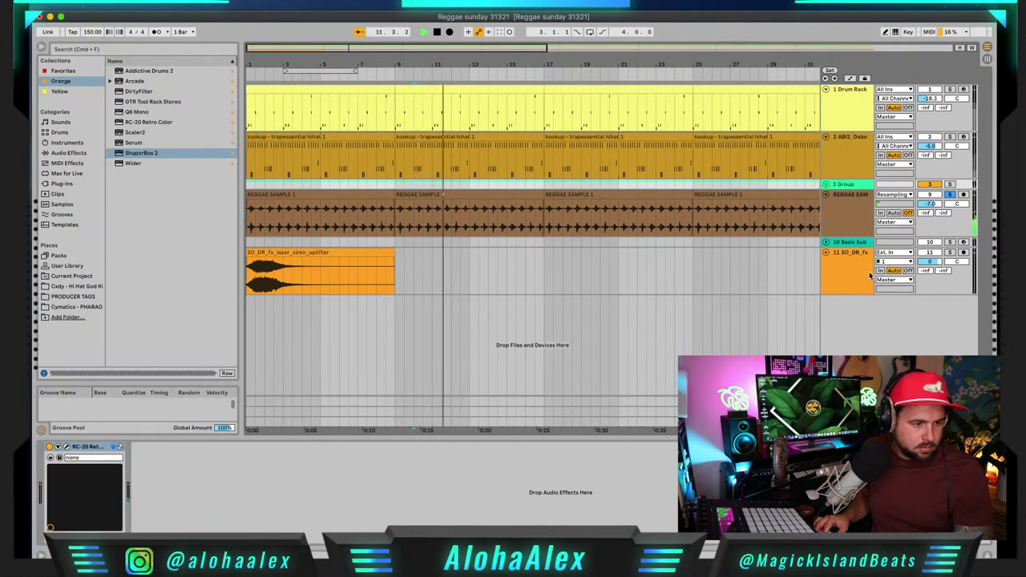
key(space)
key(space)
click(951, 196)
key(space)
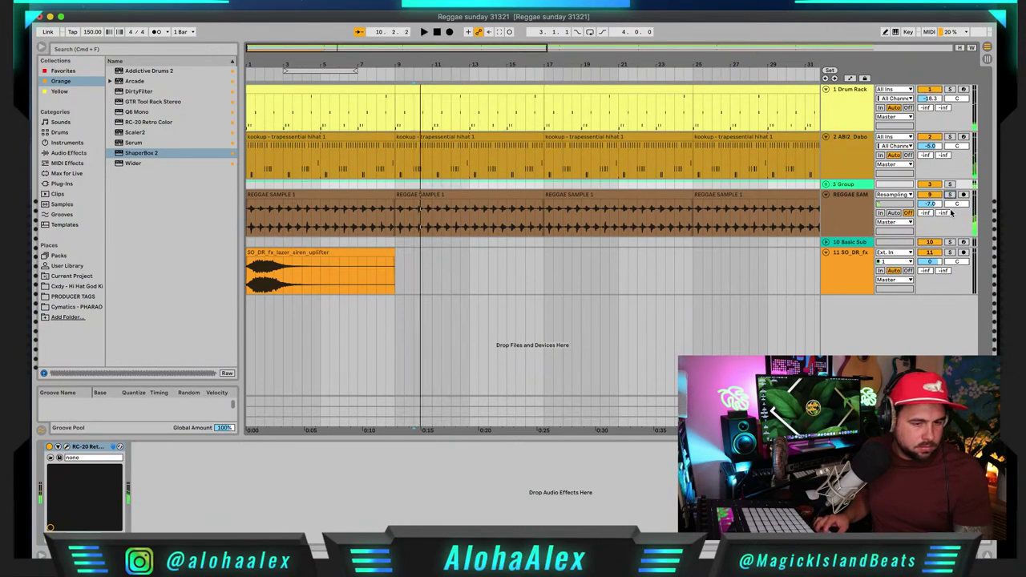
Step: Restart playback from bar 1, set the siren track to -33.5 dB, and set REGGAE SAMPLE to -13.4 dB panned 31R
click(436, 34)
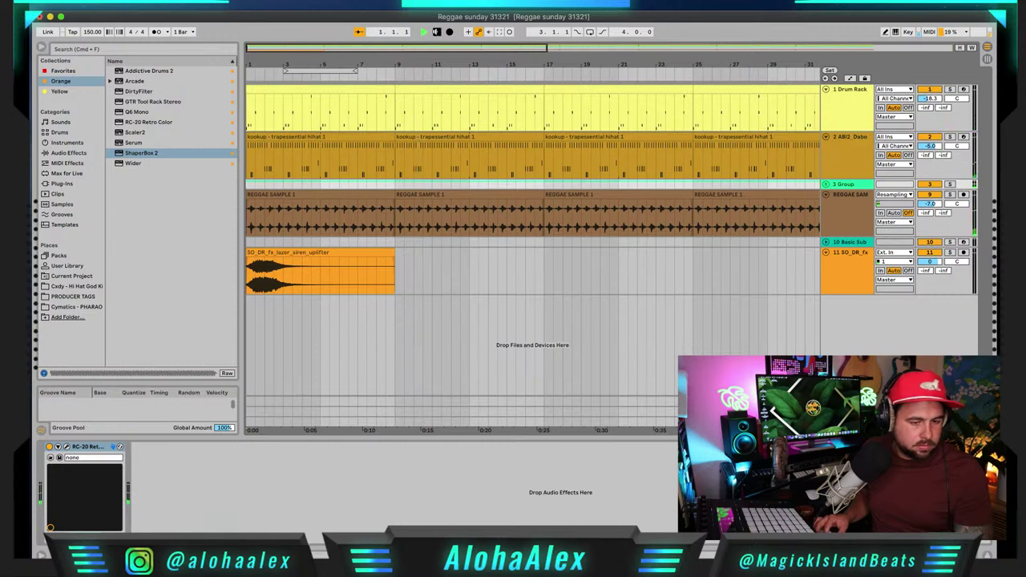
key(space)
key(space)
key(space)
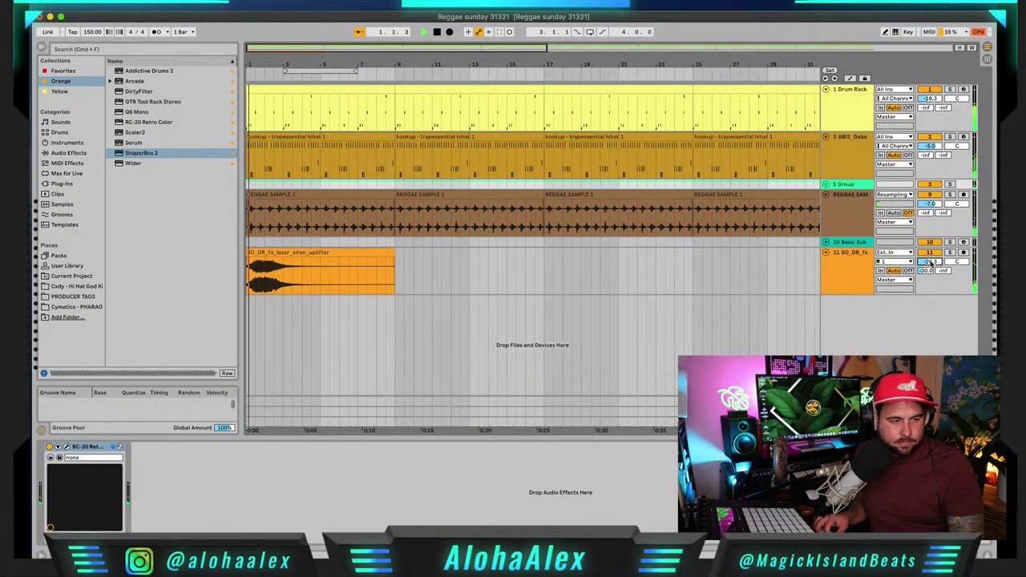
drag(929, 263, 930, 276)
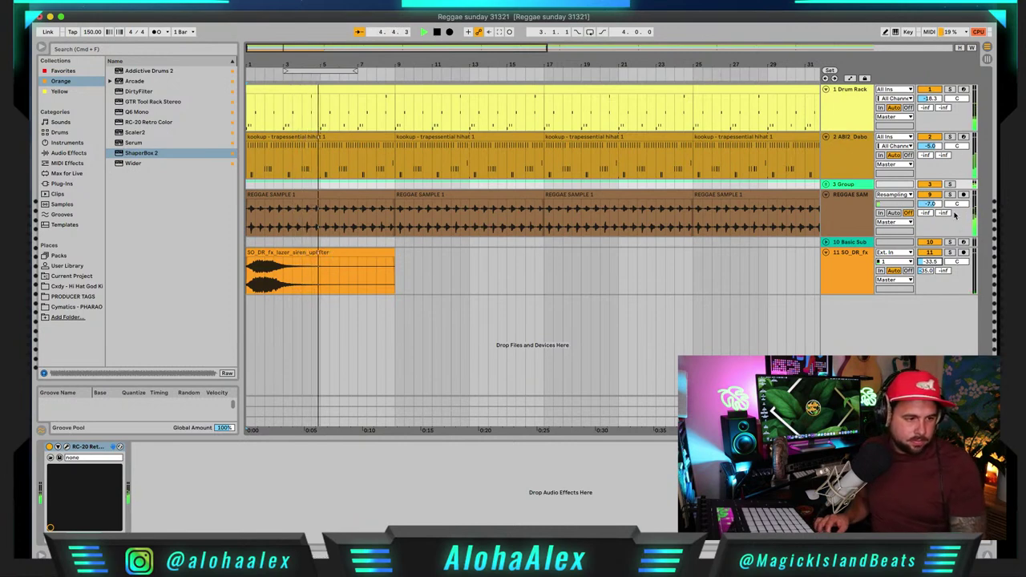
drag(958, 203, 931, 206)
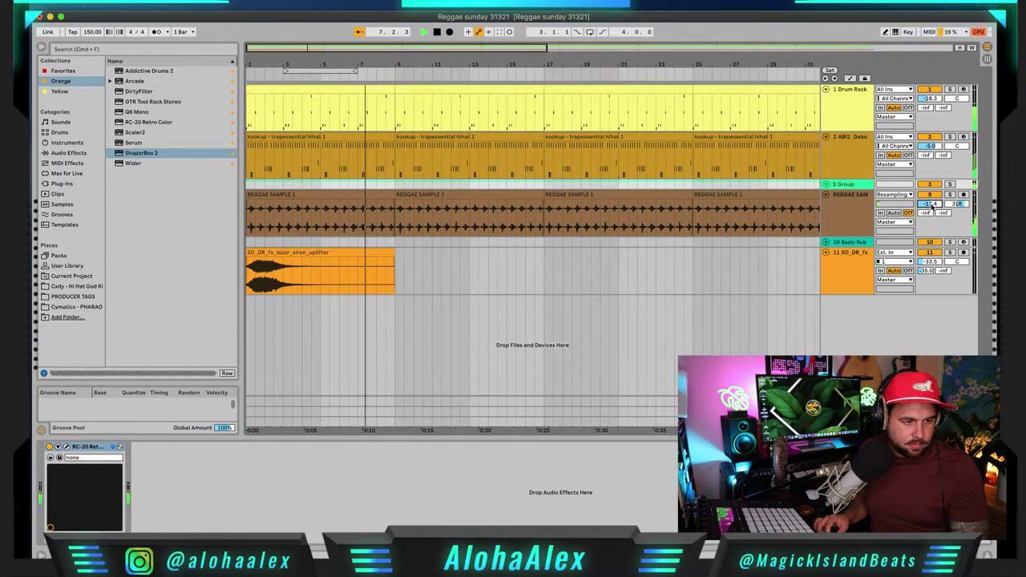
Step: Check the tracks inside the 3 Group track, fold it again and rename it PIANO / BUBBLE
click(827, 185)
scroll(828, 188, down, 2)
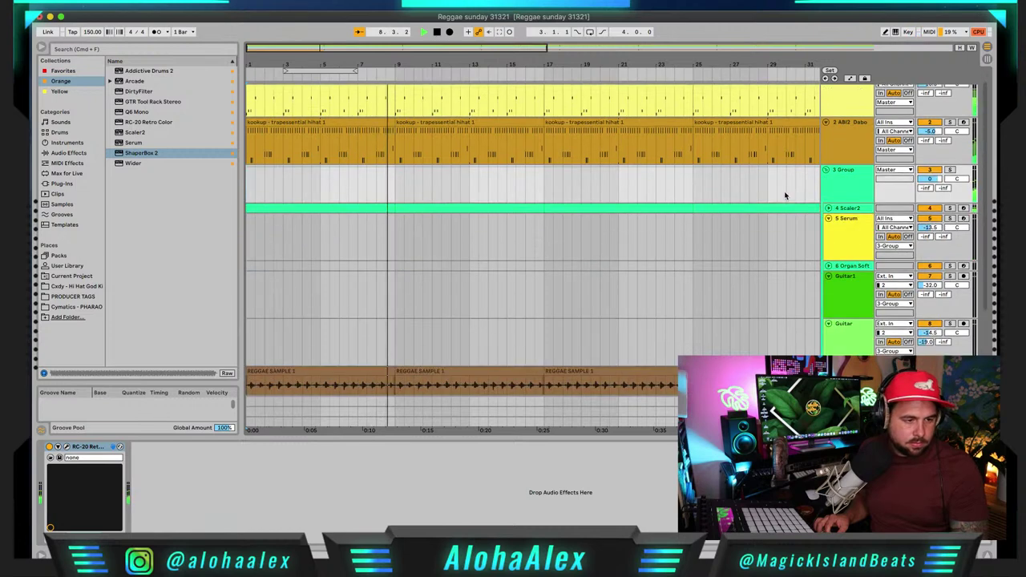
scroll(830, 201, up, 1)
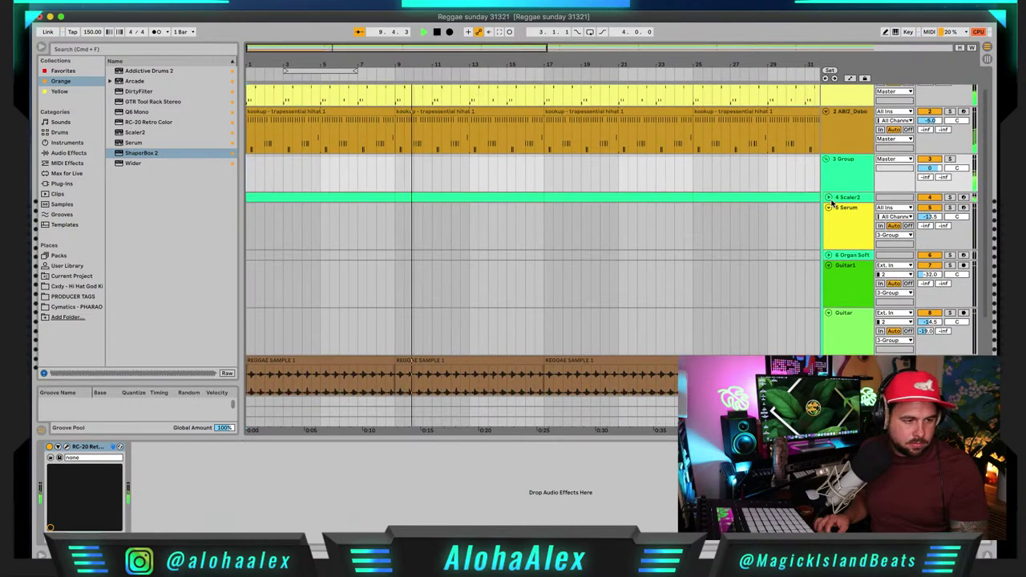
click(825, 158)
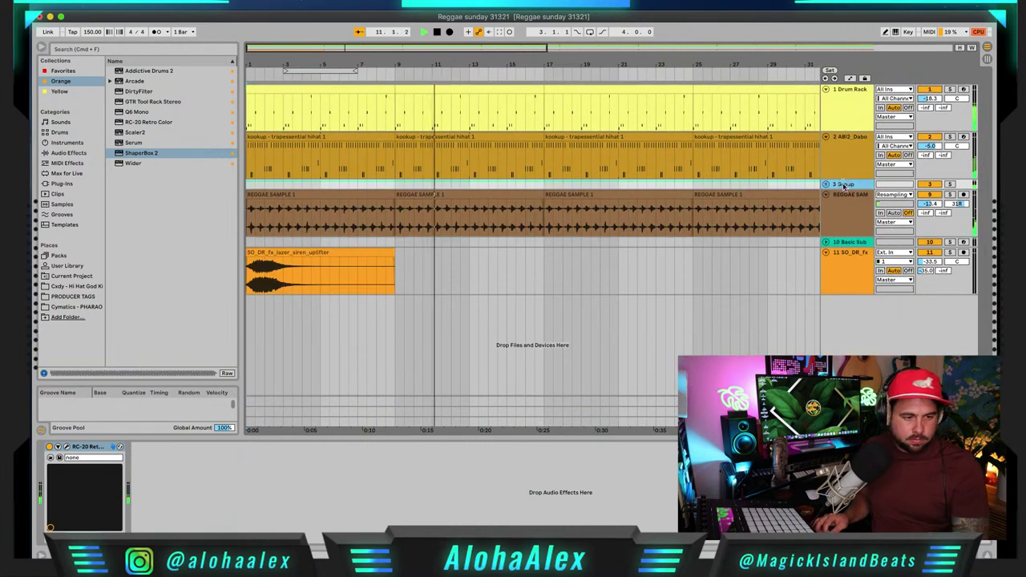
click(844, 185)
key(super+r)
text(PIANO BUBBLE)
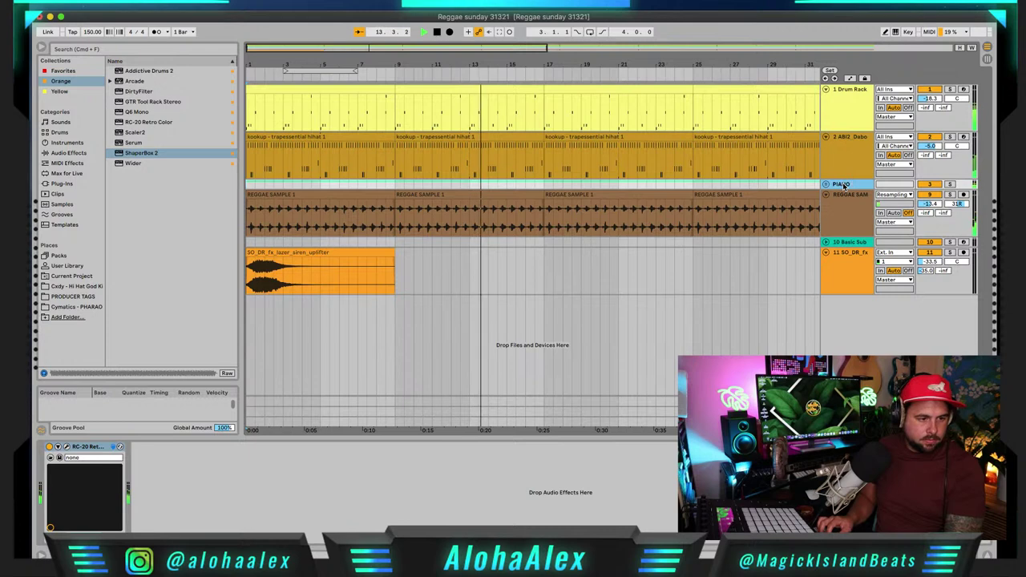
key(BackSpace)
key(BackSpace)
key(BackSpace)
text(LE)
key(Return)
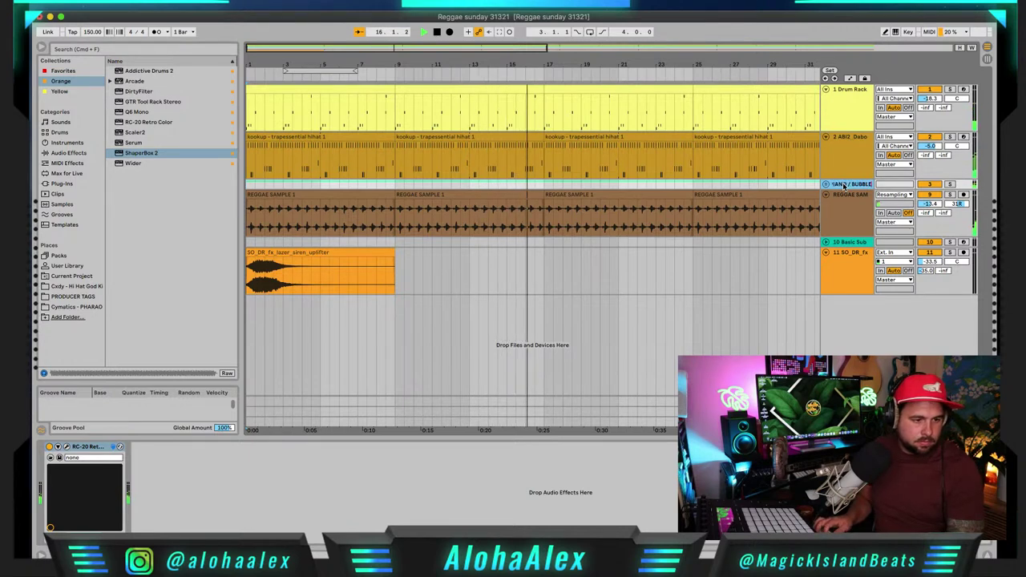
Step: Load the Addictive Drums 2 instrument onto a new MIDI track
scroll(497, 257, left, 1)
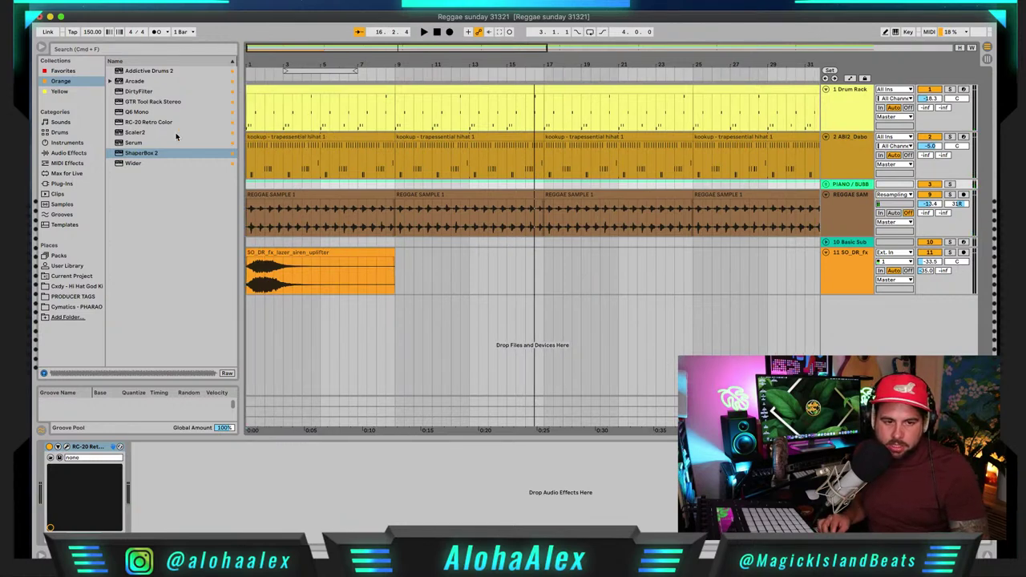
click(141, 72)
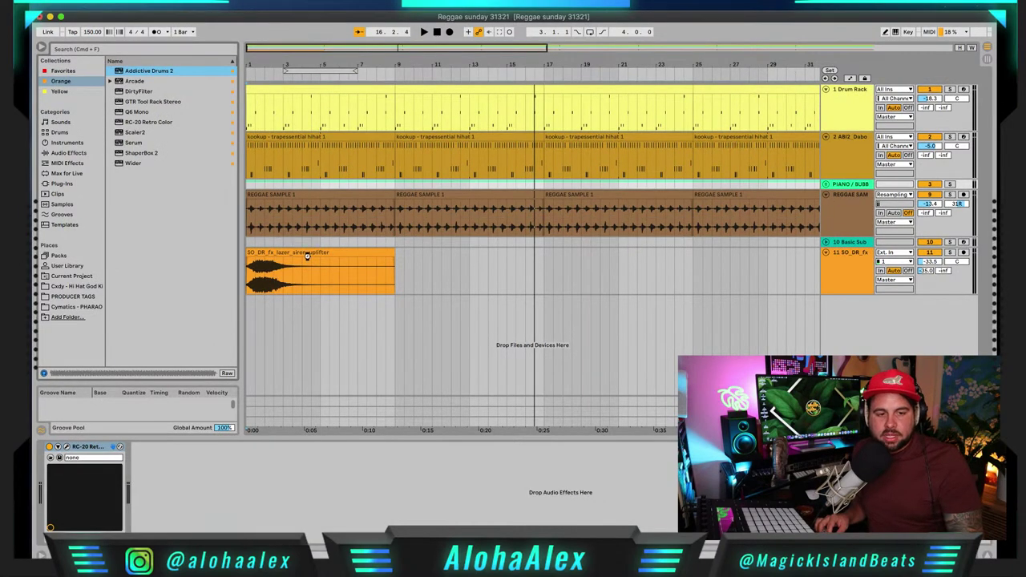
key(Return)
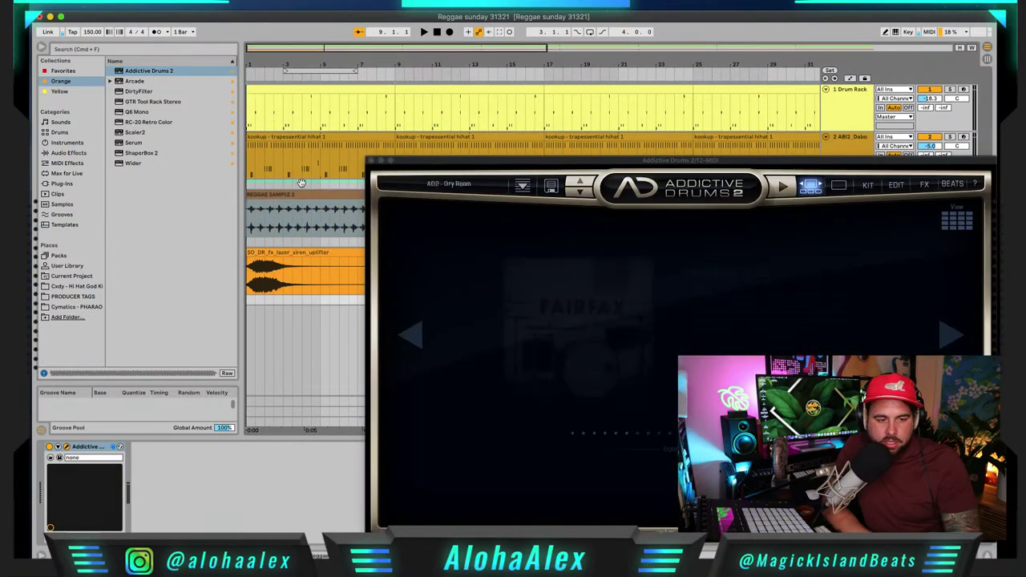
Step: Review the ShaperBox 2 filter settings on the REGGAE SAMPLE track and close the plug-in window
click(287, 195)
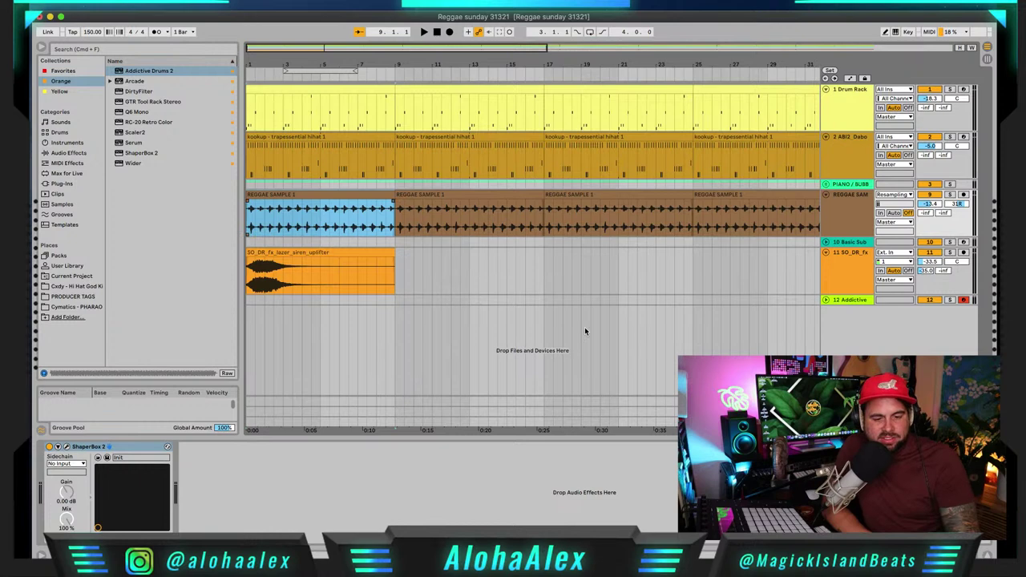
click(67, 447)
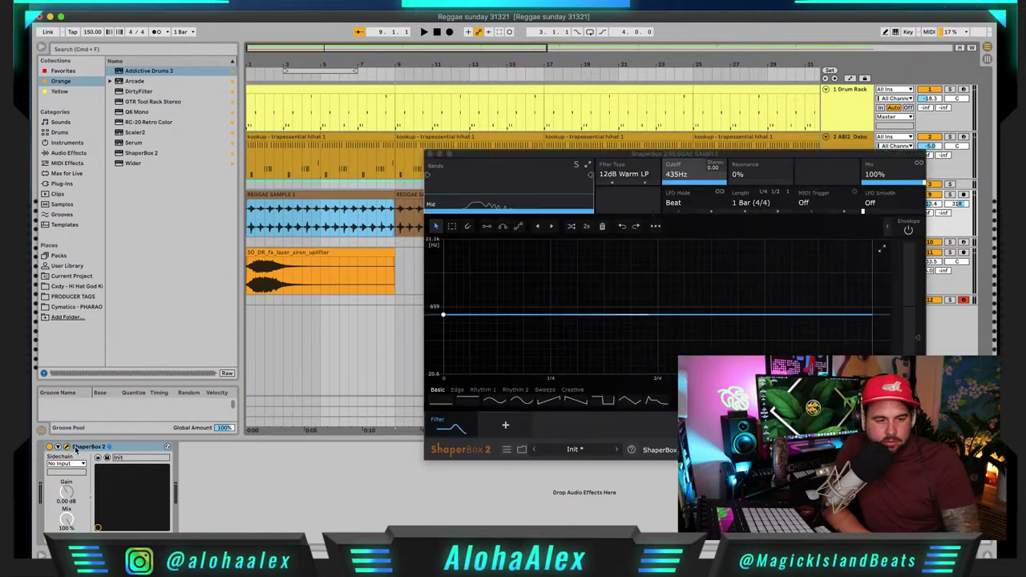
click(430, 153)
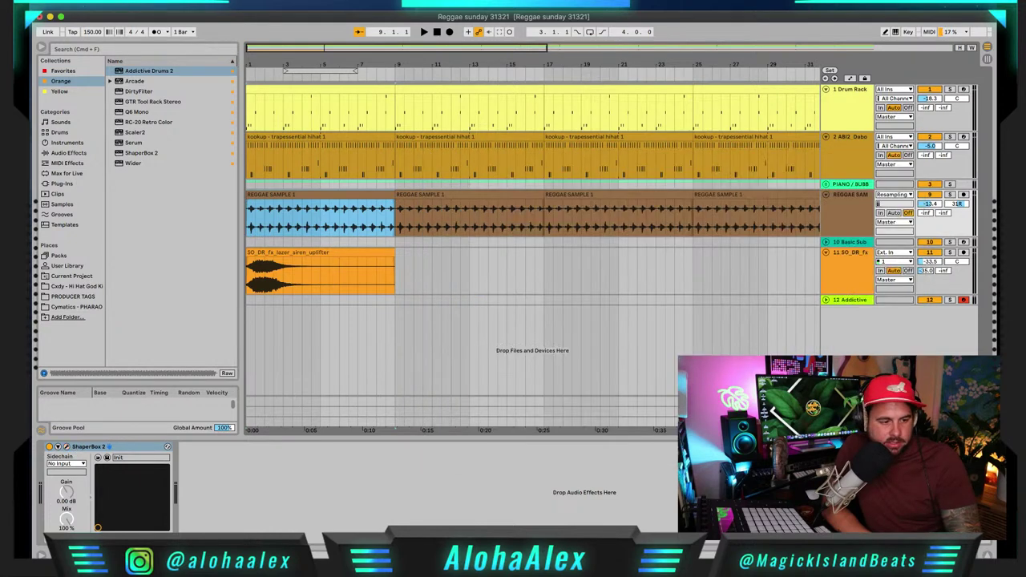
click(825, 422)
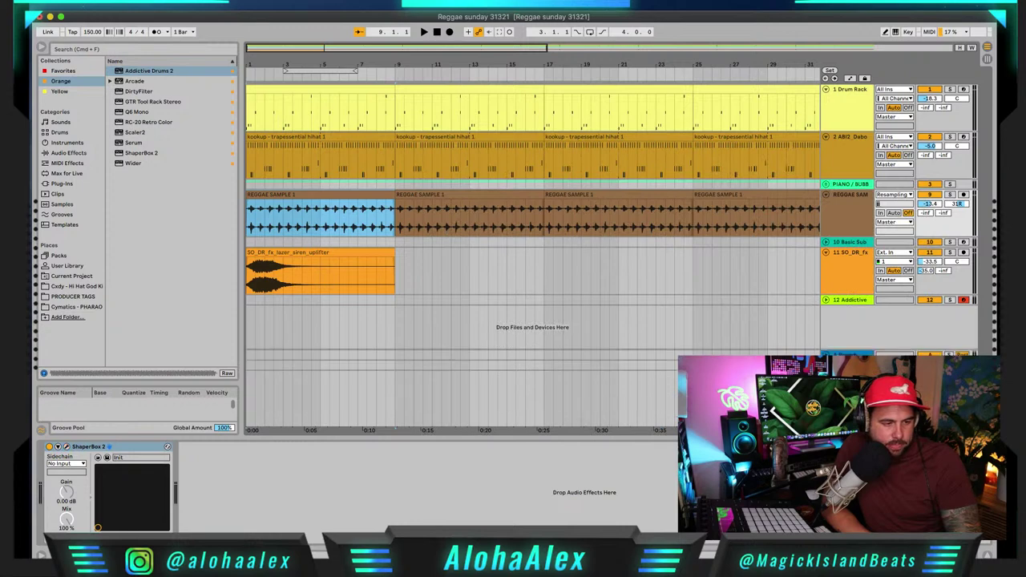
click(848, 407)
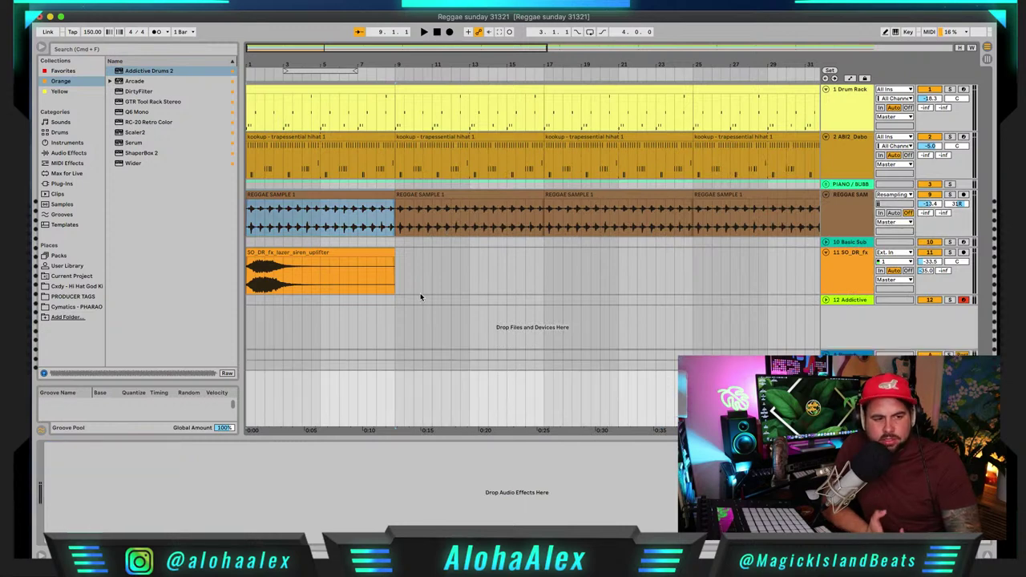
Step: Browse the Addictive Drums 2 beats, filter them to the Reggae library and select Reggae Fill L-4 for preview
click(843, 303)
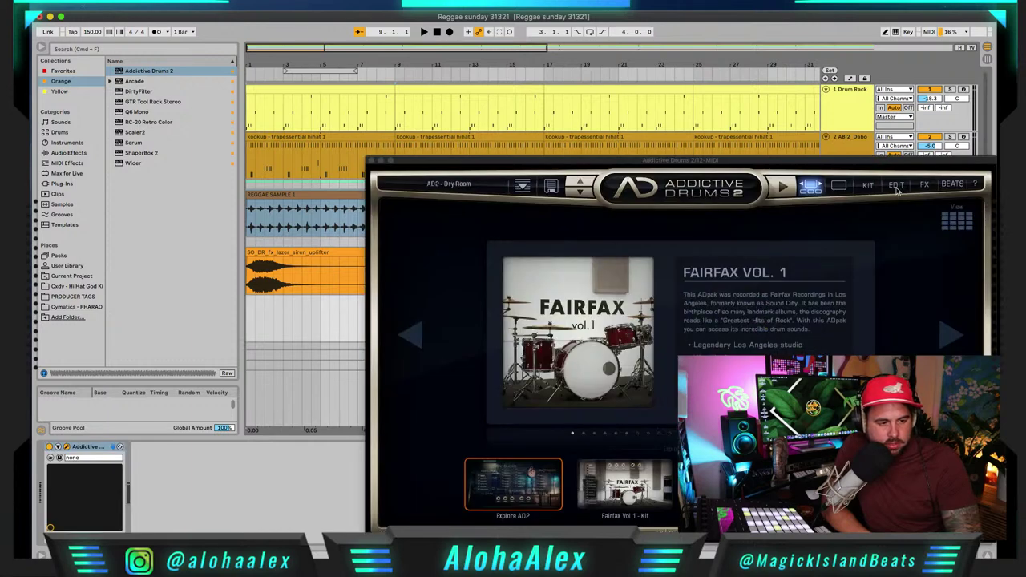
click(896, 185)
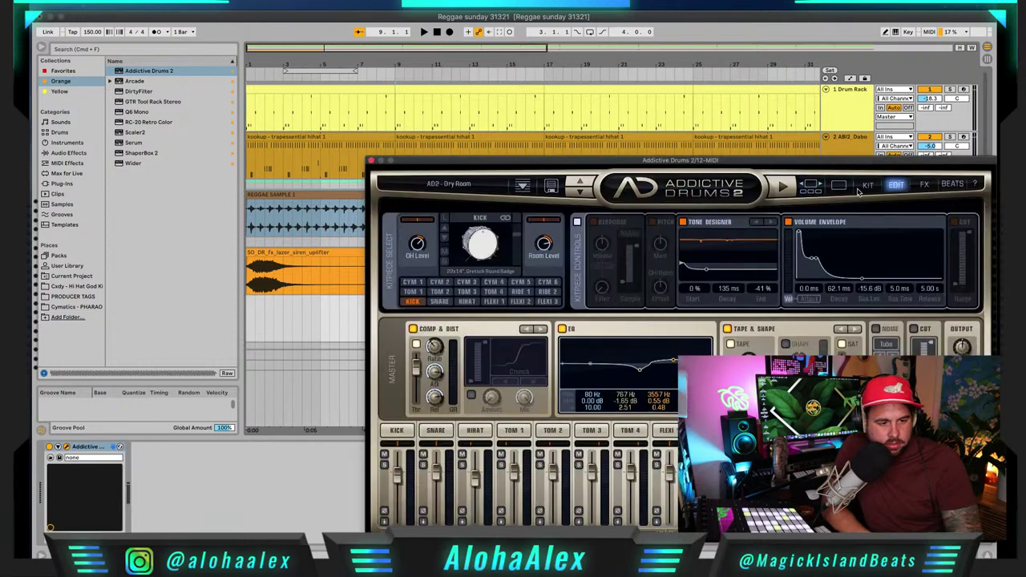
click(953, 185)
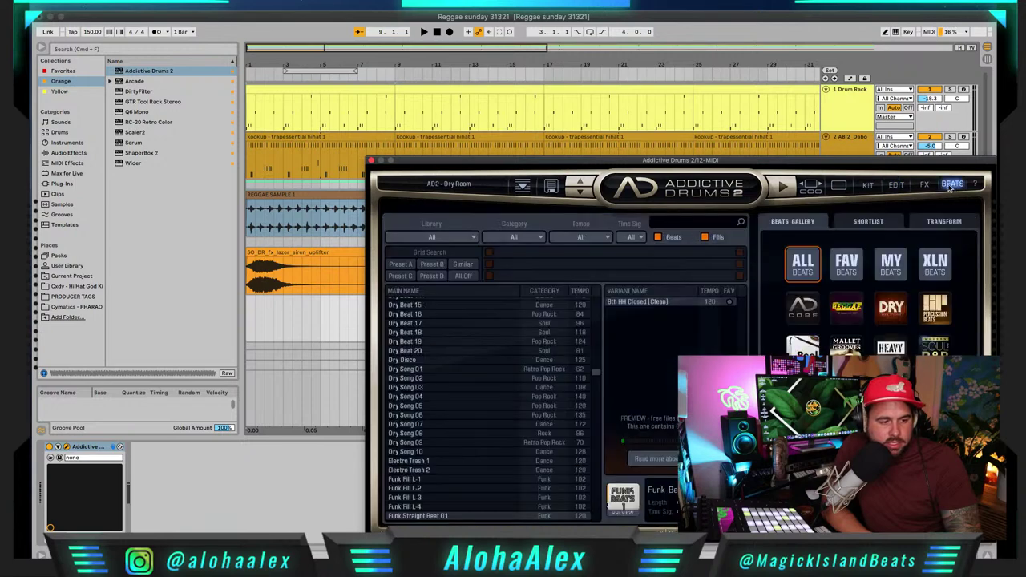
click(851, 314)
drag(598, 165, 722, 190)
click(550, 383)
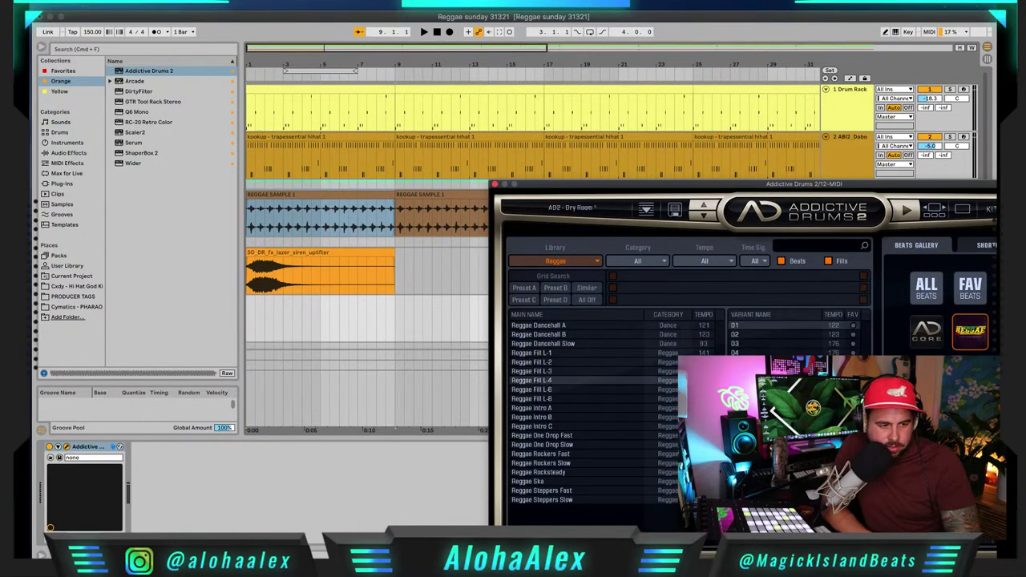
drag(673, 189, 545, 165)
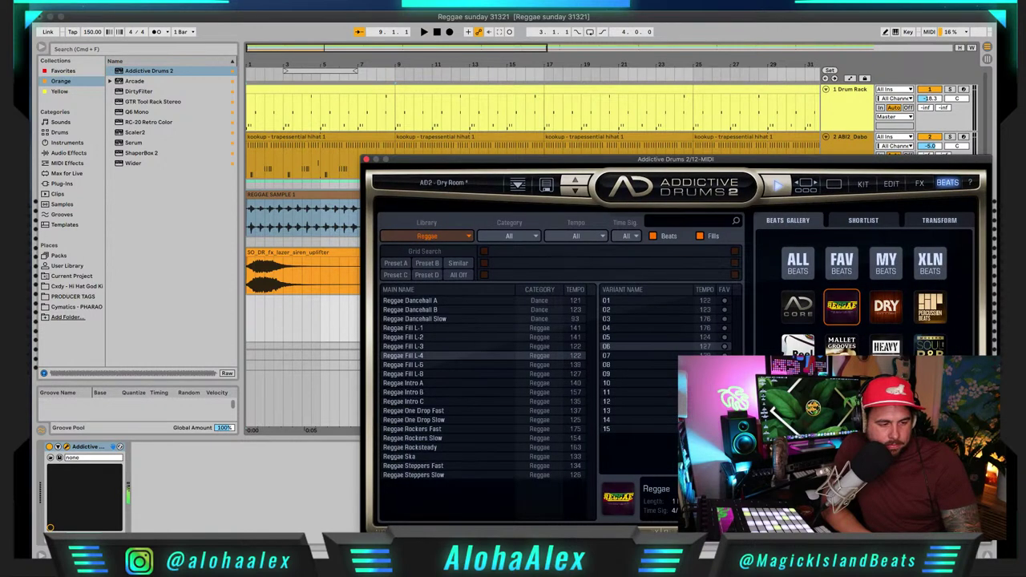
Step: Audition variants of Reggae Fill L-4 and place variant 08 on the Addictive Drums track at bar 3
click(620, 356)
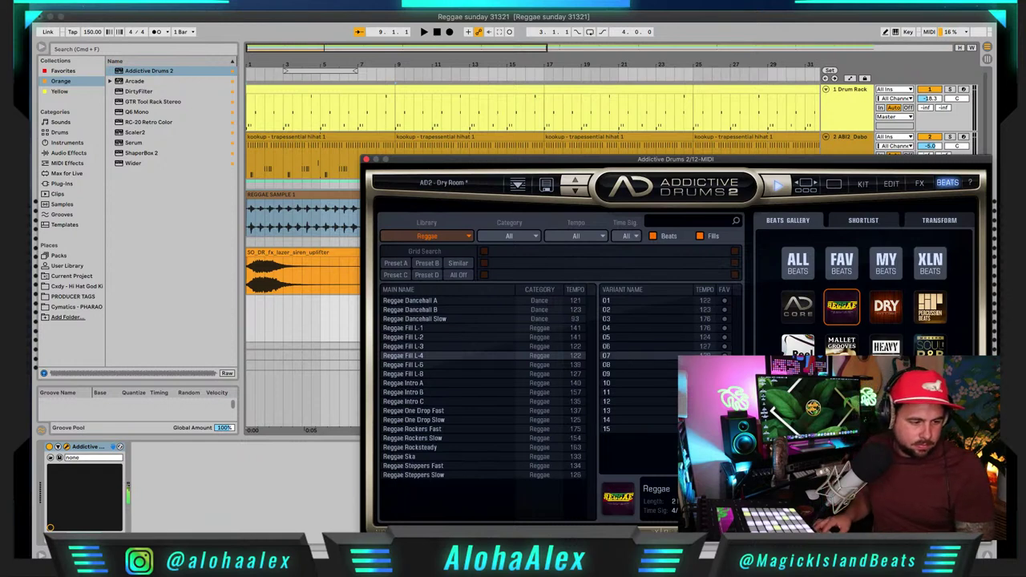
key(space)
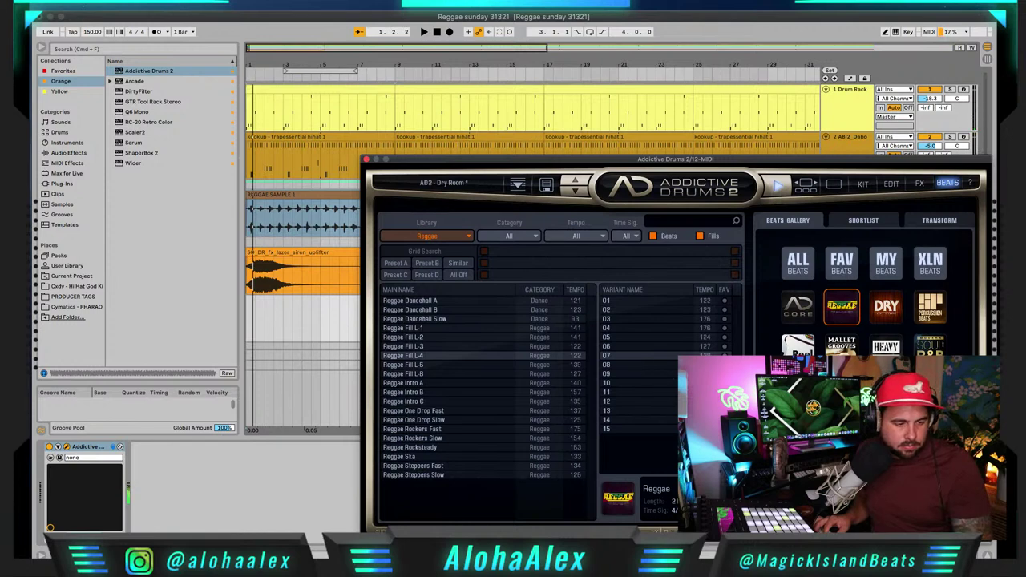
drag(424, 167, 530, 157)
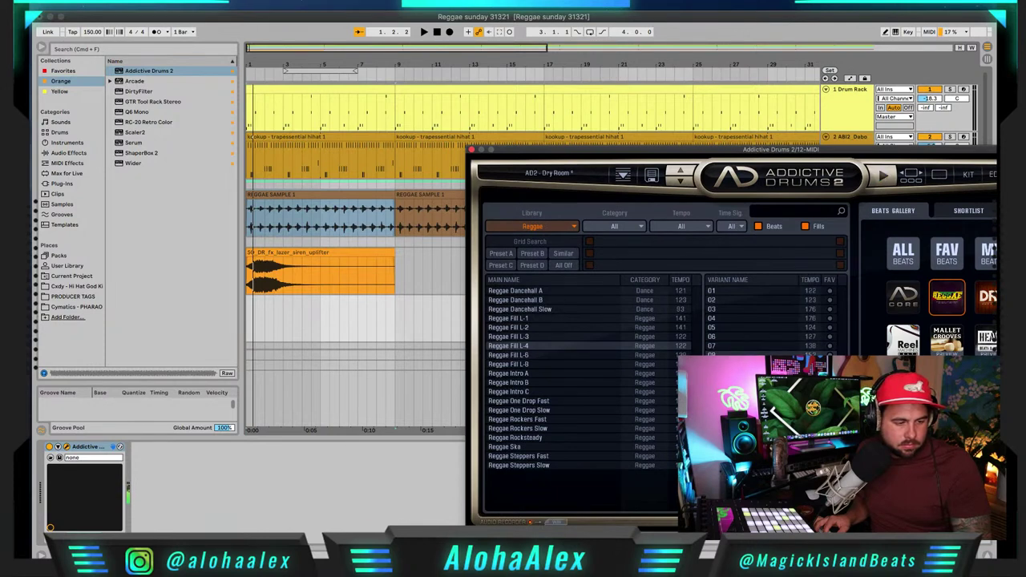
drag(508, 345, 317, 298)
click(374, 311)
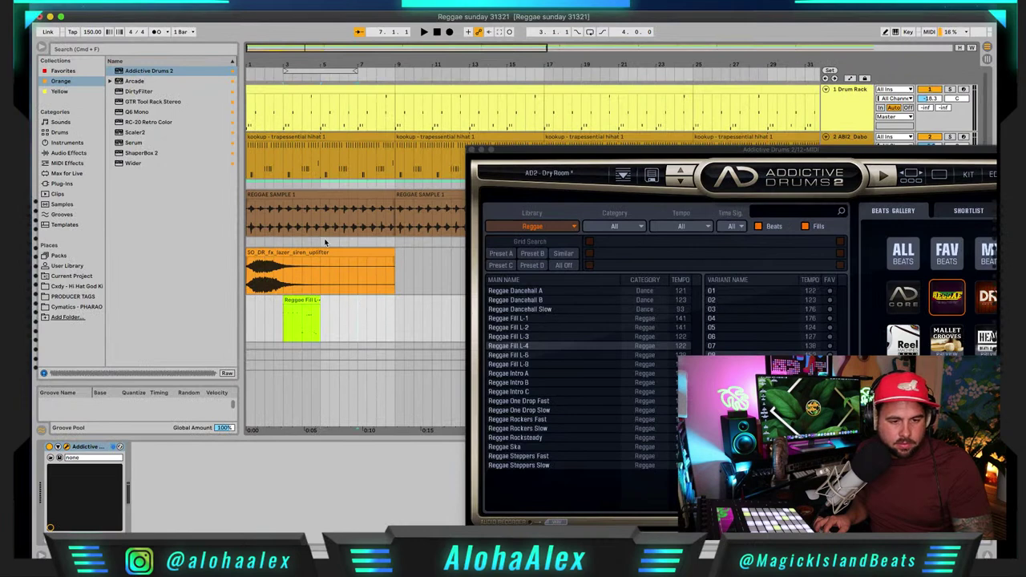
Step: Select all clips from the Drum Rack through the REGGAE SAMPLE track and move them together to start at bar 5
click(331, 243)
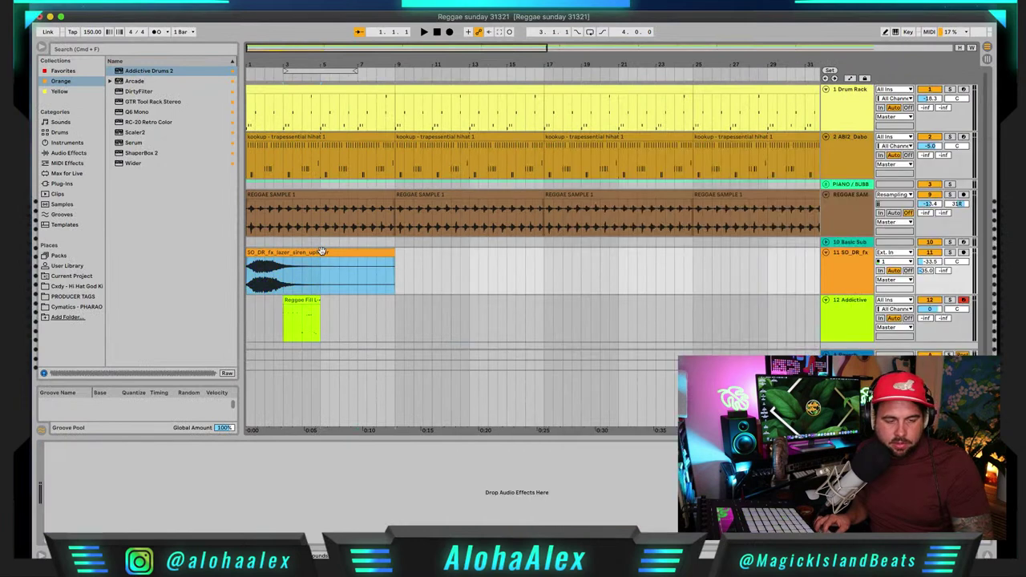
shift+click(269, 101)
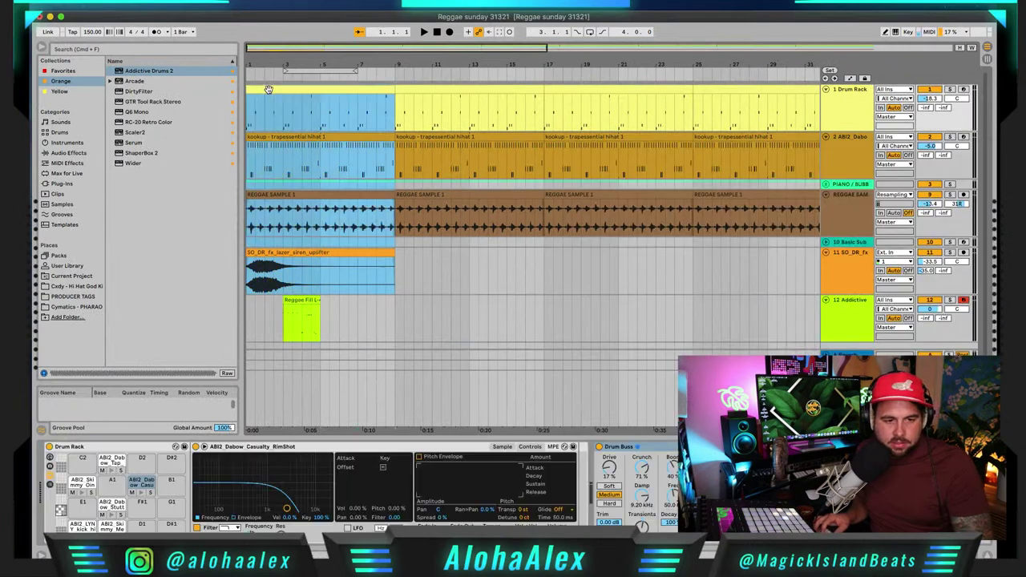
double_click(344, 48)
shift+click(744, 197)
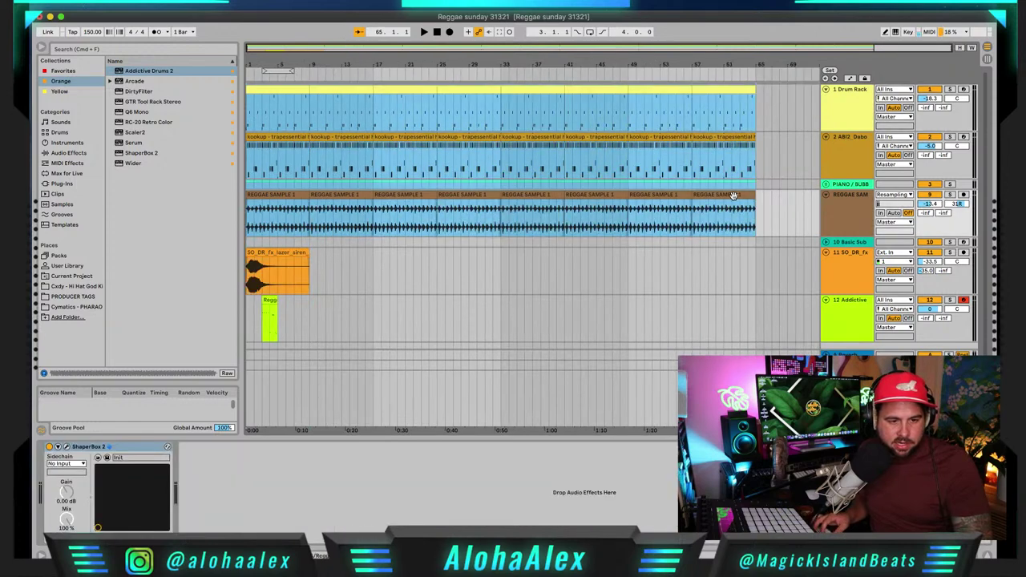
drag(274, 196, 316, 190)
click(257, 227)
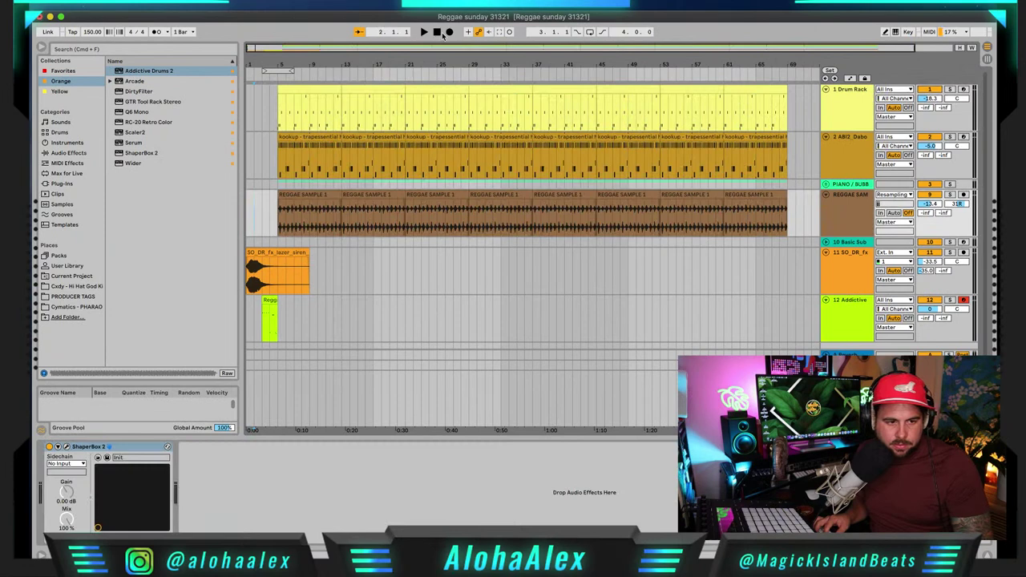
Step: Play the intro into the beat and lower the Addictive Drums track volume to -10.2 dB
click(424, 32)
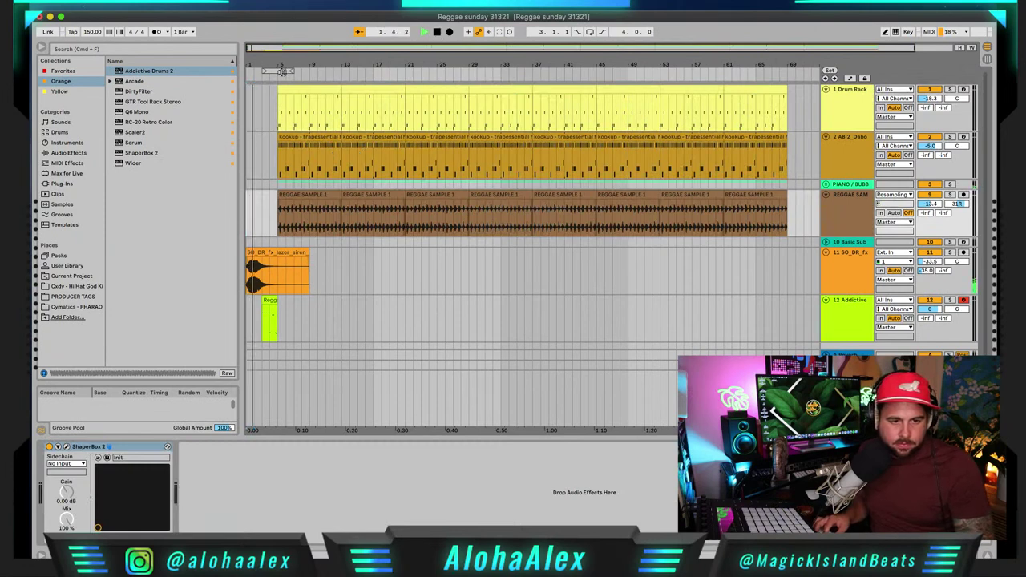
drag(263, 47, 256, 52)
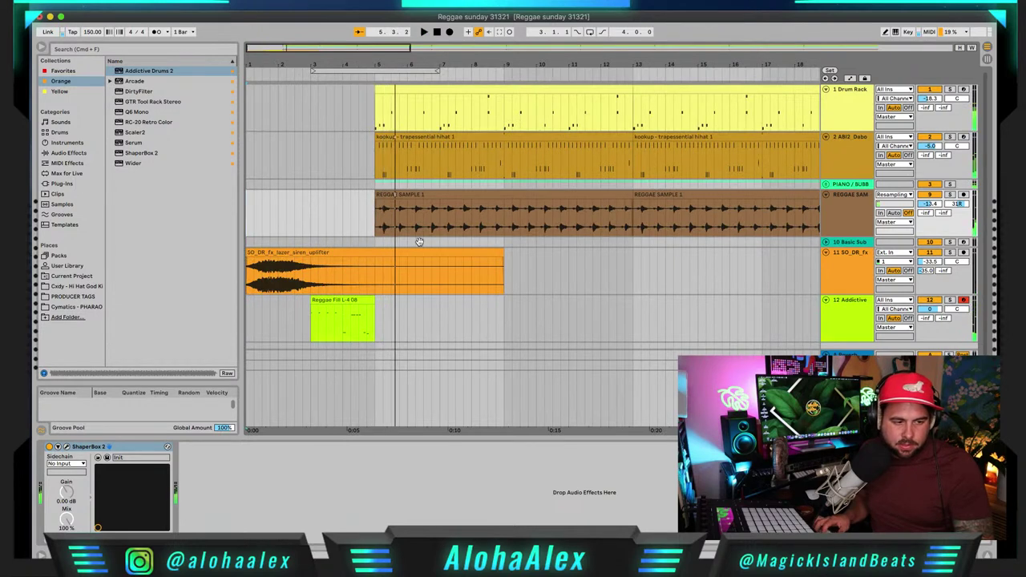
drag(929, 309, 930, 315)
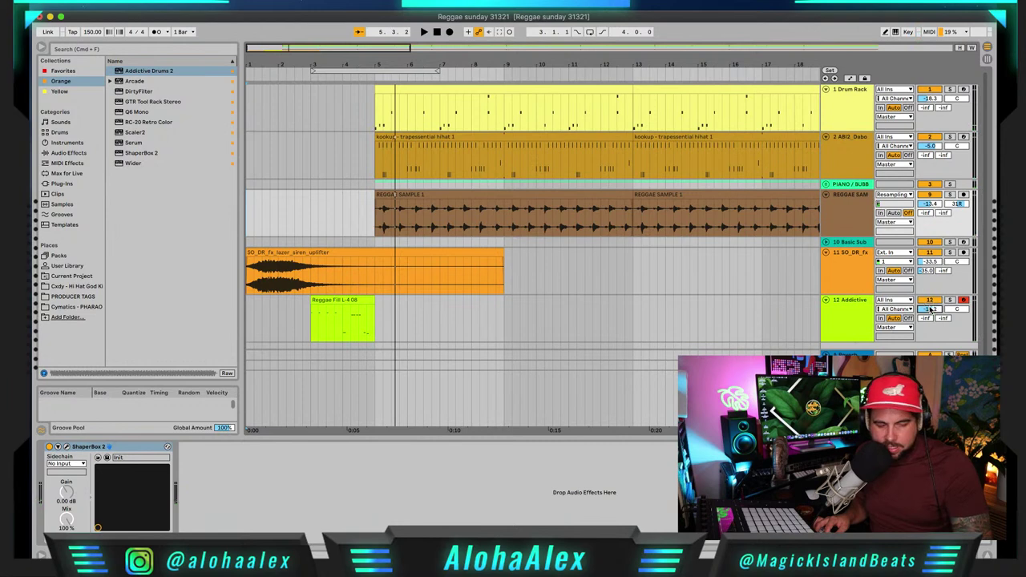
Step: Trim the start of the Reggae Fill L-4 08 clip to bar 4 and close the Addictive Drums window
click(333, 310)
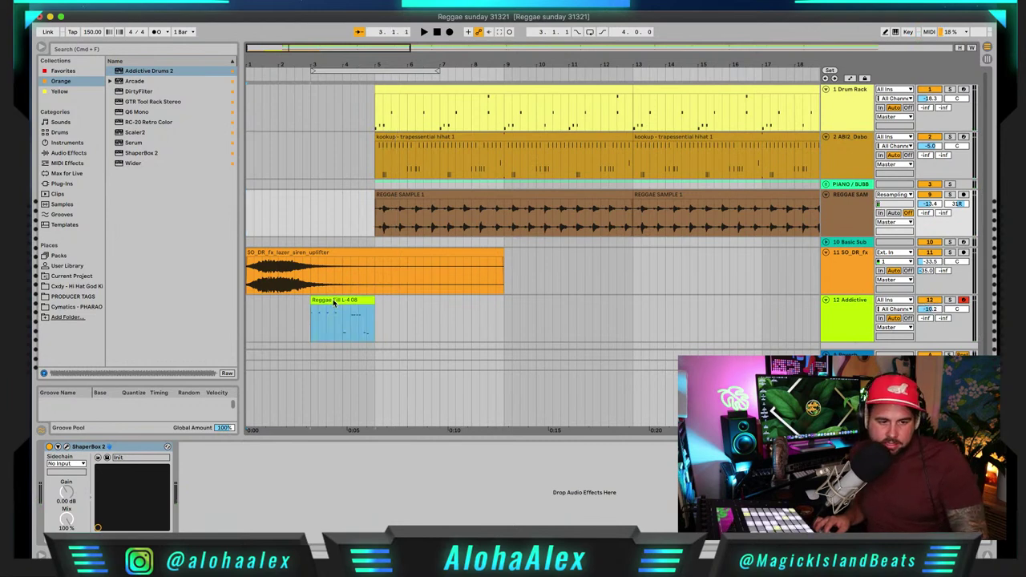
key(space)
drag(315, 302, 346, 302)
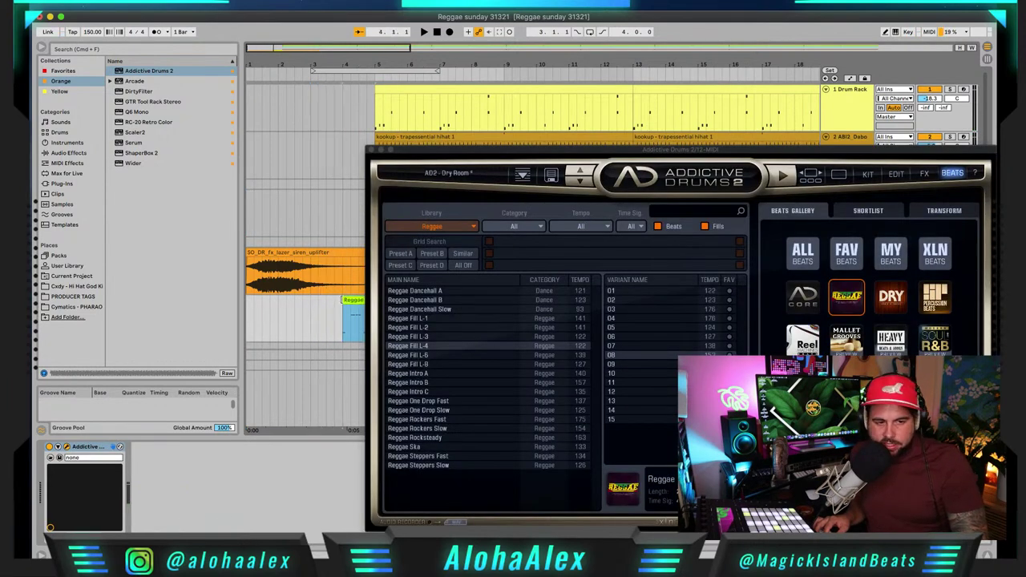
click(371, 150)
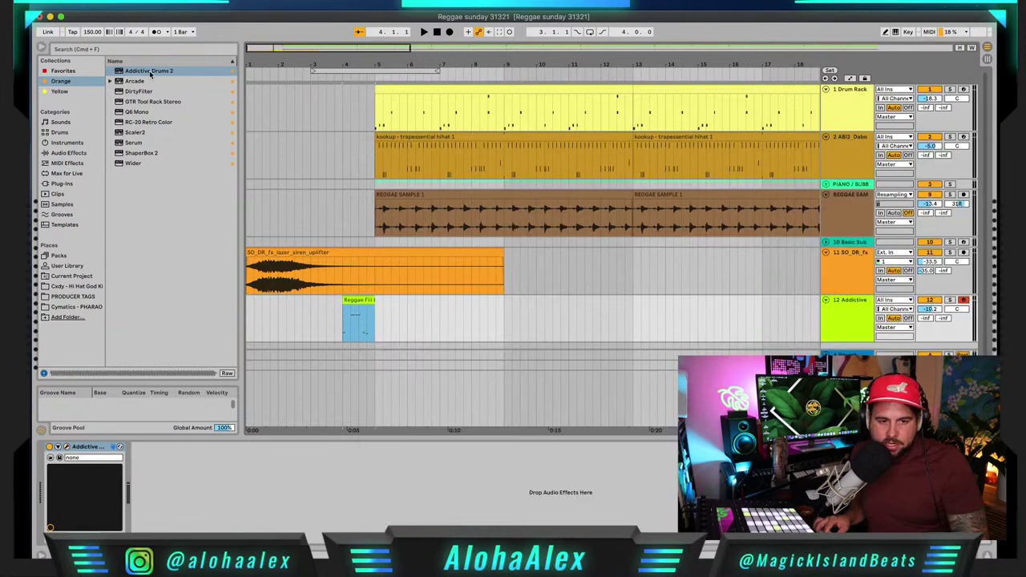
Step: Add RC-20 Retro Color to the Addictive Drums track, choose the VHS preset and play back the fill
drag(142, 125, 354, 320)
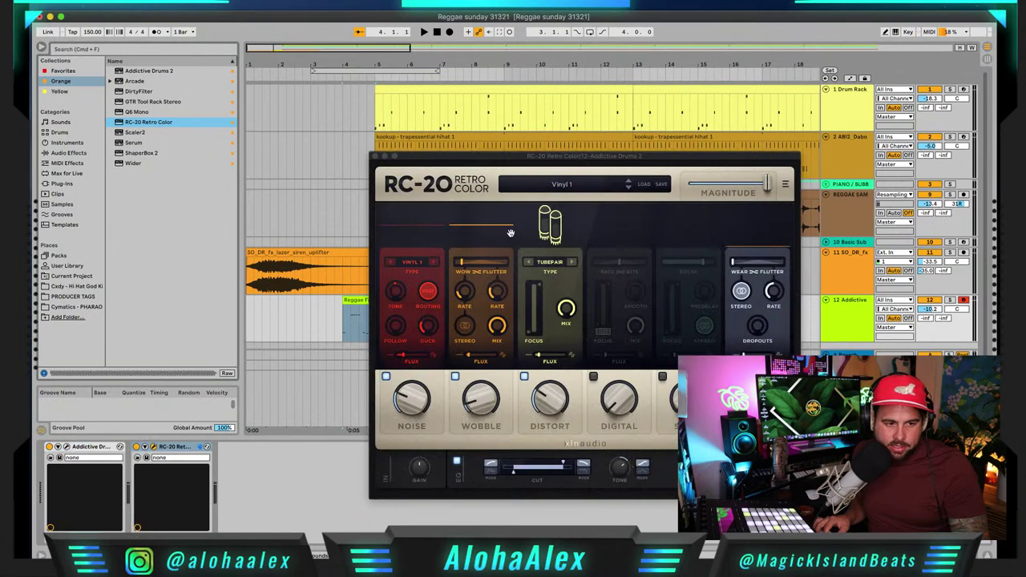
click(565, 186)
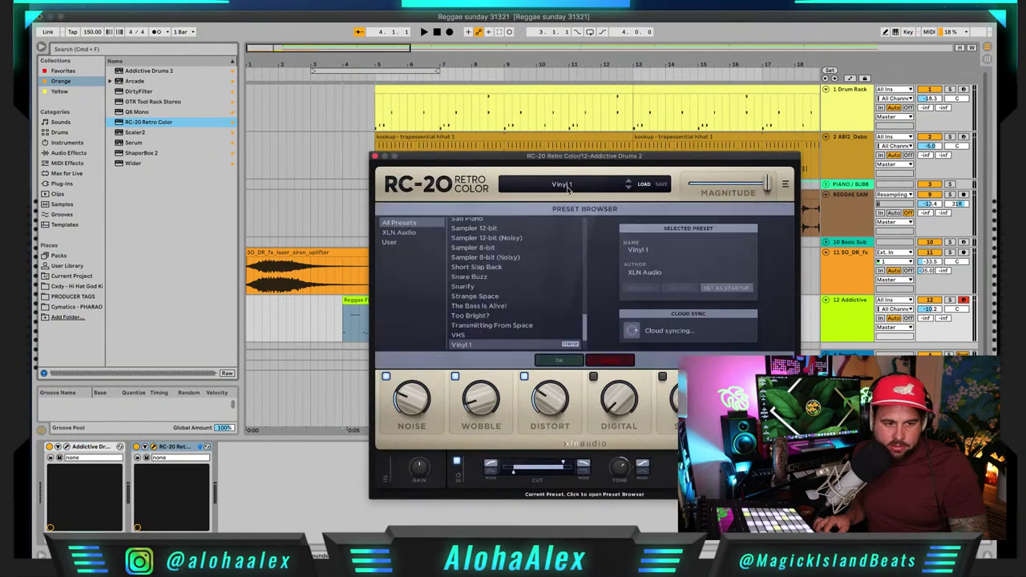
click(474, 336)
key(space)
click(375, 156)
key(space)
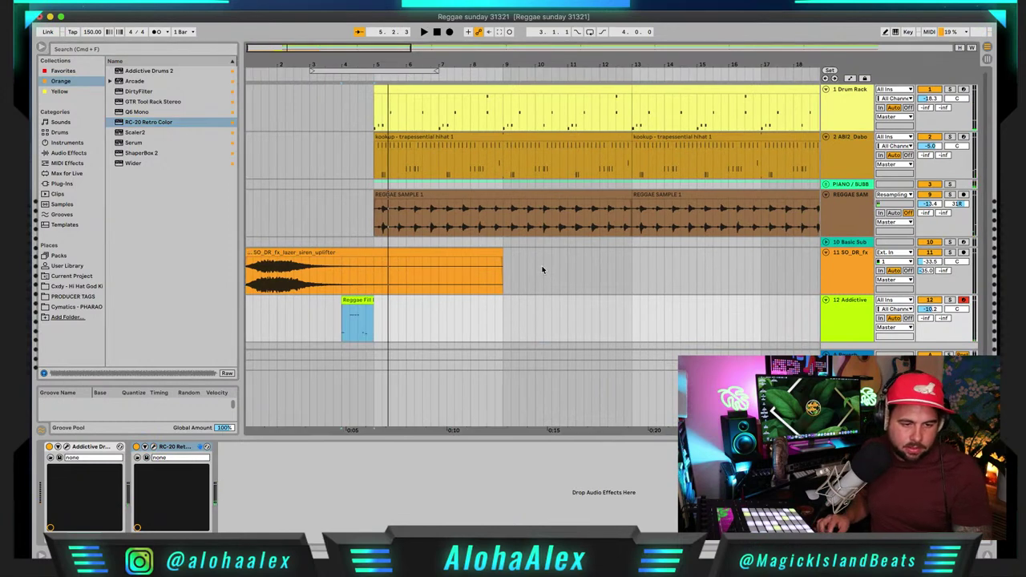
Step: Add the ShortRise sample on a new audio track, placed at 4.3 beneath the second half of the drum fill
scroll(474, 318, down, 1)
click(689, 11)
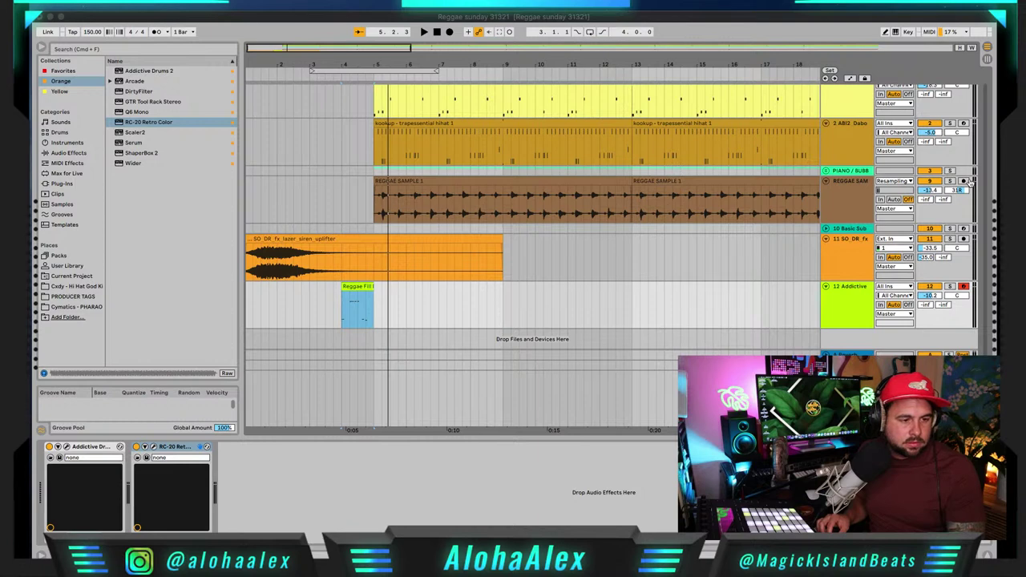
click(358, 320)
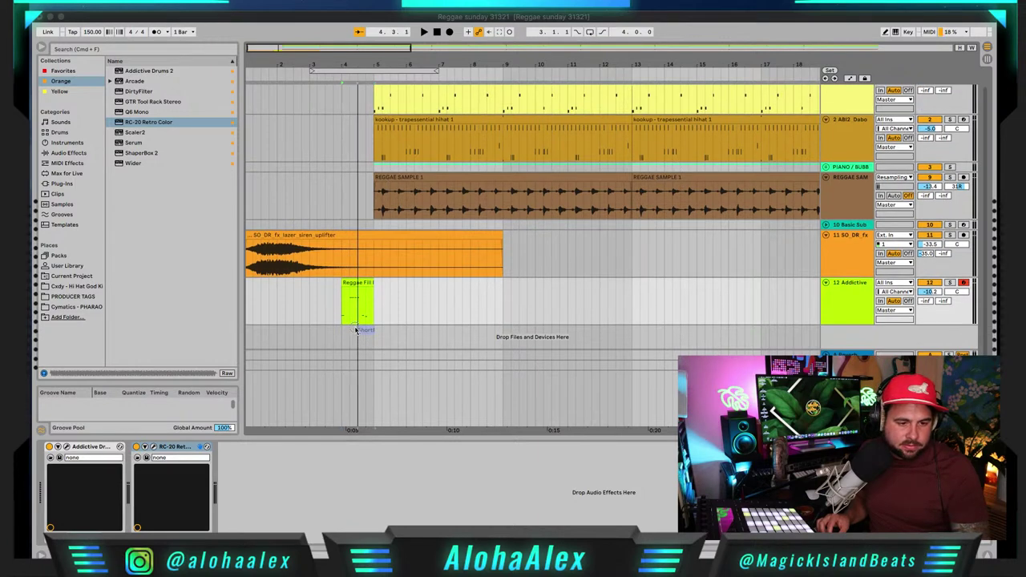
drag(360, 335, 365, 331)
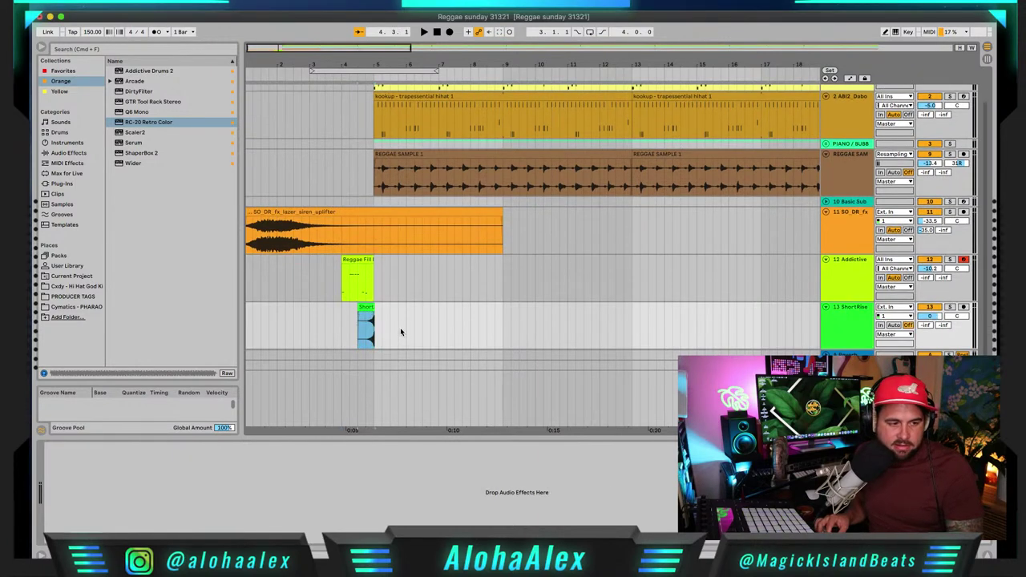
Step: Lower the ShortRise track volume to -16.6 dB while playing the transition into bar 5
drag(933, 315, 933, 318)
key(space)
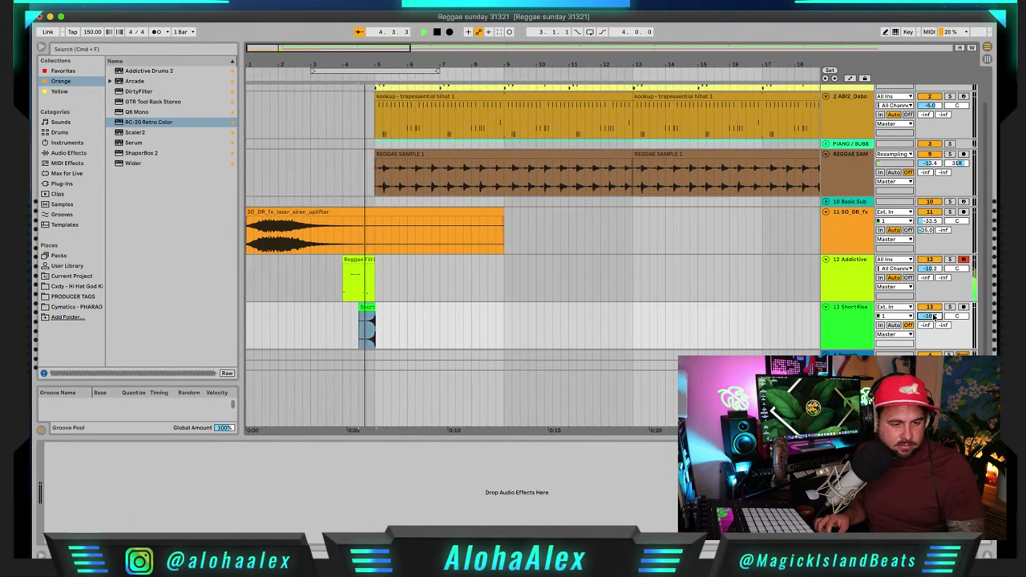
key(space)
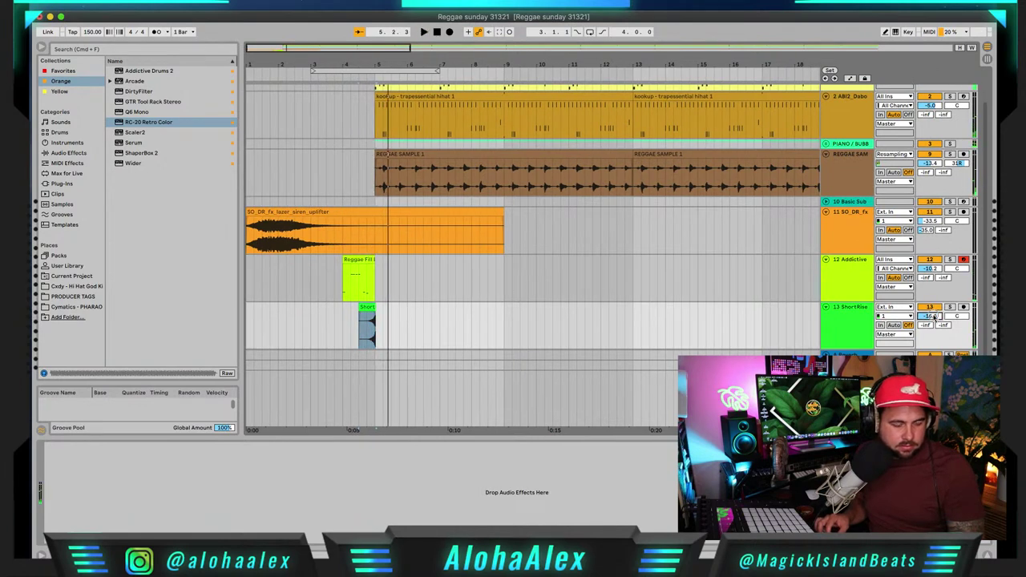
Step: Find Mellotron V among the VST plug-ins, load it onto a new MIDI track and activate its license
scroll(625, 252, up, 2)
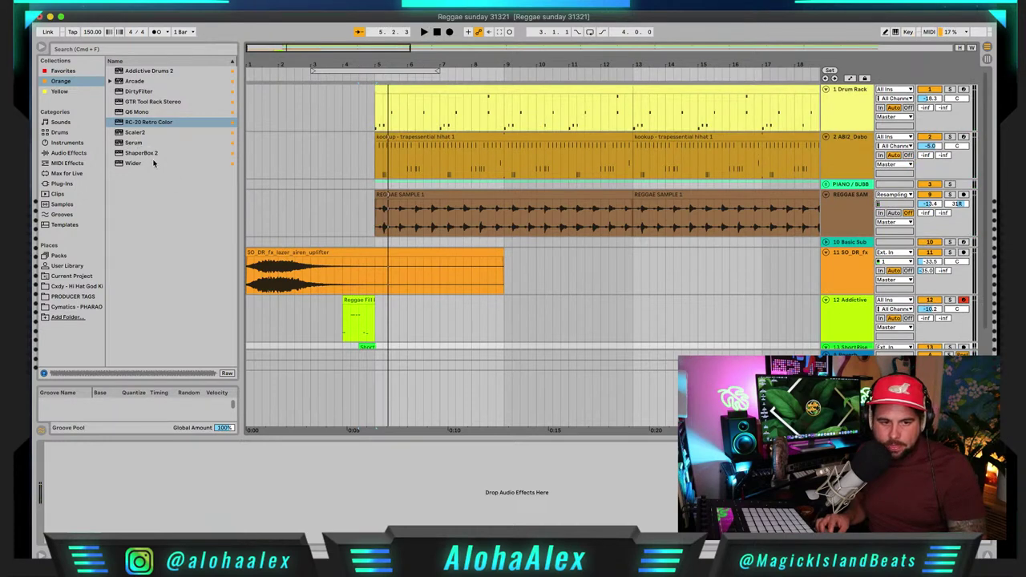
click(69, 153)
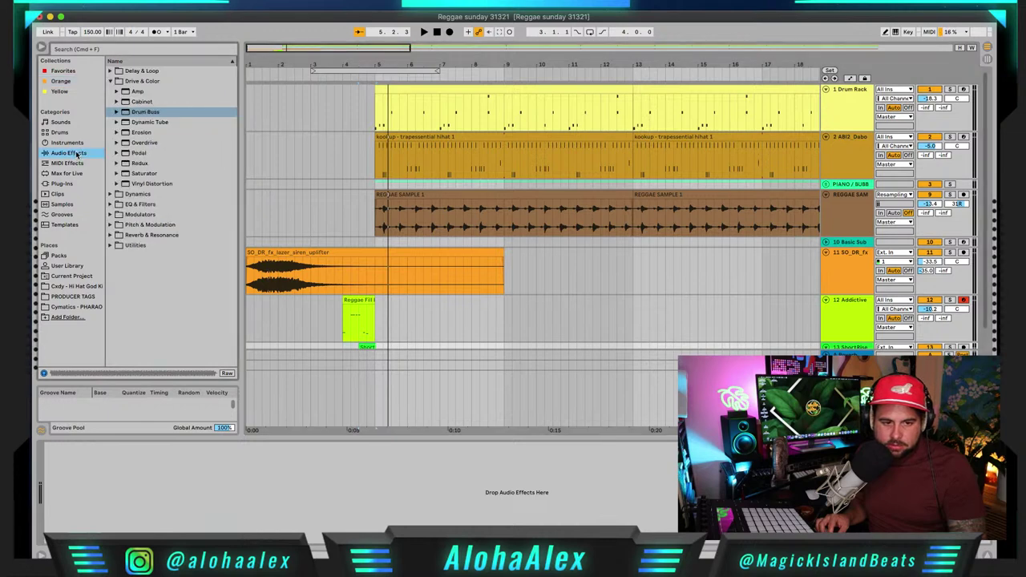
click(110, 81)
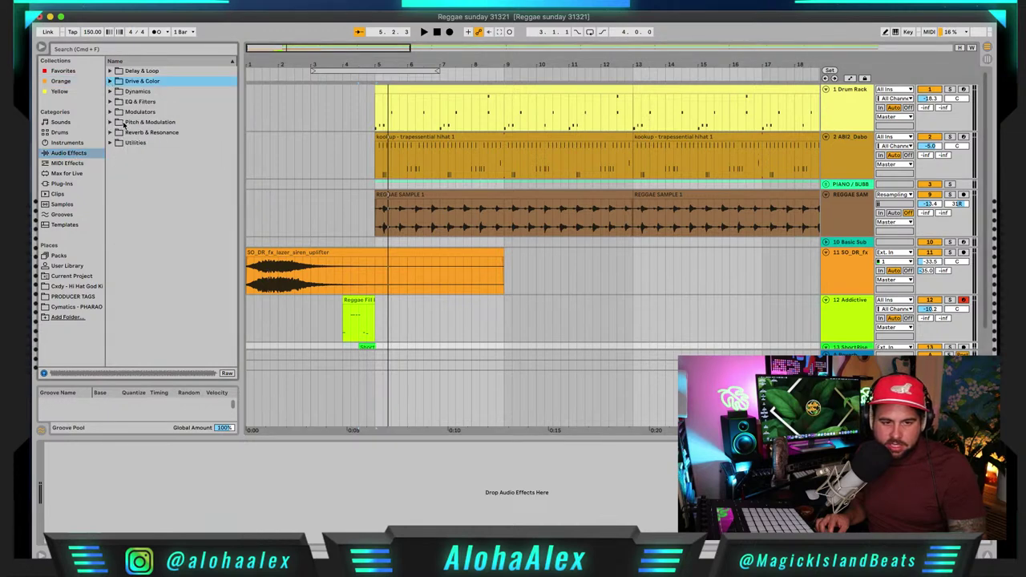
click(63, 183)
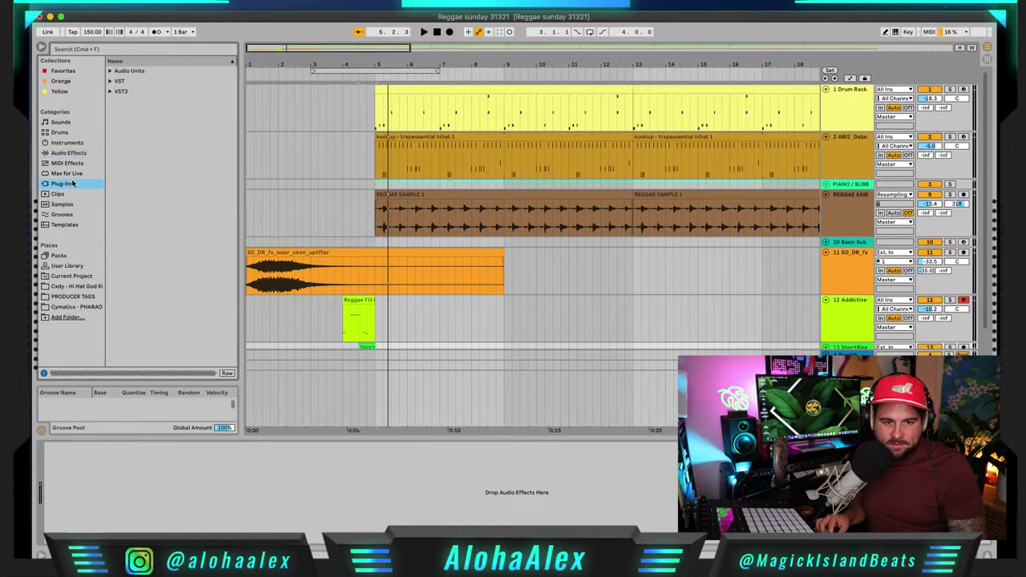
click(111, 81)
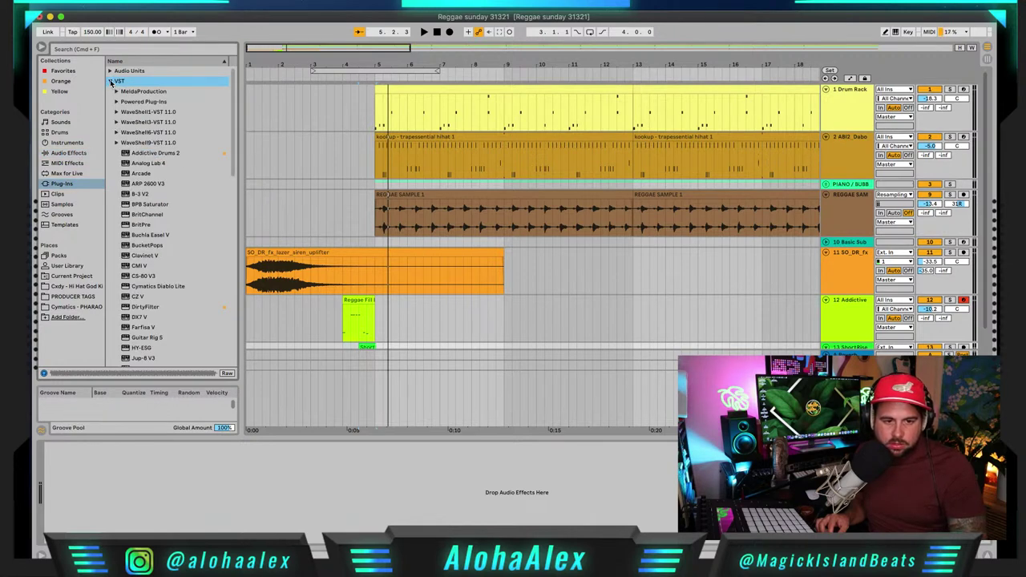
scroll(122, 208, down, 5)
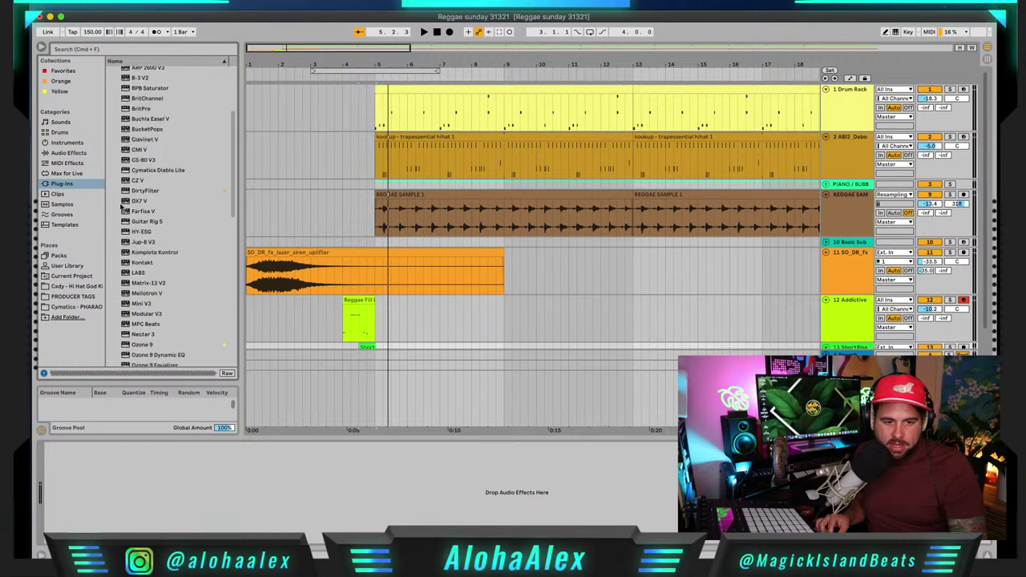
drag(143, 231, 419, 323)
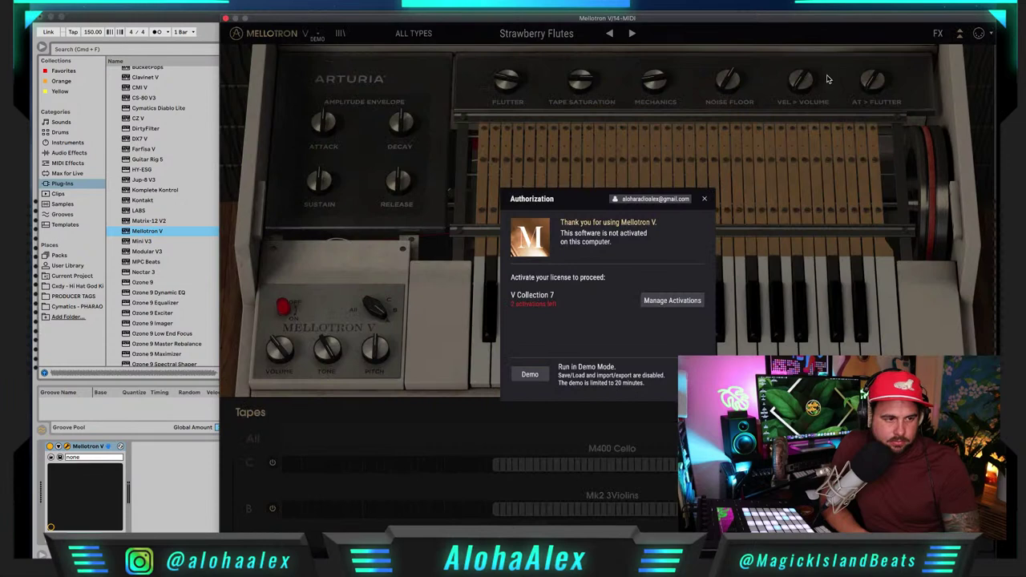
key(super+Tab)
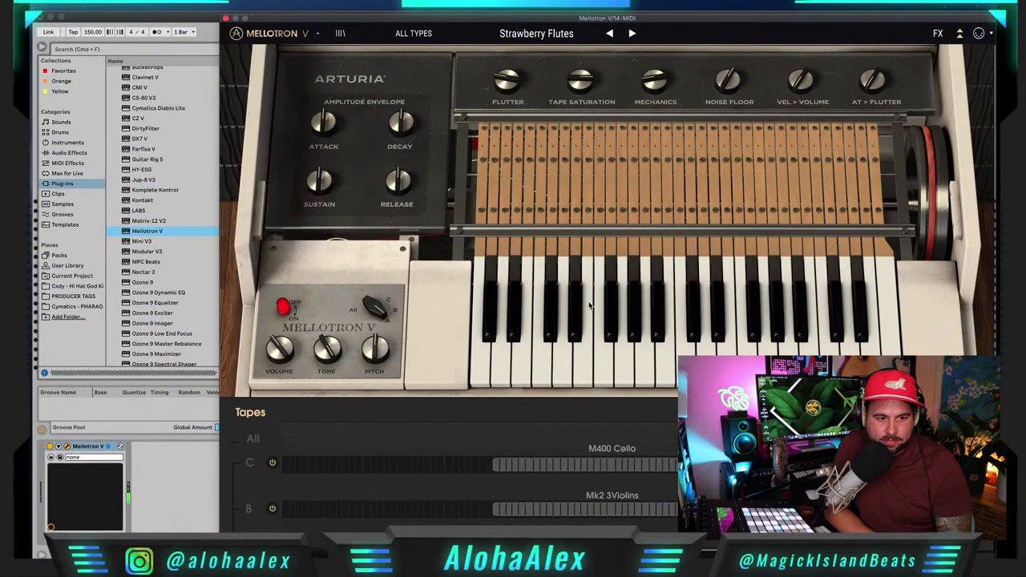
Step: Adjust the release and set the sustain to 0.041 on the Mellotron V Strawberry Flutes preset, and close its window
scroll(589, 305, down, 3)
scroll(589, 306, down, 1)
scroll(484, 186, up, 4)
drag(400, 181, 425, 124)
drag(320, 170, 324, 184)
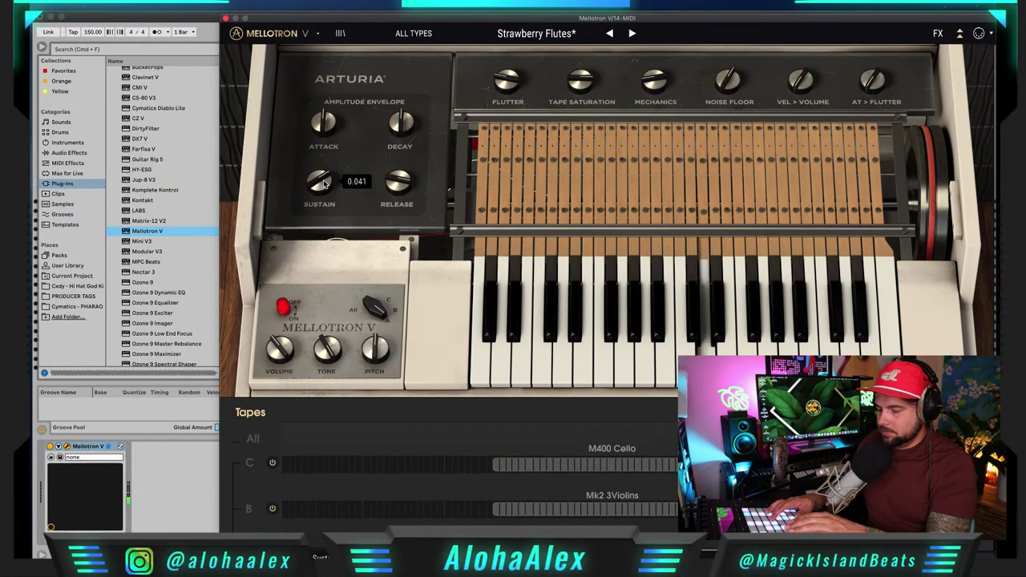
click(227, 19)
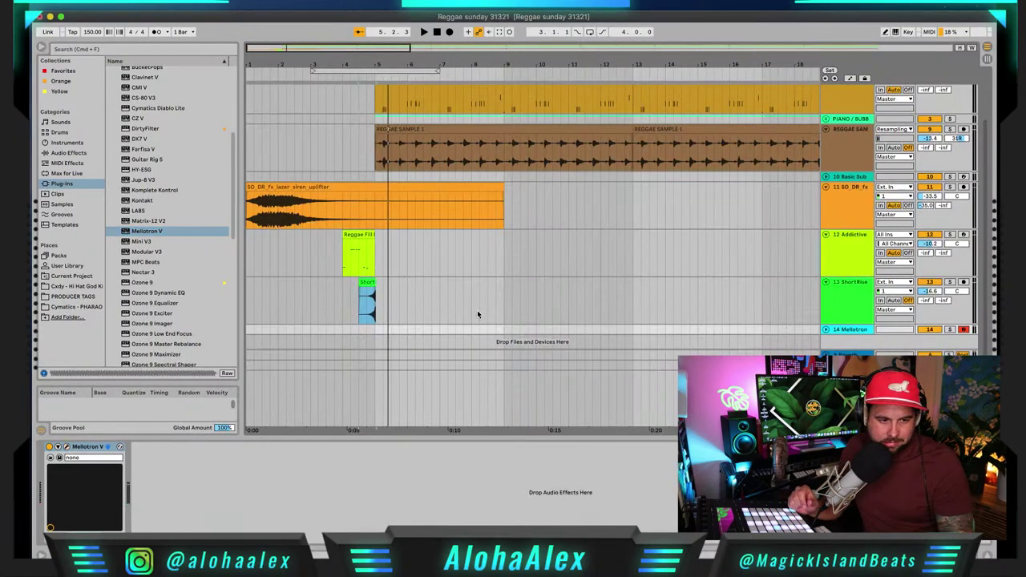
Step: Unfold the PIANO / BUBBLE group and look through the instrument tracks inside it
scroll(476, 313, down, 1)
scroll(471, 288, up, 2)
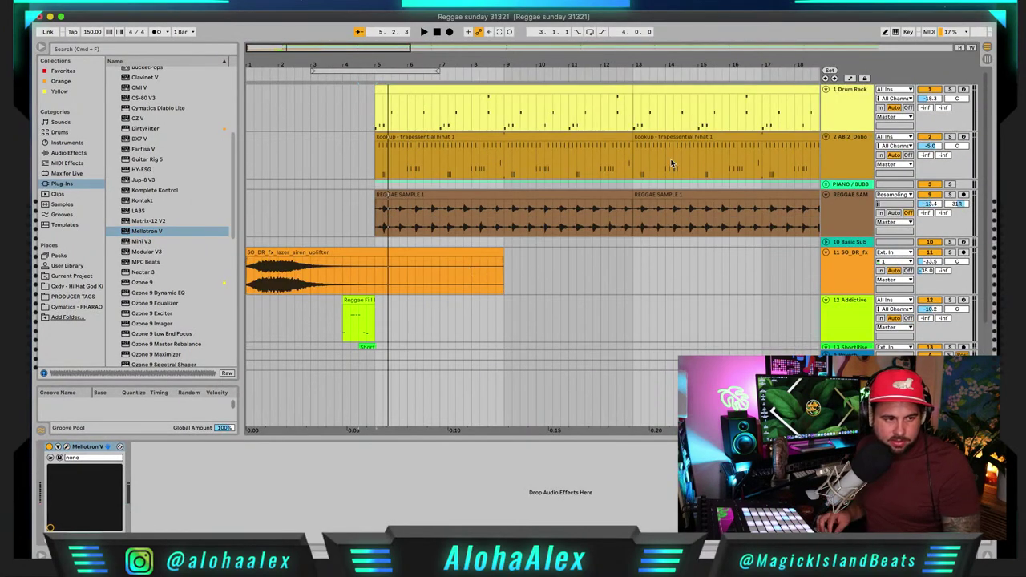
scroll(863, 179, down, 2)
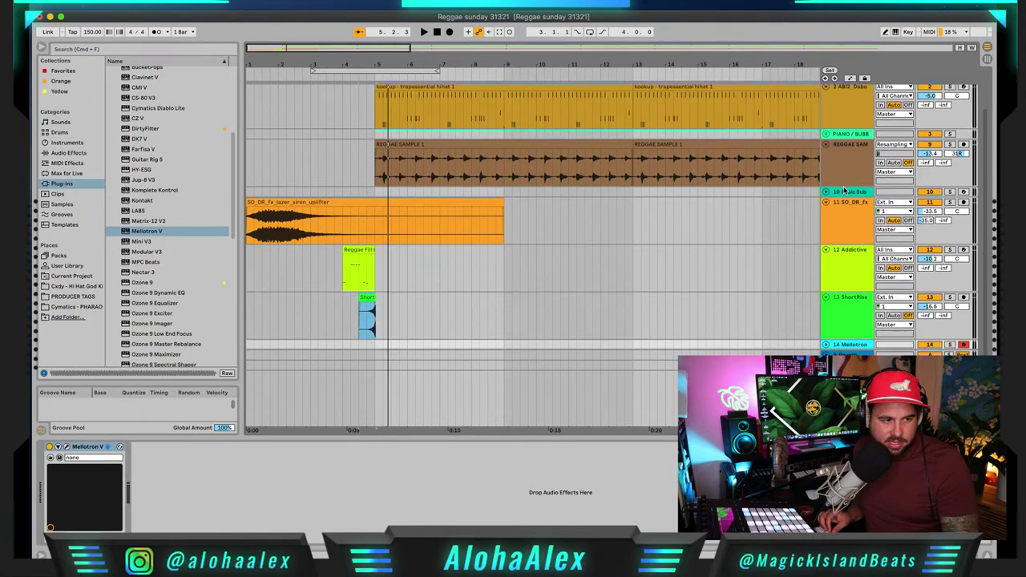
click(826, 133)
scroll(665, 165, down, 1)
click(828, 152)
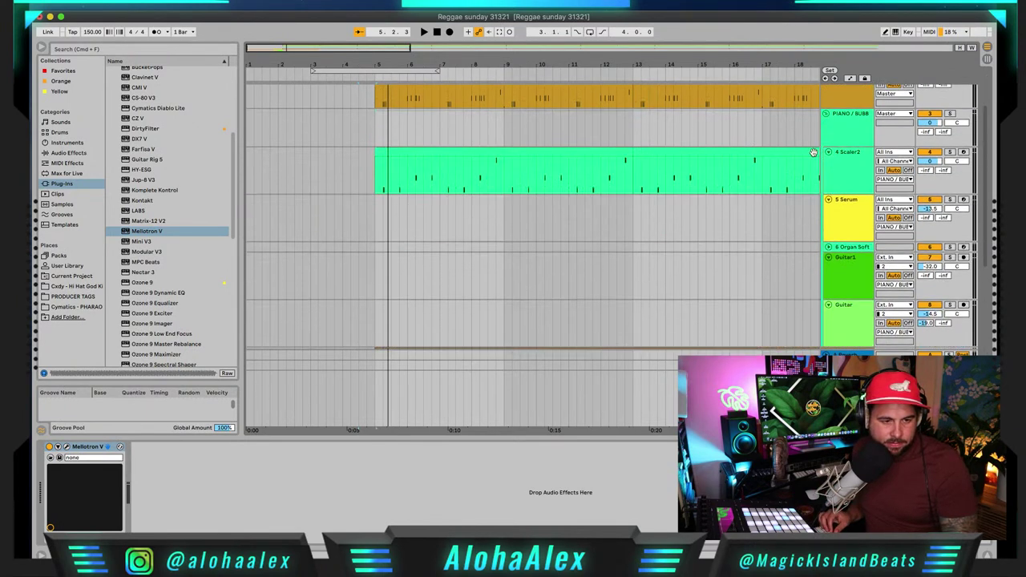
scroll(625, 157, down, 2)
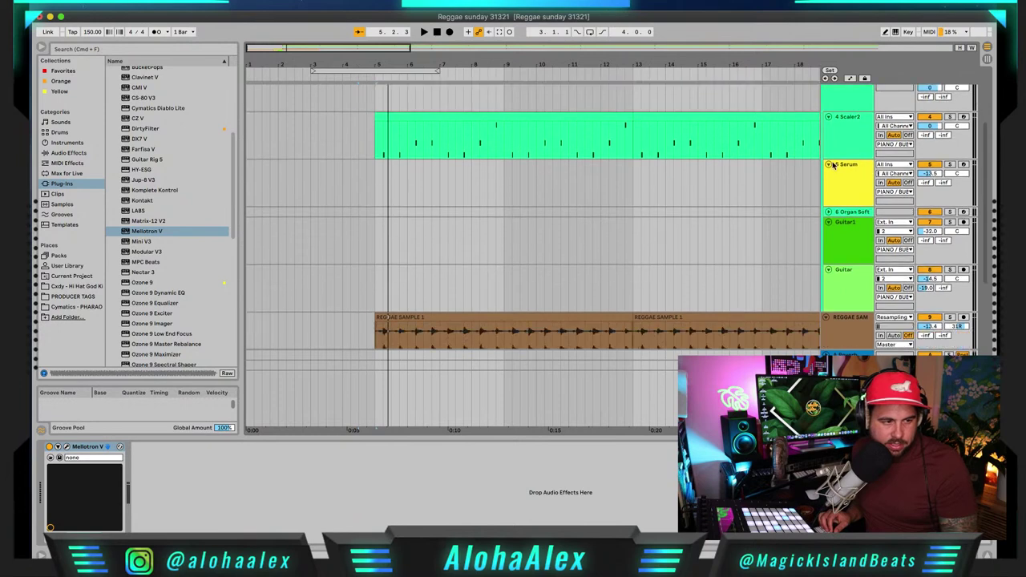
Step: Select the Scaler2 track and unfold the Mellotron track 14 for access to its settings
click(847, 133)
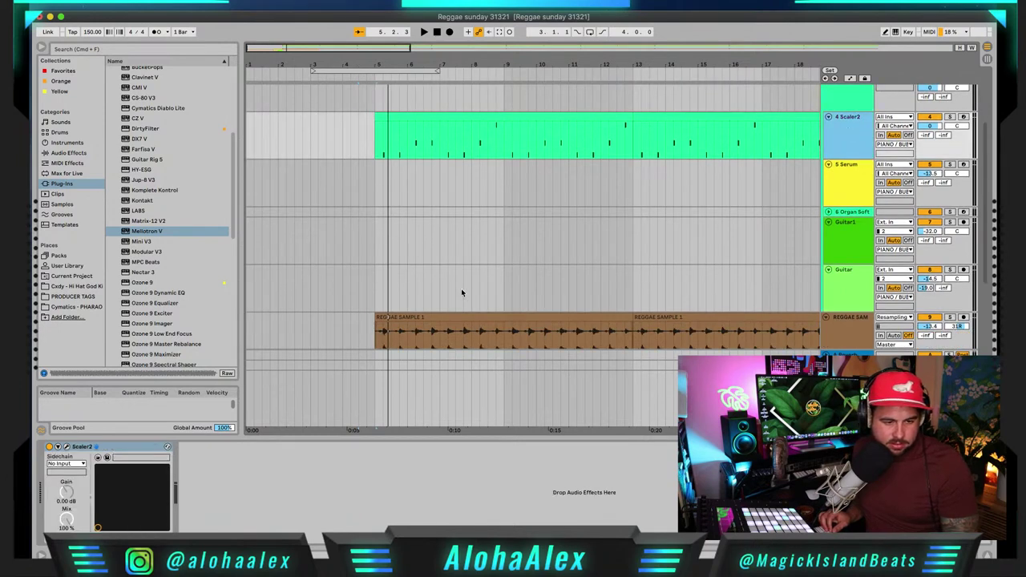
scroll(462, 289, down, 6)
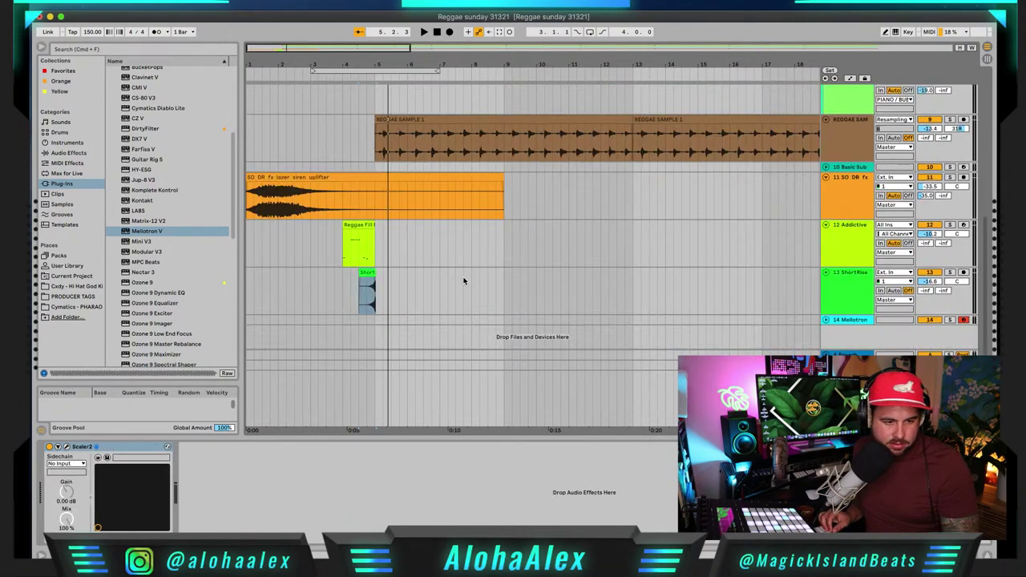
click(827, 320)
scroll(624, 289, down, 2)
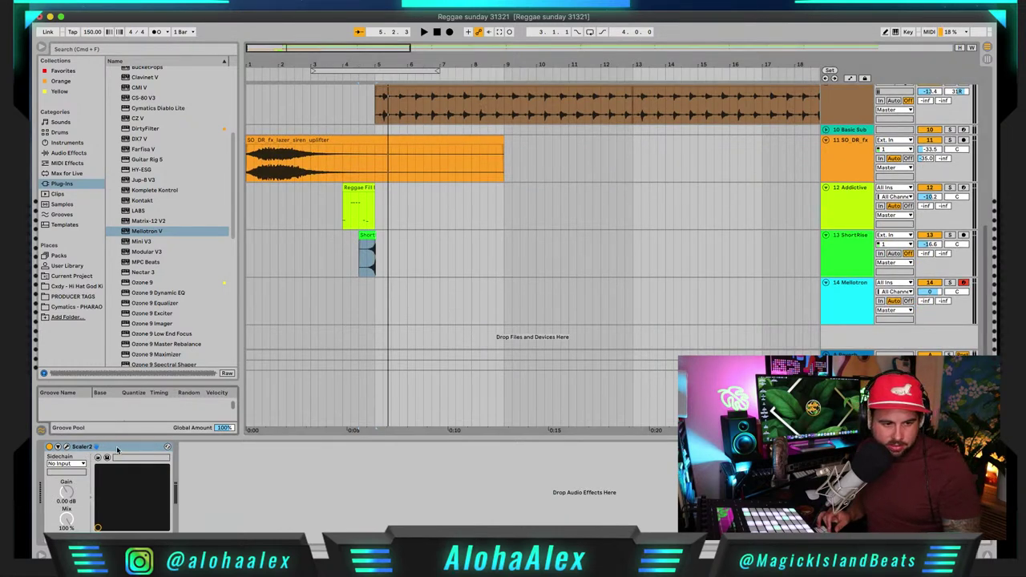
Step: Try to copy the Scaler2 device from track 4 onto the Mellotron track 14
key(ctrl+Up)
click(399, 301)
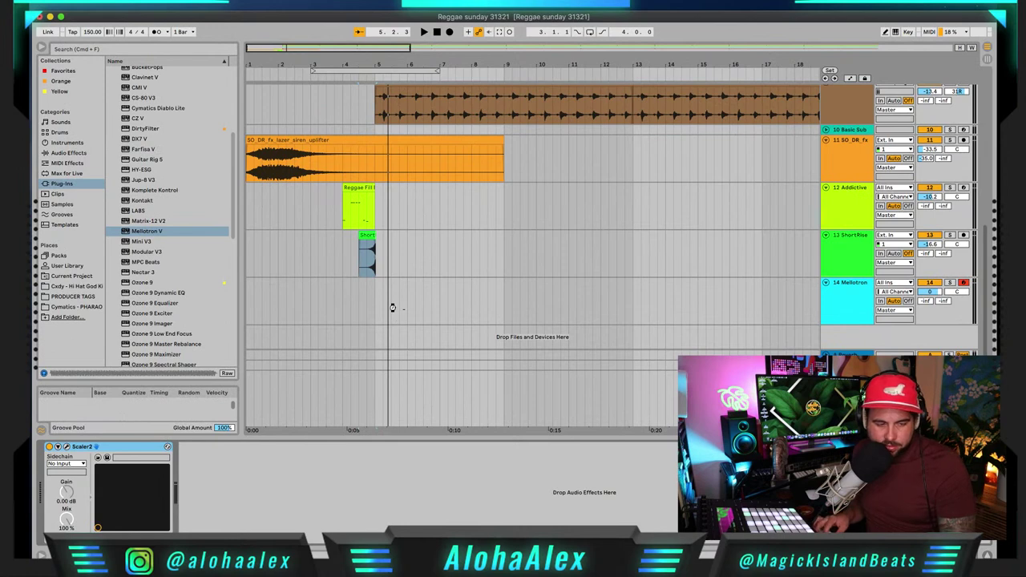
click(393, 306)
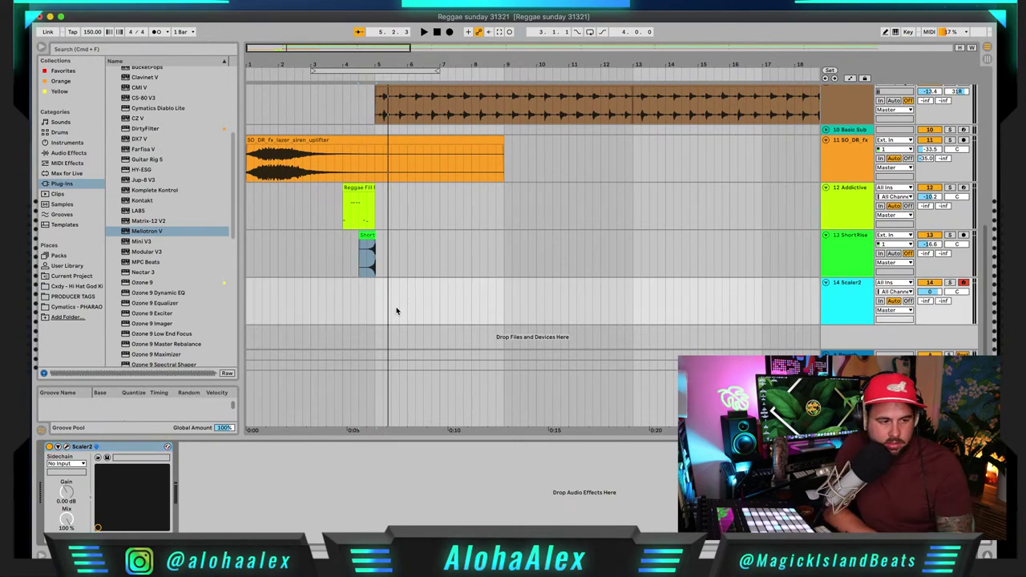
click(850, 297)
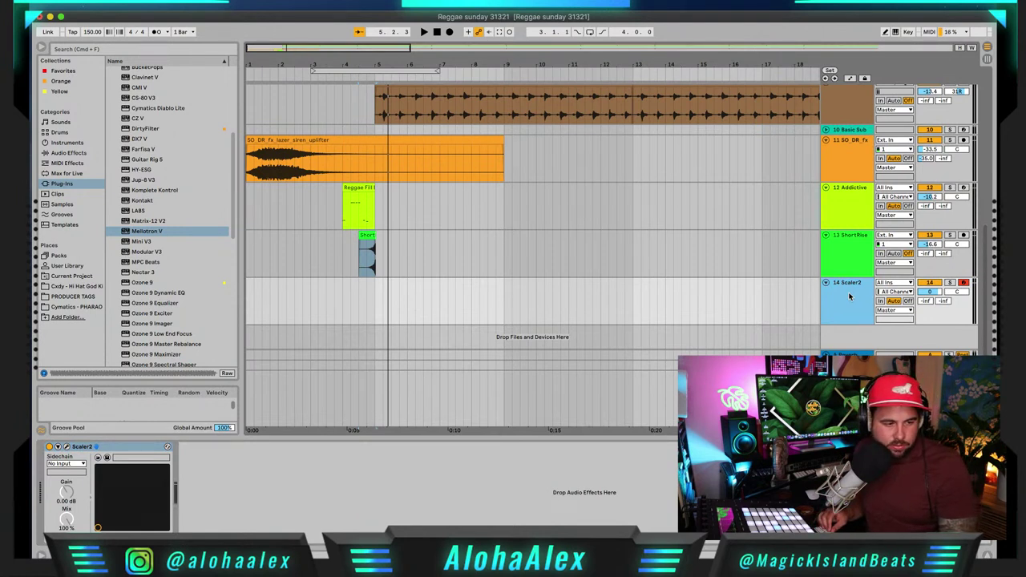
key(super+z)
Step: Copy the Mellotron V device into the empty area below track 14 as a new track and unfold that track
drag(75, 449, 385, 342)
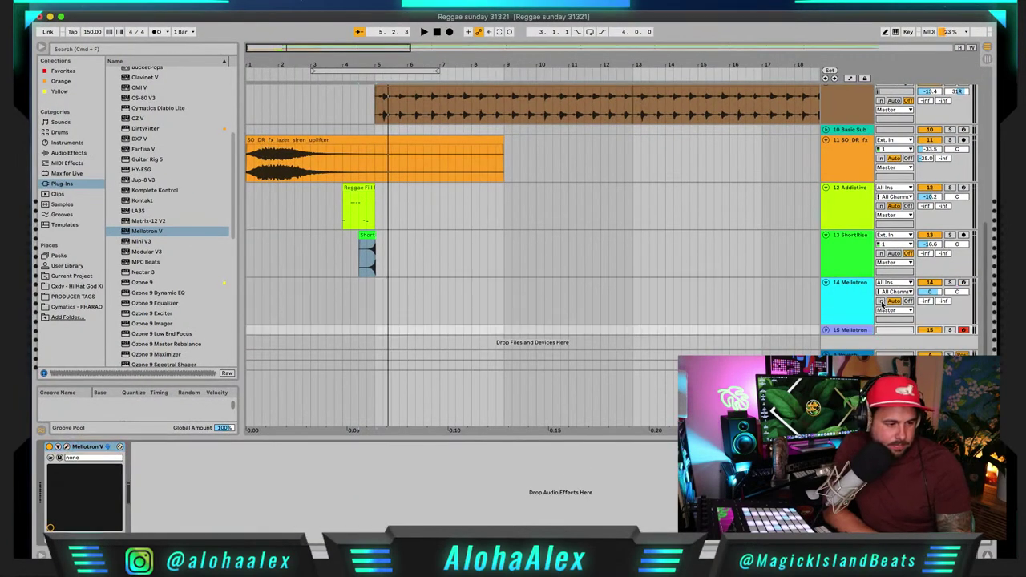
click(888, 310)
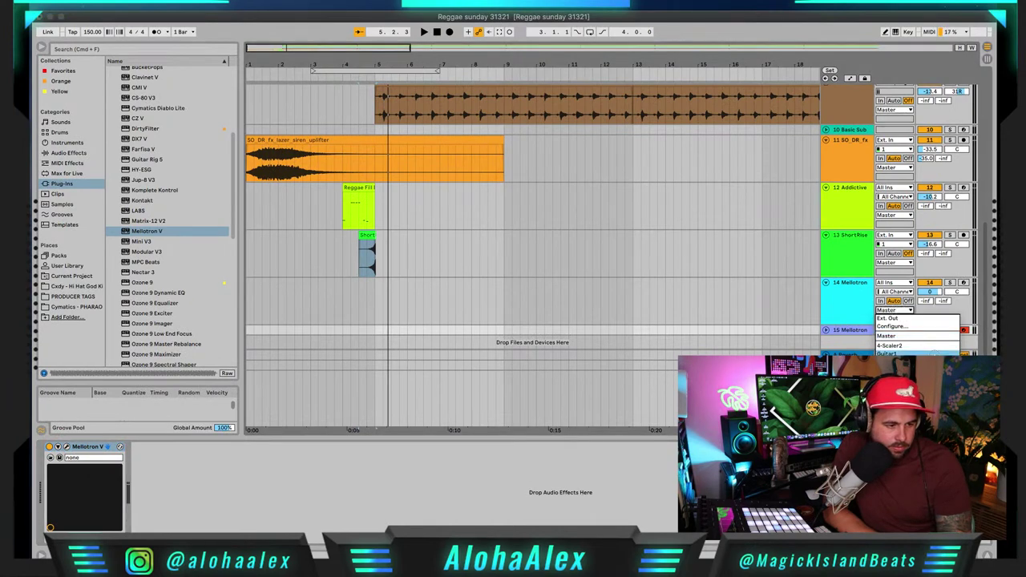
click(765, 329)
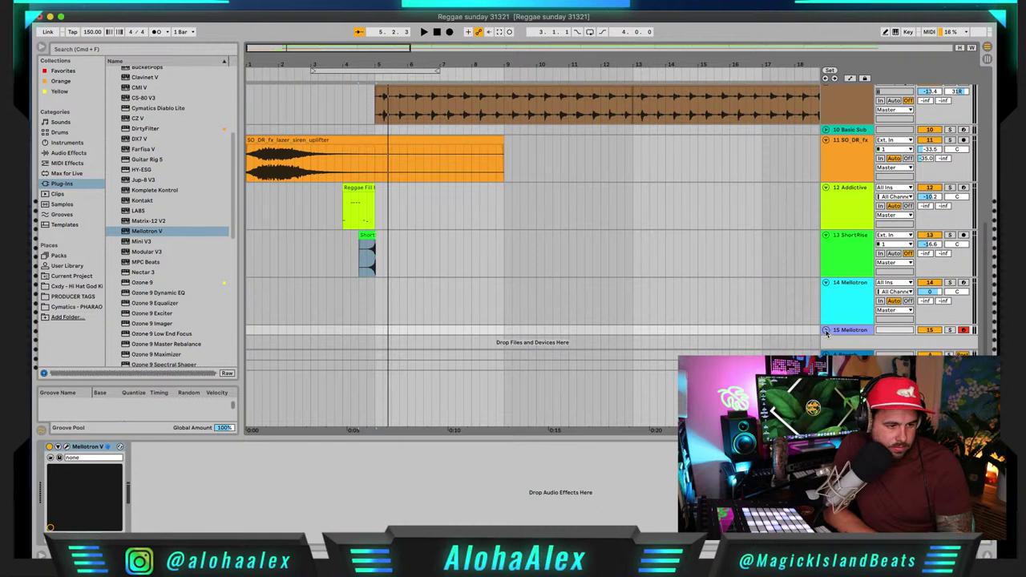
click(826, 330)
click(853, 319)
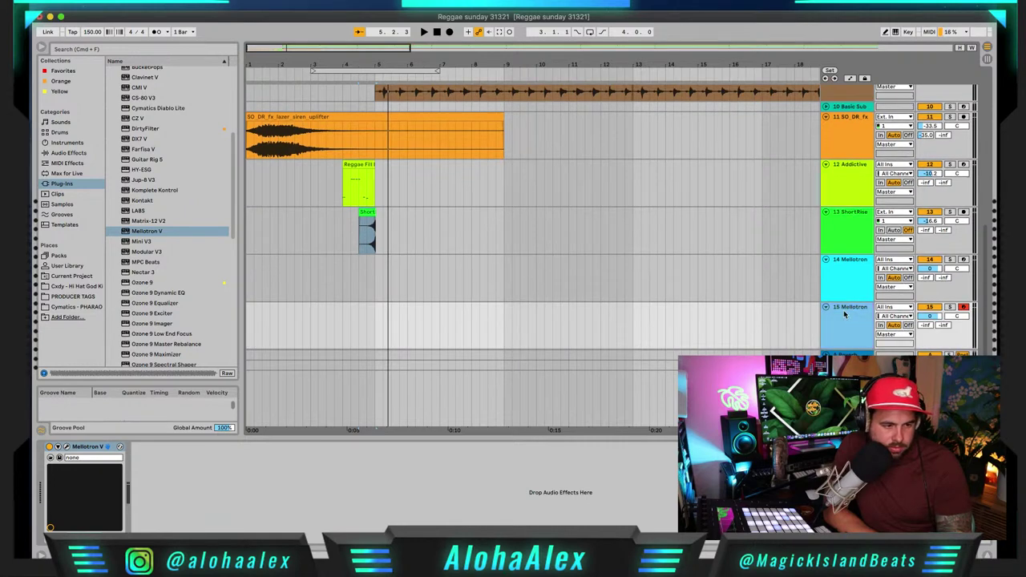
Step: Delete the Mellotron V device from the new track 15
click(842, 269)
click(847, 315)
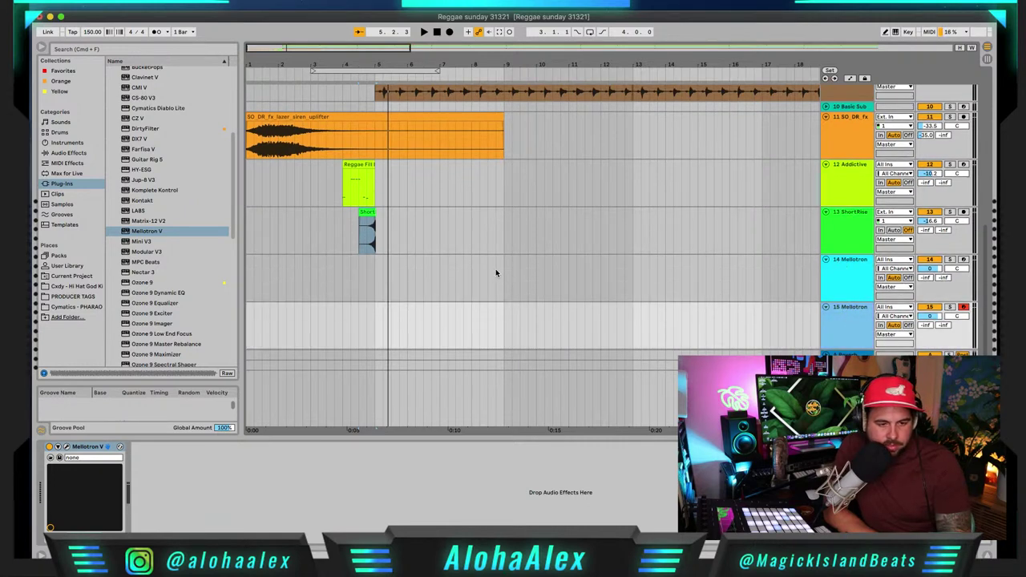
scroll(496, 273, down, 1)
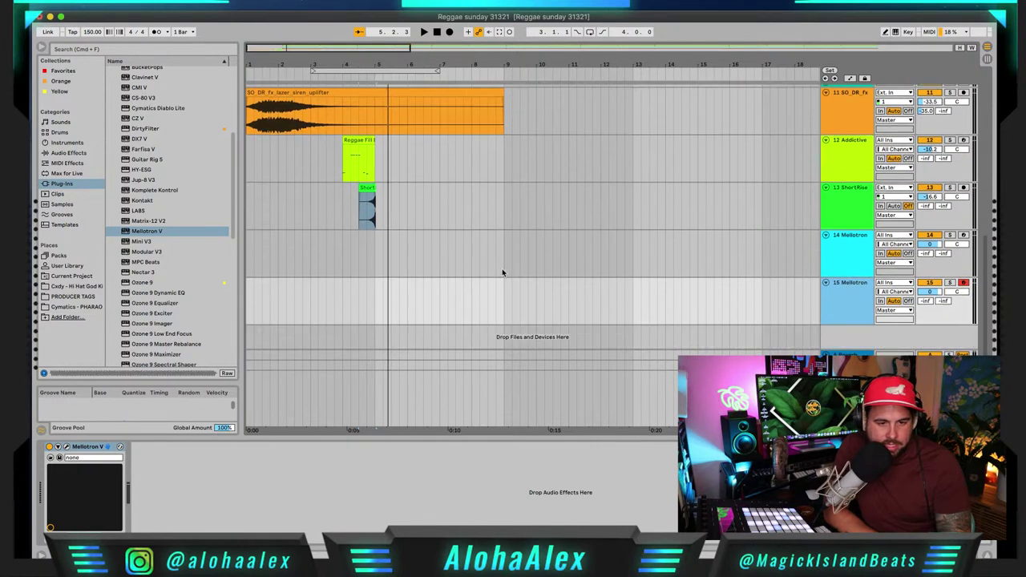
click(86, 448)
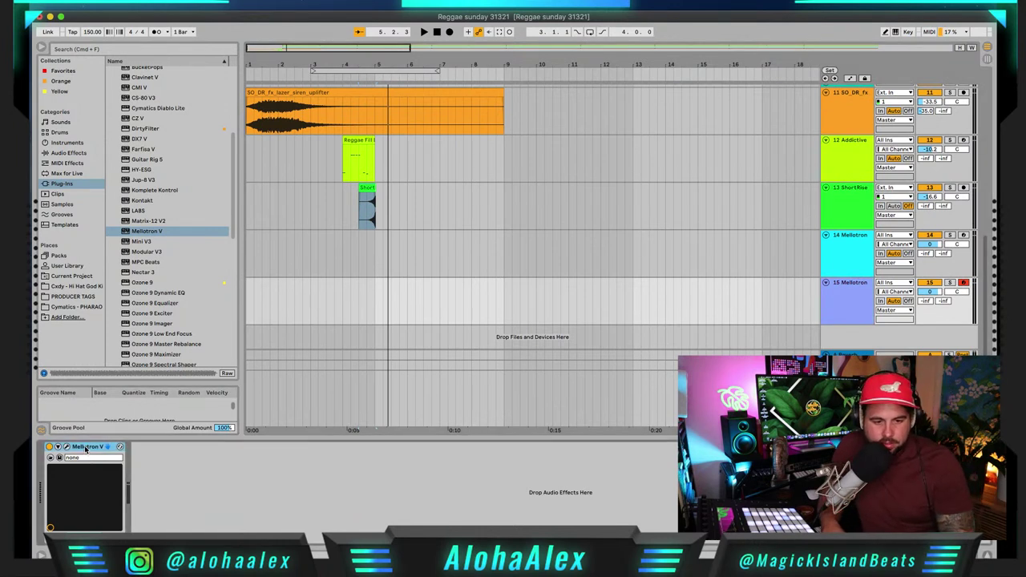
key(Delete)
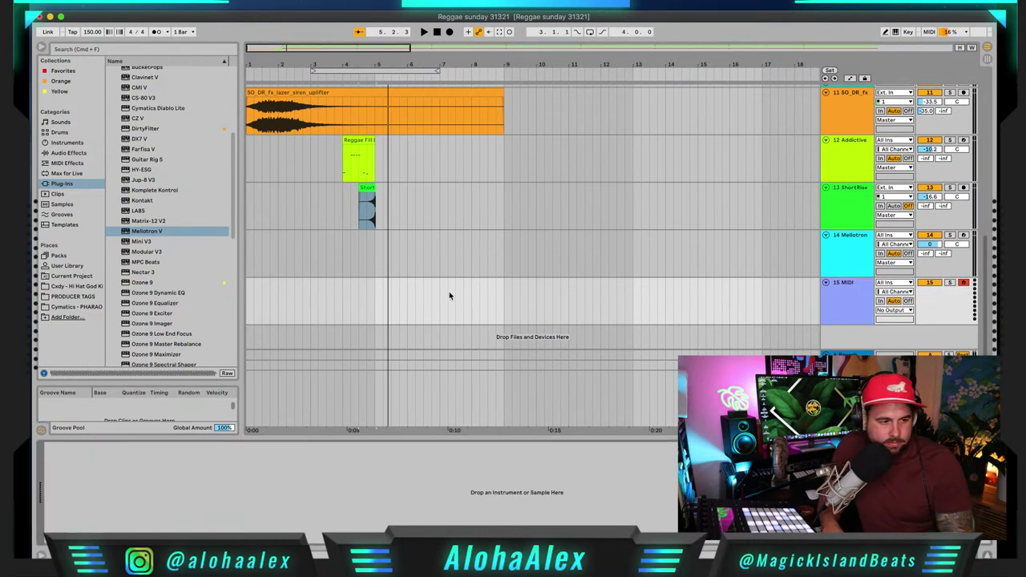
Step: Copy the Scaler2 device from track 4 onto the empty MIDI track 15
click(841, 251)
scroll(413, 181, up, 10)
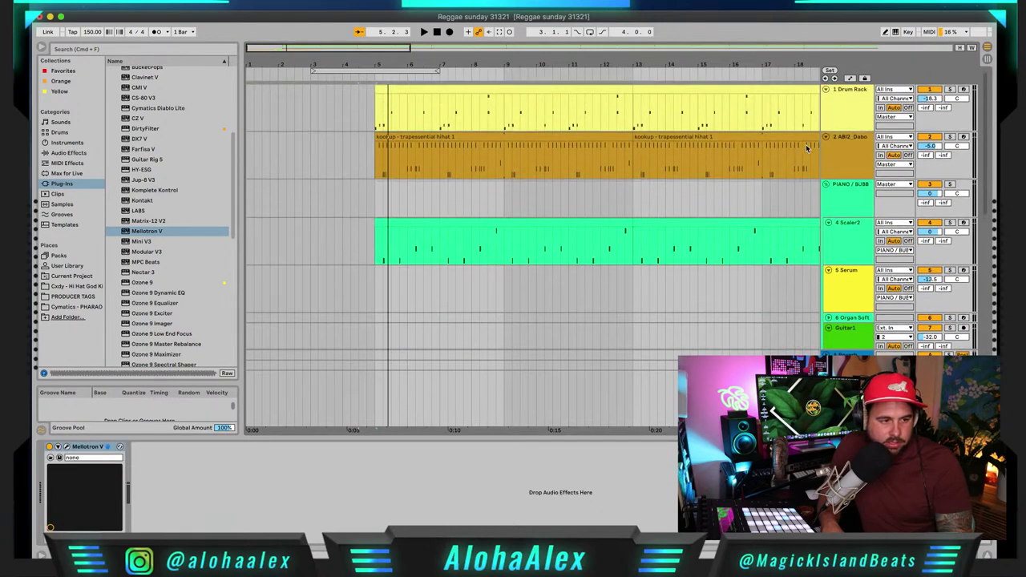
click(846, 232)
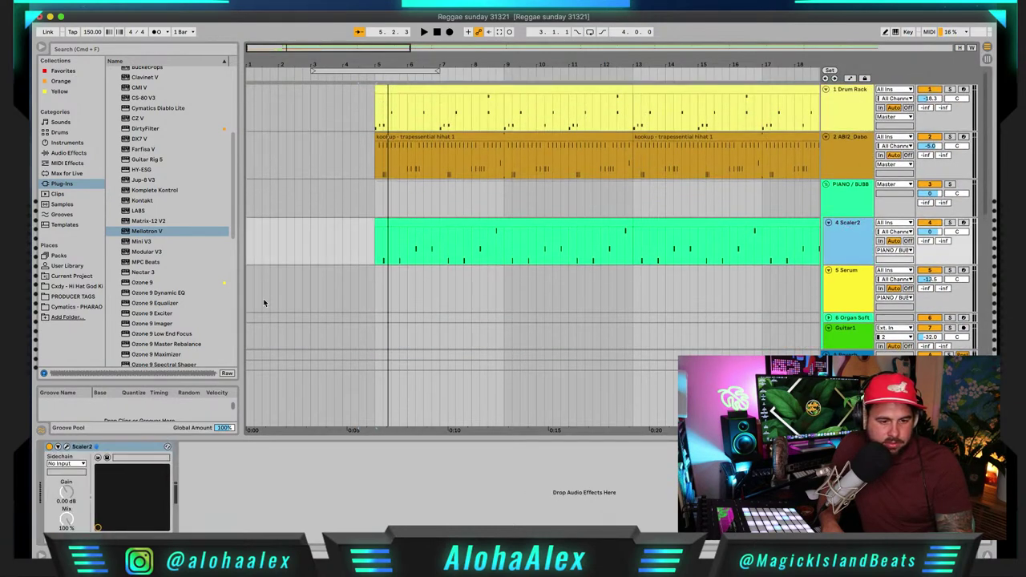
scroll(470, 346, down, 10)
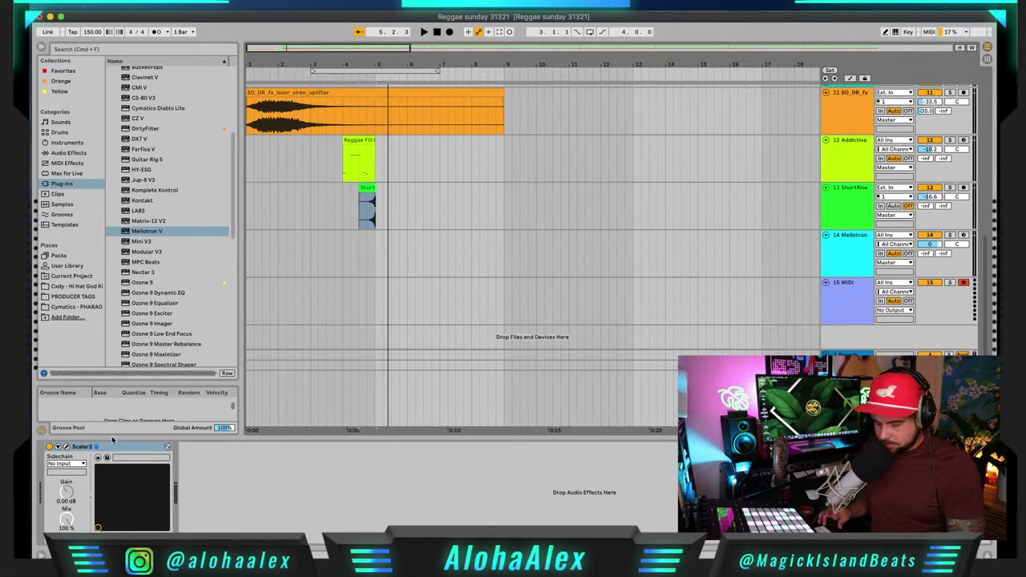
drag(116, 450, 470, 304)
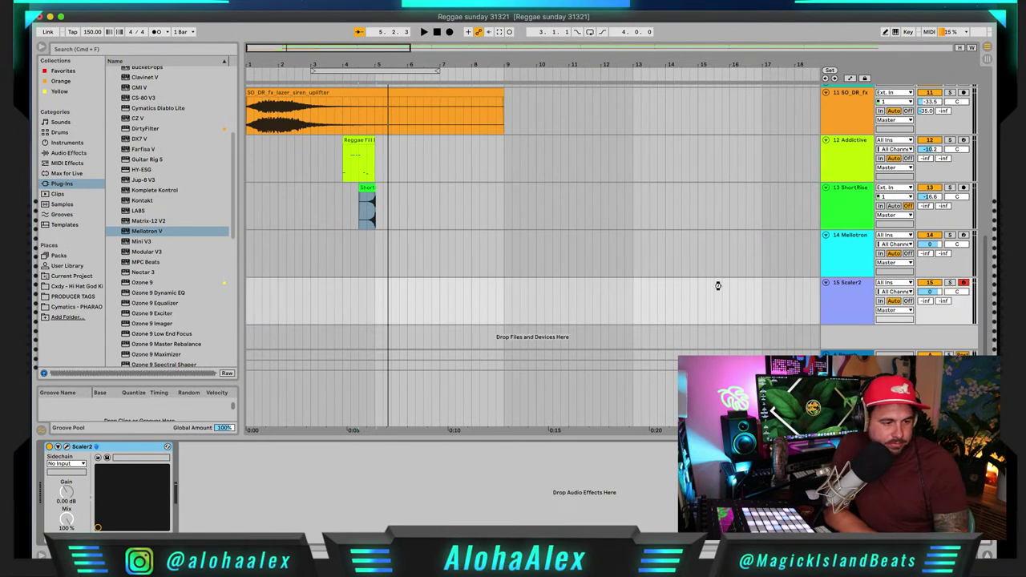
Step: Rename track 15 as MELLO SCALER
key(super+r)
text(MELLO SCALE)
key(Return)
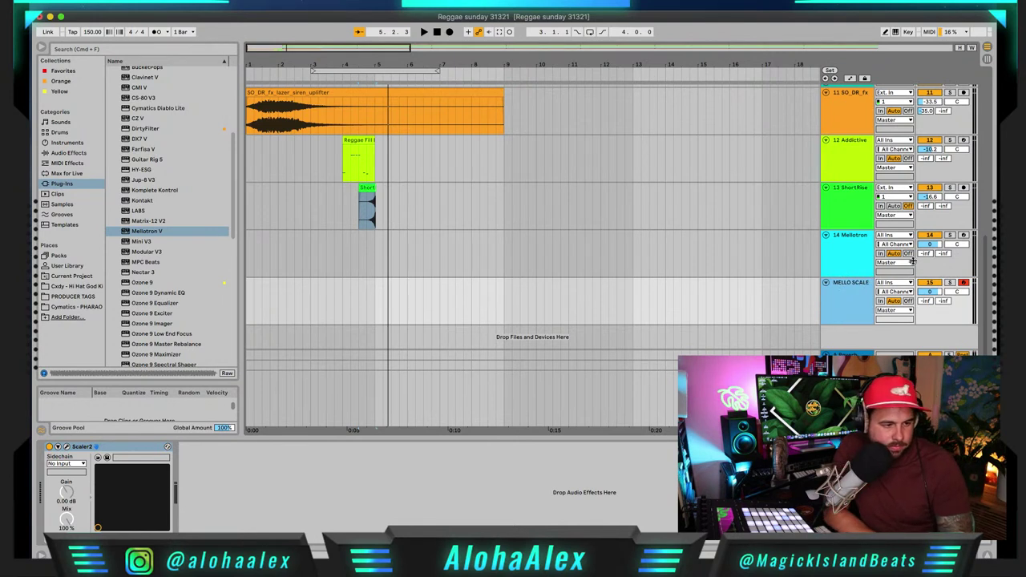
Step: Set the Mellotron track's MIDI input to MELLO SCALER with Scaler2 as the input channel
click(888, 235)
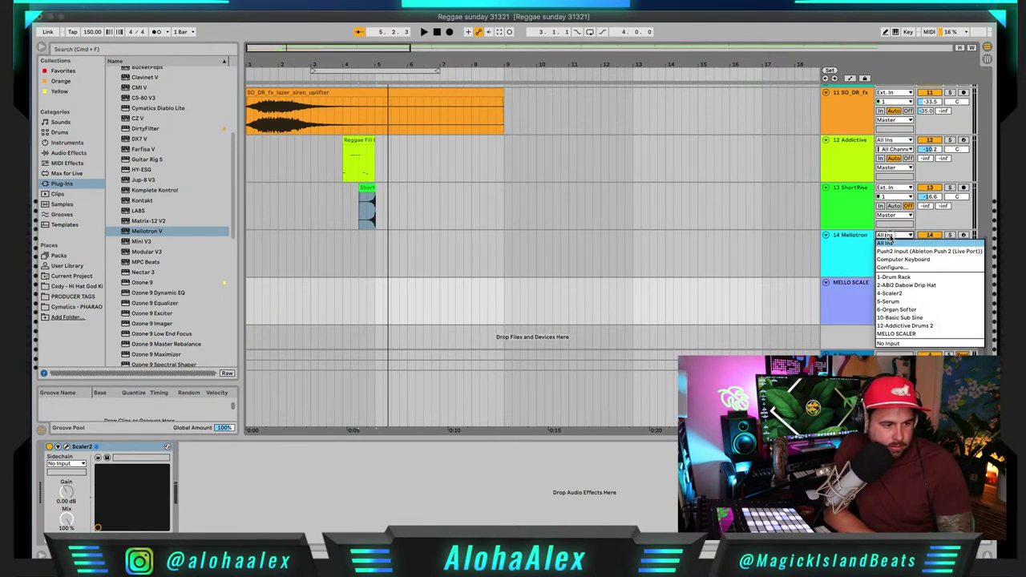
click(932, 335)
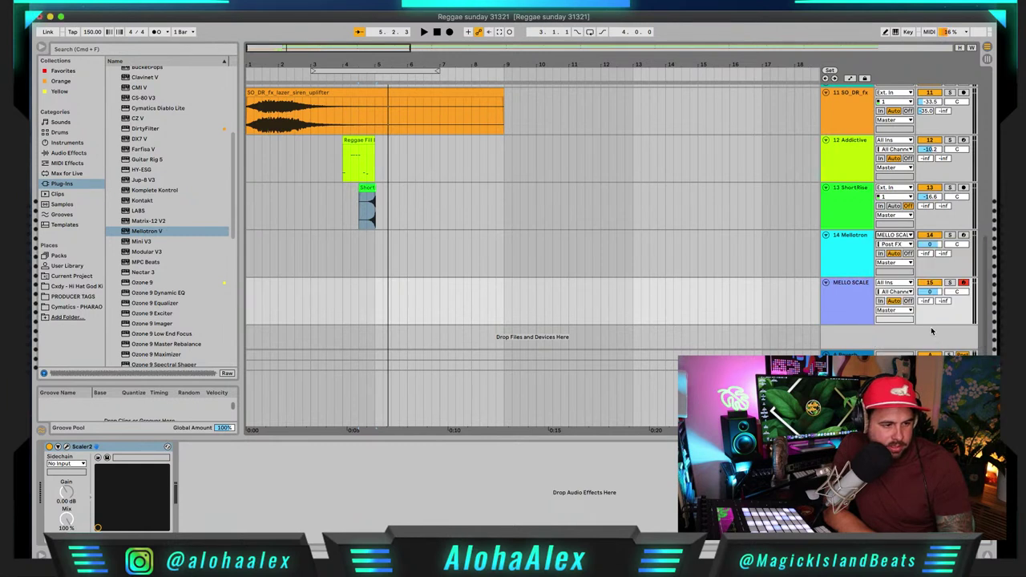
click(895, 262)
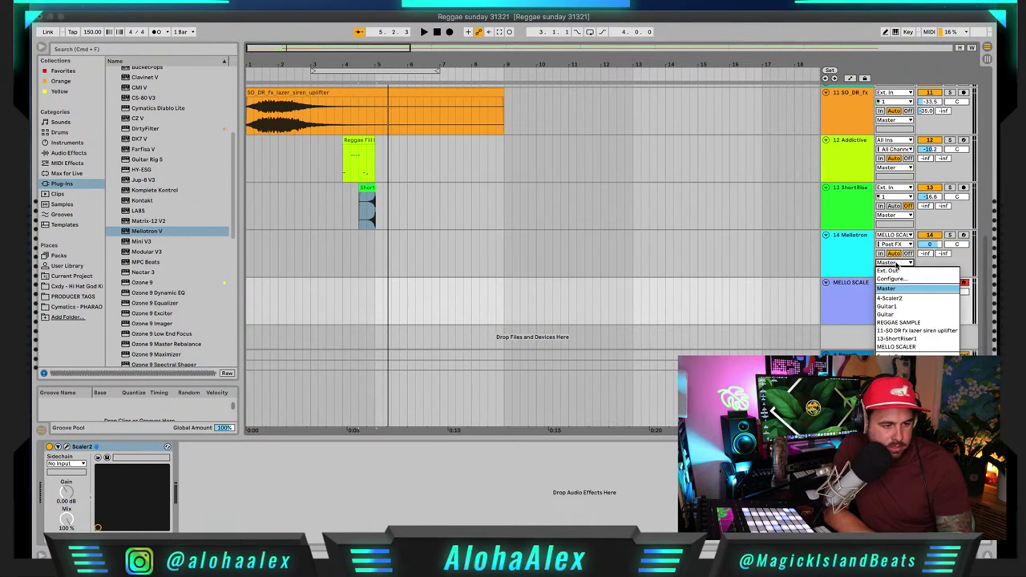
click(896, 265)
click(896, 244)
click(899, 273)
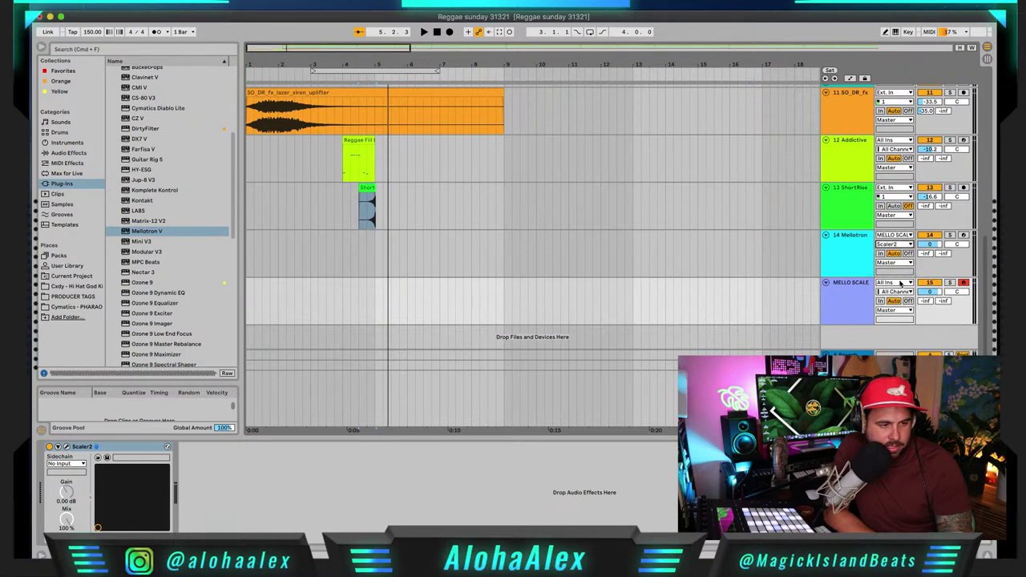
Step: Open Scaler2 on the MELLO SCALER track, preview the C min chord and enable Keys-Lock with Perform off
click(843, 287)
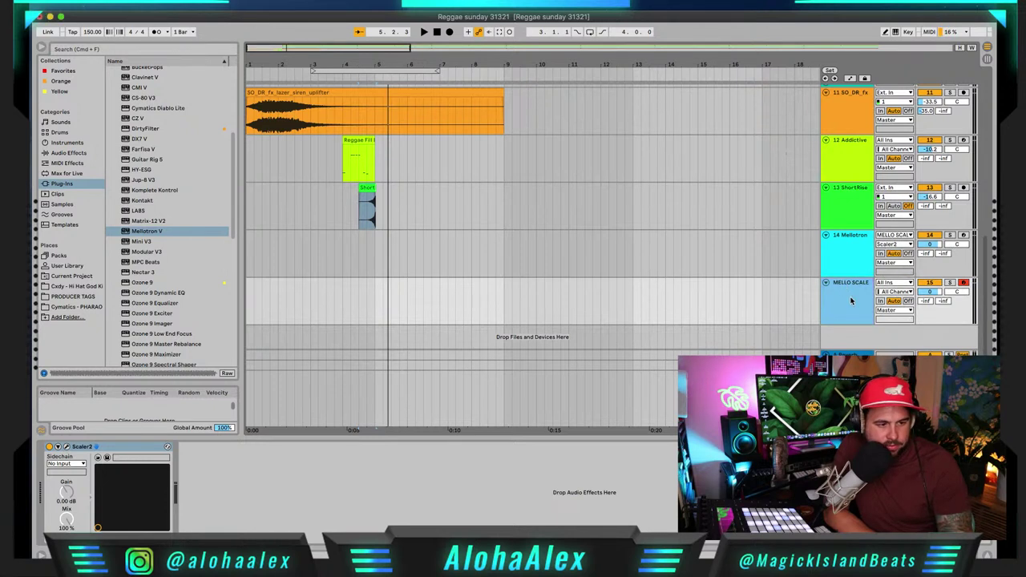
click(67, 447)
drag(630, 112, 192, 93)
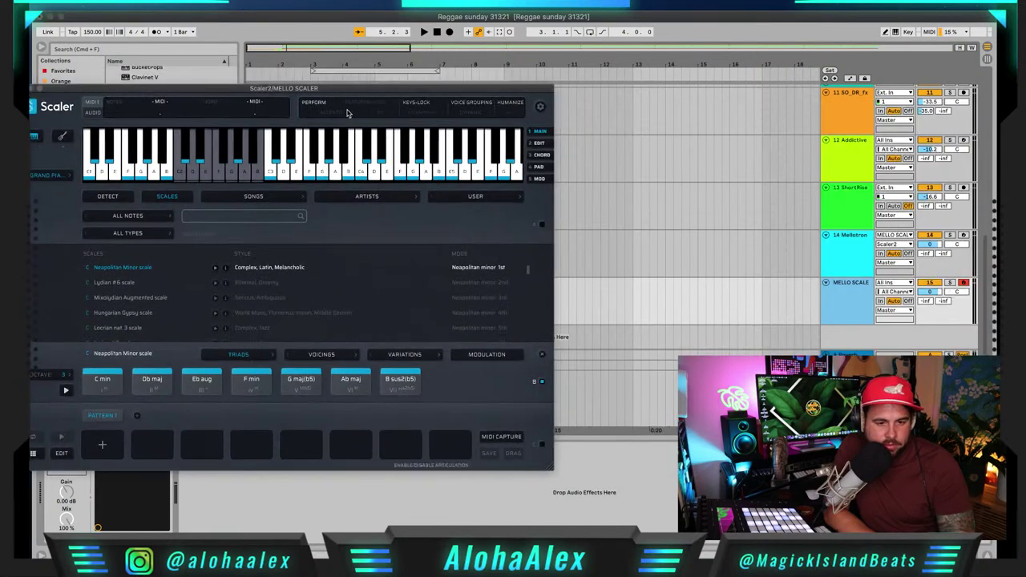
click(109, 383)
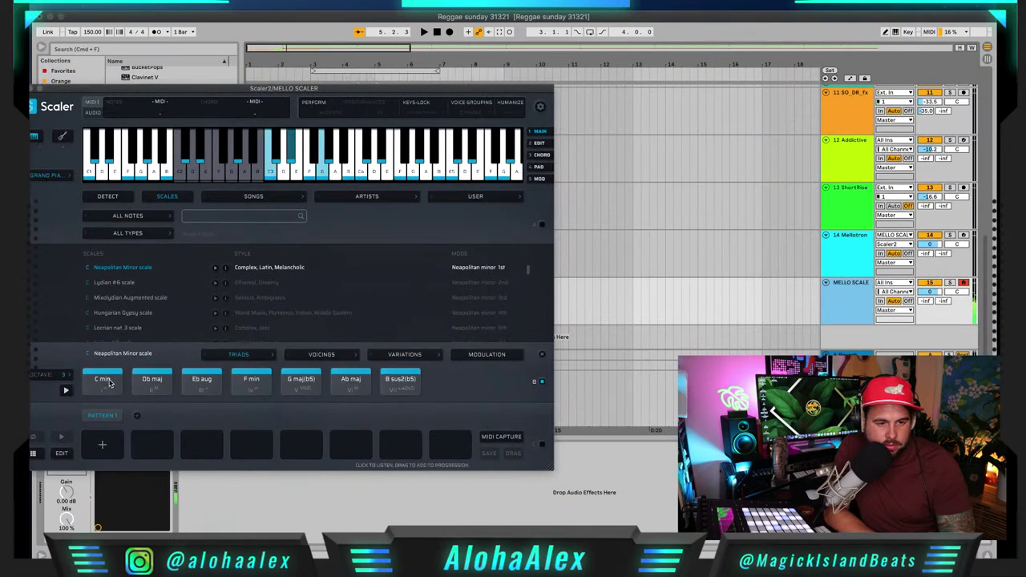
click(416, 104)
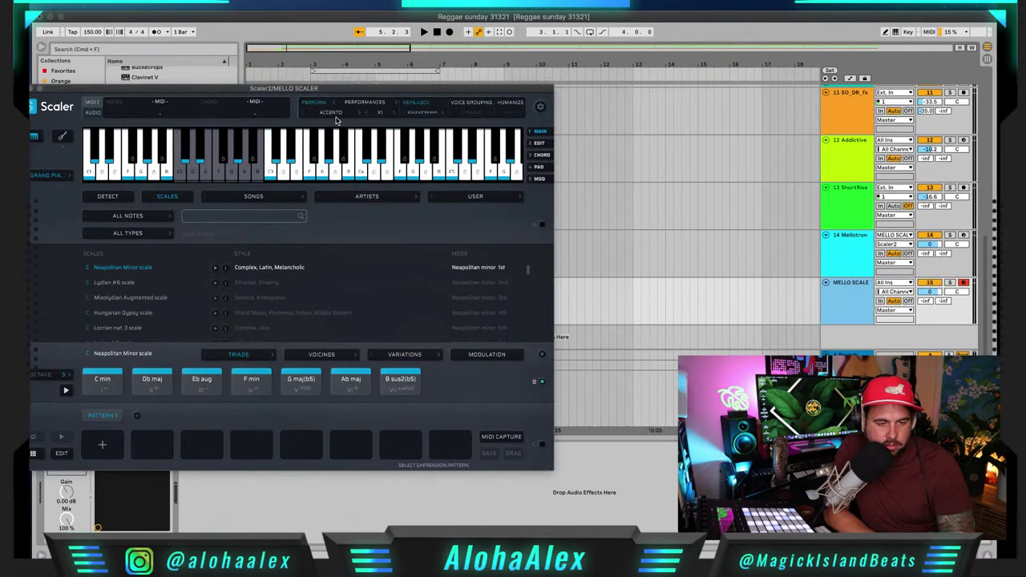
click(313, 104)
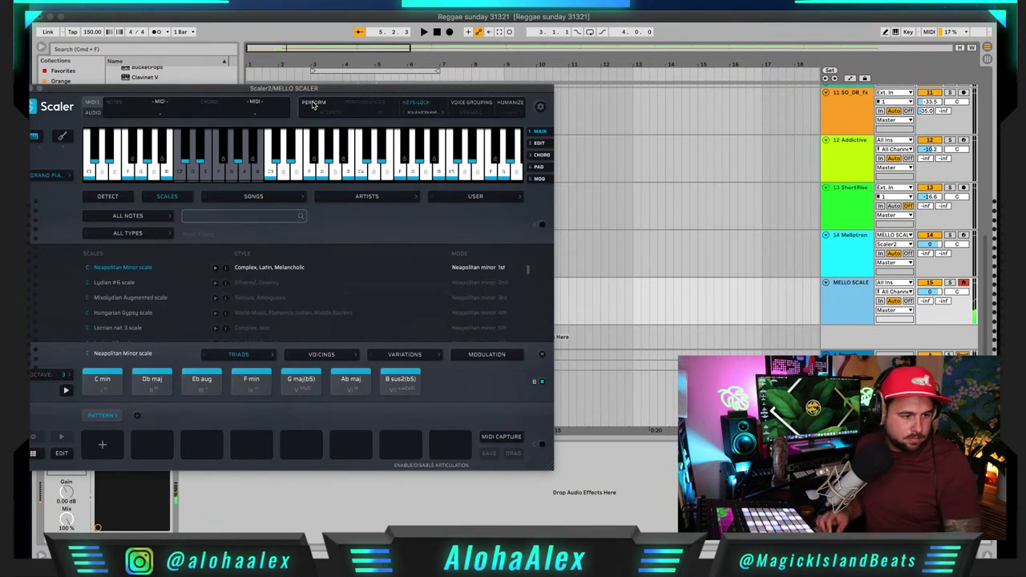
Step: Arm the Mellotron track for recording and switch off the MELLO SCALER track's own output
click(965, 235)
click(908, 301)
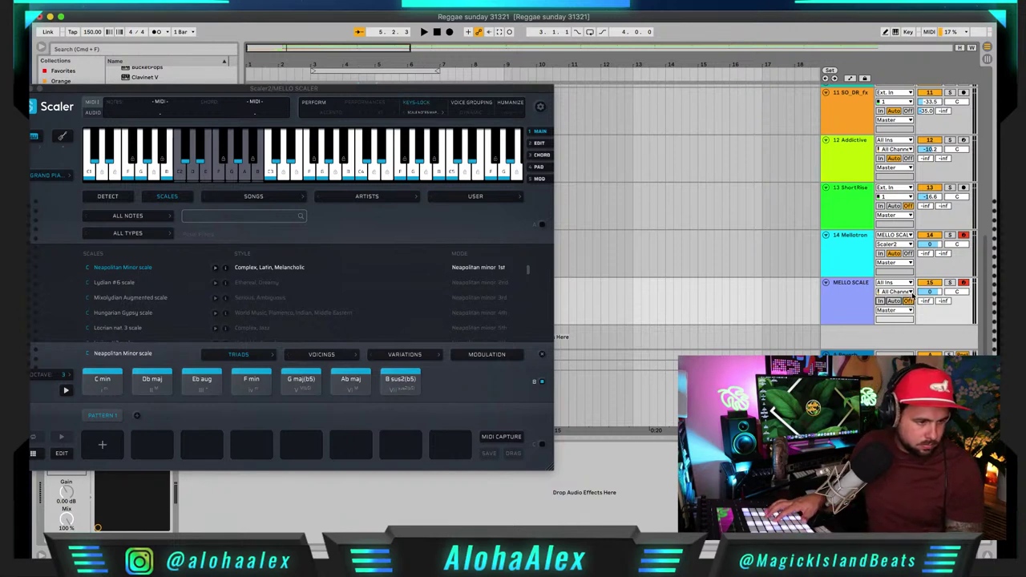
click(928, 283)
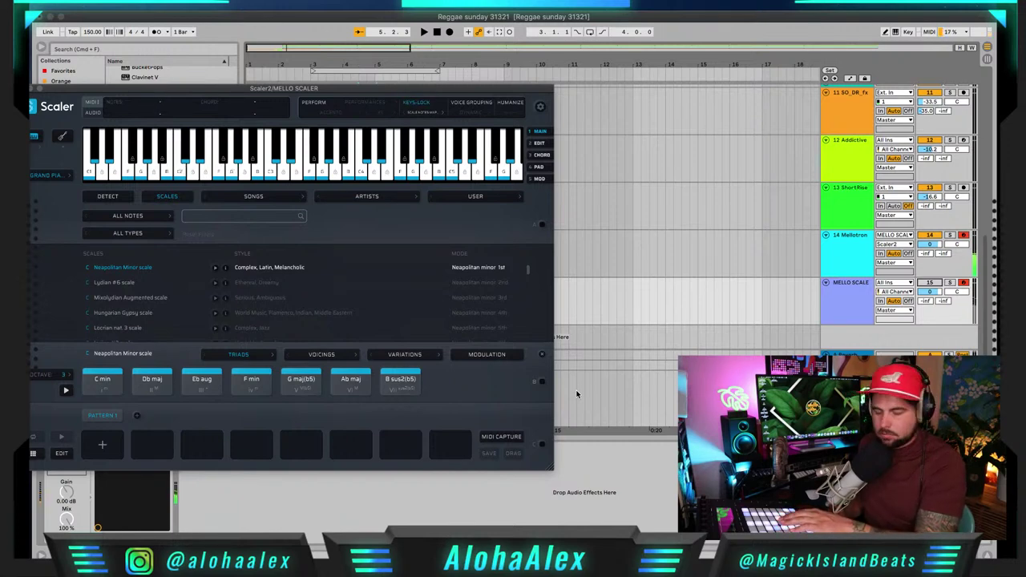
Step: Move the Scaler2 window below the track area and place the insert marker at 5.1.1 on the MELLO SCALER track
key(space)
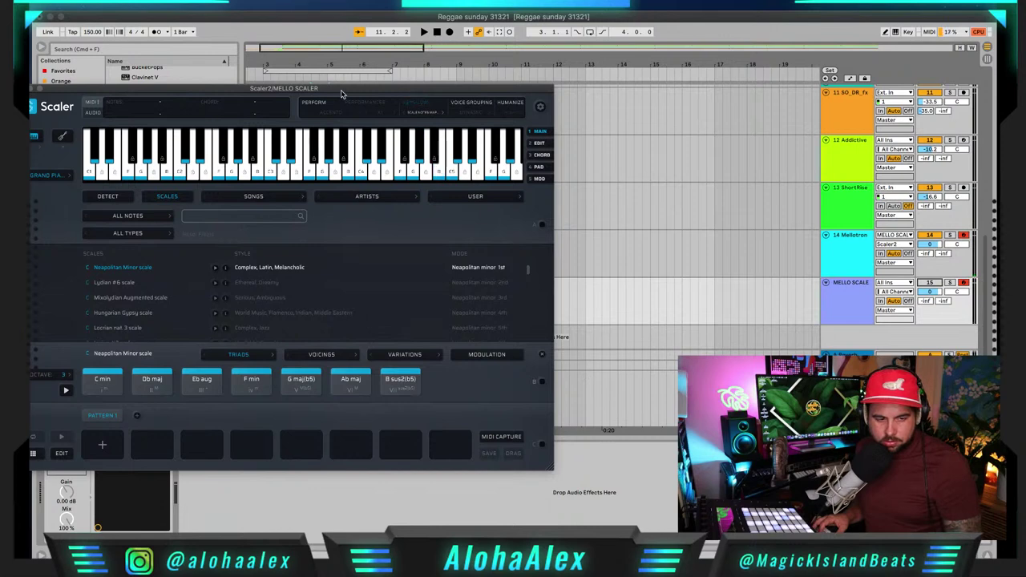
drag(345, 93, 480, 357)
click(335, 292)
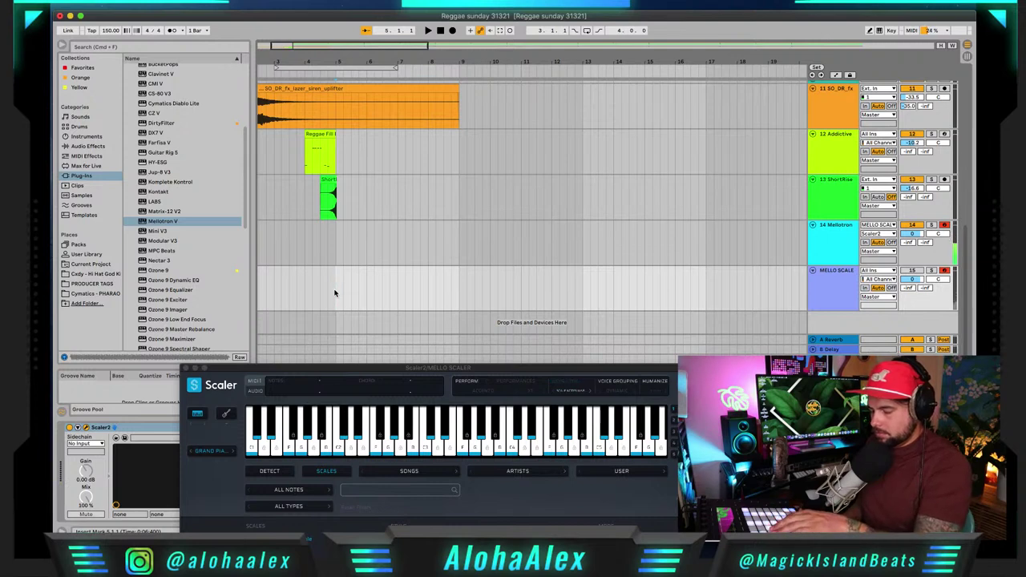
Step: Play from 5.1.1 to rehearse, and record the melody onto the Mellotron and MELLO SCALER tracks from bar 5 to about bar 13
key(space)
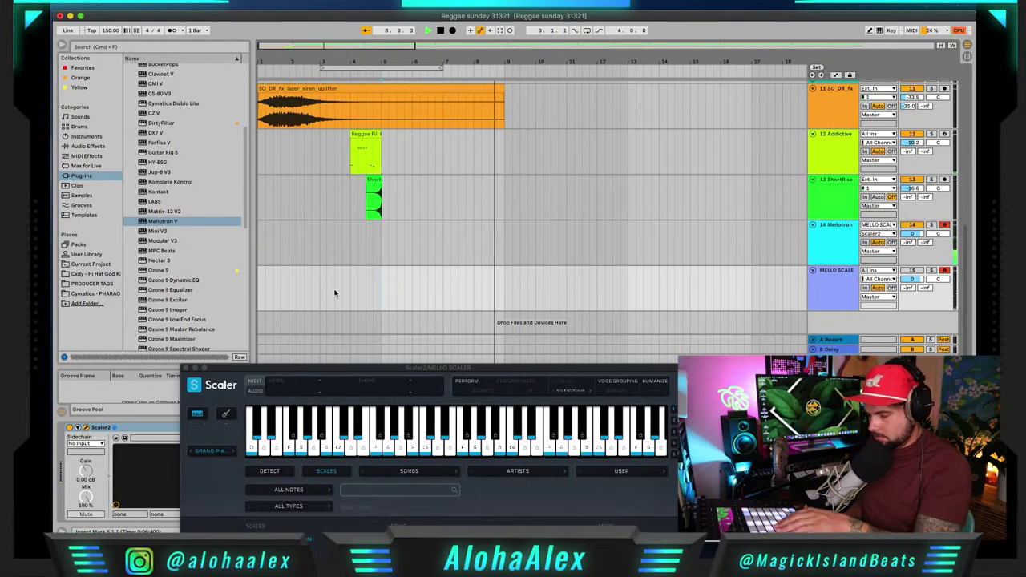
key(space)
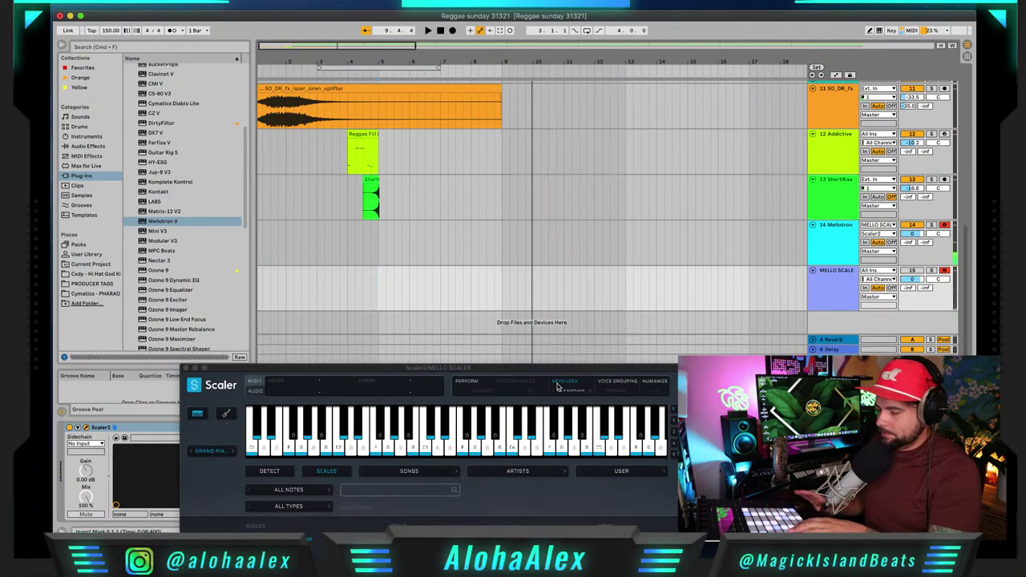
key(F9)
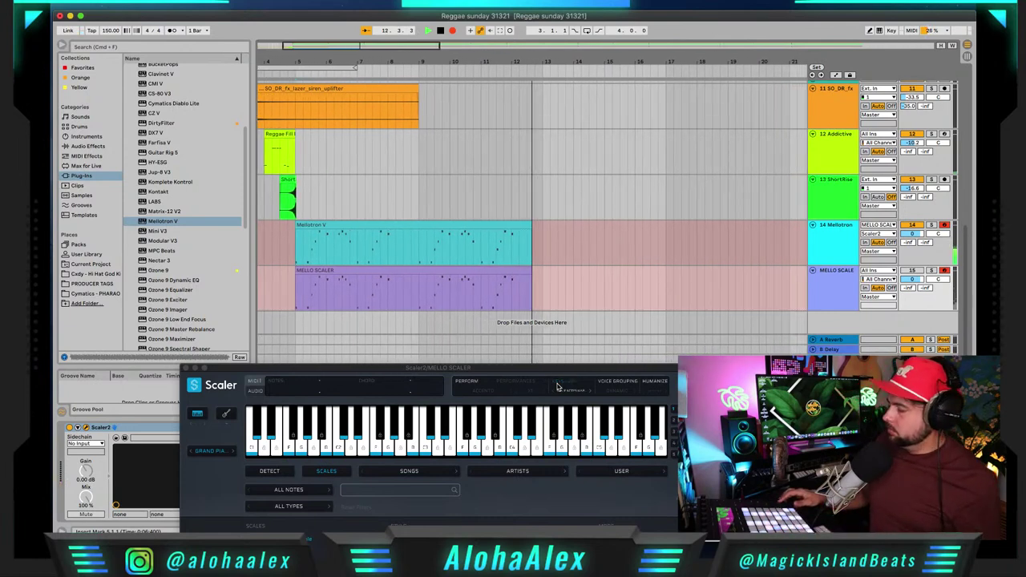
key(F9)
key(space)
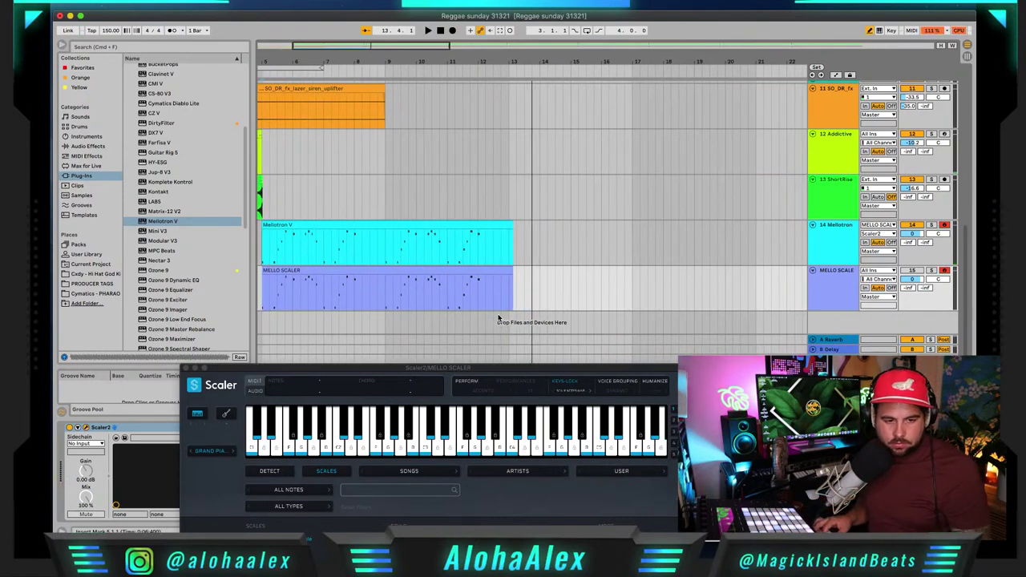
Step: Open the notes of the recorded clip on the Mellotron track and trim the clip's end to bar 13
scroll(428, 283, left, 2)
double_click(394, 225)
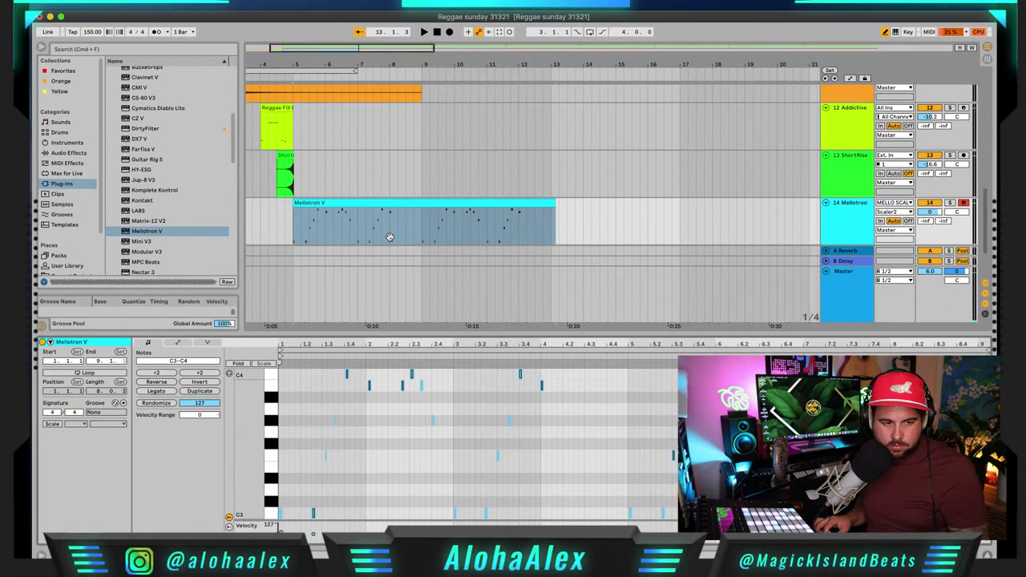
drag(553, 203, 551, 207)
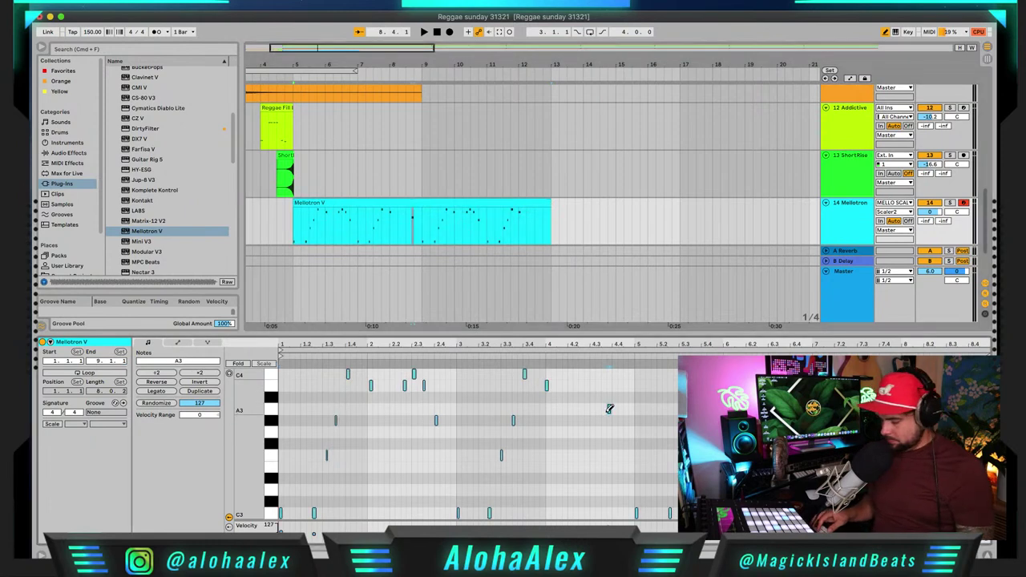
Step: Try quantizing all notes in the Mellotron V clip, play the result and undo the quantization
key(super+a)
key(space)
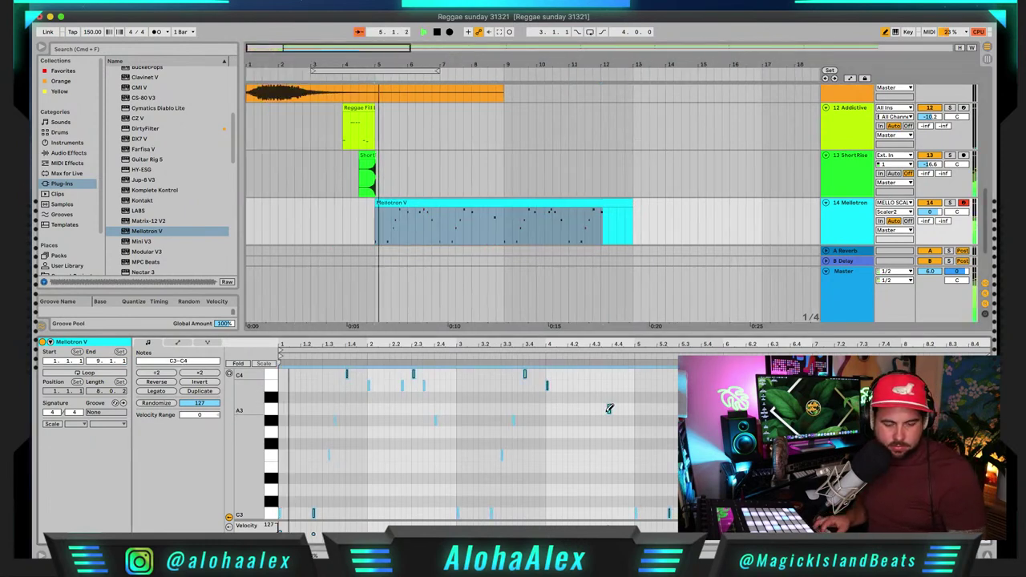
key(space)
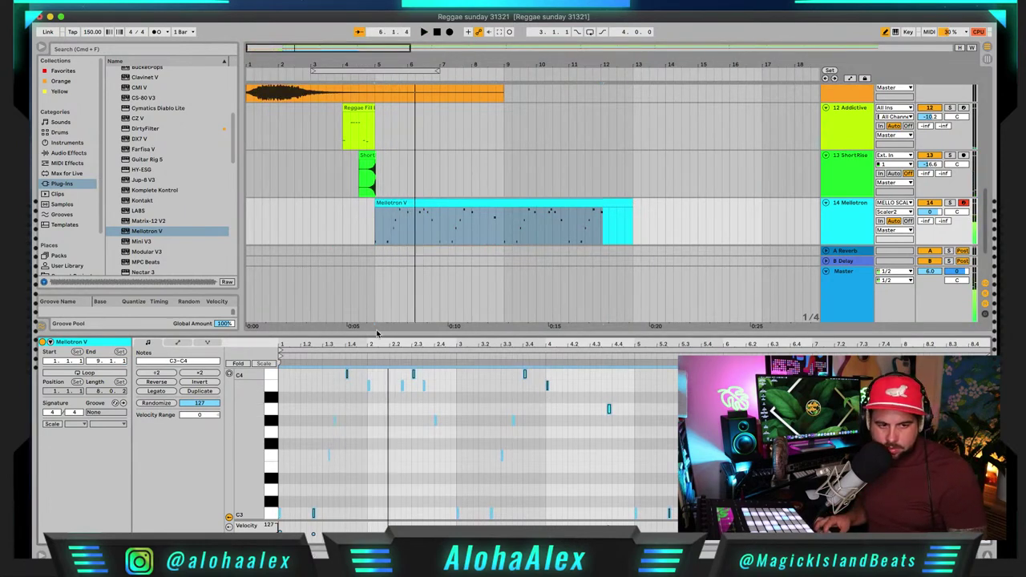
drag(293, 44, 293, 59)
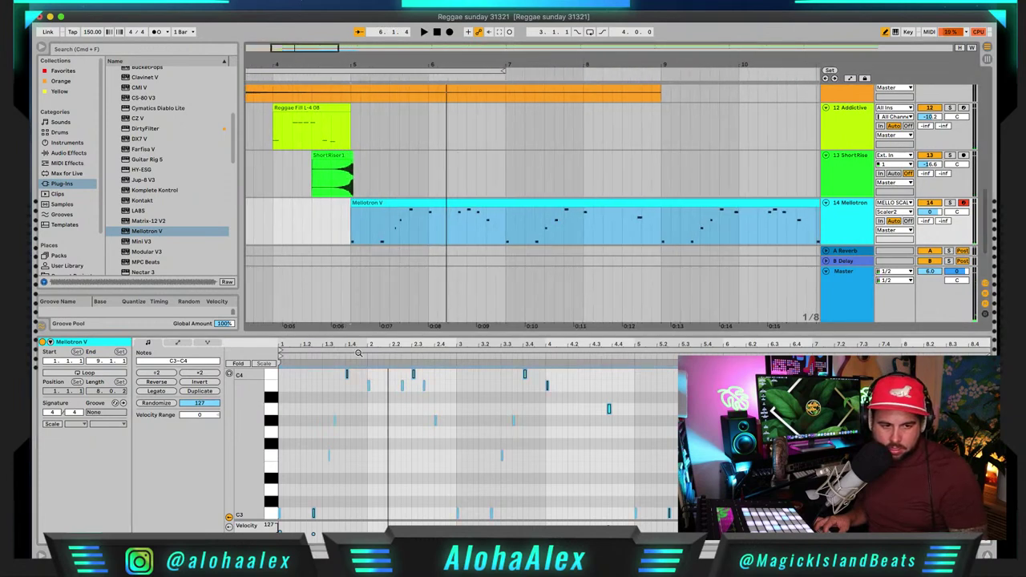
key(super+z)
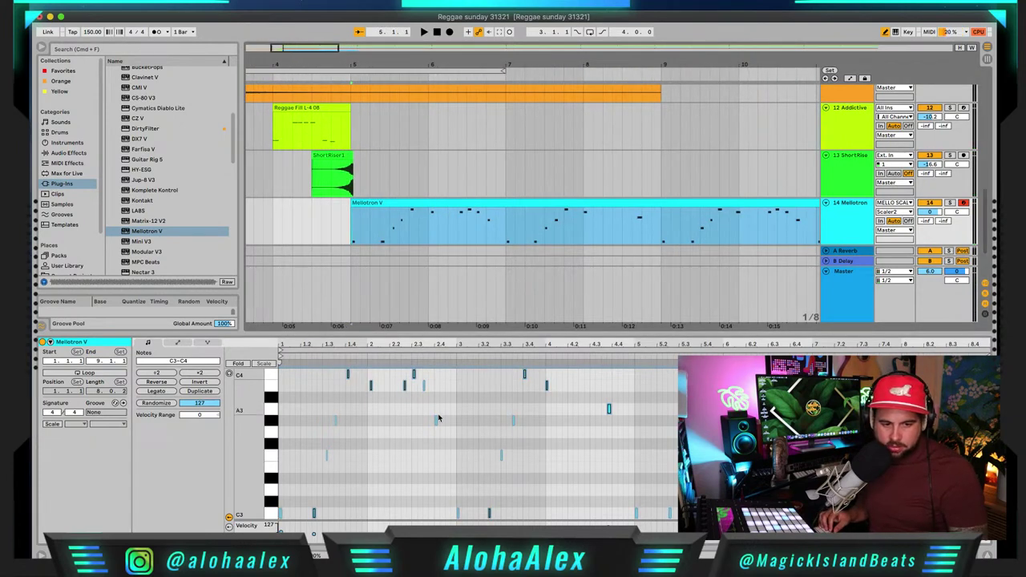
Step: Play the start of the Mellotron V clip with its originally recorded timing and select the clip again
key(space)
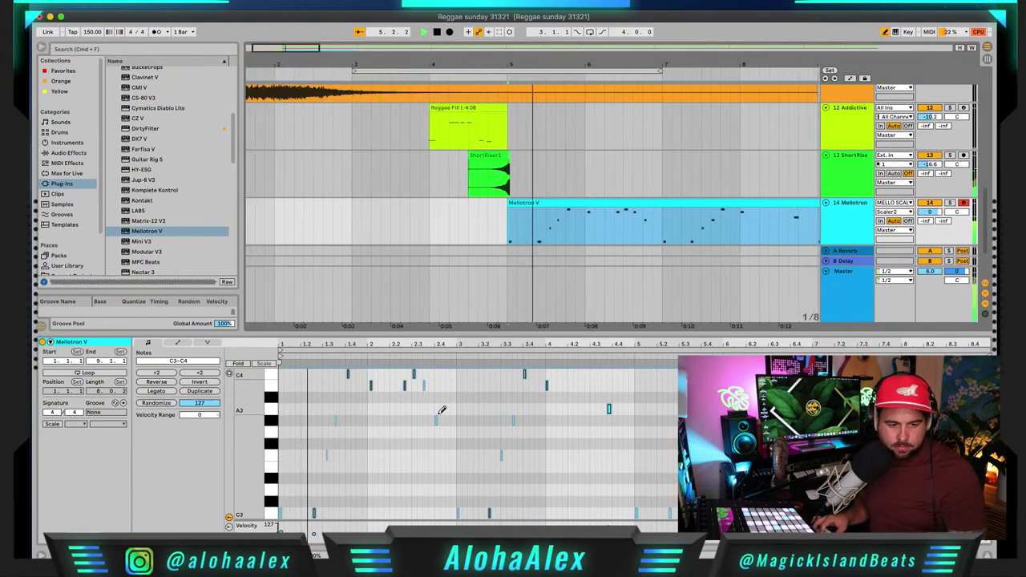
key(space)
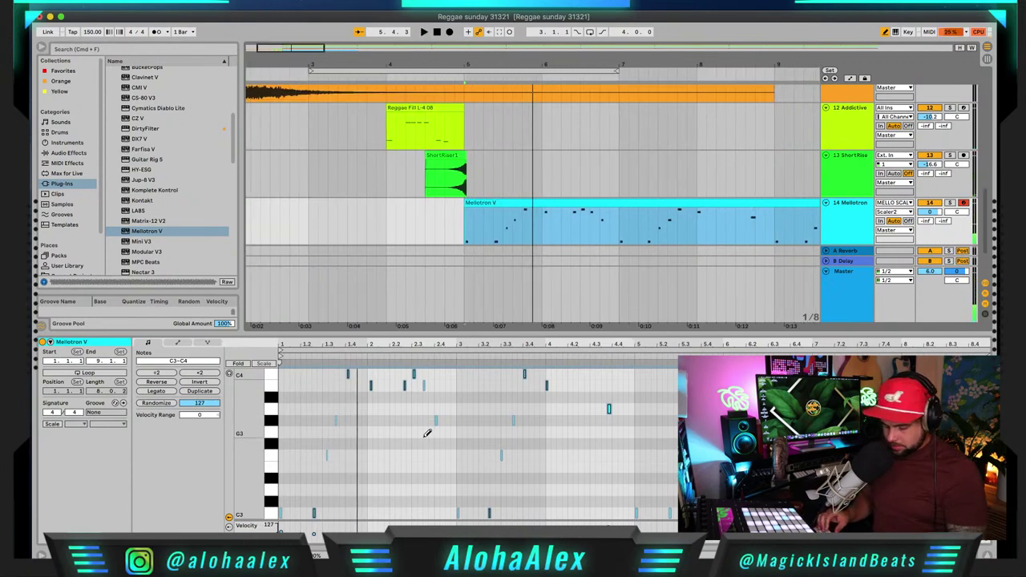
scroll(467, 259, up, 1)
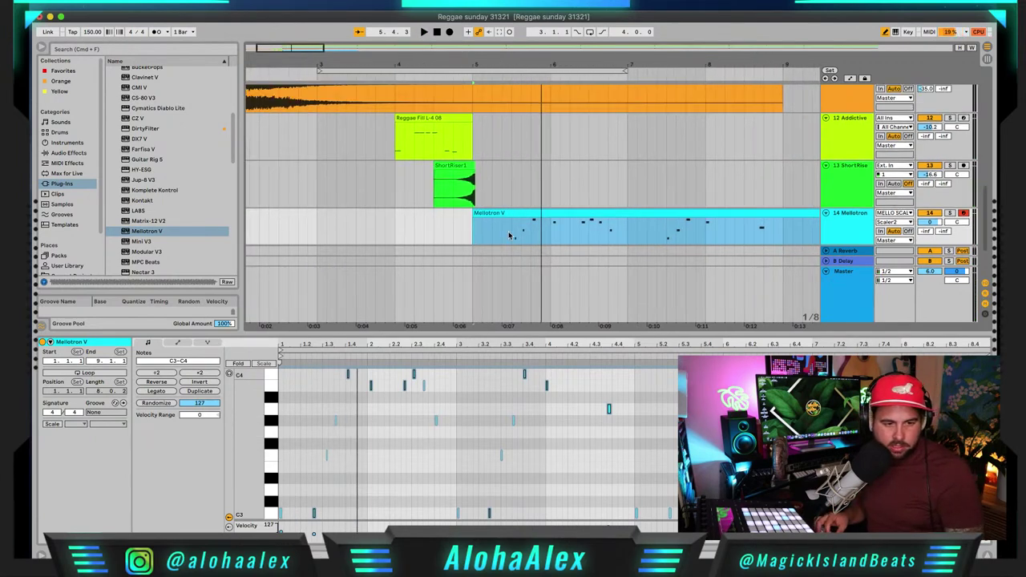
click(527, 215)
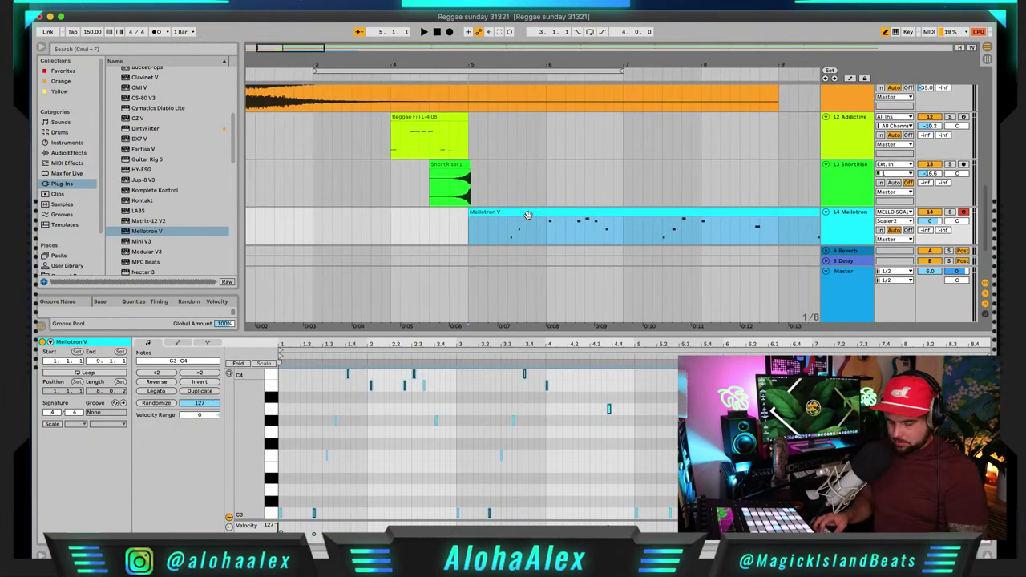
scroll(528, 215, down, 1)
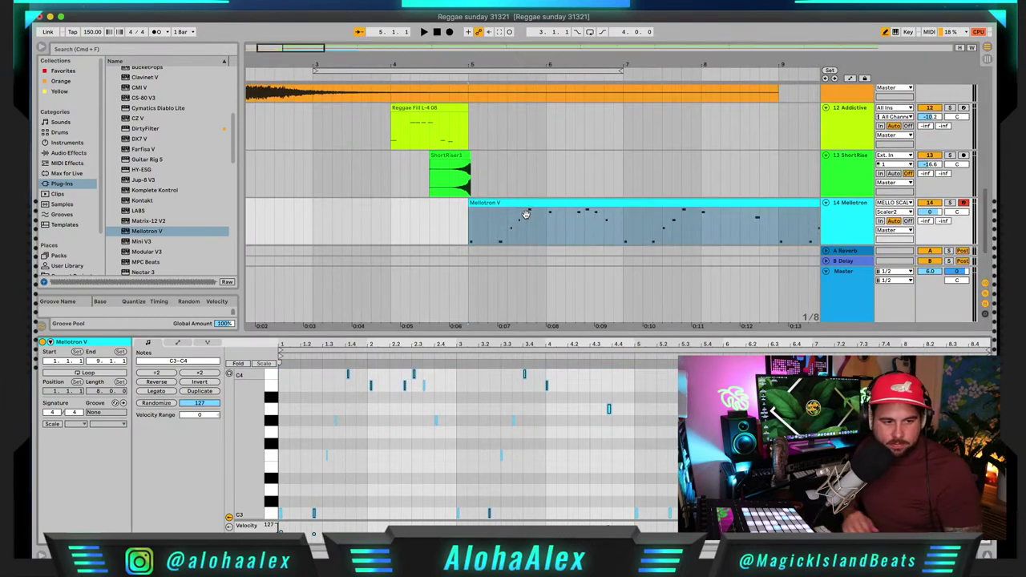
Step: Open the Mellotron V instrument window to look at the Strawberry Flutes preset and close it again
double_click(847, 212)
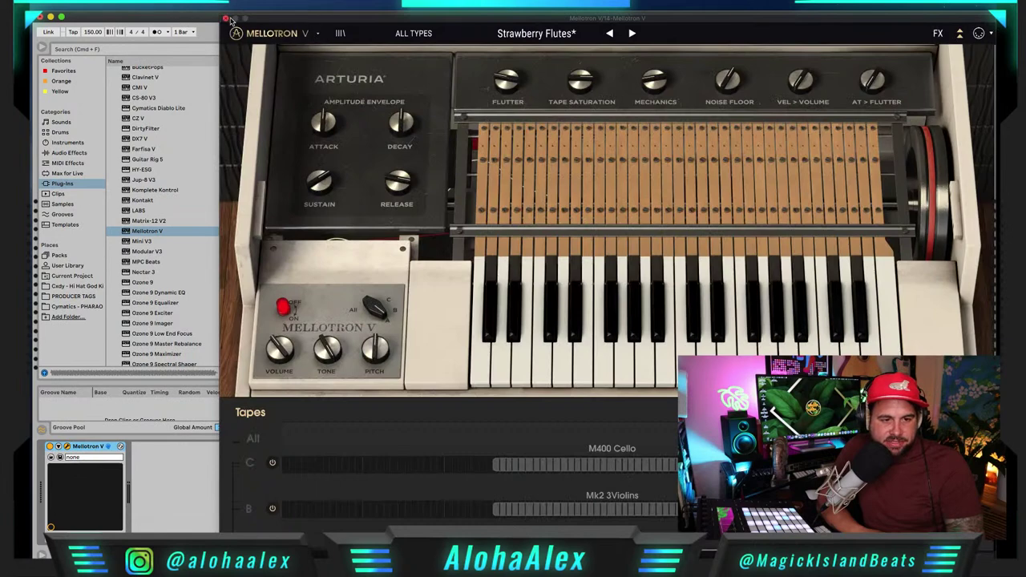
click(225, 18)
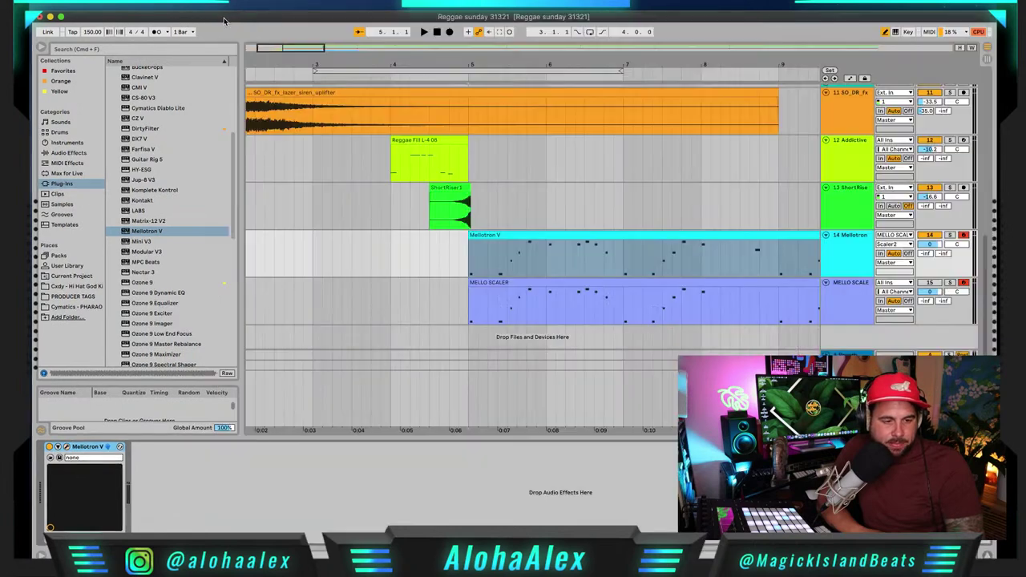
scroll(536, 244, right, 3)
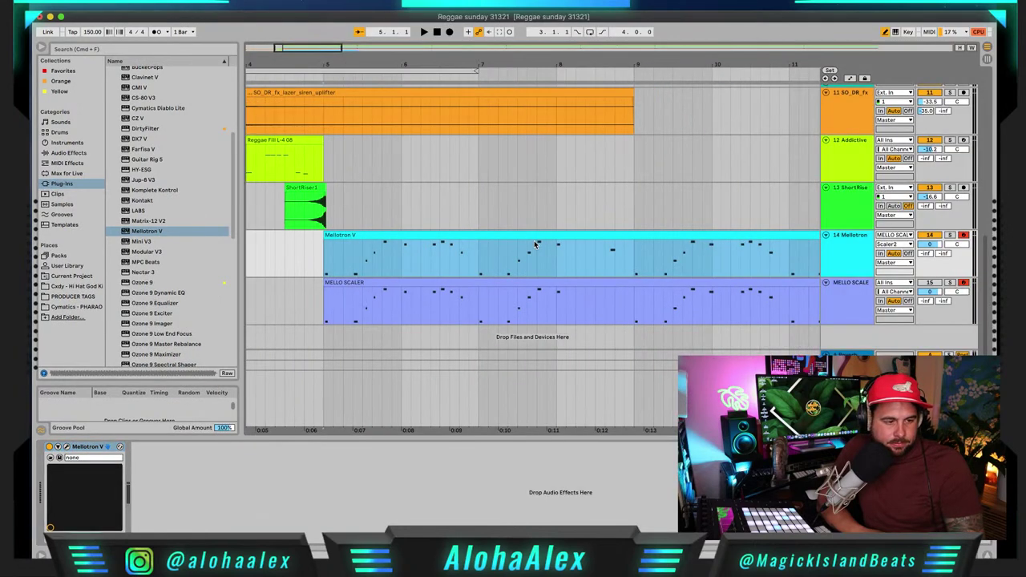
Step: Turn off Draw Mode, quantize the Mellotron V clip's note starts to 1/16 with a 50% amount and play the result
double_click(739, 234)
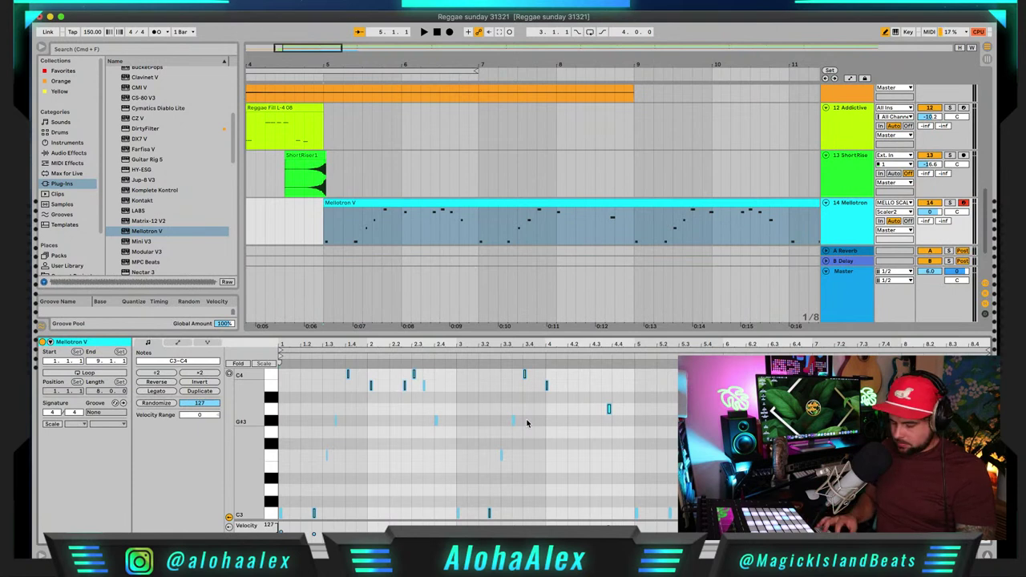
click(530, 421)
key(super+z)
key(b)
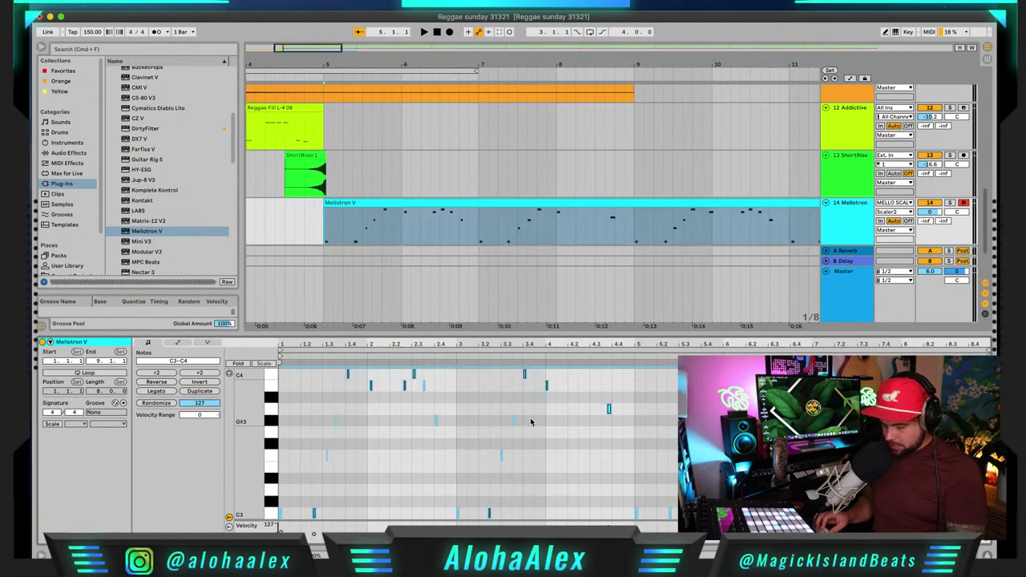
key(super+shift+u)
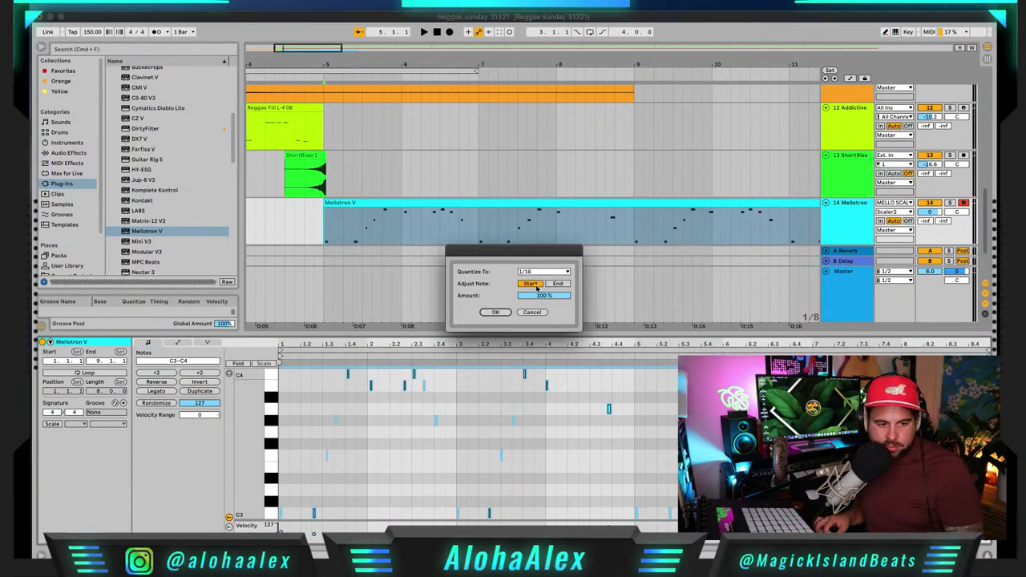
drag(537, 290, 536, 296)
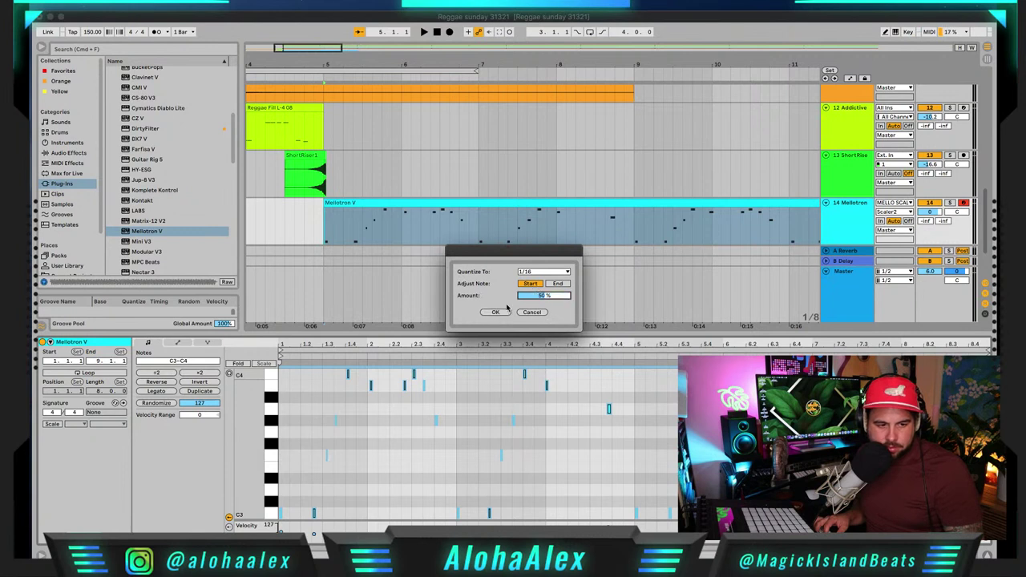
click(494, 311)
key(space)
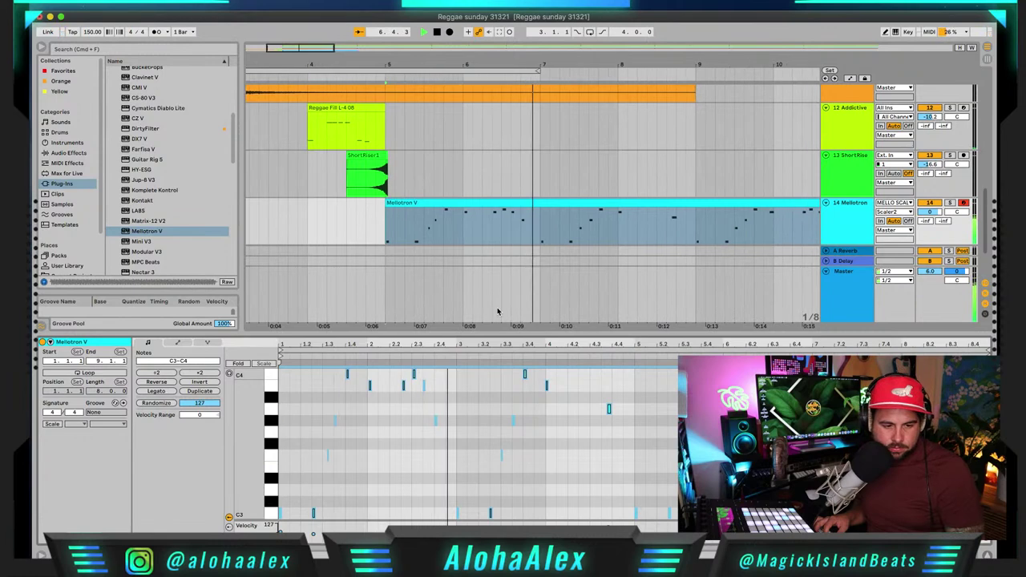
key(space)
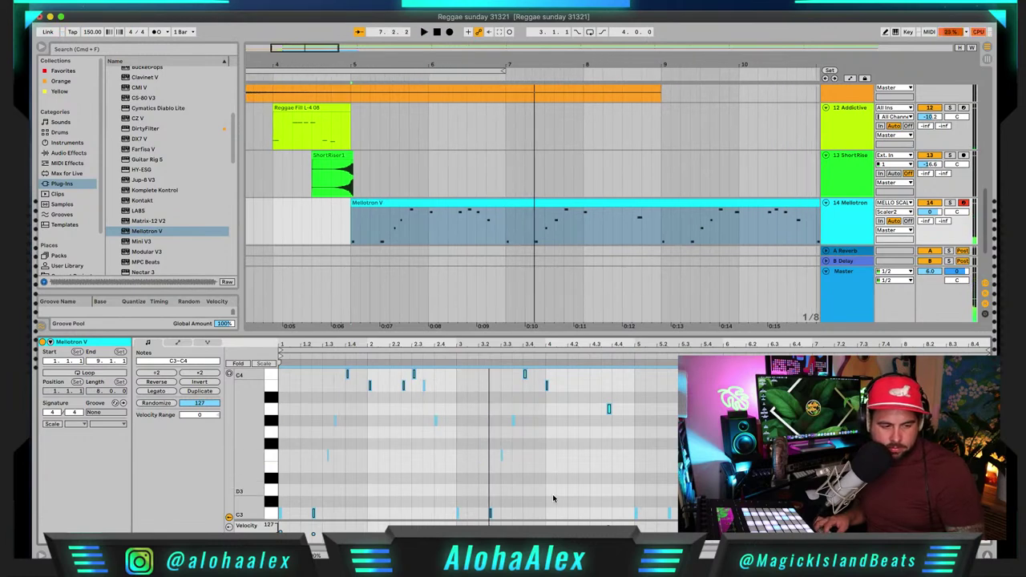
Step: Duplicate the Mellotron track together with its clip and freeze the duplicate track
click(839, 225)
scroll(838, 225, down, 2)
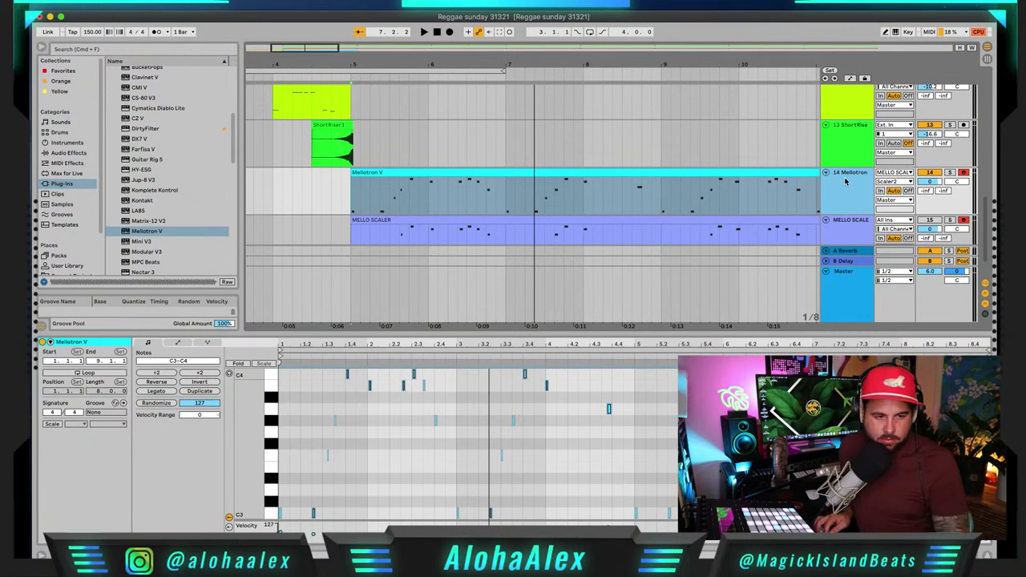
key(super+d)
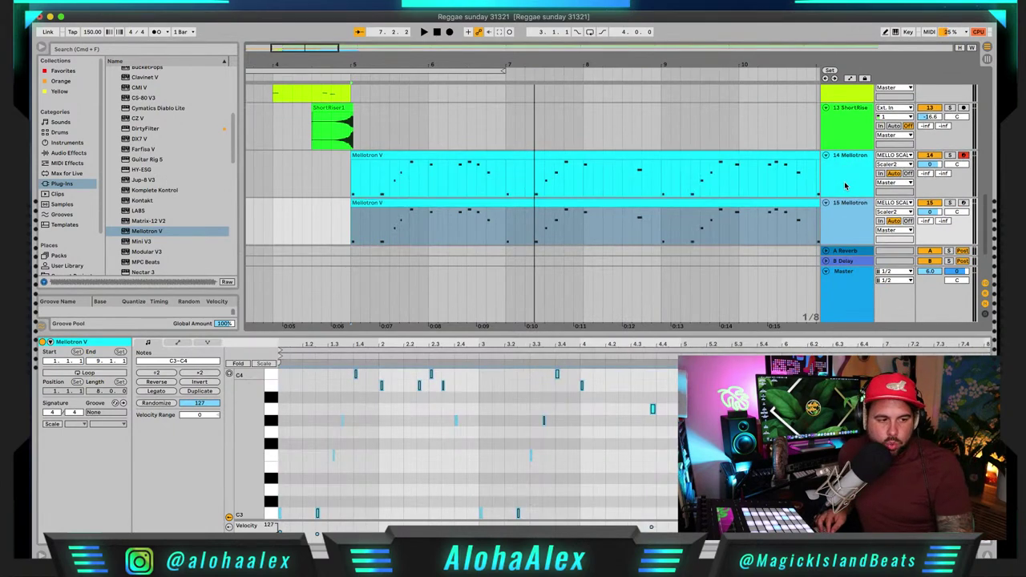
right_click(850, 217)
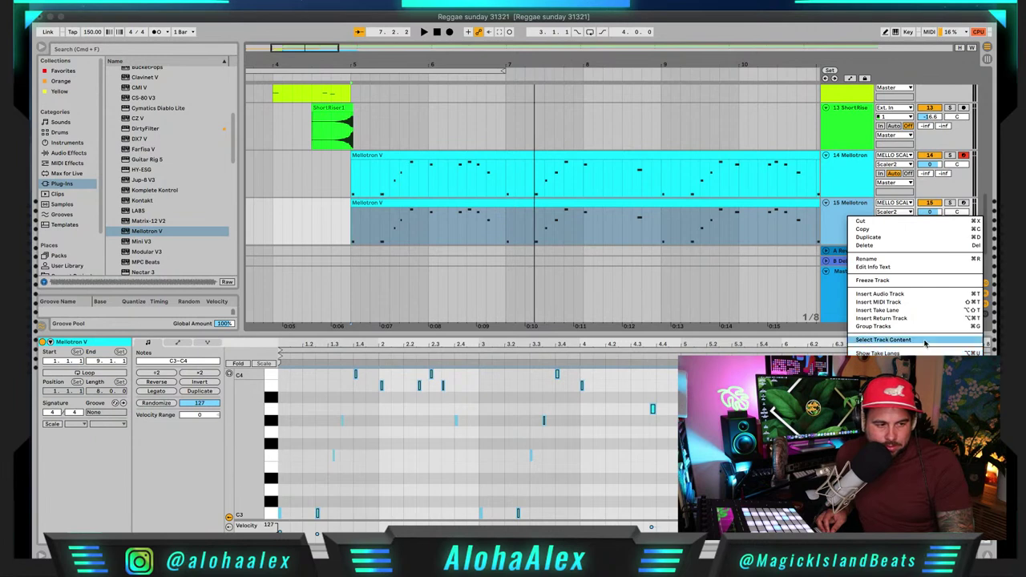
click(916, 280)
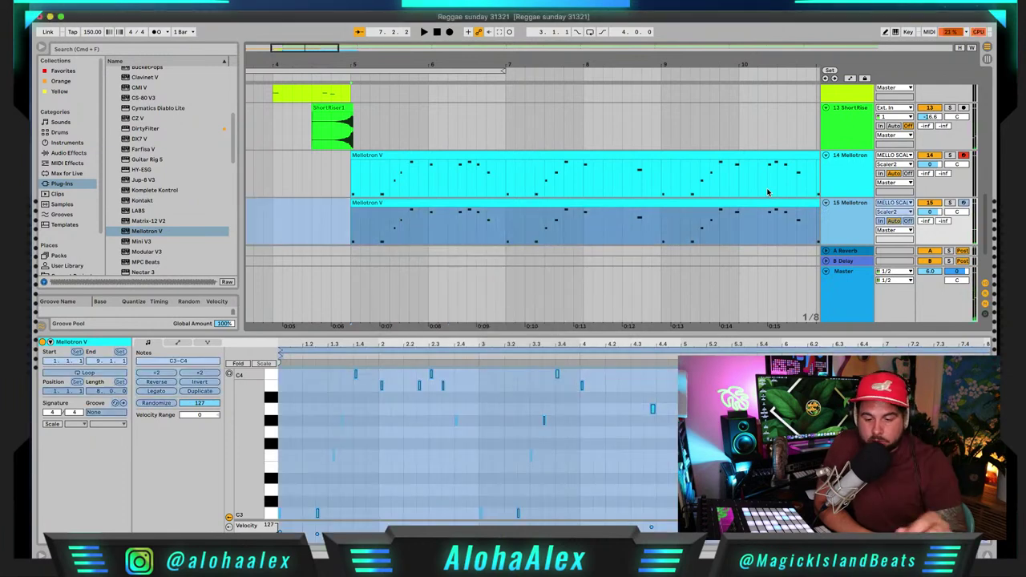
Step: Flatten the frozen duplicate of the Mellotron track into an audio track
click(851, 179)
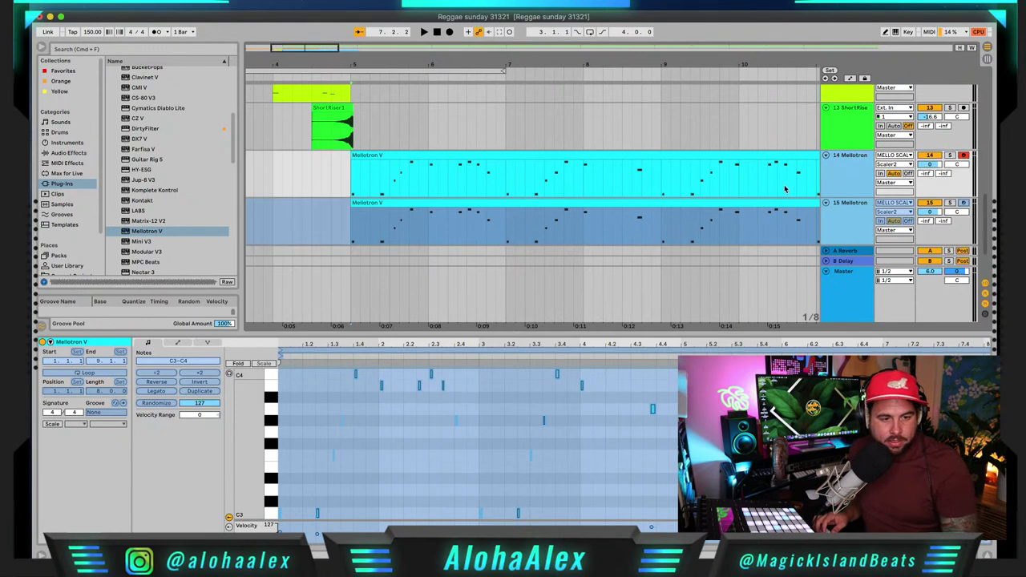
click(804, 208)
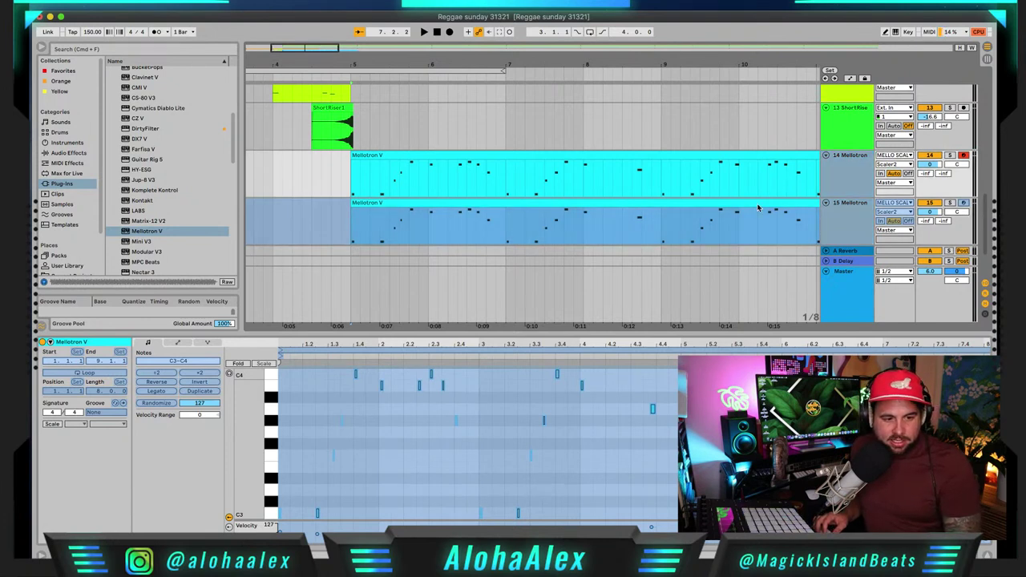
right_click(863, 214)
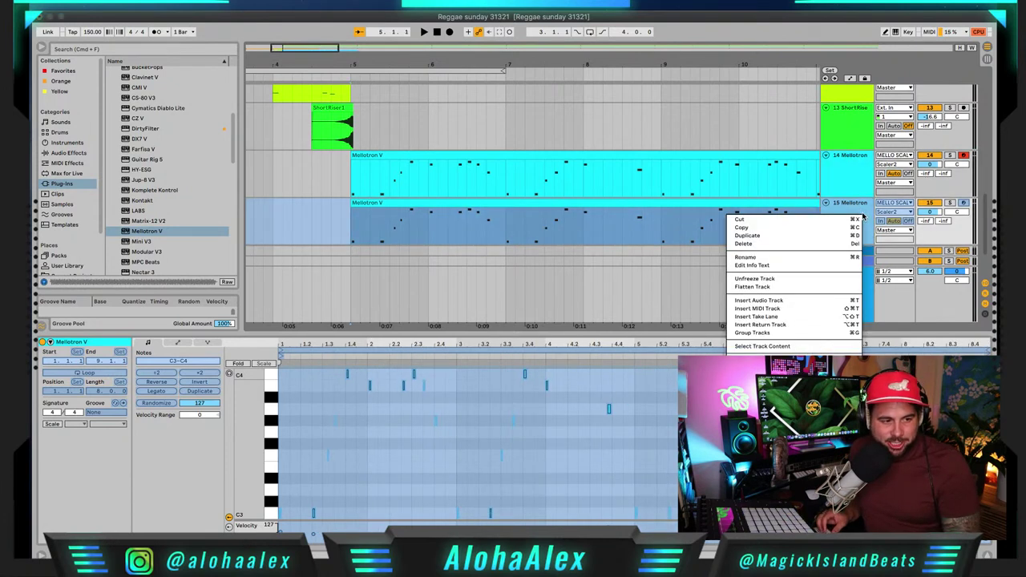
click(820, 287)
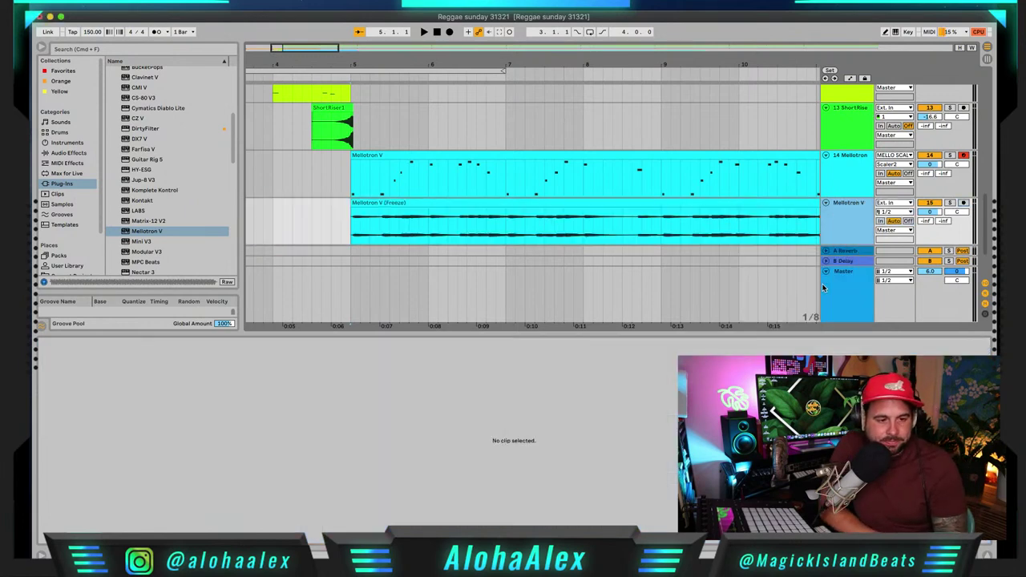
Step: Group the Mellotron MIDI track and the flattened Mellotron V audio track
click(595, 204)
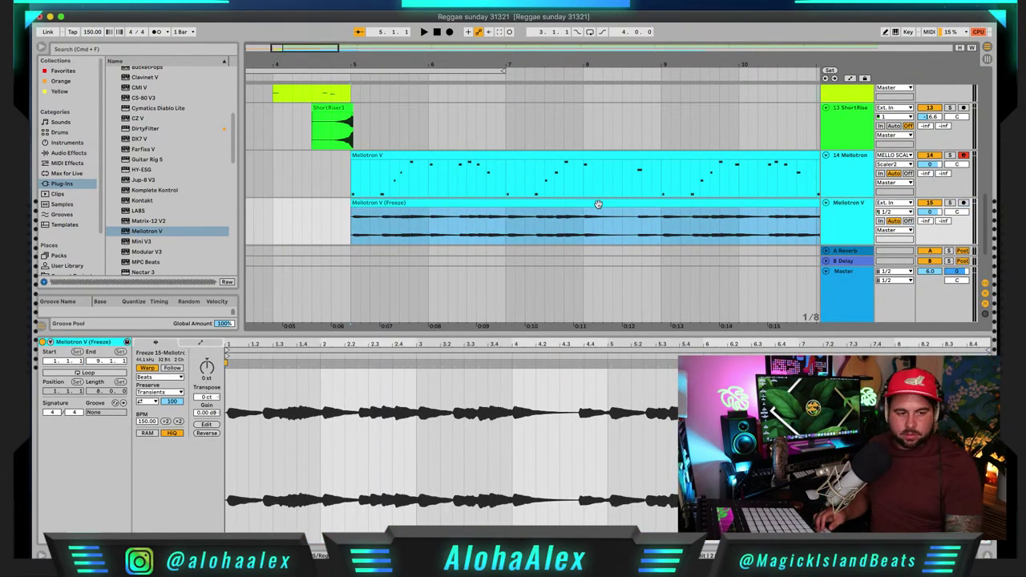
shift+click(582, 155)
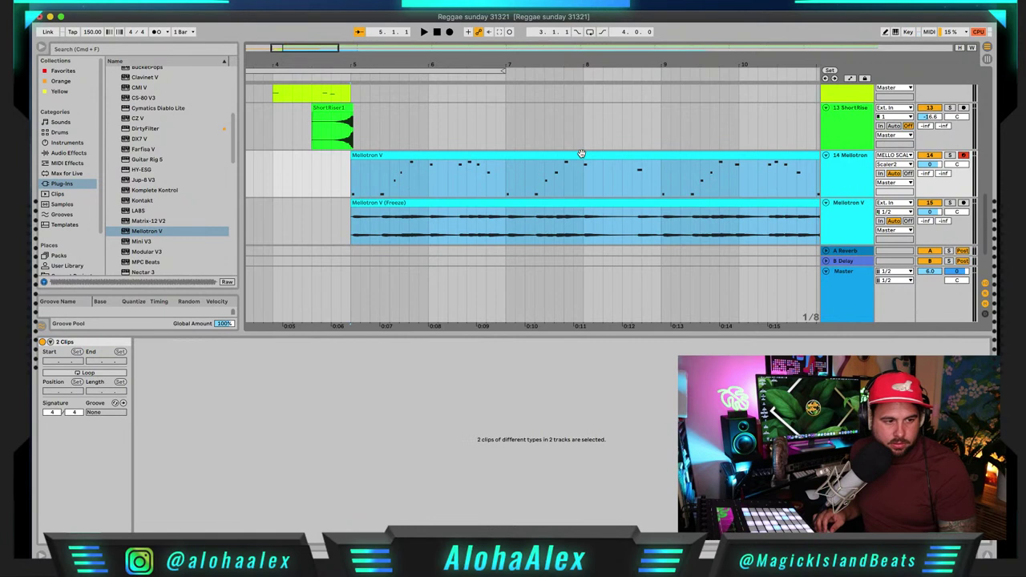
click(845, 157)
shift+click(846, 214)
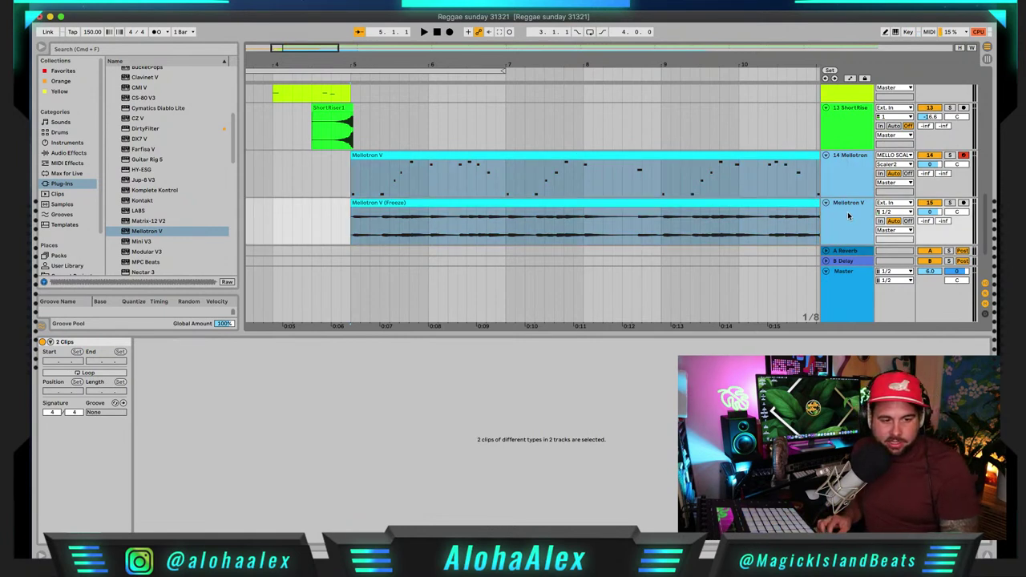
key(super+g)
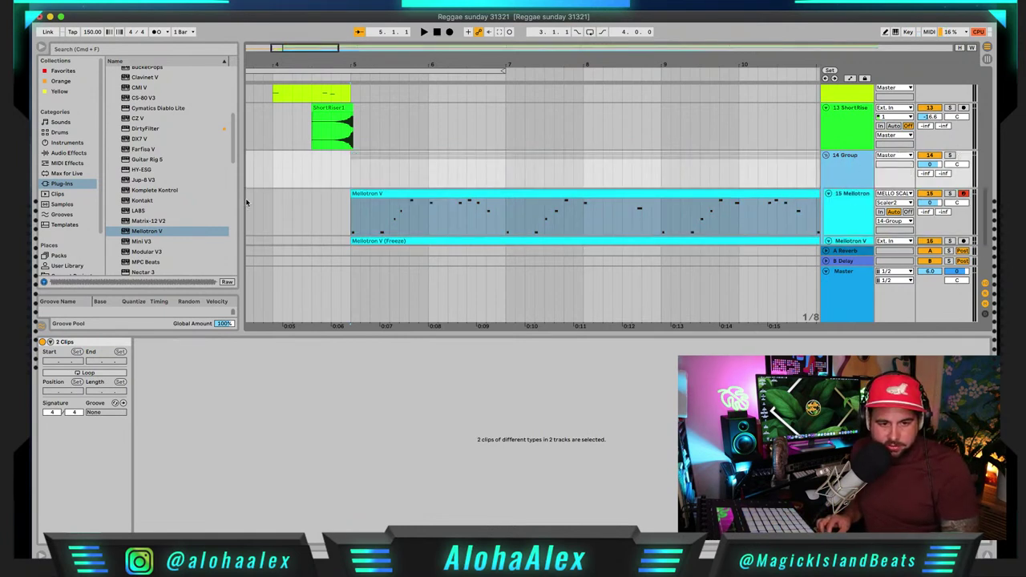
Step: Add the RC-20 Retro Color plug-in from the Orange collection to the new group track
click(61, 81)
click(131, 121)
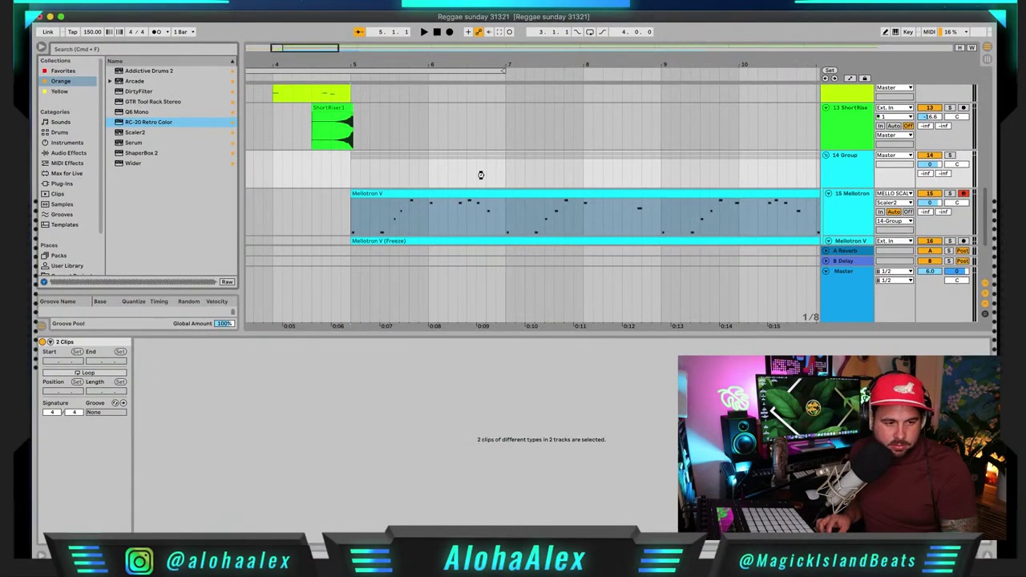
drag(481, 175, 481, 174)
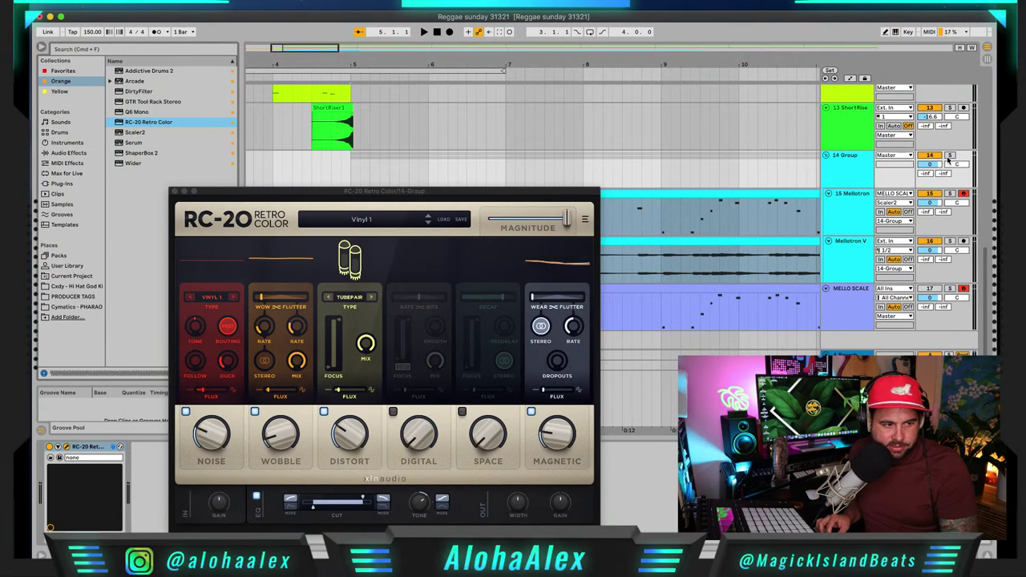
Step: Solo the group track, disarm the MELLO SCALER track and play the melody through RC-20
click(950, 155)
key(space)
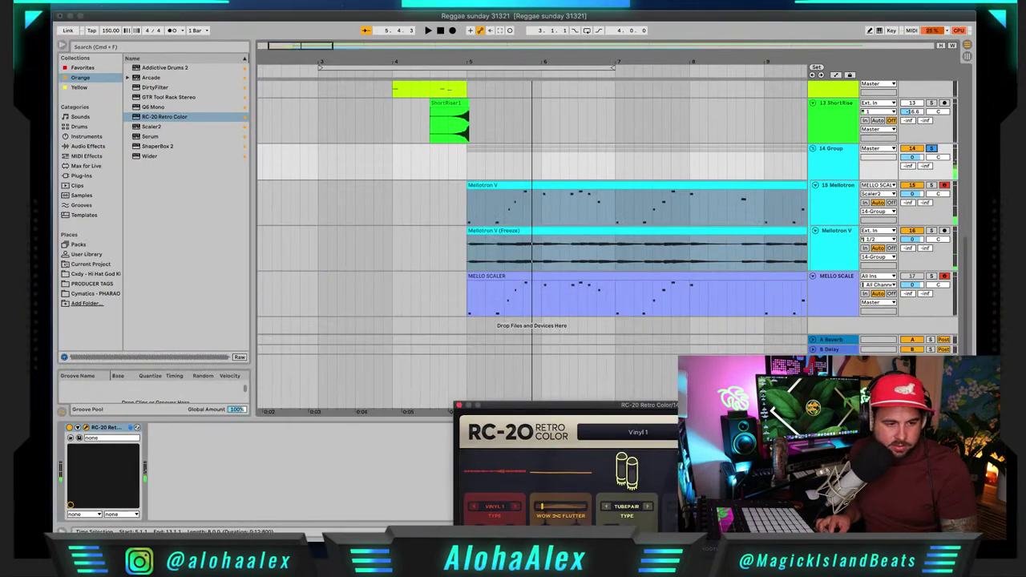
drag(578, 405, 570, 404)
click(944, 277)
key(space)
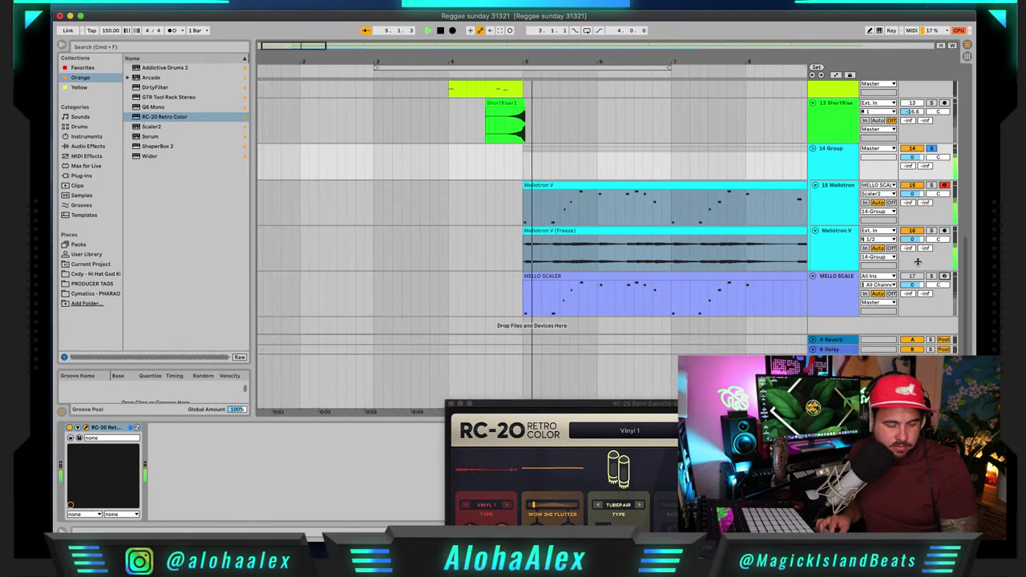
key(space)
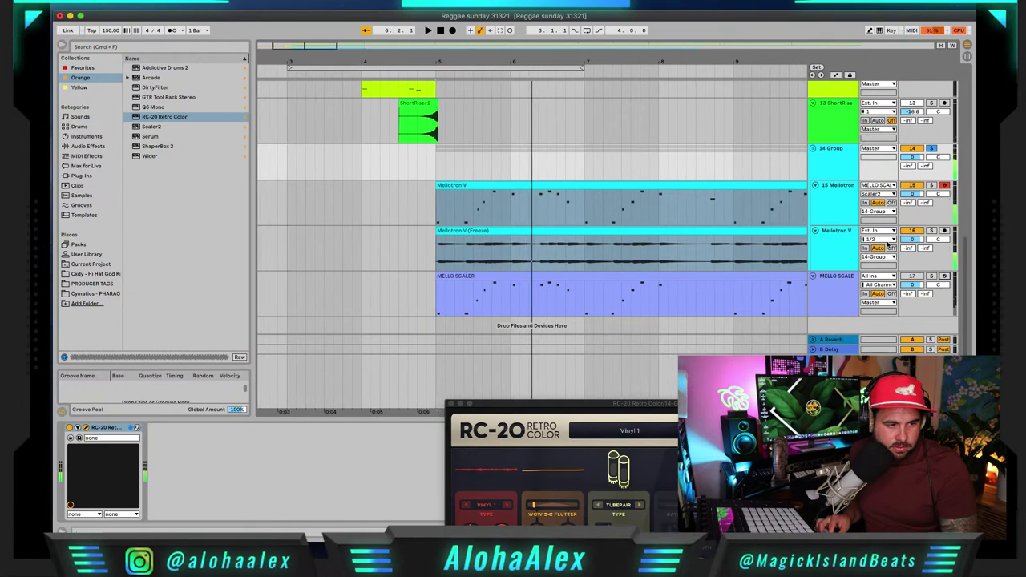
Step: Load the VHS preset in RC-20 Retro Color, audition it and close the plug-in window
click(631, 431)
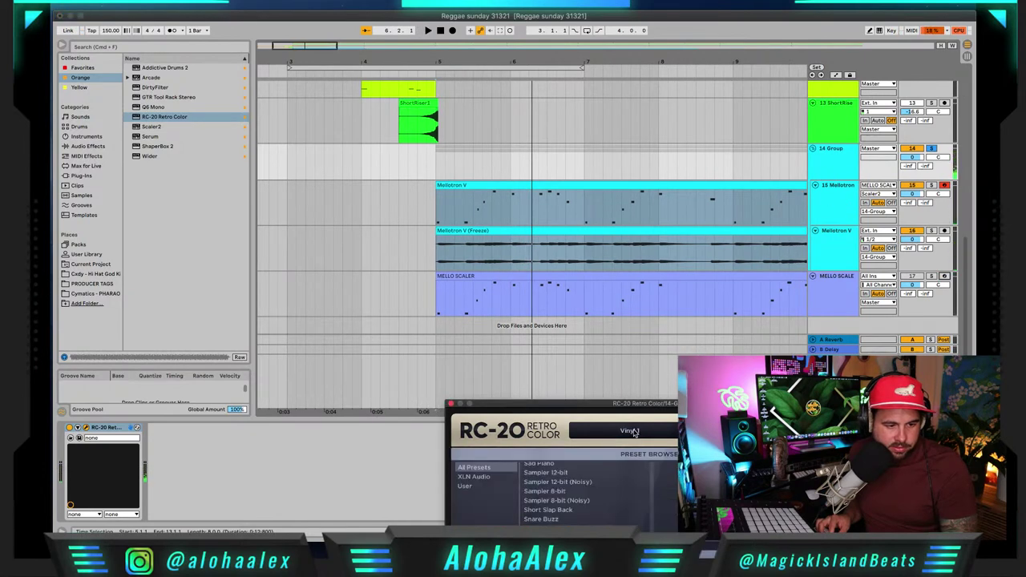
drag(627, 407, 563, 318)
click(562, 344)
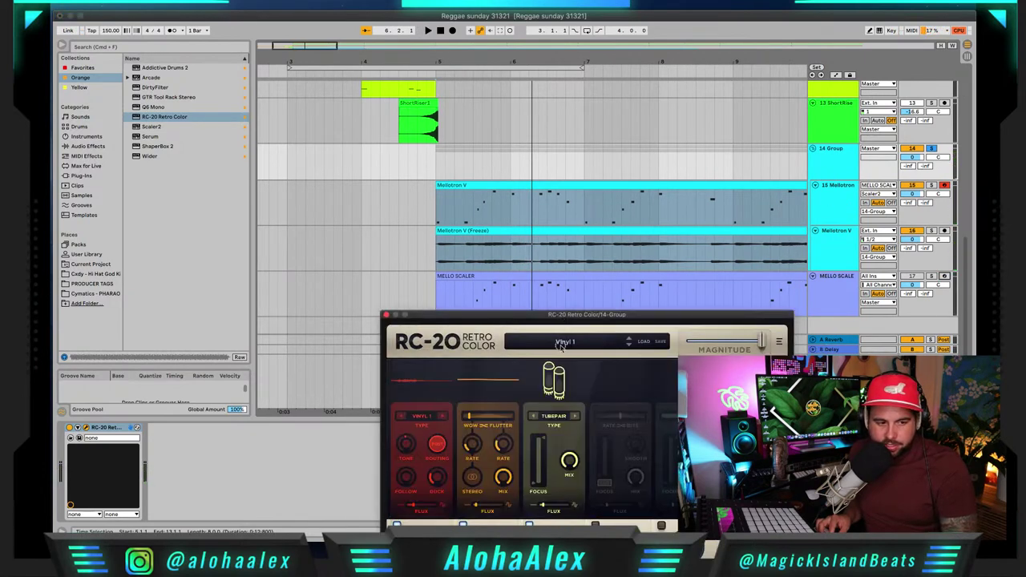
click(565, 343)
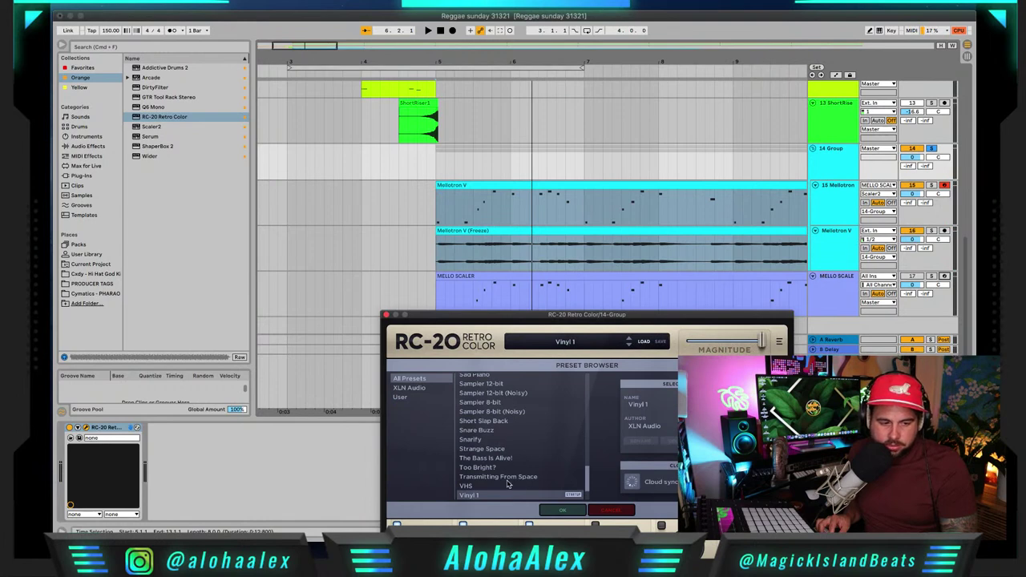
click(483, 487)
key(space)
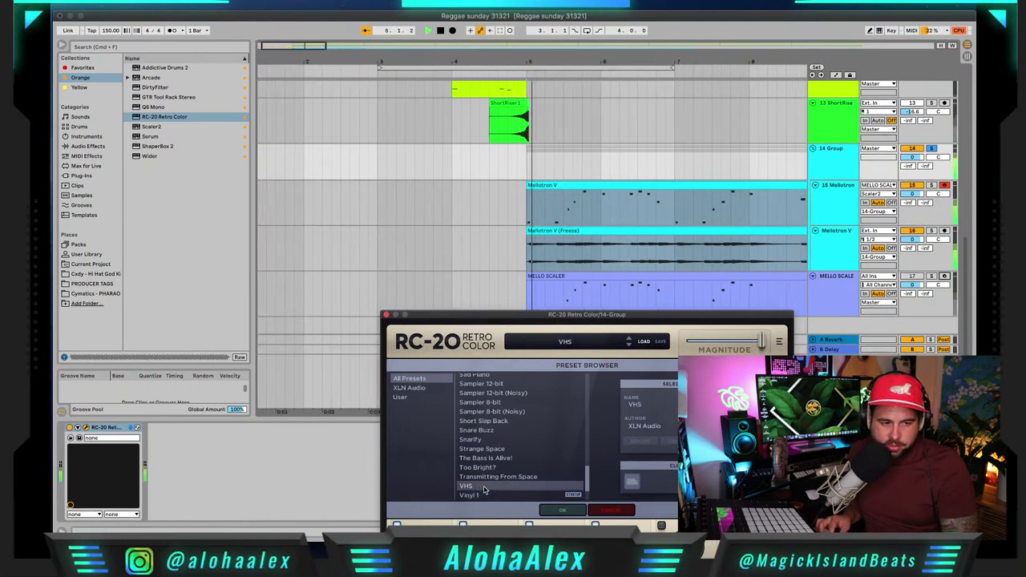
key(space)
click(639, 241)
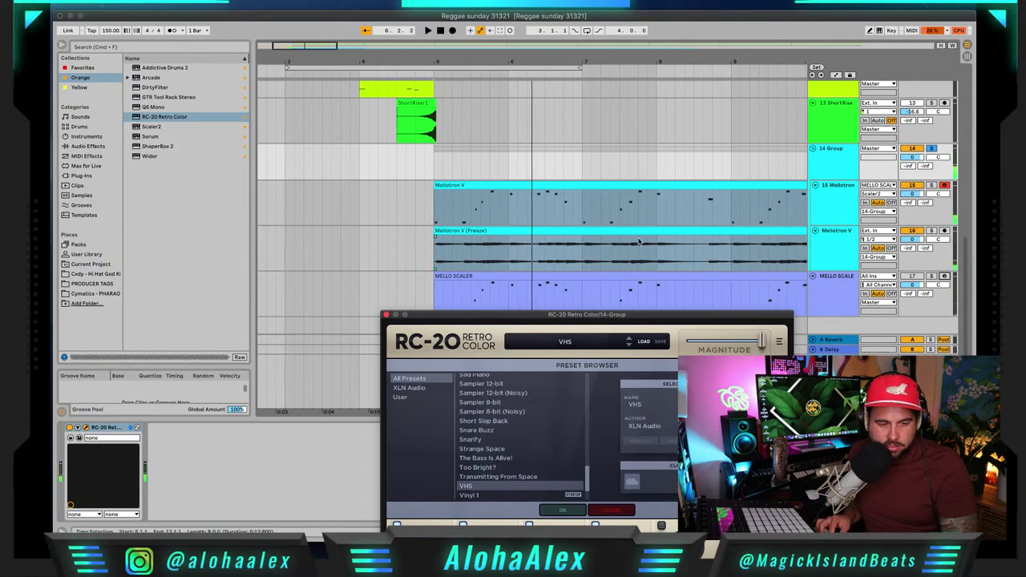
click(385, 316)
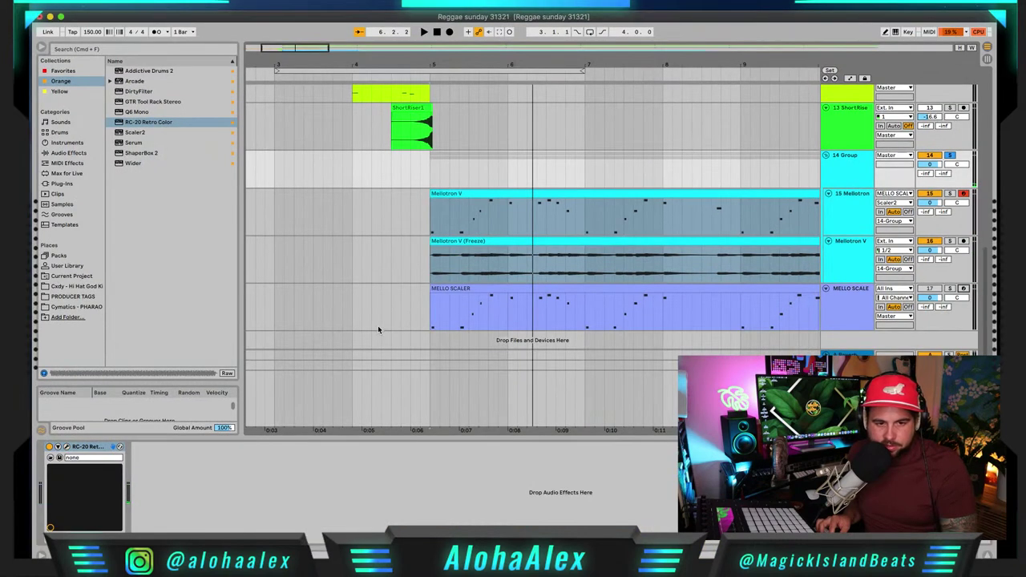
Step: Add Auto Filter from the Favorites collection after RC-20 on the group and play the result
click(75, 72)
click(121, 71)
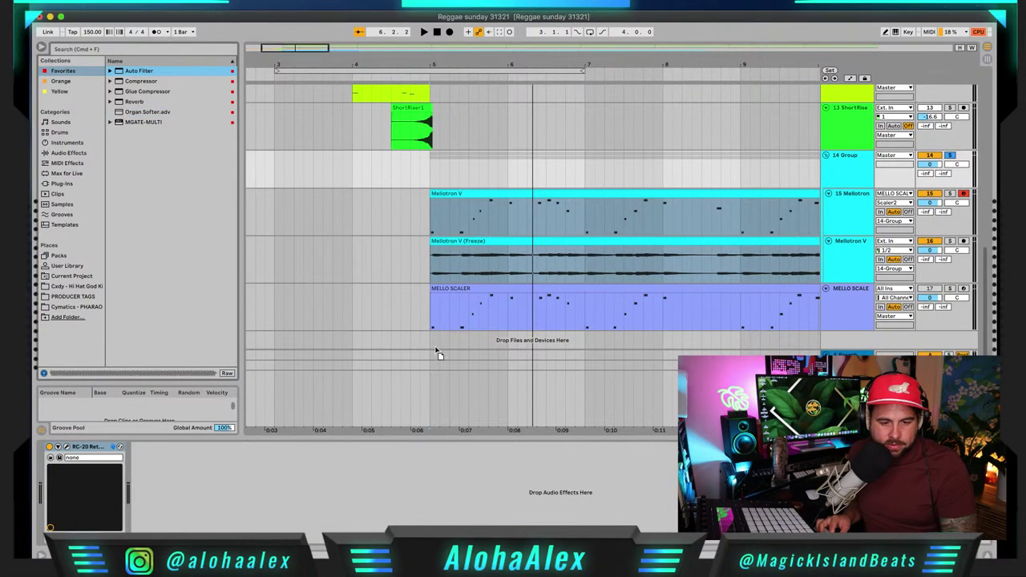
drag(437, 353, 289, 500)
key(space)
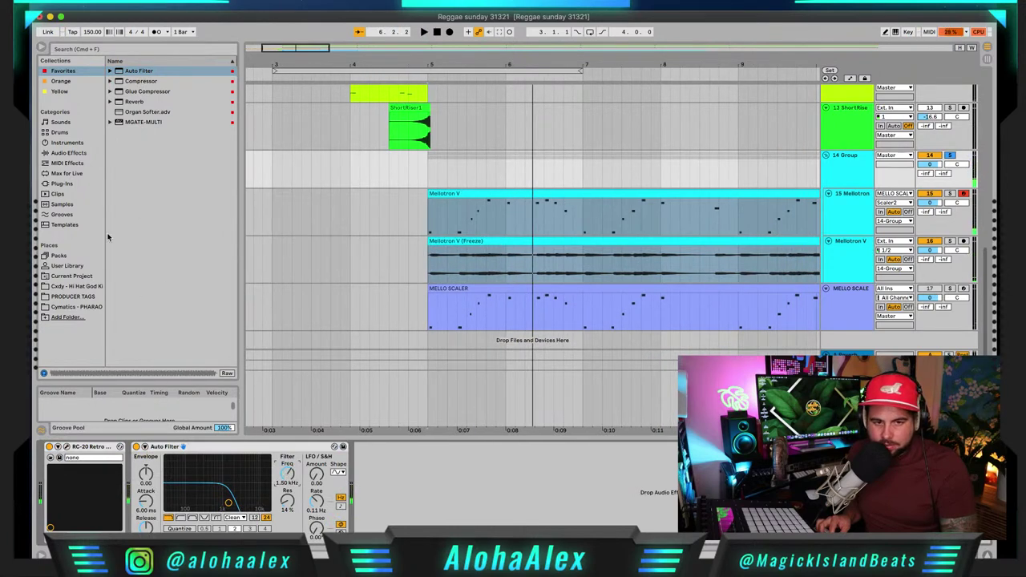
Step: Add EQ Eight from the EQ & Filters audio effects after Auto Filter on the group
click(66, 143)
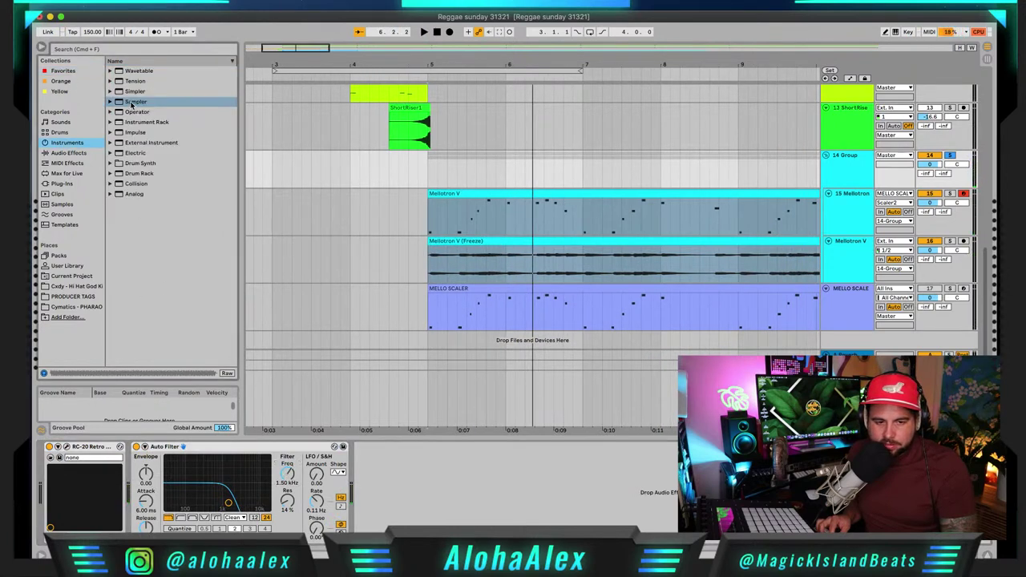
click(69, 152)
click(110, 102)
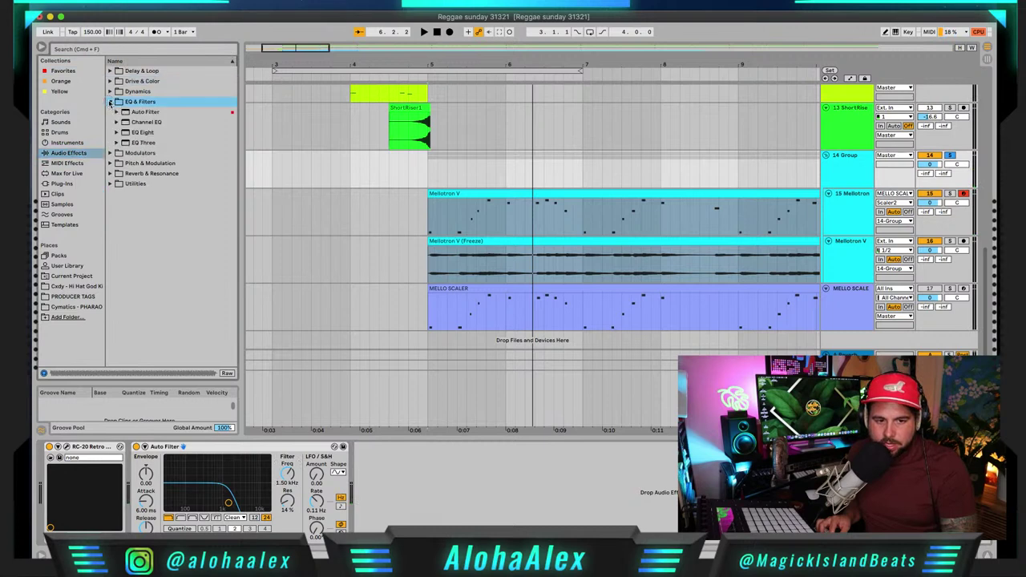
mouse_move(126, 134)
mouse_down()
mouse_move(360, 344)
mouse_move(417, 447)
mouse_up()
Step: Shape the EQ Eight curve with a low cut at about 198 Hz and a slight midrange dip, and play it
drag(402, 501, 472, 505)
click(395, 475)
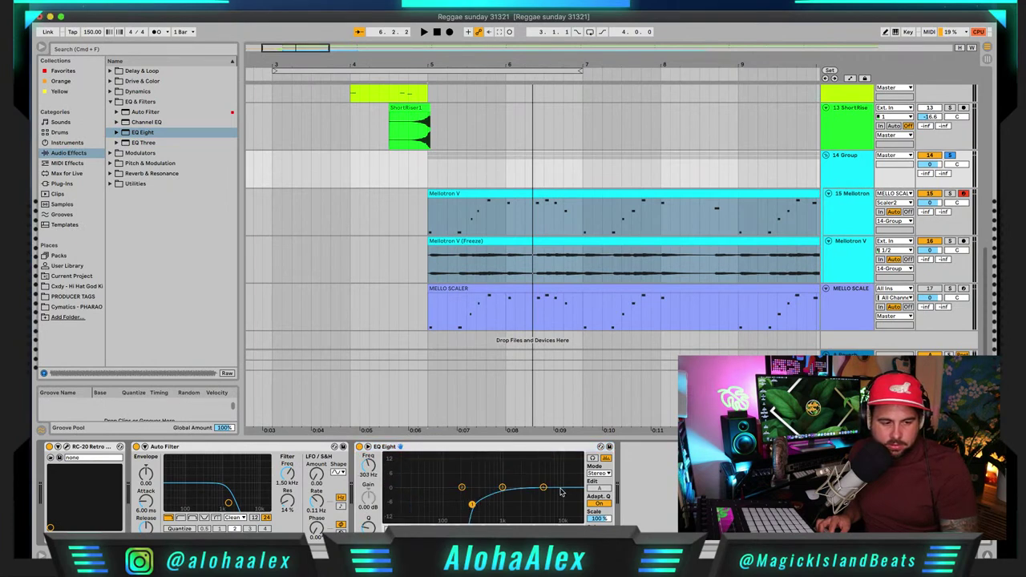
drag(502, 487, 451, 495)
key(space)
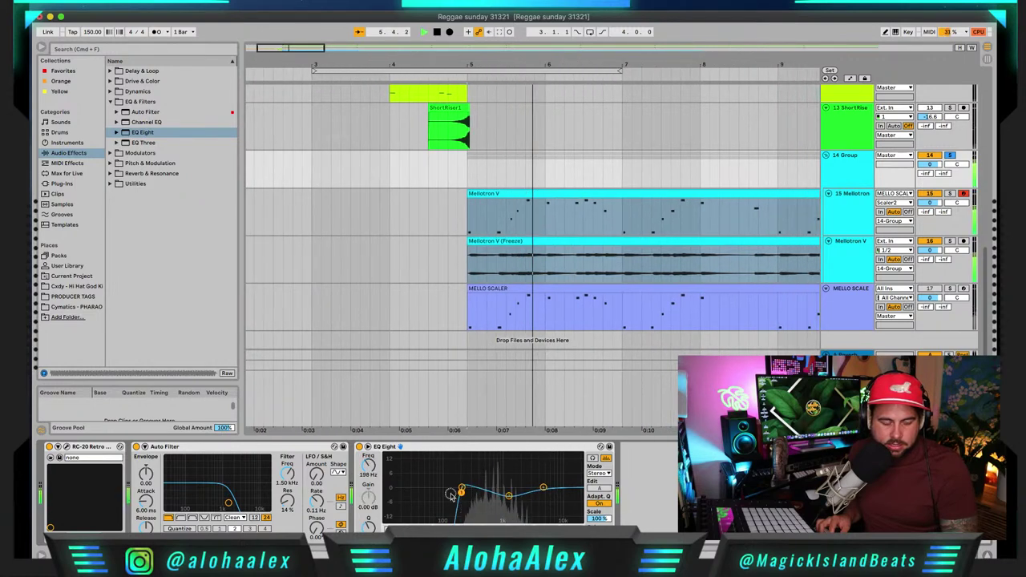
Step: Open the flattened Mellotron V audio clip in the clip editor
click(549, 242)
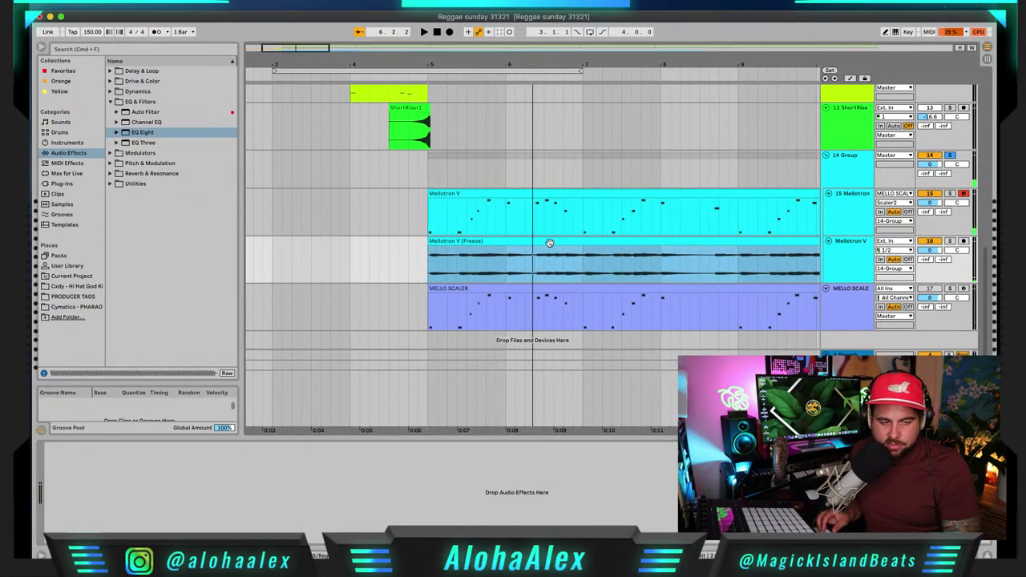
double_click(549, 242)
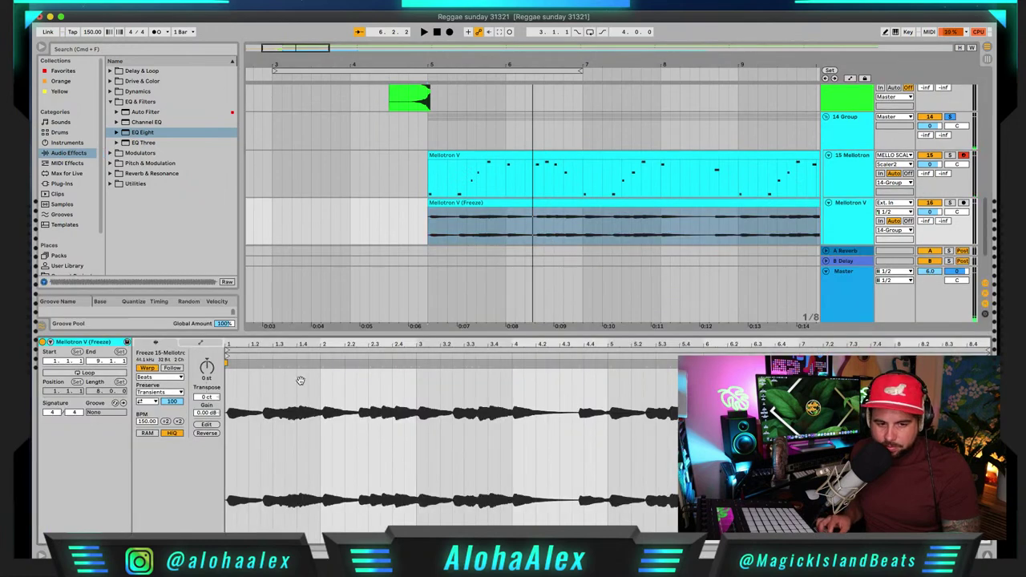
Step: Try transposing the flattened Mellotron V clip down with Warp turned off, and turn Warp back on
click(147, 369)
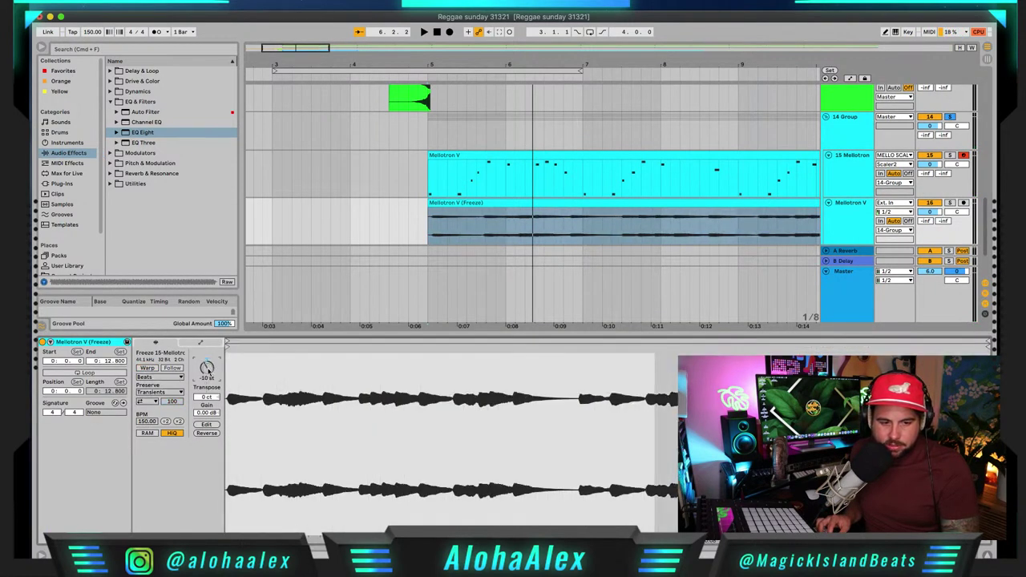
click(150, 368)
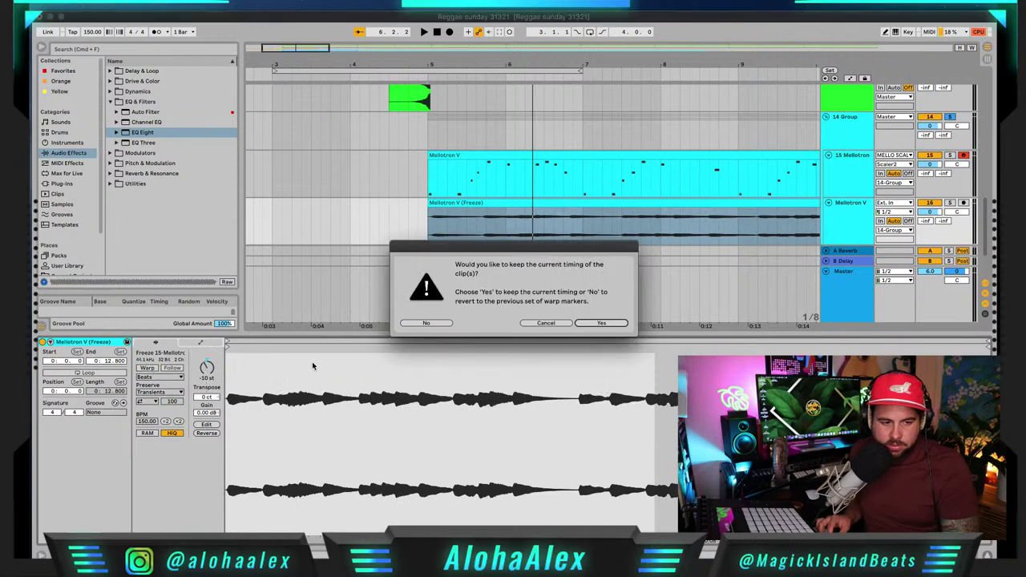
click(546, 323)
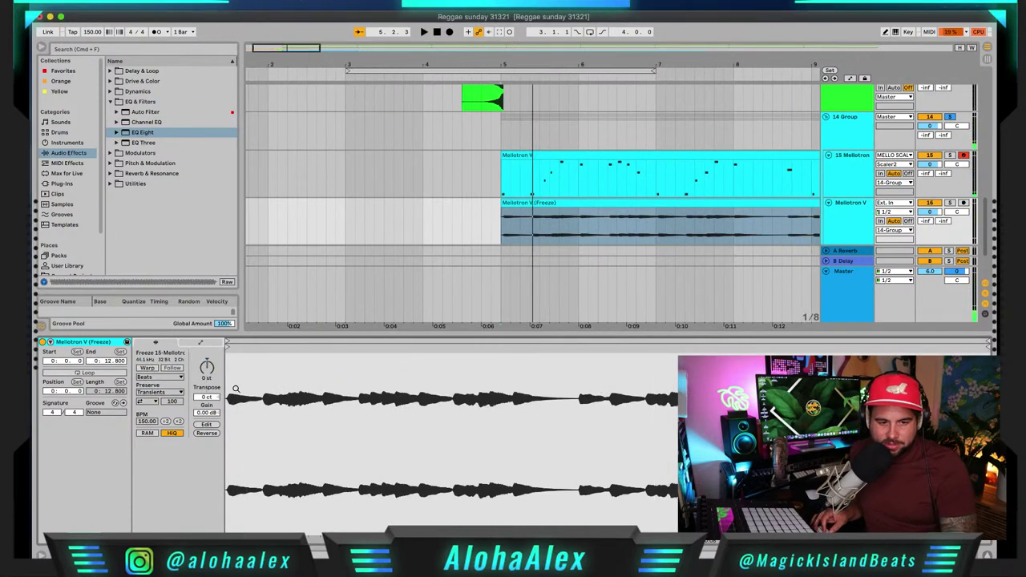
click(148, 368)
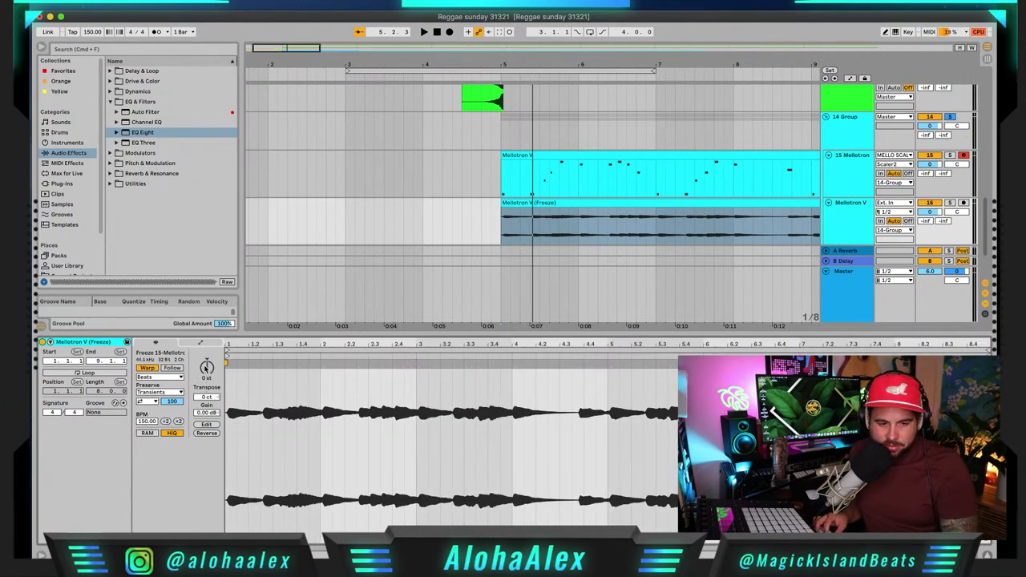
Step: Transpose the warped Mellotron V audio clip to -12 st and play it
key(space)
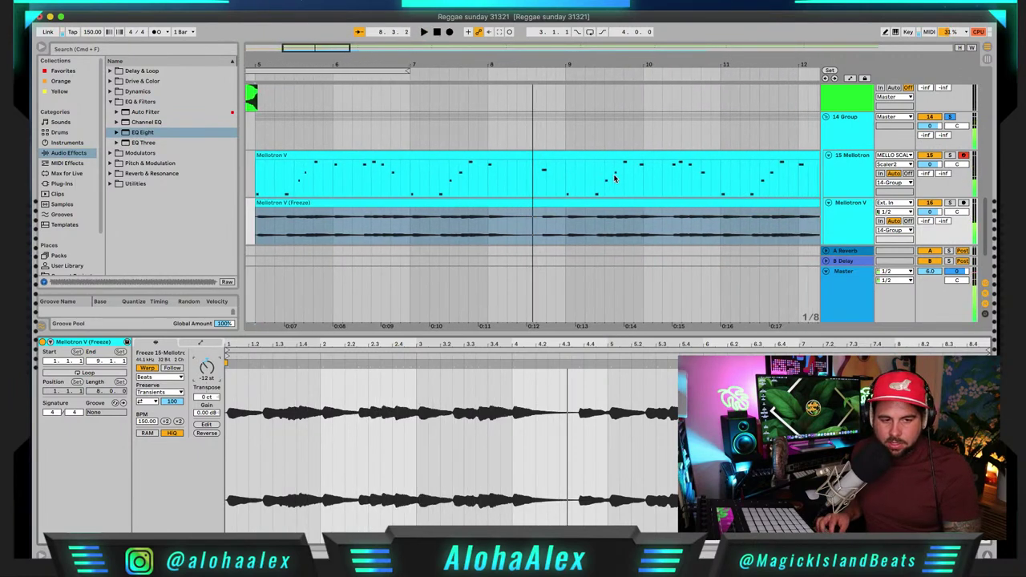
Step: Collapse the EQ & Filters folder and search the browser for "h delay"
click(111, 102)
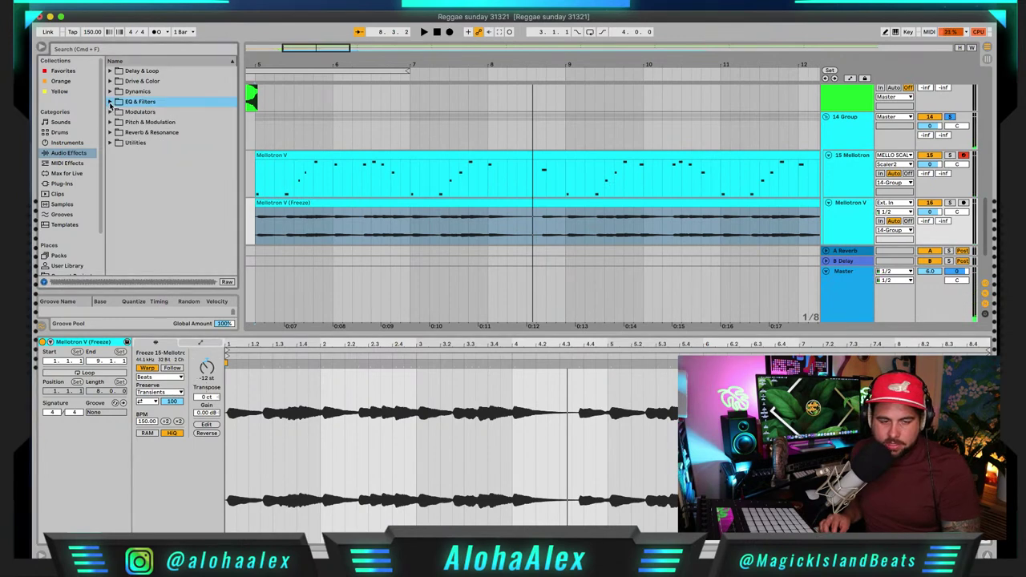
click(85, 50)
text(N)
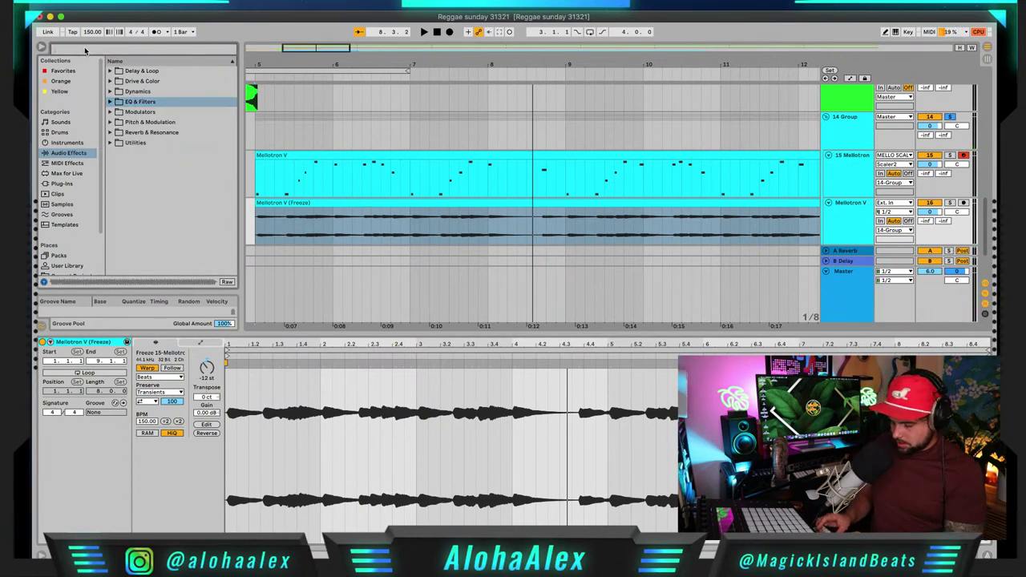
text( dealay)
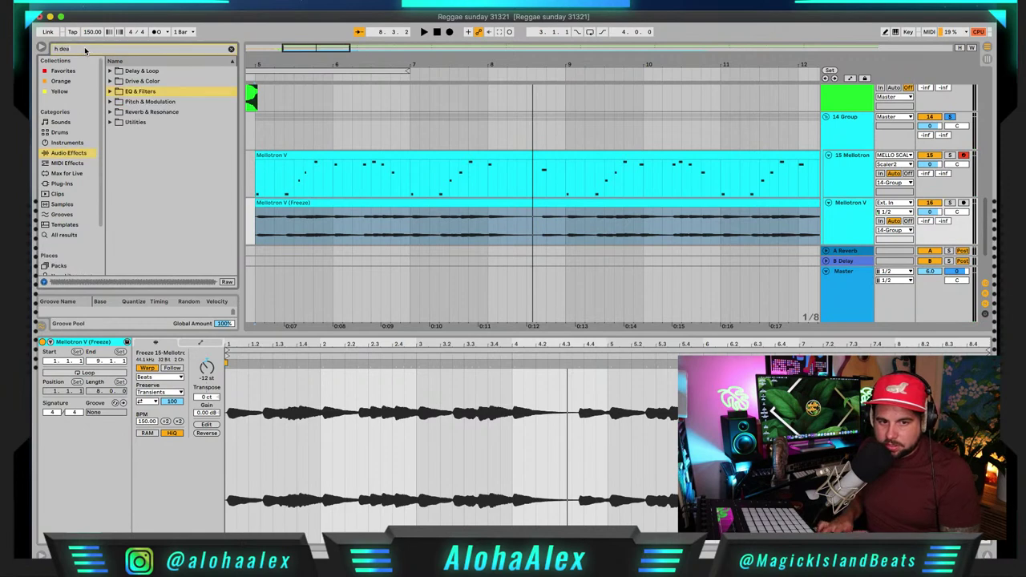
key(BackSpace)
key(BackSpace)
text(lay)
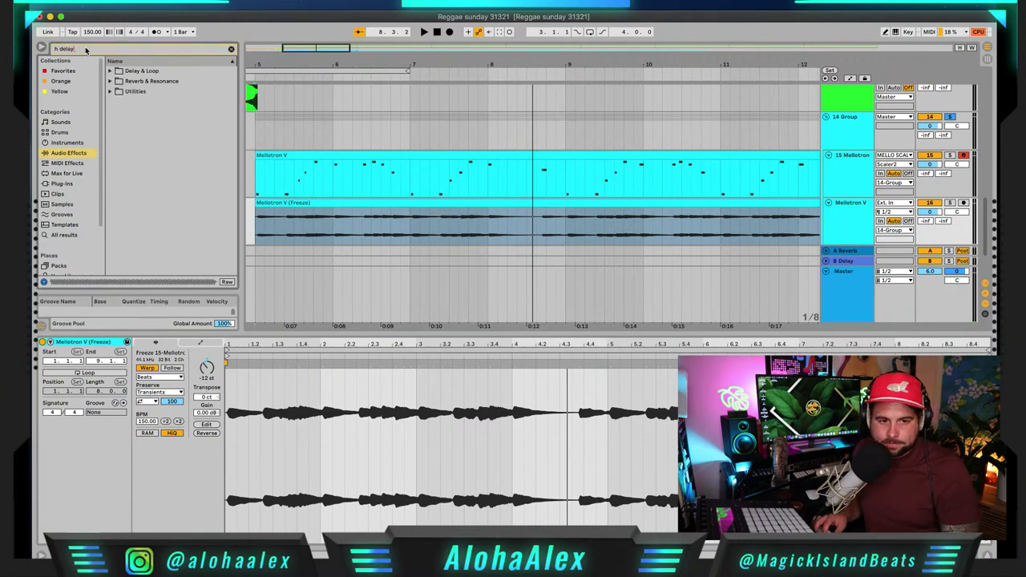
Step: Find H-Delay Stereo among the VST plug-ins and add it to the B Delay return track
click(110, 73)
click(114, 82)
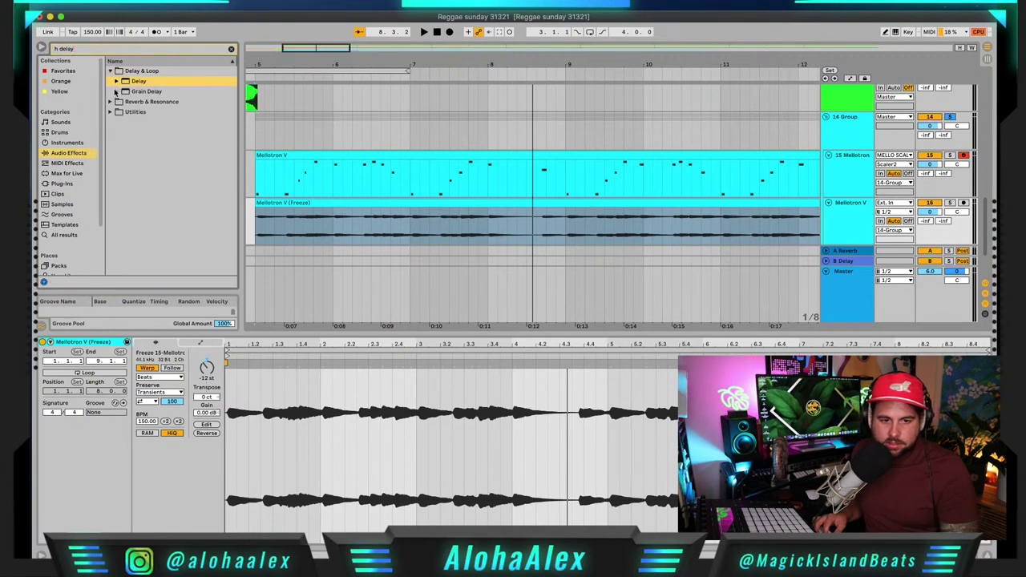
click(62, 184)
click(116, 92)
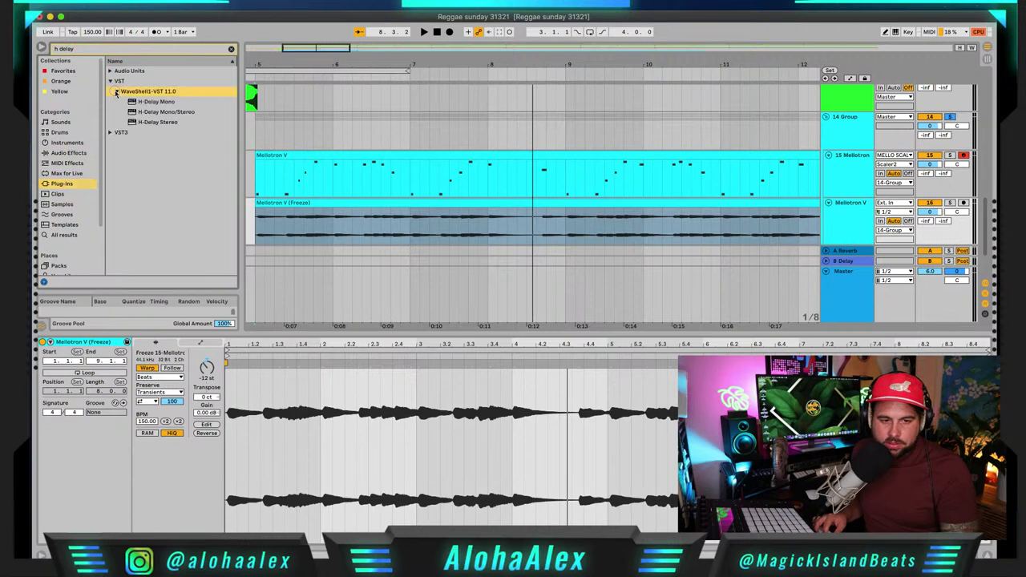
click(134, 122)
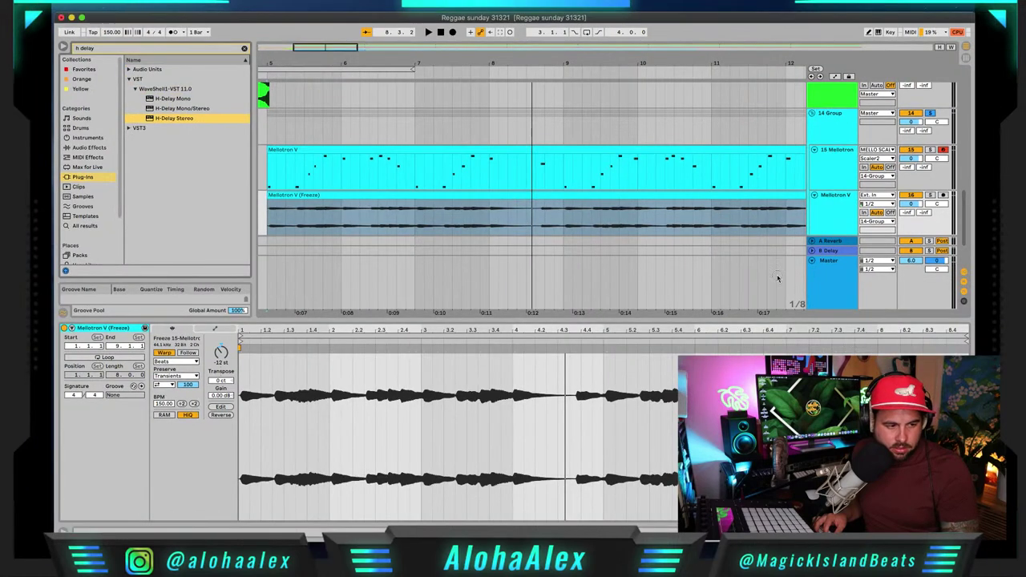
drag(833, 257, 833, 251)
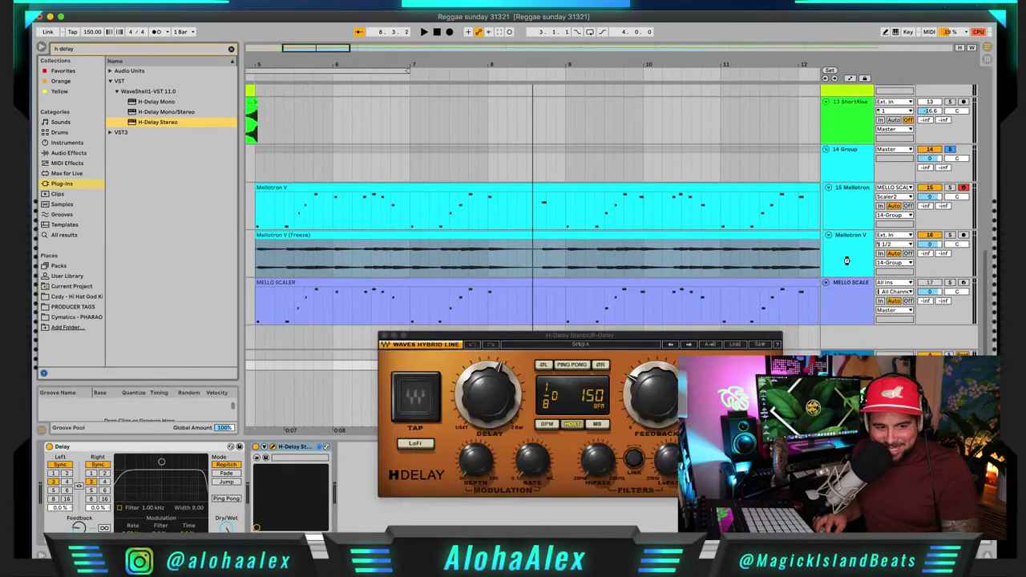
Step: Turn off the stock Delay device on the return track and load a Ping Pong preset into H-Delay Stereo
click(194, 448)
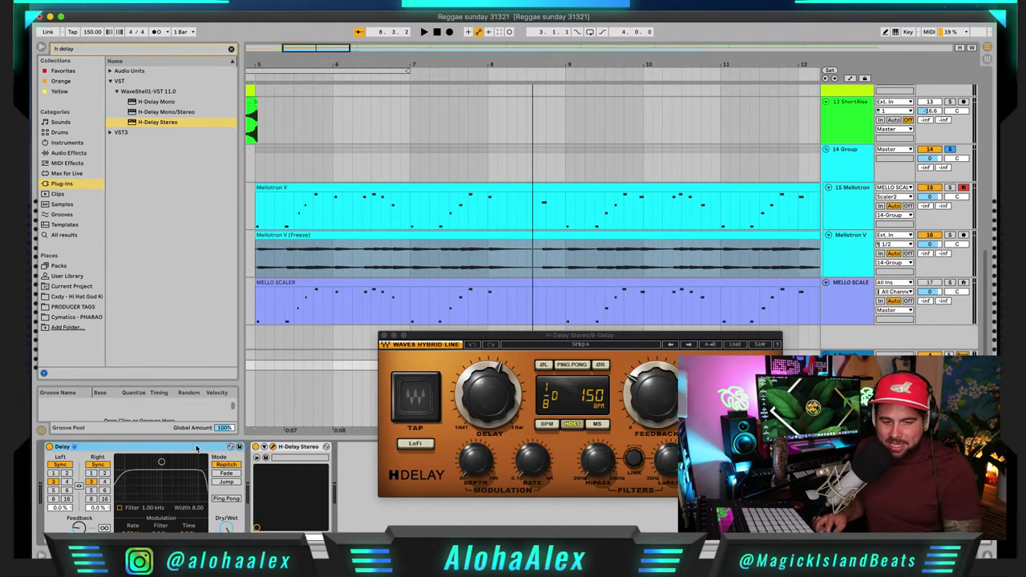
click(49, 446)
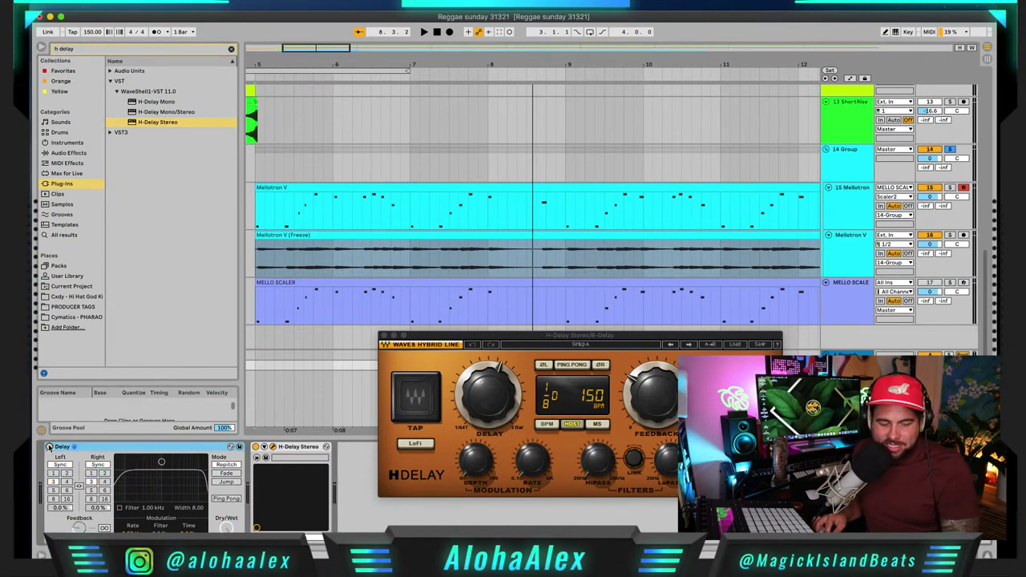
click(733, 346)
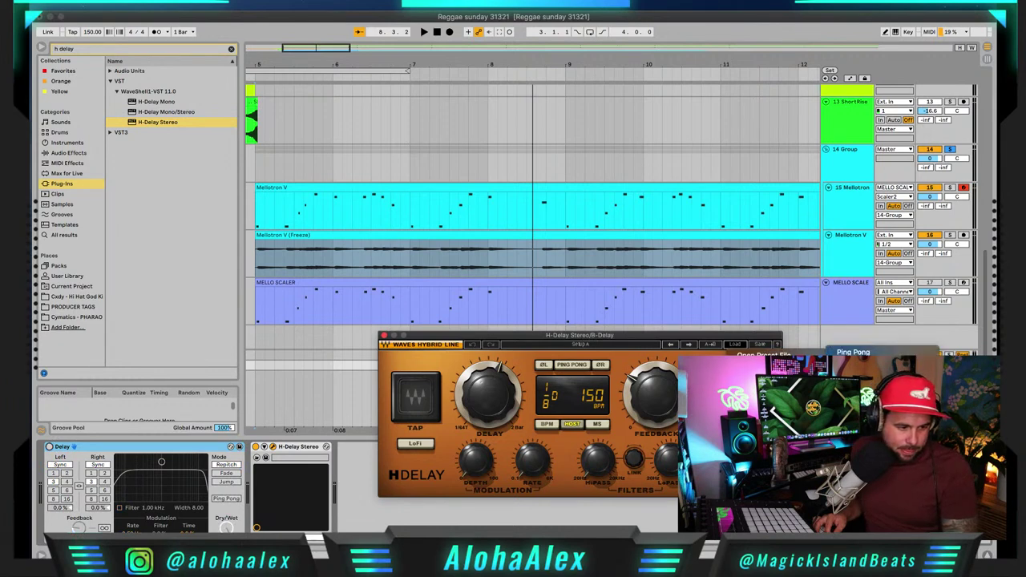
click(875, 401)
click(385, 335)
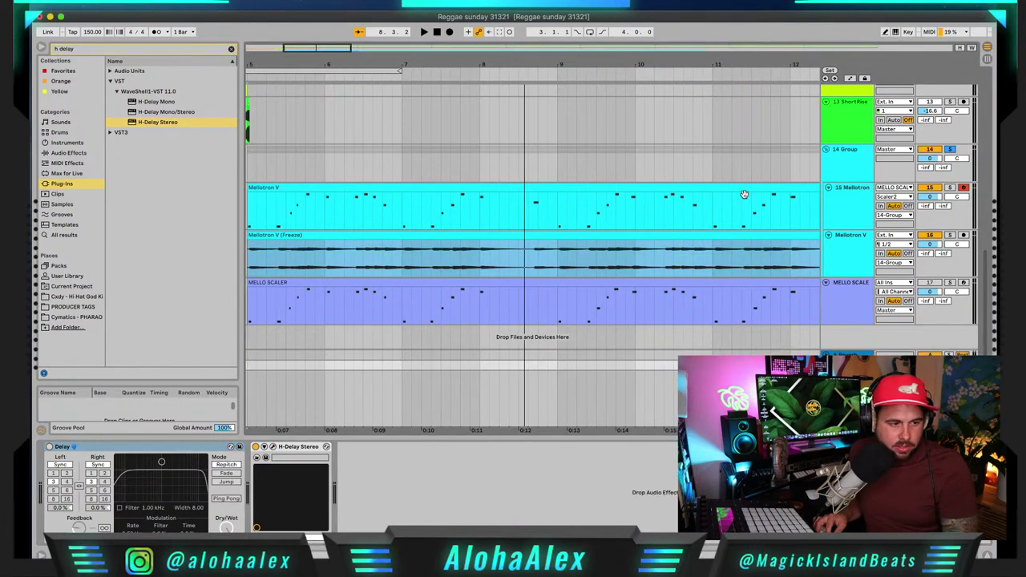
Step: Automate the 14 Group's B-Delay send with a short raised section starting at bar 8
click(943, 168)
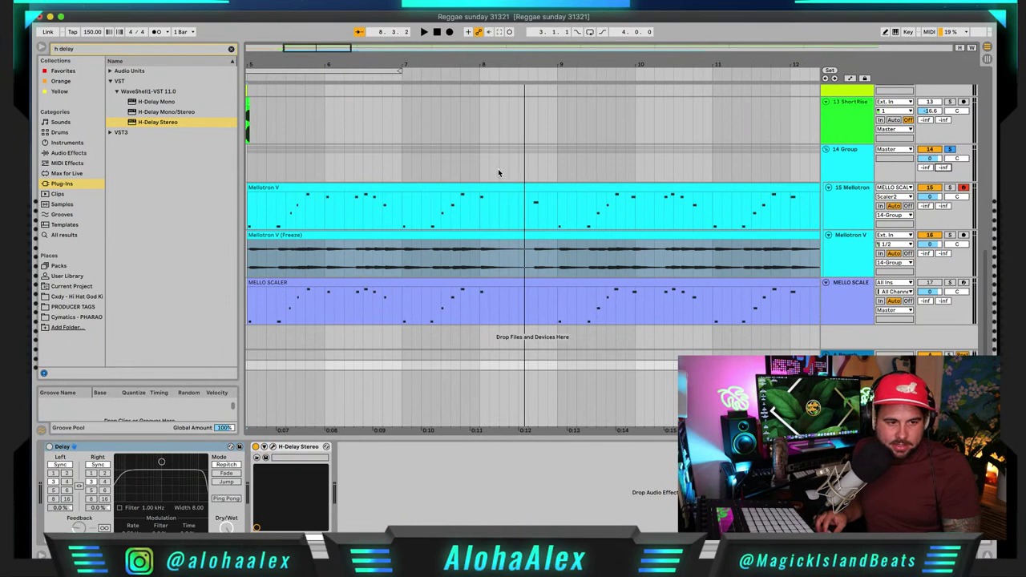
key(a)
drag(481, 171, 496, 171)
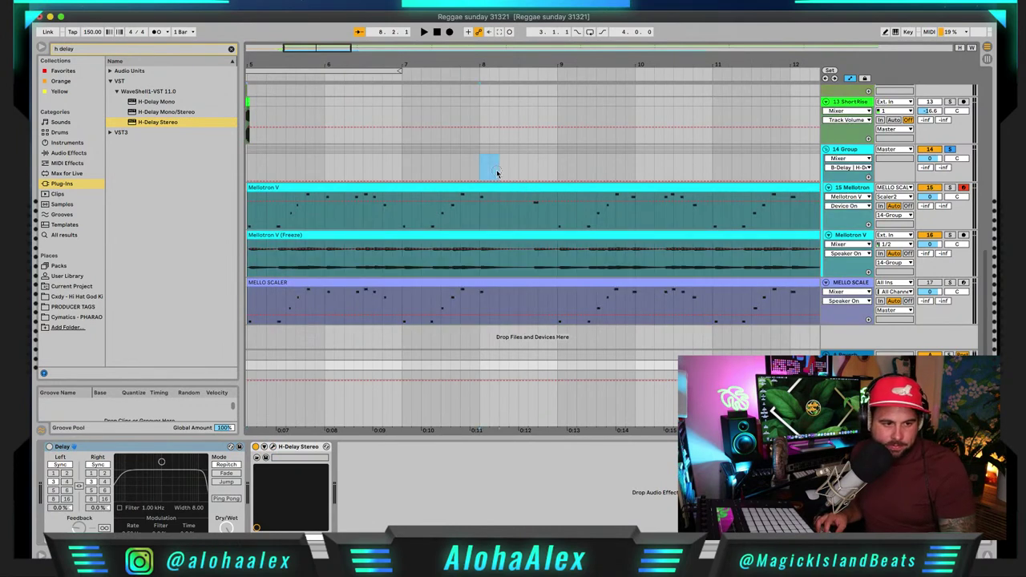
click(496, 170)
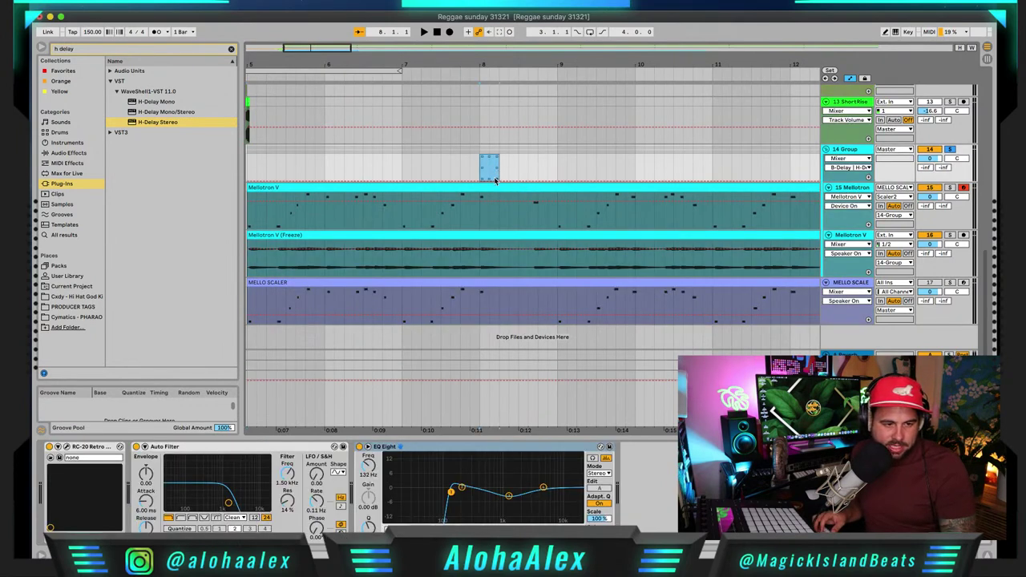
drag(490, 180, 492, 133)
scroll(356, 163, left, 5)
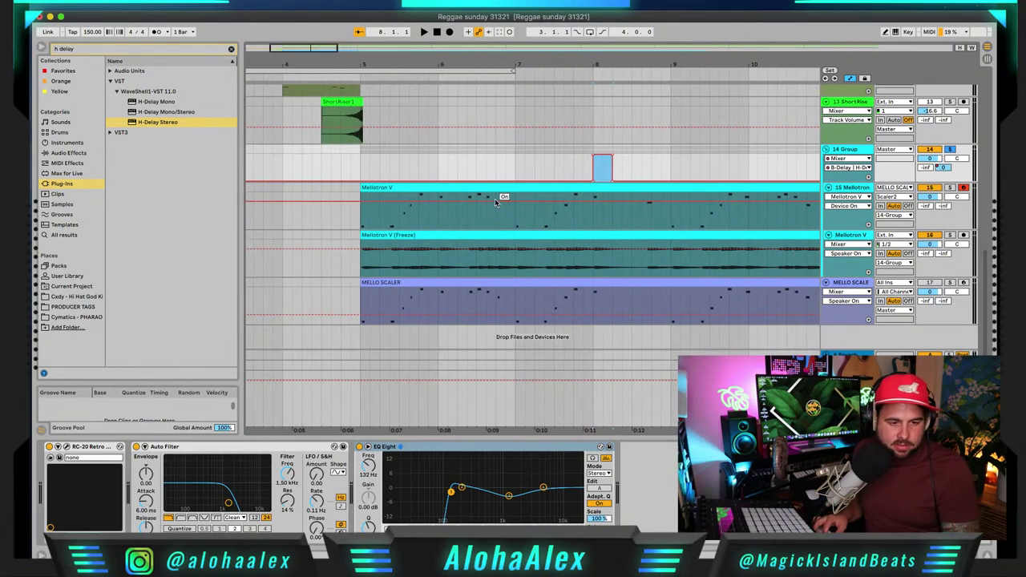
Step: Play the arrangement from just before bar 5 to hear the delay throw, and hide the automation lanes
click(355, 164)
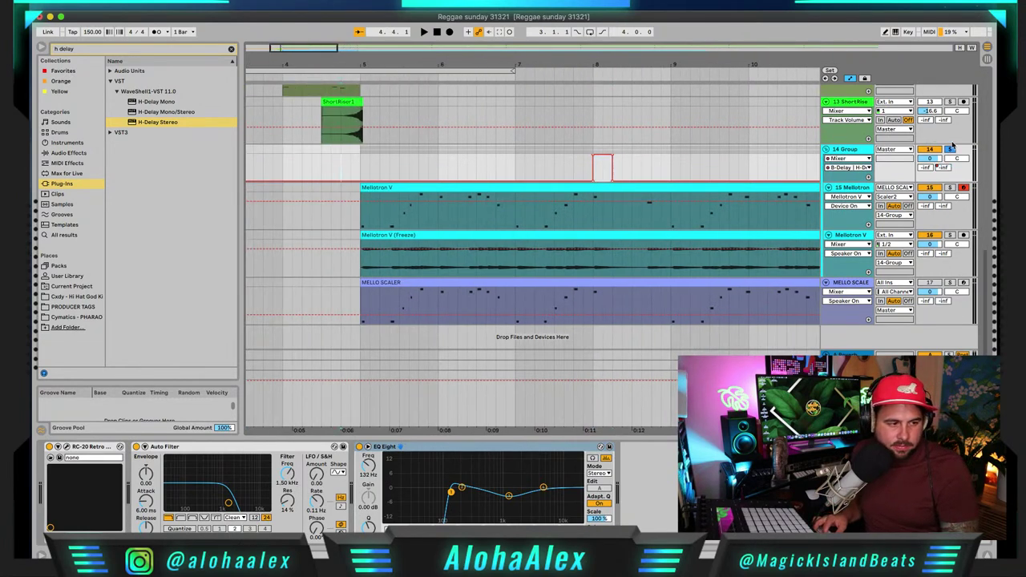
scroll(746, 184, left, 6)
key(space)
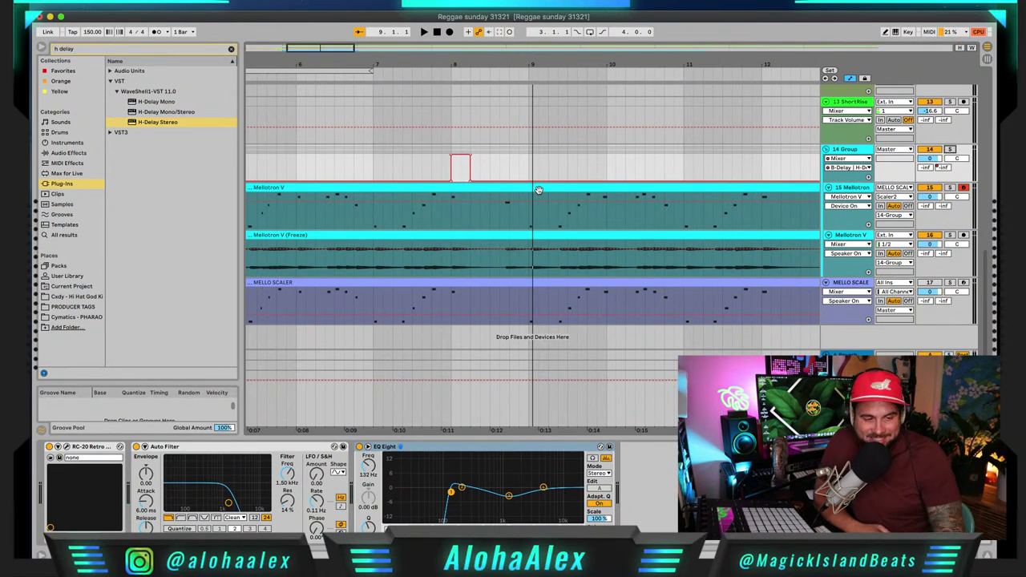
key(super+a)
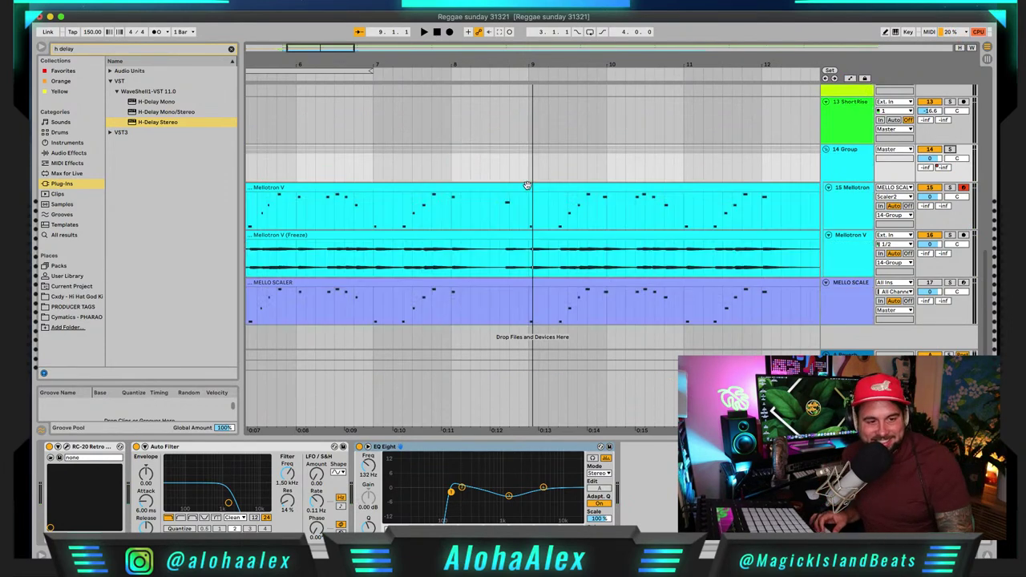
Step: Unfold the B Delay return track
scroll(519, 199, left, 3)
scroll(520, 198, left, 2)
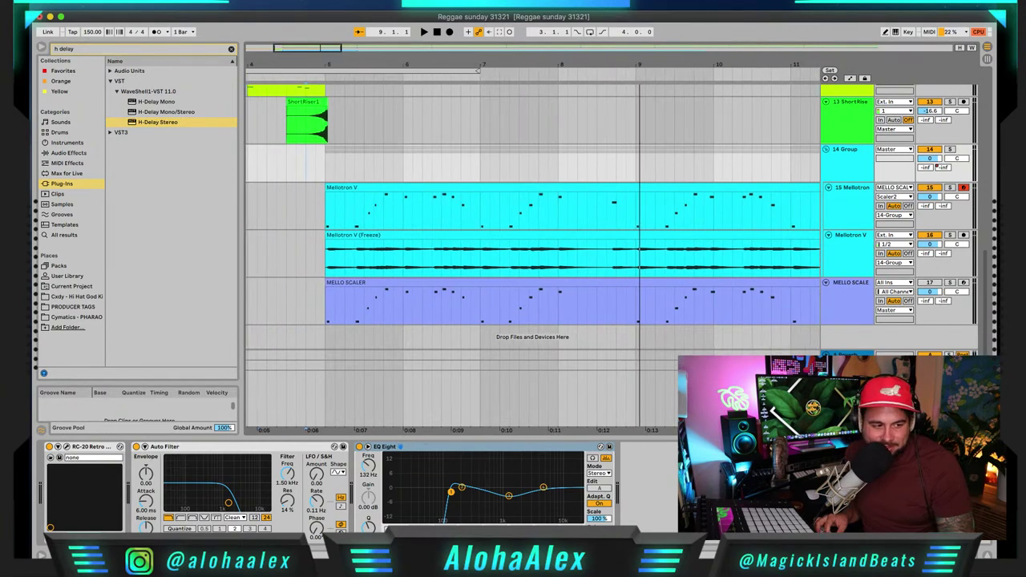
click(825, 365)
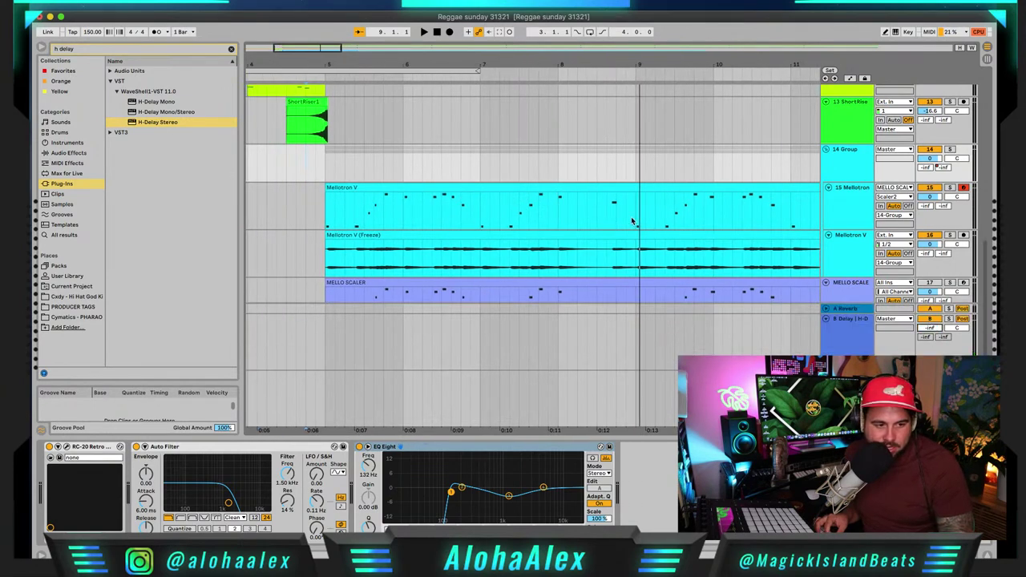
Step: Split the Mellotron V MIDI clip at 8.3.1 and delete everything after the split
scroll(617, 217, right, 1)
click(586, 208)
scroll(588, 208, left, 2)
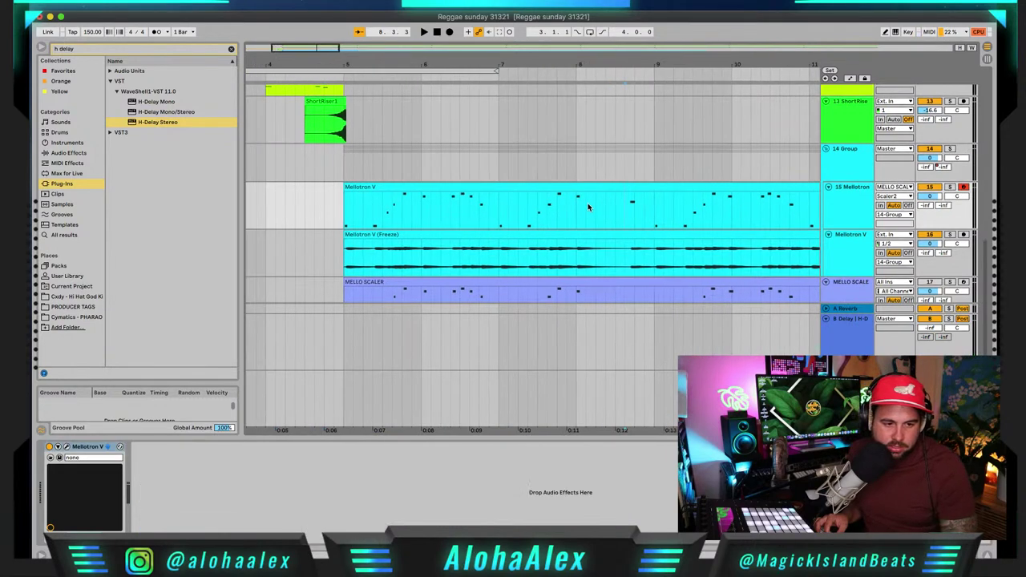
scroll(461, 205, right, 2)
mouse_move(321, 212)
mouse_down()
mouse_move(505, 213)
mouse_move(322, 215)
mouse_up()
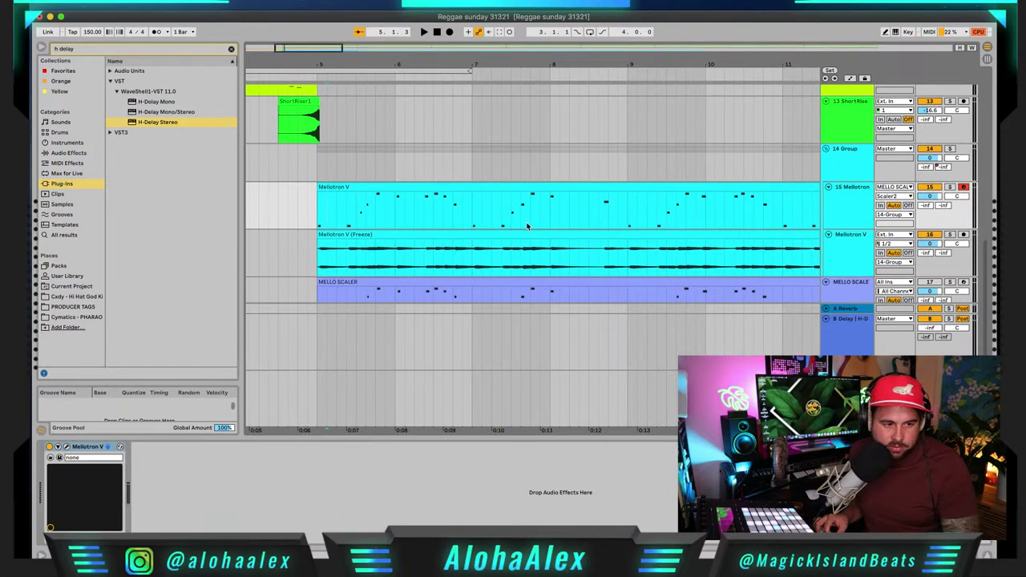
click(607, 201)
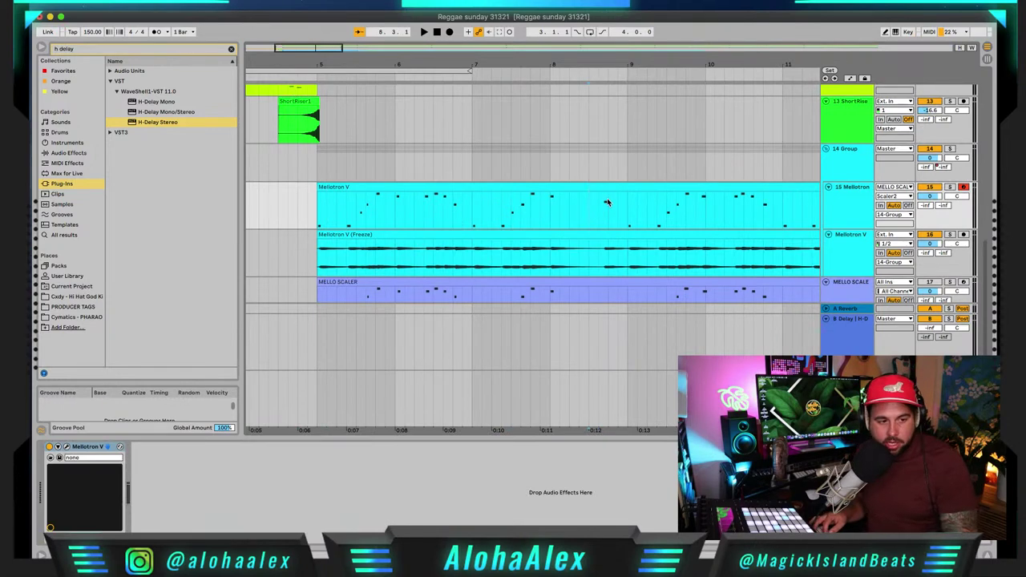
key(super+e)
click(613, 188)
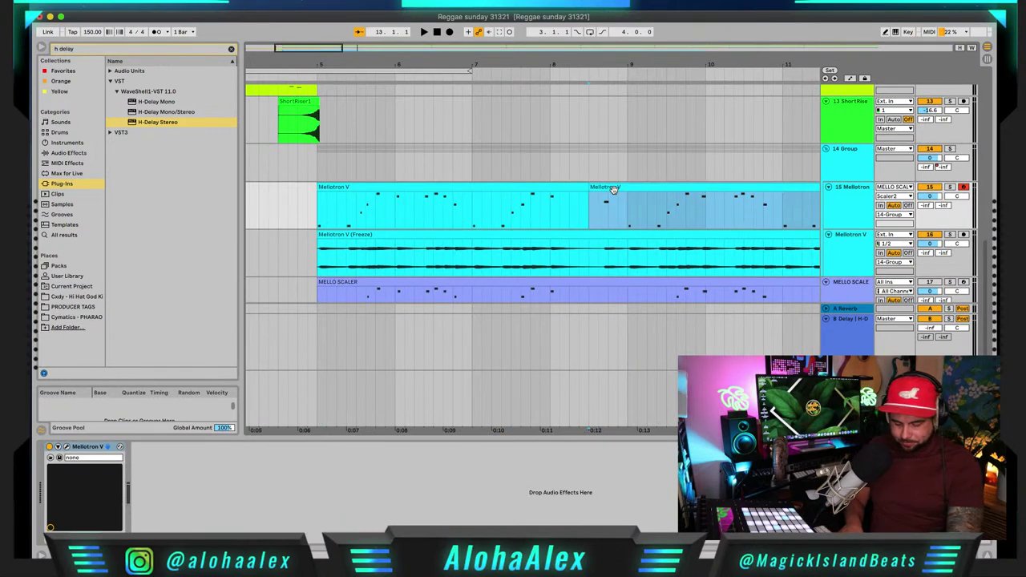
key(Delete)
Step: Split the frozen Mellotron V audio clip at 8.3.1, delete the remainder and fold the 14 Group
click(602, 235)
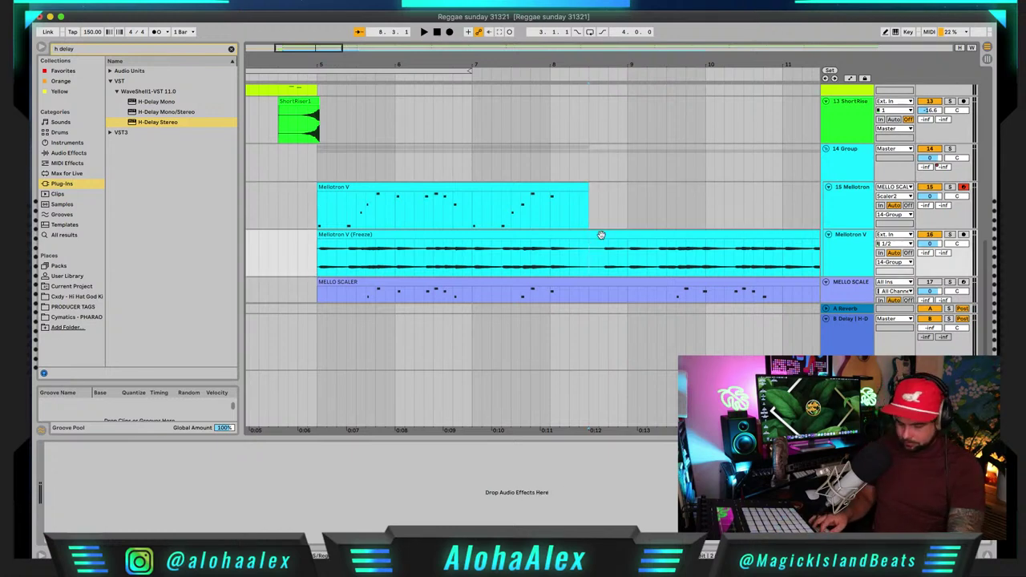
key(super+e)
key(Delete)
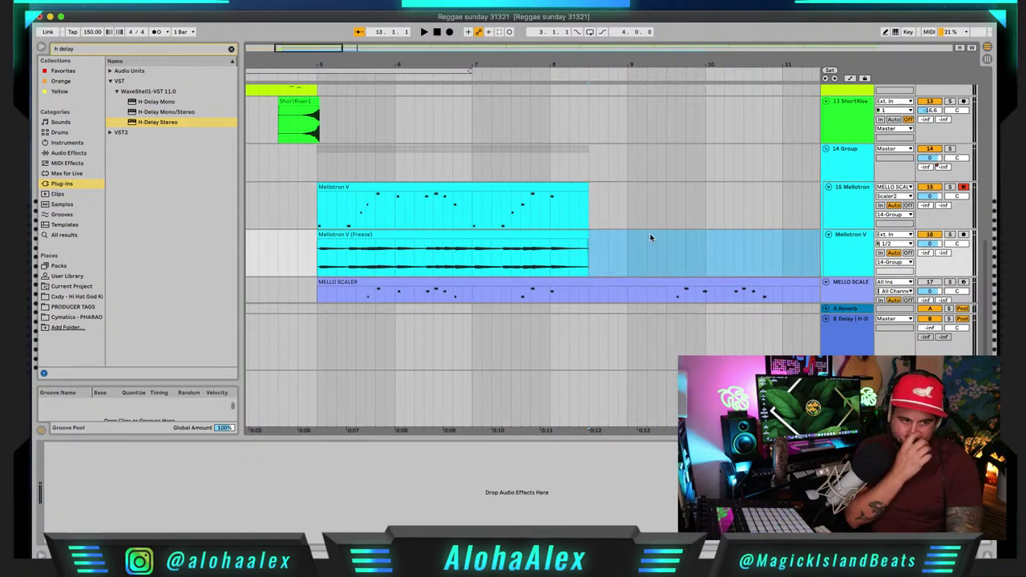
click(842, 150)
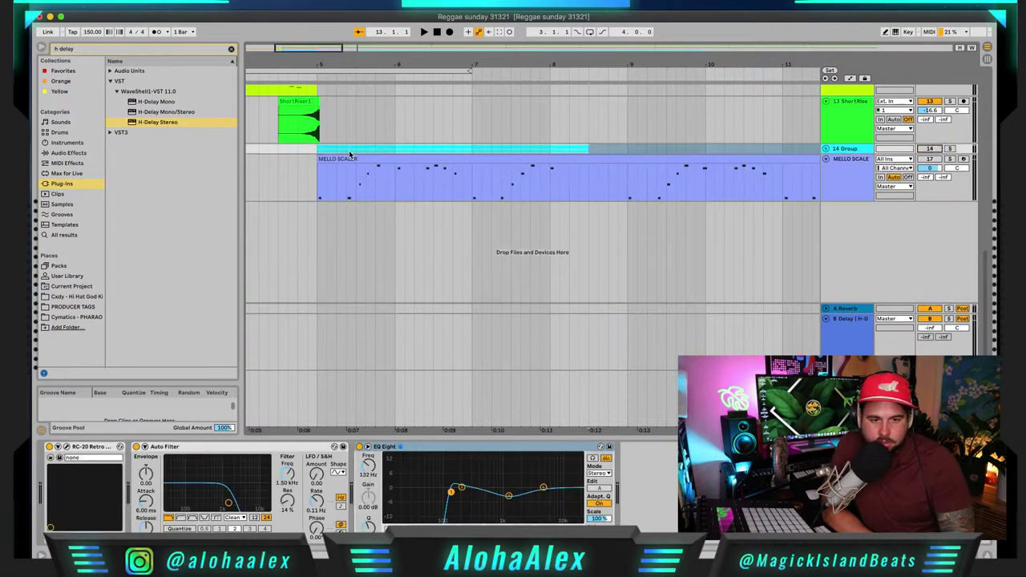
Step: Clear the browser search and load the Arcade VST plug-in onto a new MIDI track
click(231, 49)
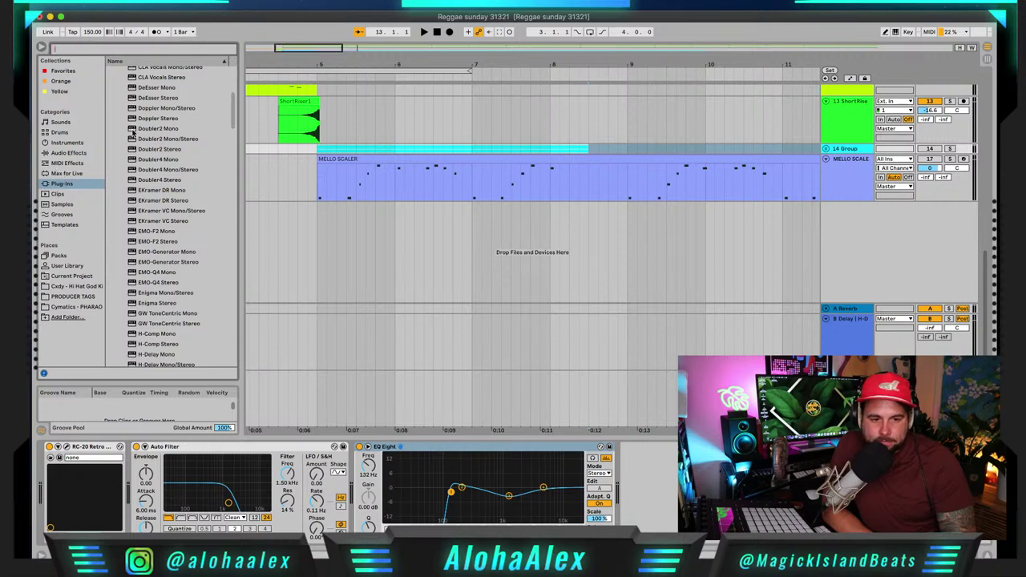
scroll(133, 132, up, 5)
click(117, 112)
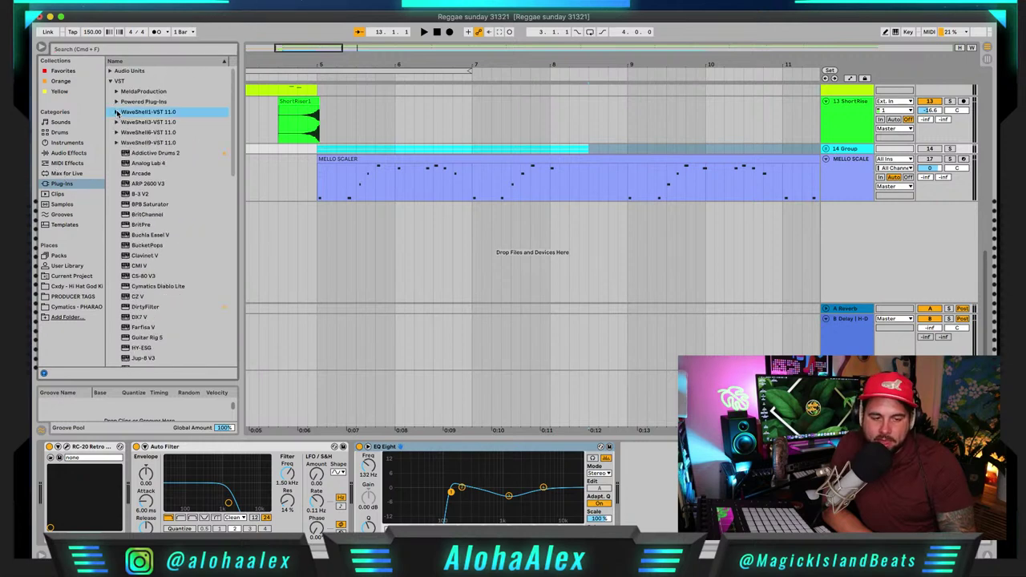
scroll(132, 179, down, 1)
click(130, 165)
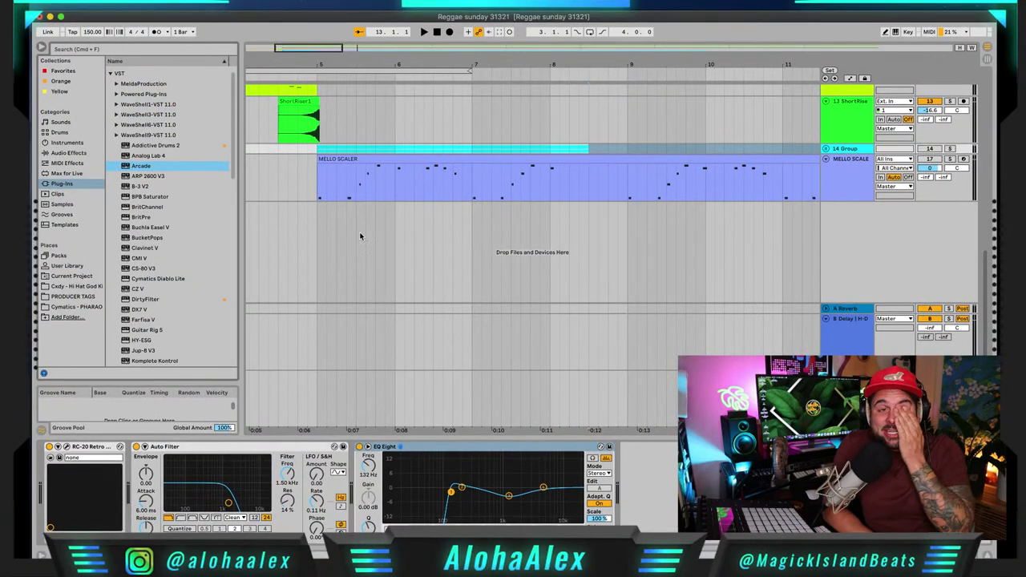
key(Return)
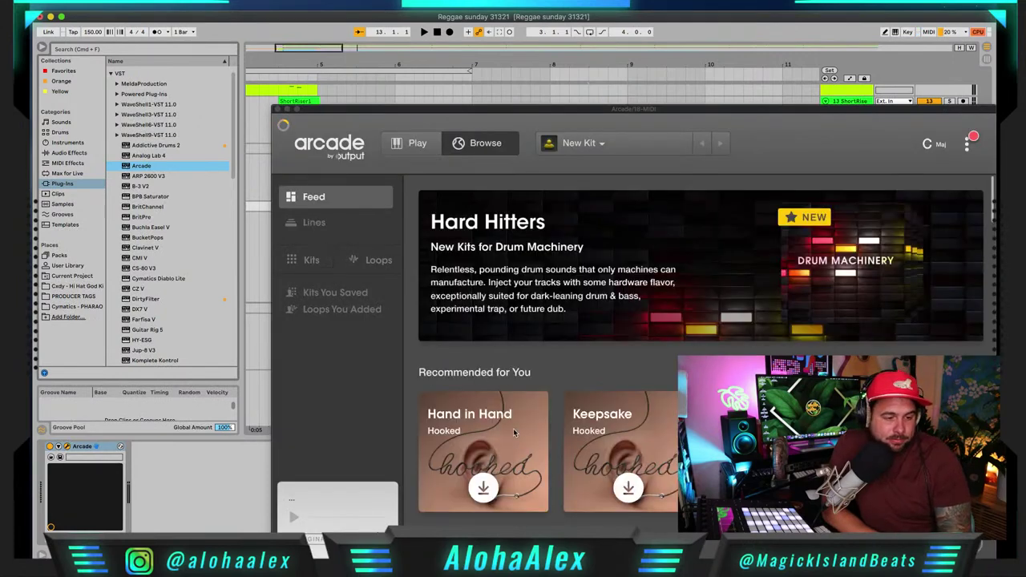
Step: Download the Hand in Hand kit from the Recommended for You section of Arcade's feed
scroll(633, 457, down, 3)
scroll(627, 454, up, 1)
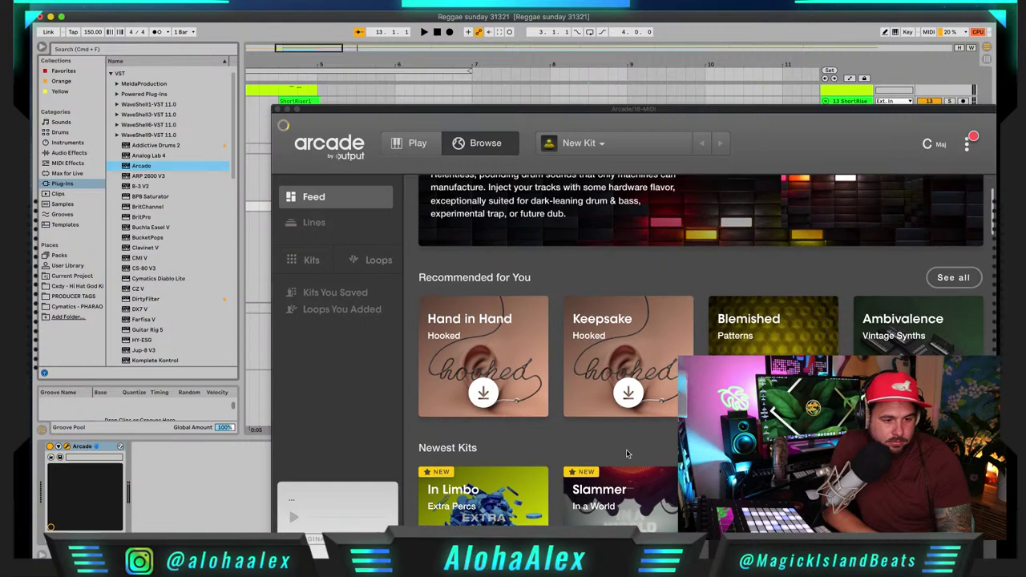
click(485, 402)
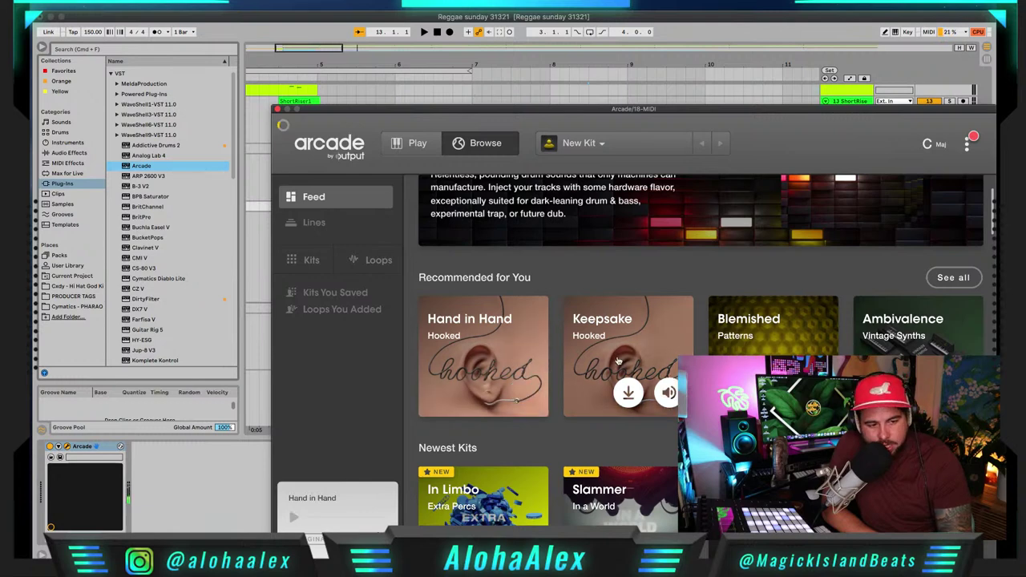
Step: Look through the recommended, newest, Taped and Zero Hour kits in Arcade's feed
scroll(626, 385, down, 3)
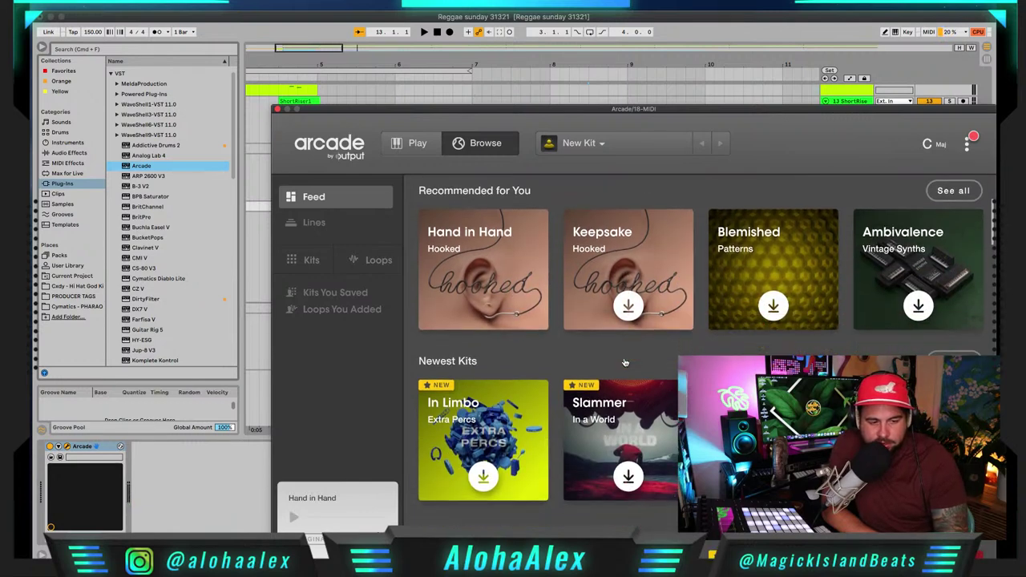
scroll(623, 358, down, 5)
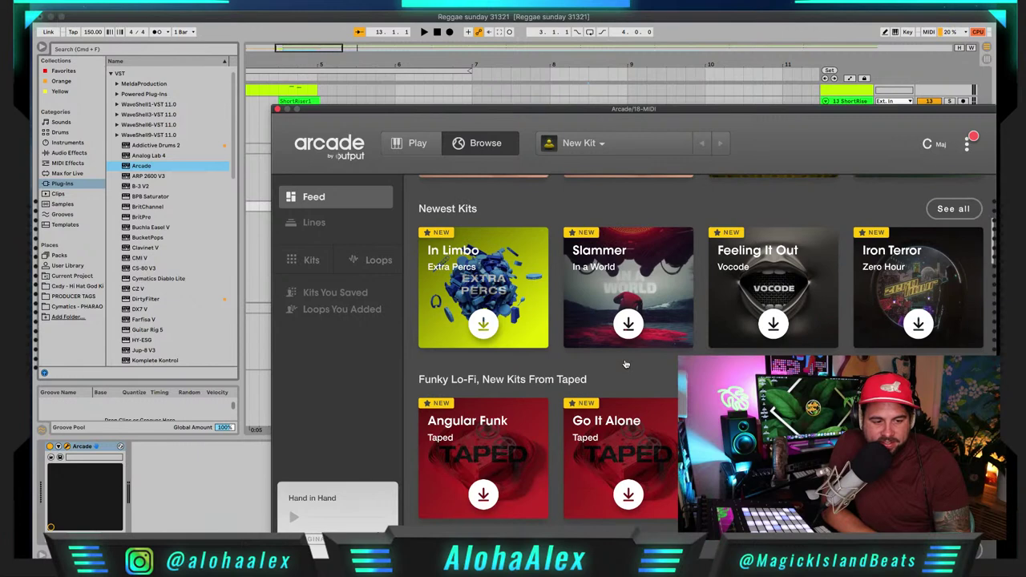
scroll(626, 363, down, 5)
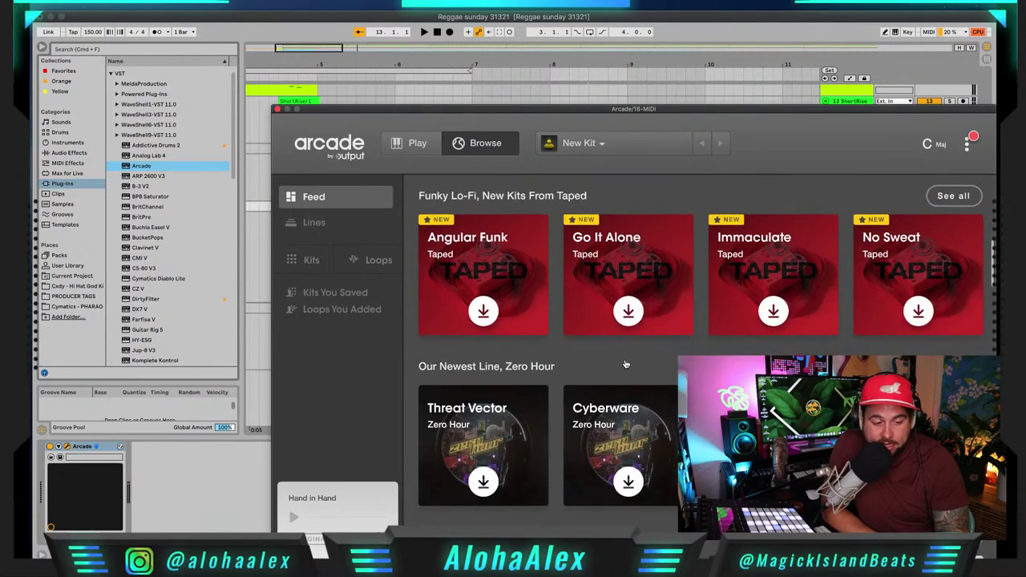
scroll(626, 363, down, 1)
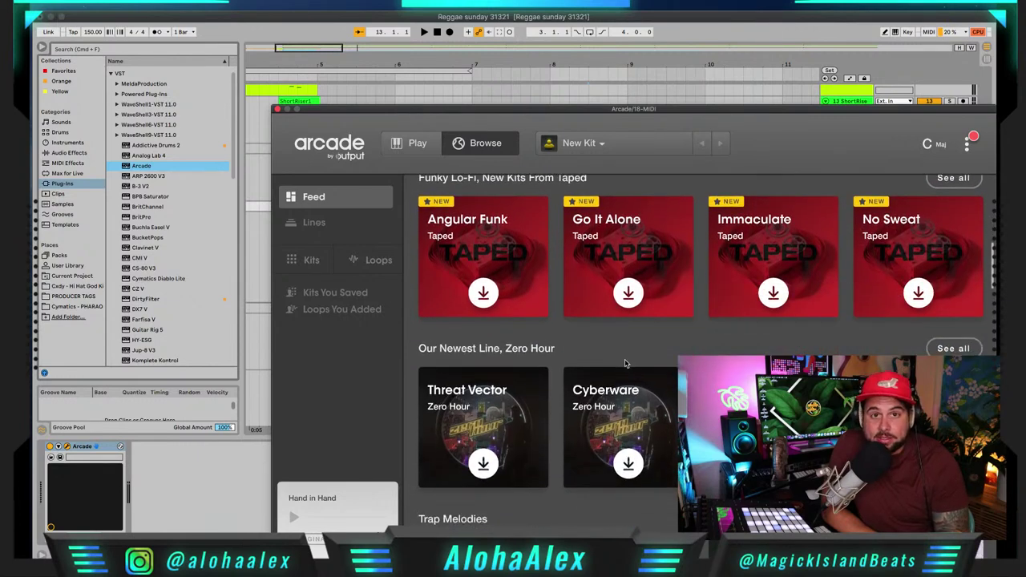
scroll(625, 359, up, 15)
scroll(624, 359, down, 2)
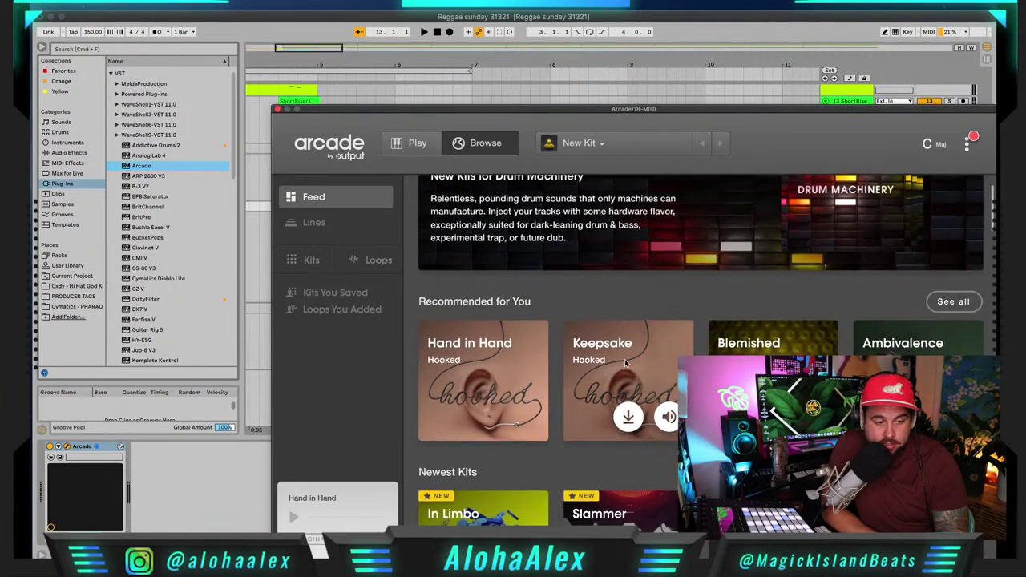
Step: Show the full list of Arcade's kits, move the plug-in window up and load the Silk Sheets kit
click(954, 305)
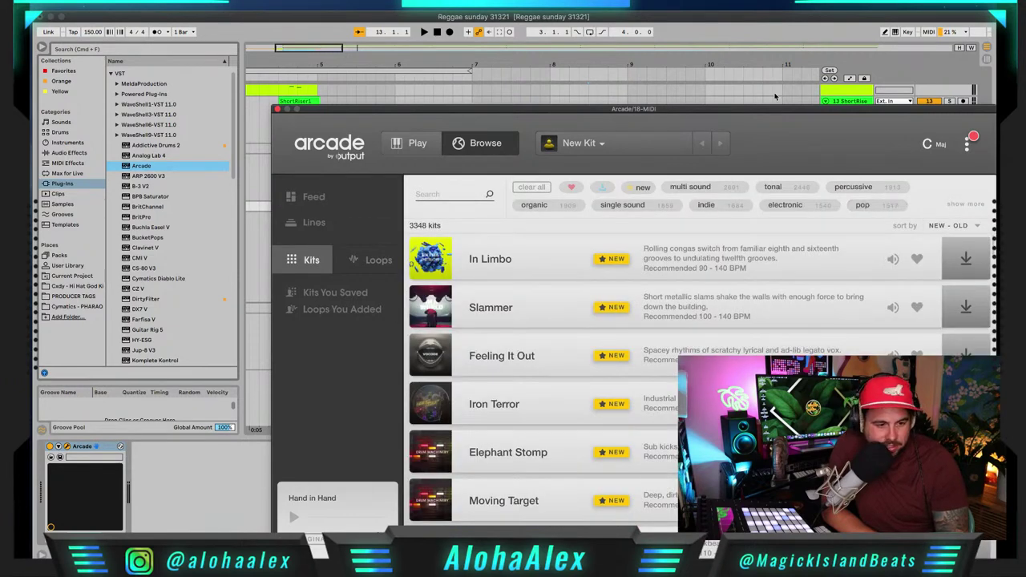
drag(745, 109, 735, 12)
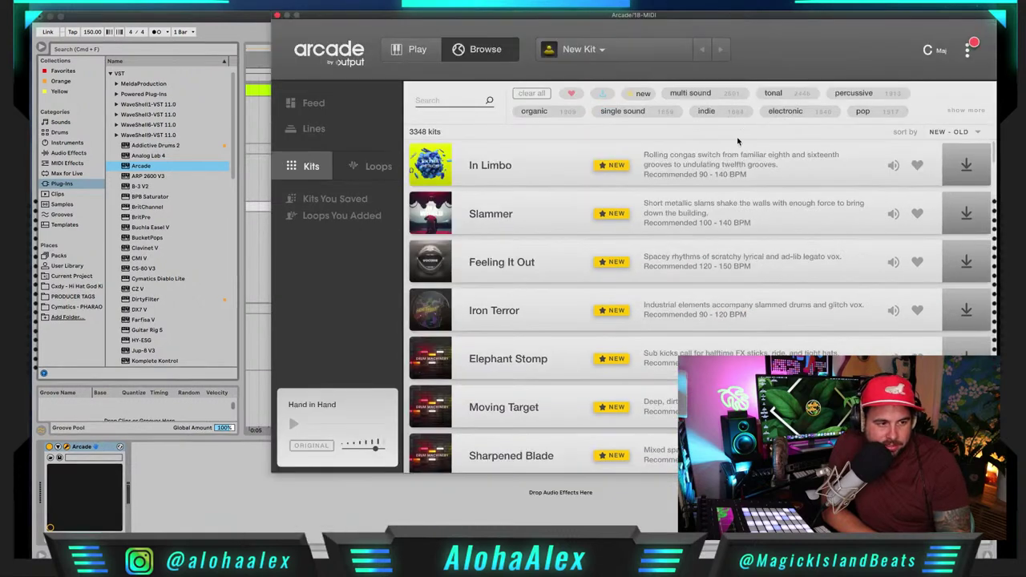
scroll(658, 285, down, 10)
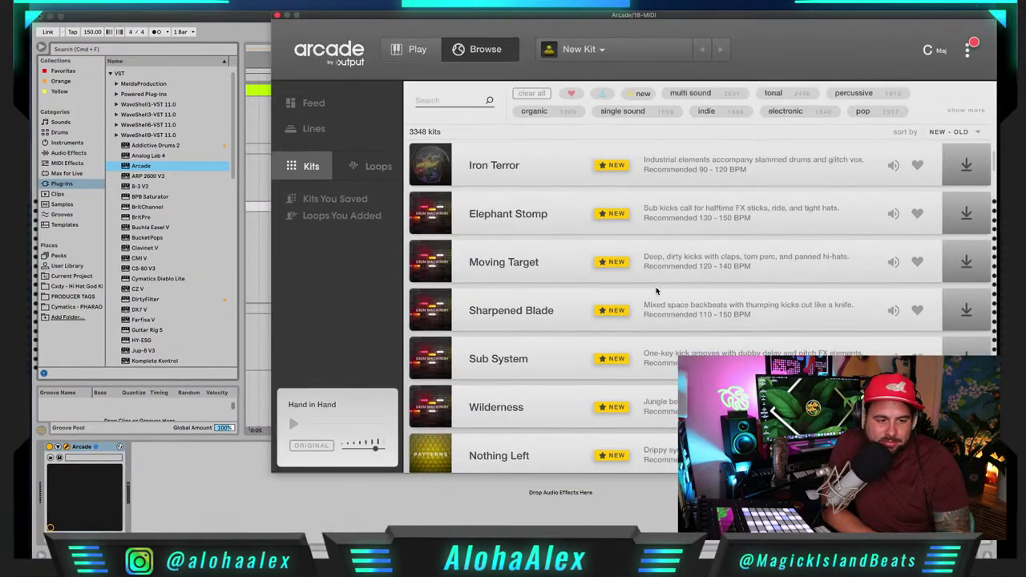
scroll(654, 290, down, 2)
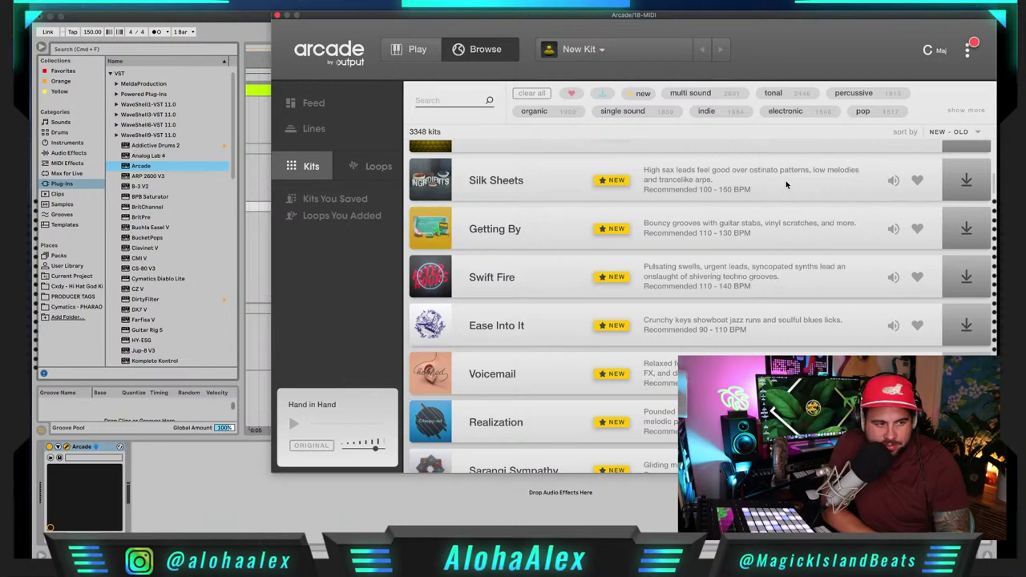
click(965, 181)
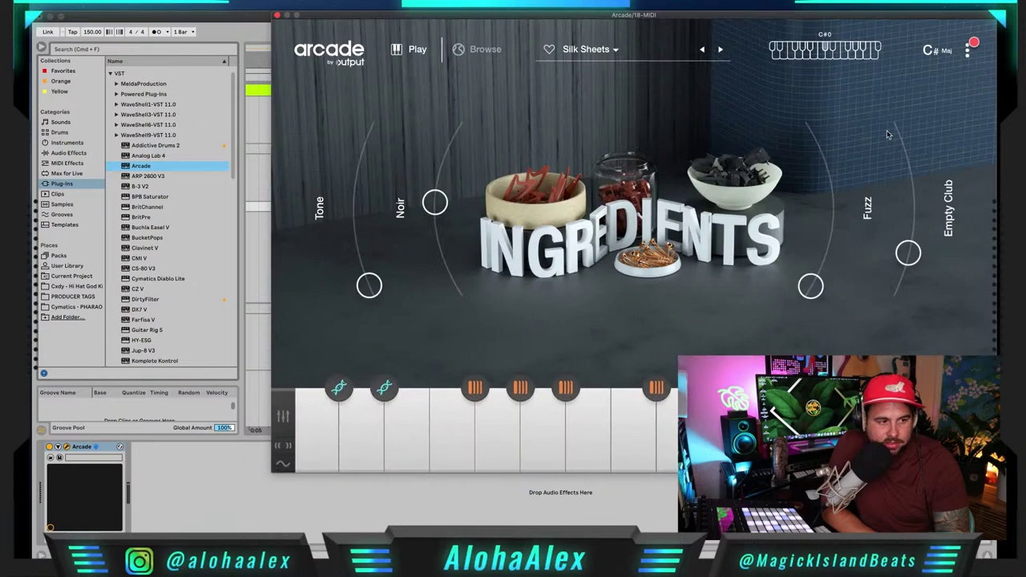
Step: Set Arcade's session key to C minor
click(943, 54)
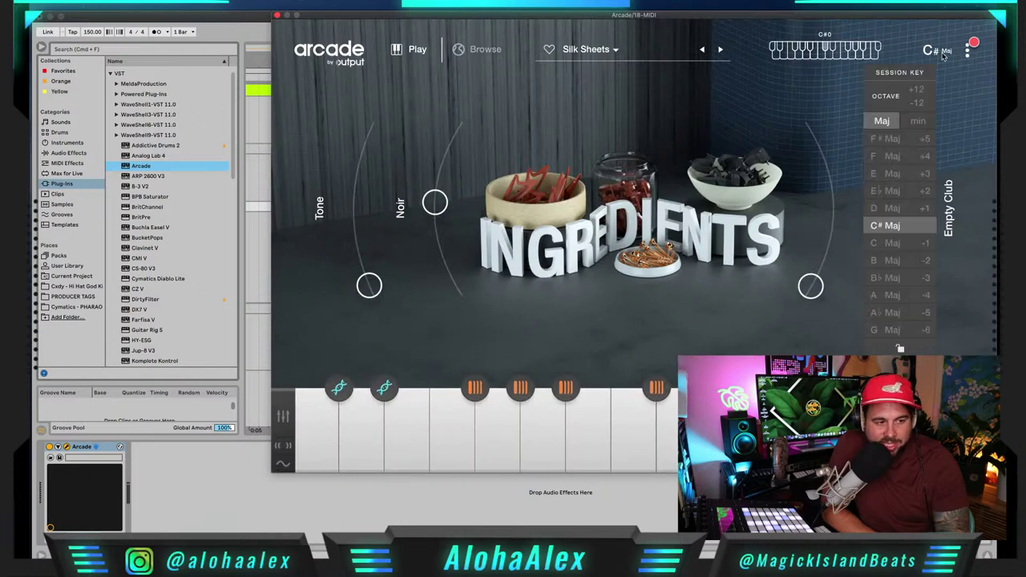
click(891, 243)
click(919, 121)
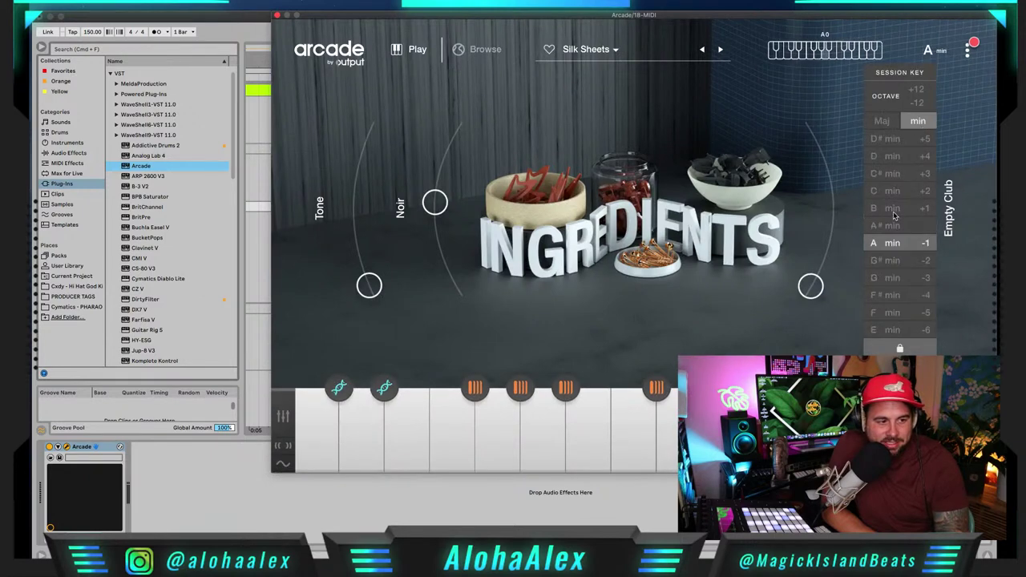
click(891, 196)
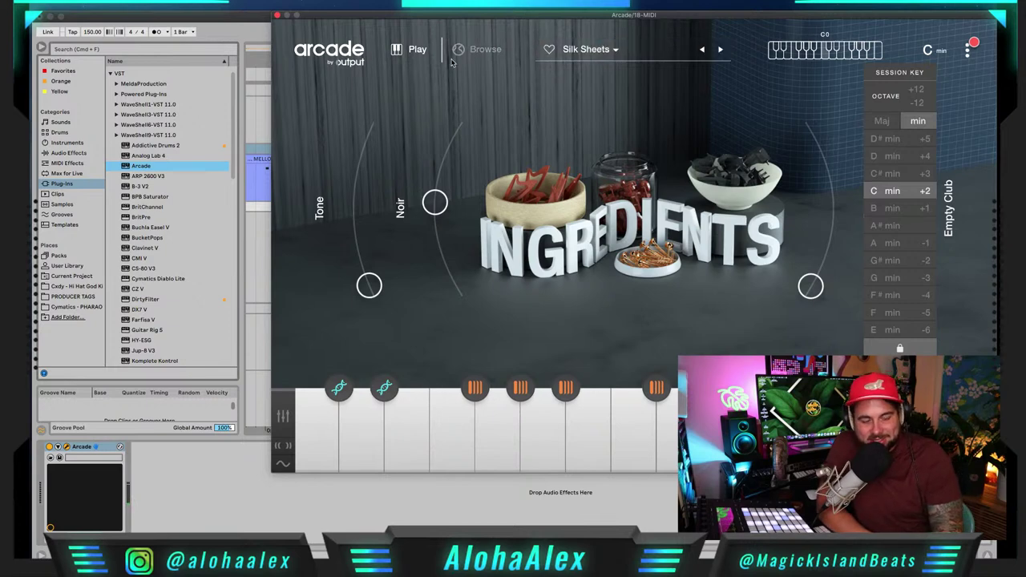
Step: Look through Arcade's newest kits from Silk Sheets onward, checking their descriptions and recommended tempos
click(492, 54)
click(492, 54)
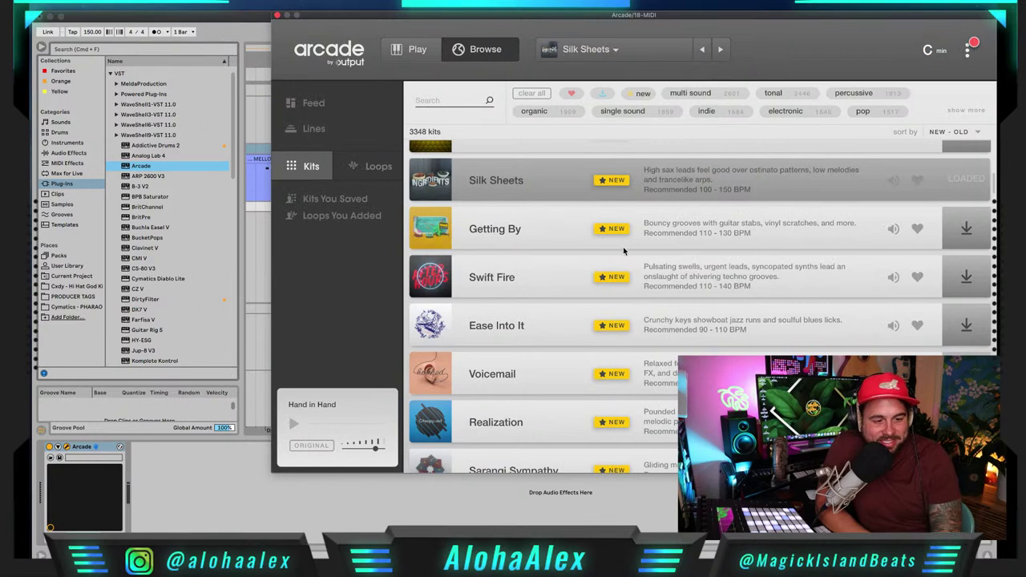
scroll(624, 251, down, 3)
scroll(624, 251, down, 1)
scroll(627, 250, up, 1)
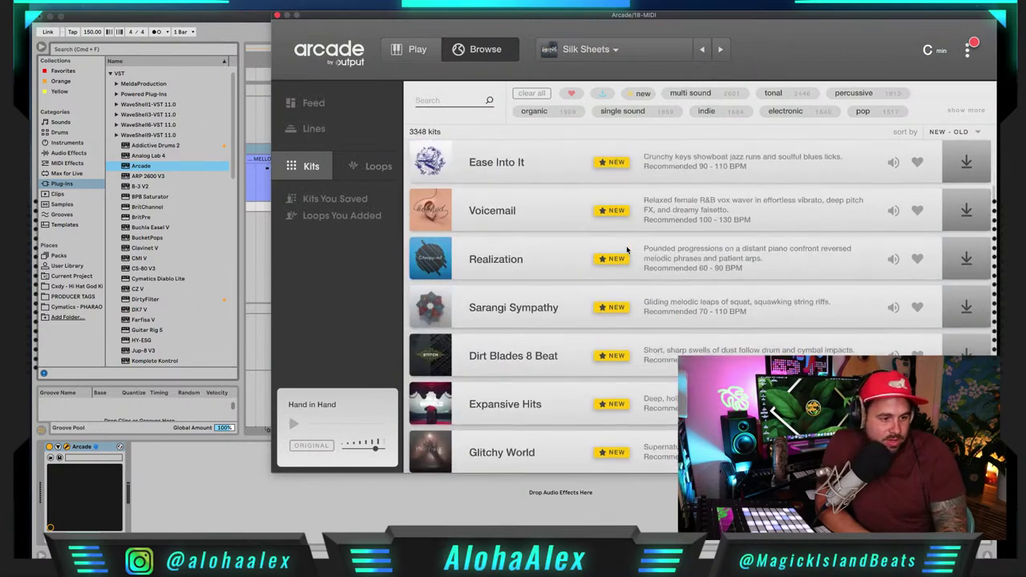
scroll(654, 237, down, 1)
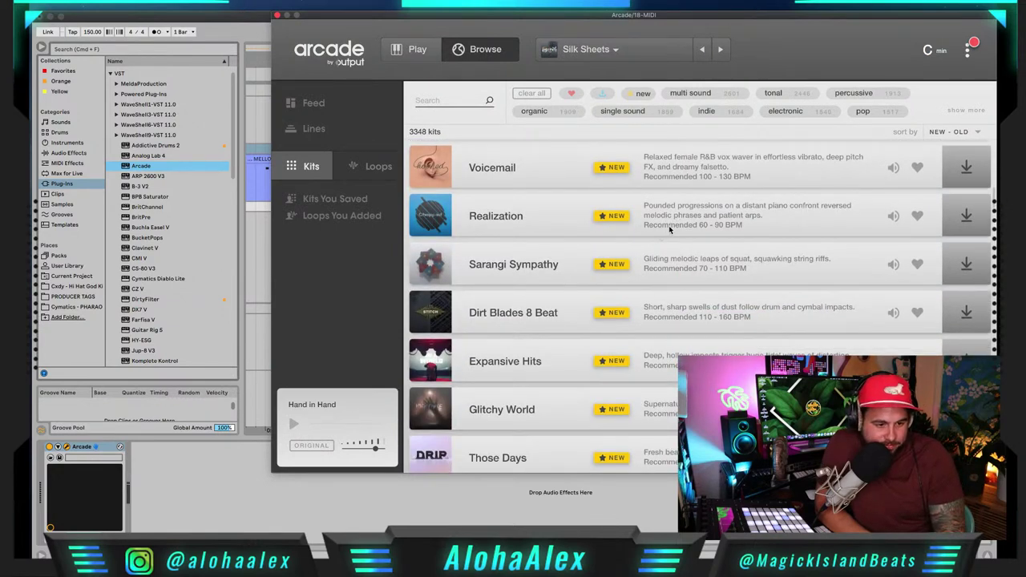
scroll(618, 296, down, 1)
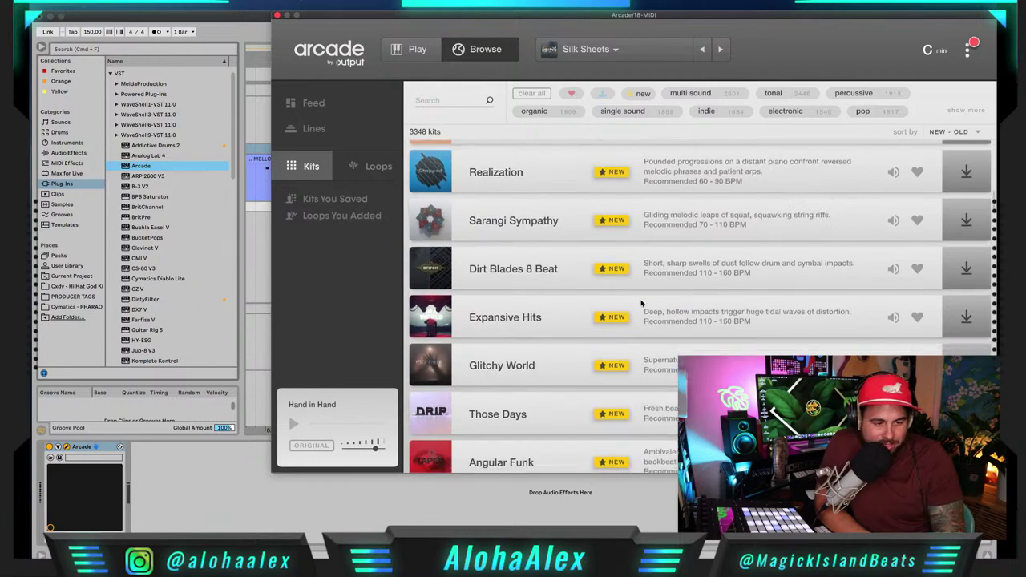
scroll(641, 303, down, 1)
scroll(706, 329, down, 1)
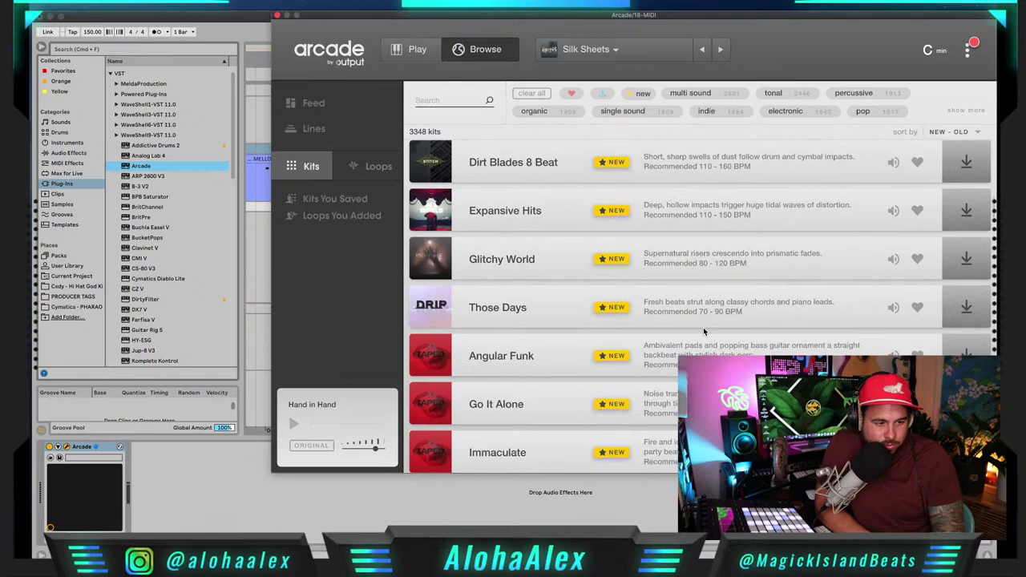
scroll(785, 317, down, 8)
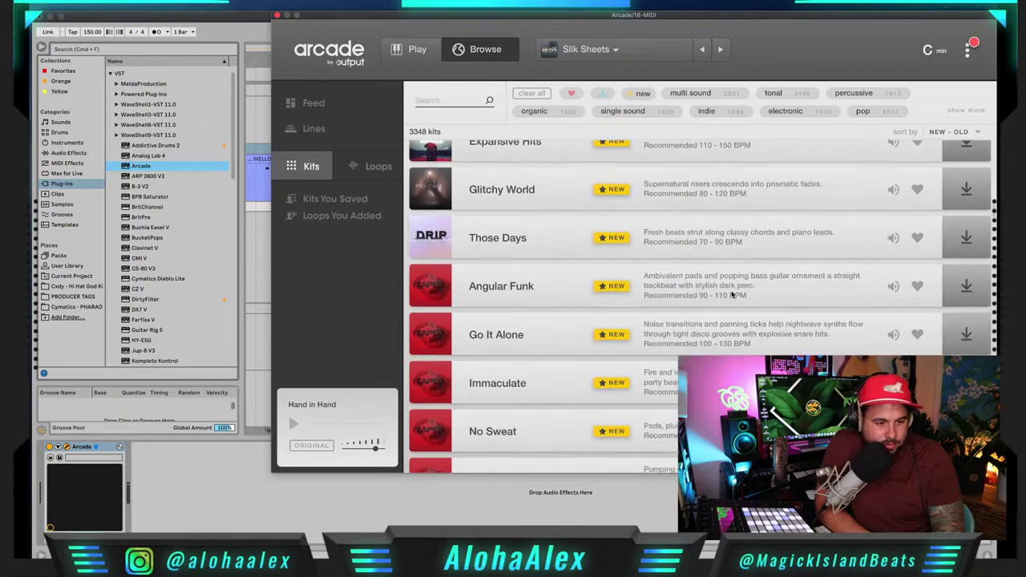
scroll(732, 294, down, 4)
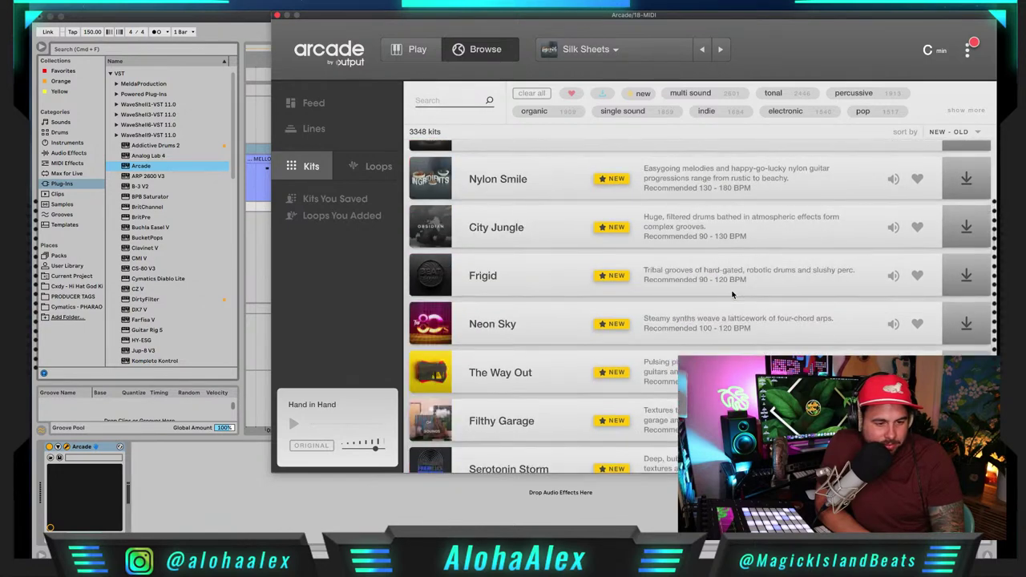
scroll(732, 294, down, 2)
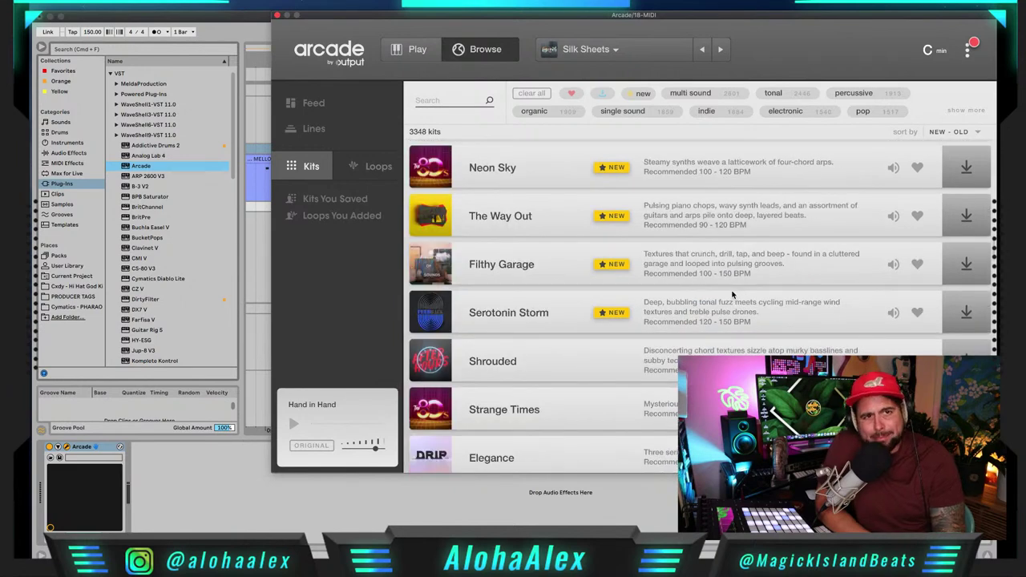
scroll(732, 295, down, 5)
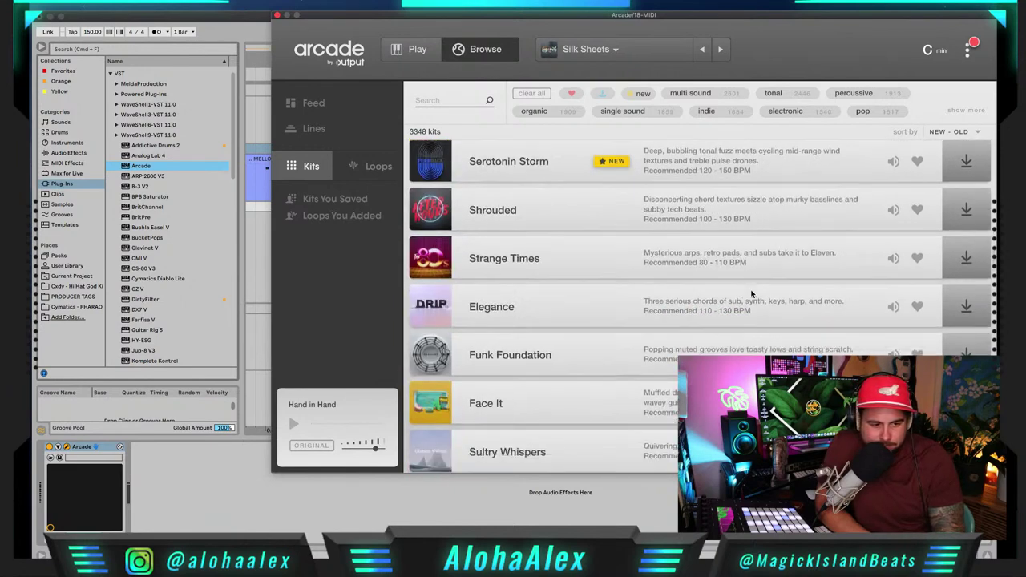
scroll(751, 295, down, 1)
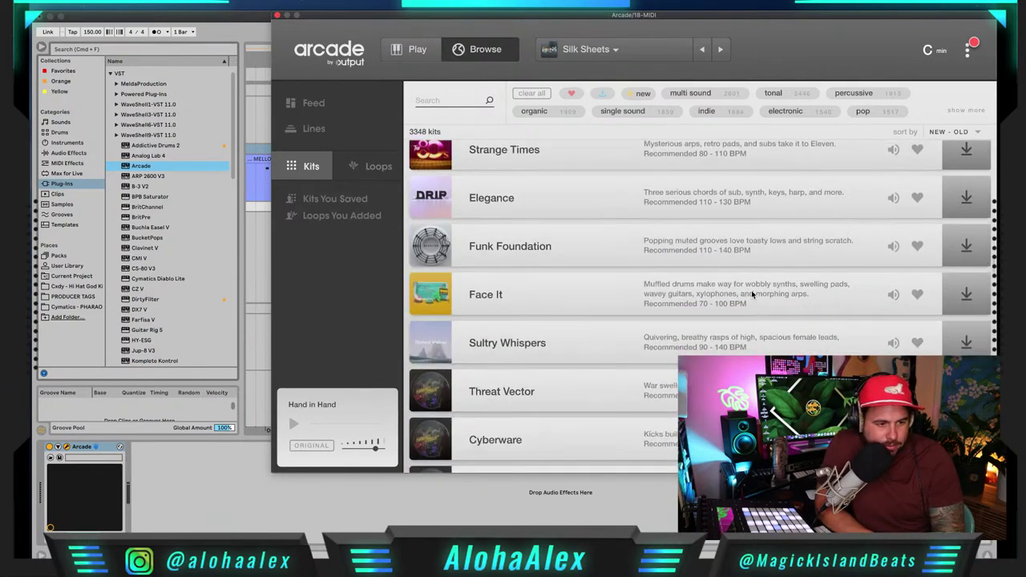
scroll(751, 294, down, 6)
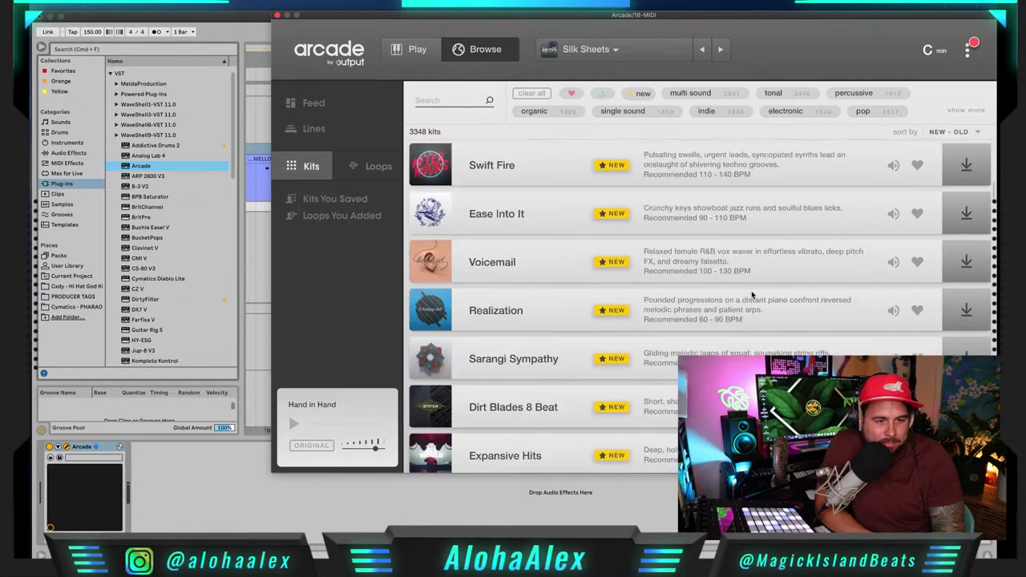
Step: Download the In Limbo kit from the start of the newest kits and load it for playing
scroll(752, 295, up, 5)
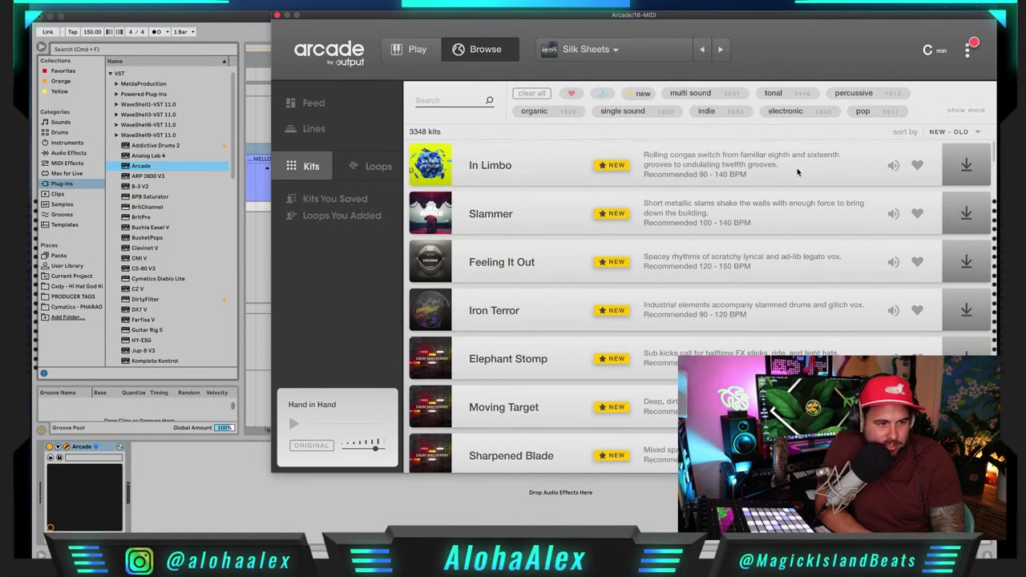
click(964, 168)
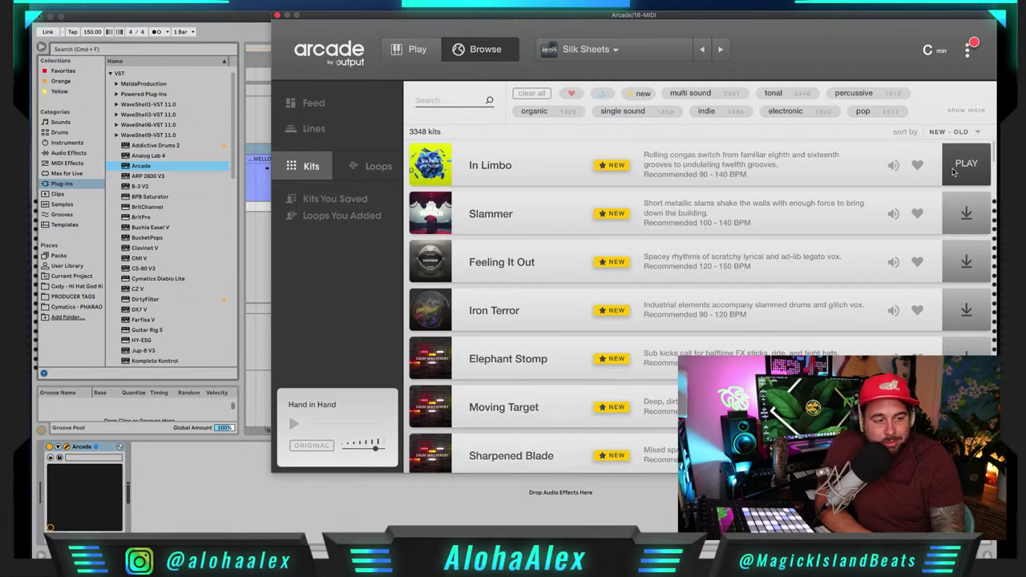
click(964, 167)
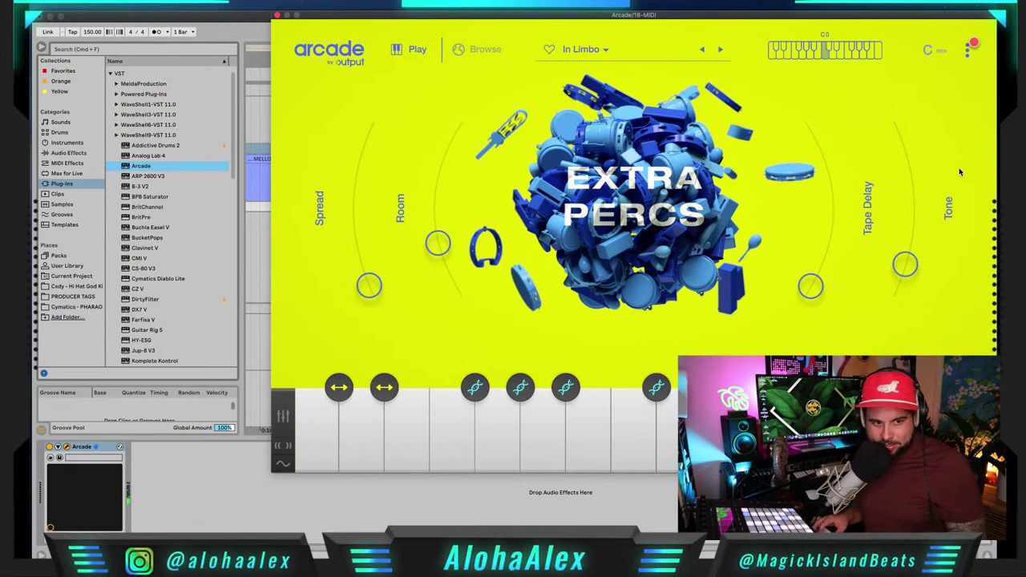
Step: Close the Arcade and Scaler plug-in windows and fold the MELLO SCALER track
click(277, 15)
click(481, 165)
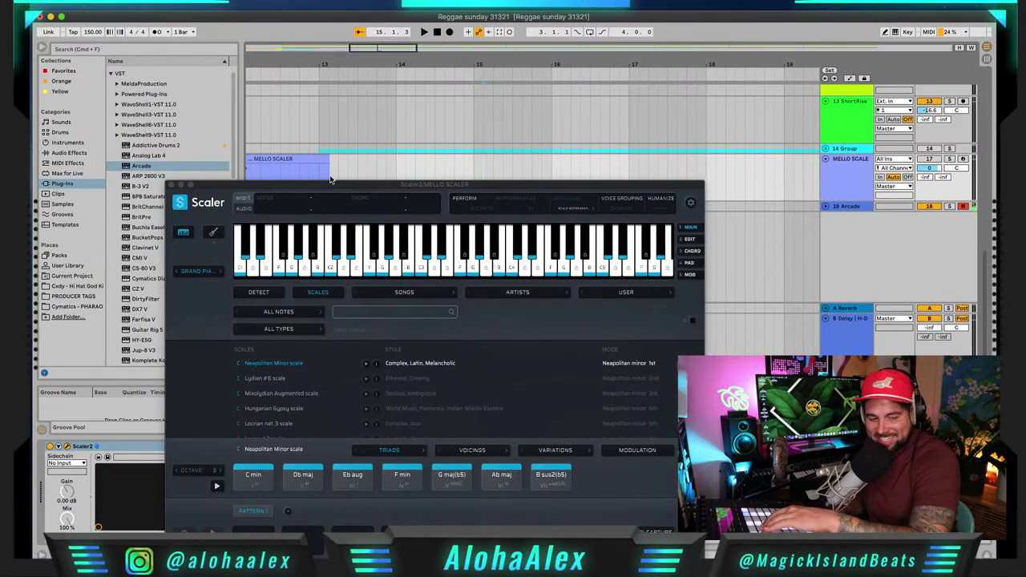
click(172, 186)
scroll(439, 232, left, 5)
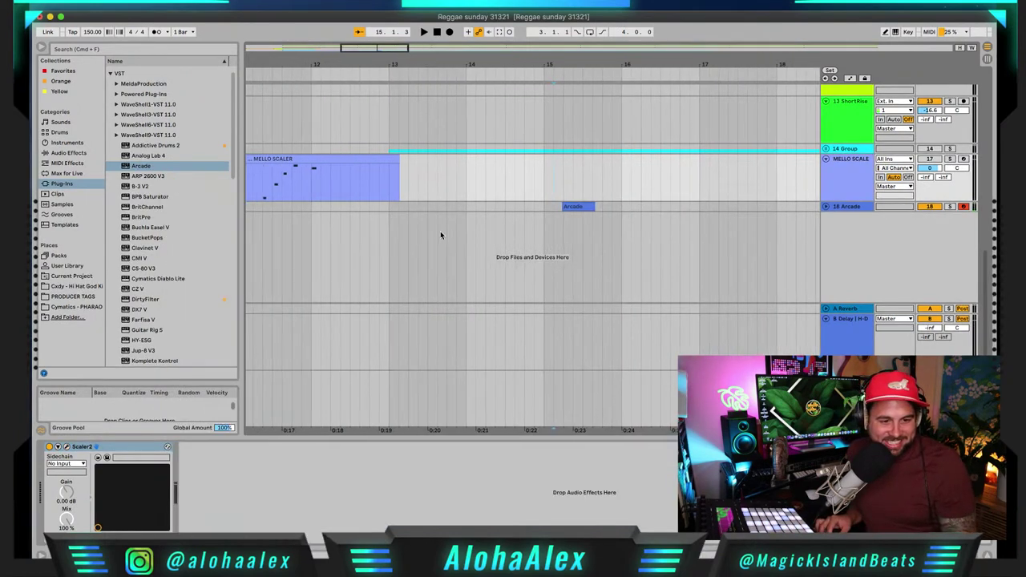
drag(370, 47, 370, 31)
scroll(424, 142, left, 8)
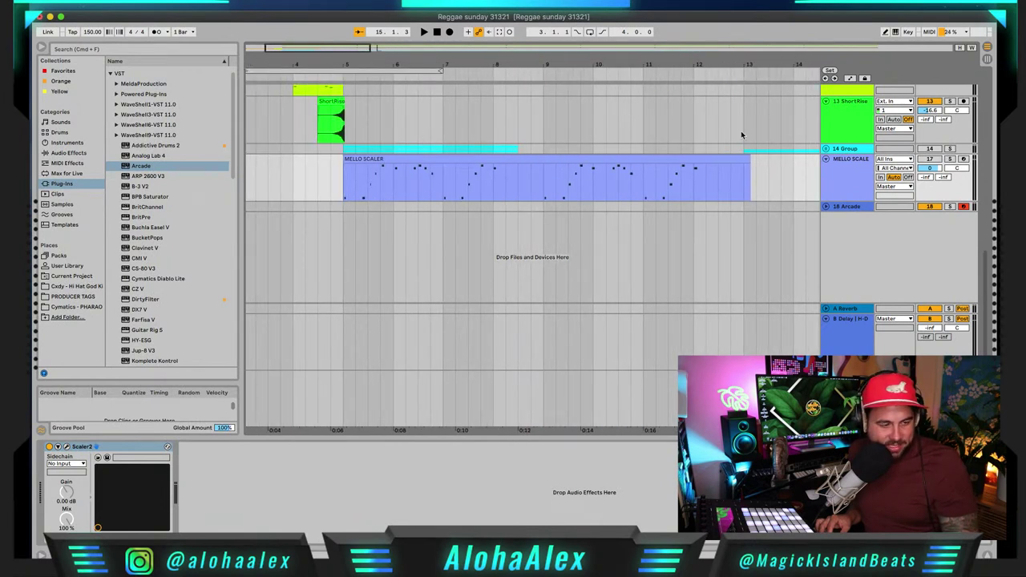
click(826, 159)
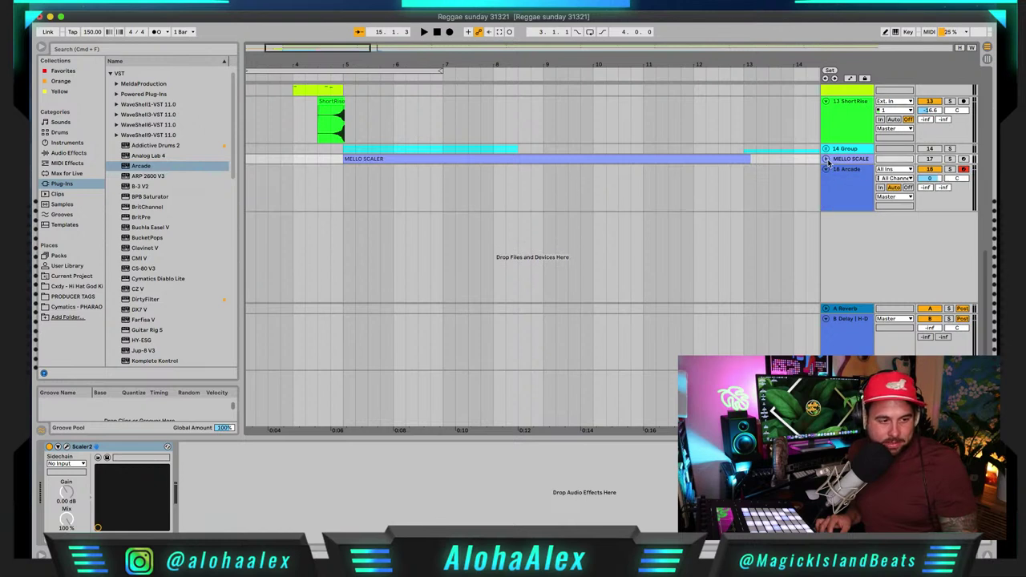
Step: Audition the In Limbo kit against the arrangement and record it on the 18 Arcade track from bar 5 to bar 13
click(346, 175)
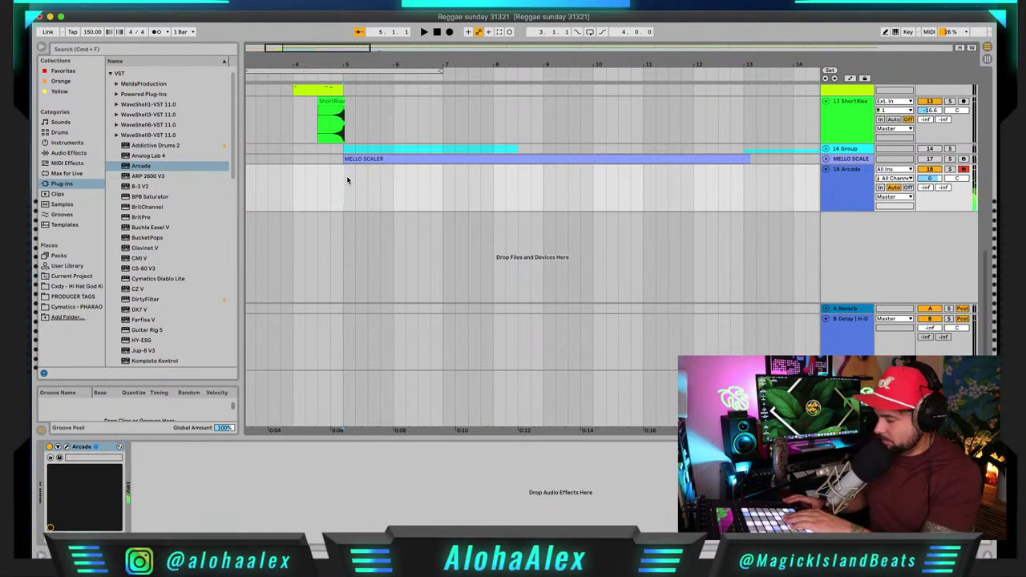
key(space)
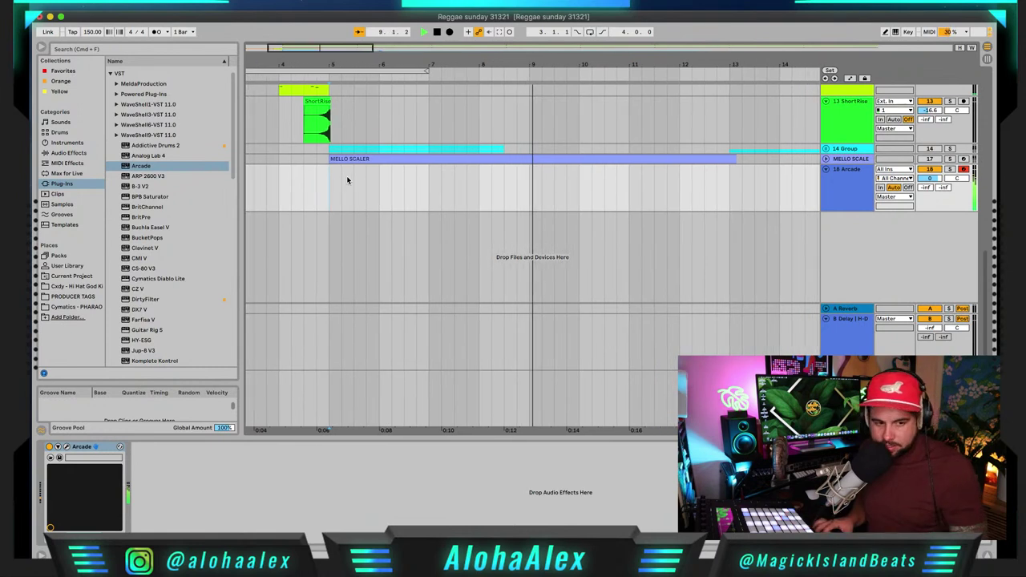
key(space)
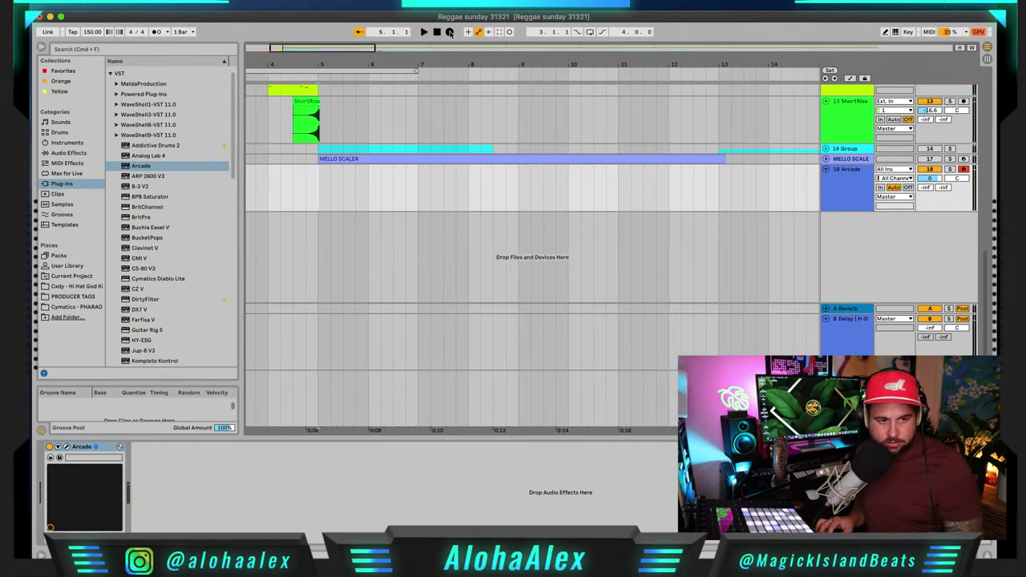
click(450, 32)
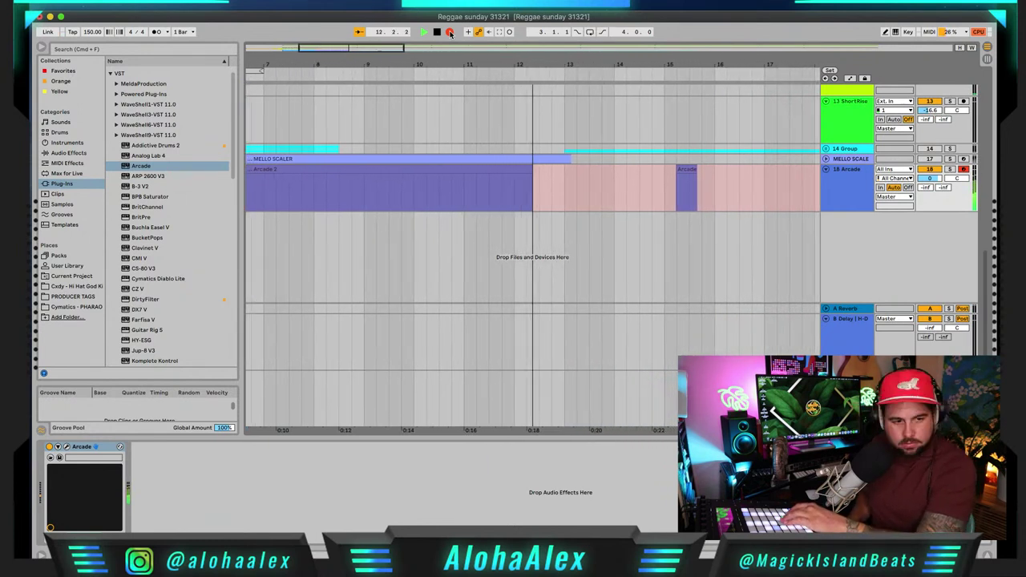
key(space)
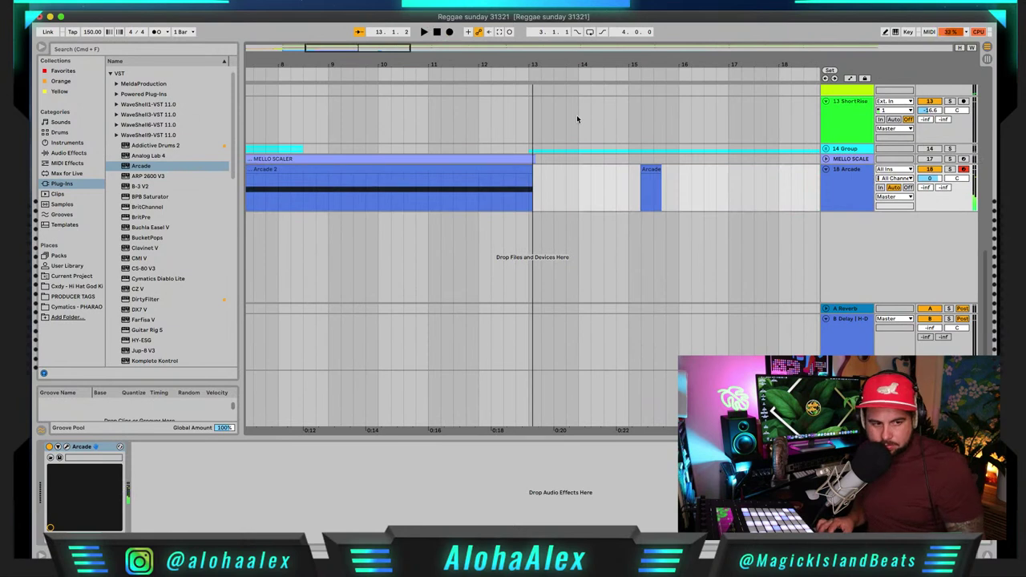
Step: Duplicate the 18 Arcade track with its recorded clip
scroll(497, 171, left, 5)
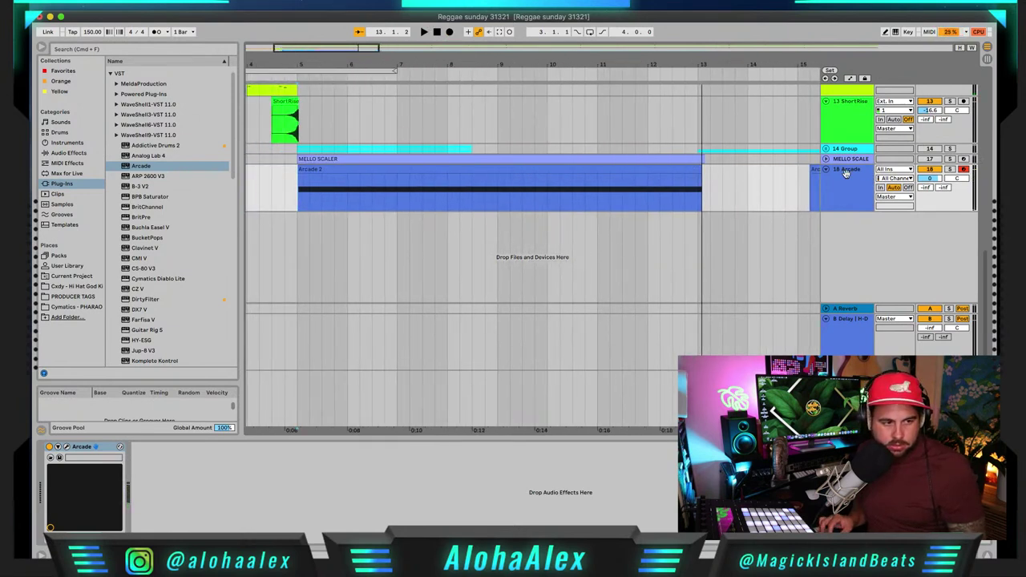
click(845, 173)
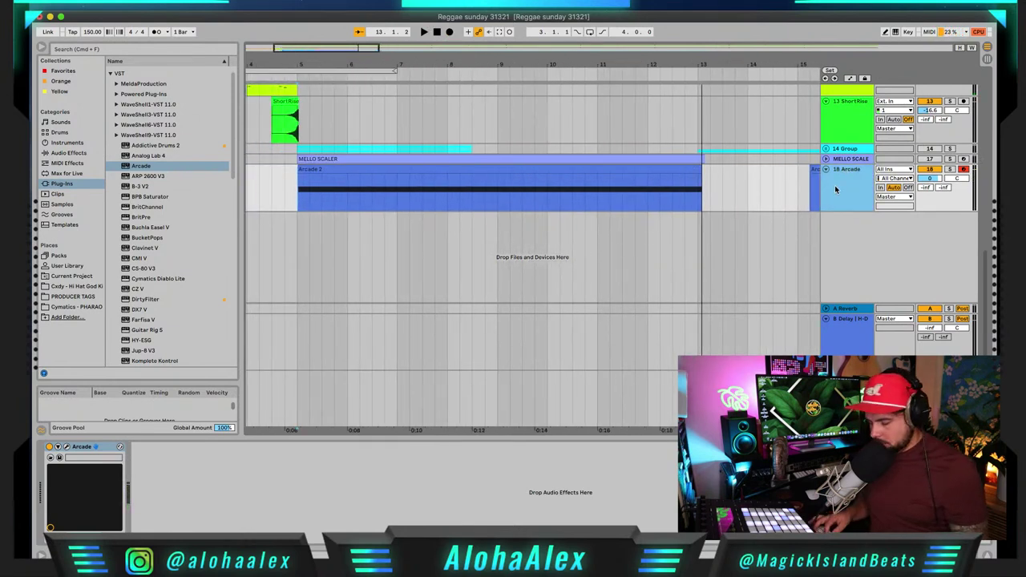
key(super+d)
Step: Freeze the 18 Arcade track and flatten it to audio, leaving the duplicated track as MIDI
click(624, 178)
right_click(624, 176)
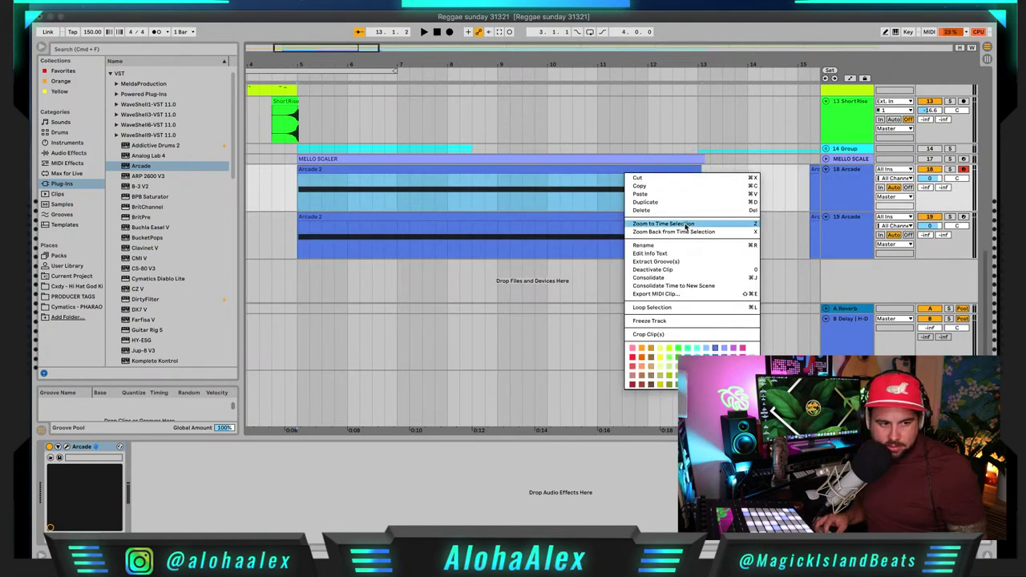
right_click(846, 191)
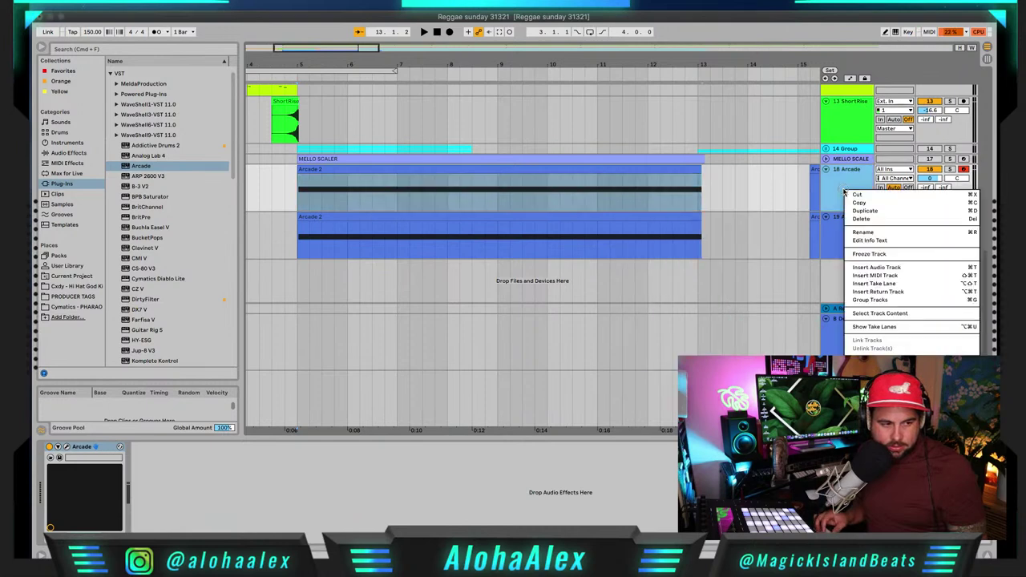
click(905, 255)
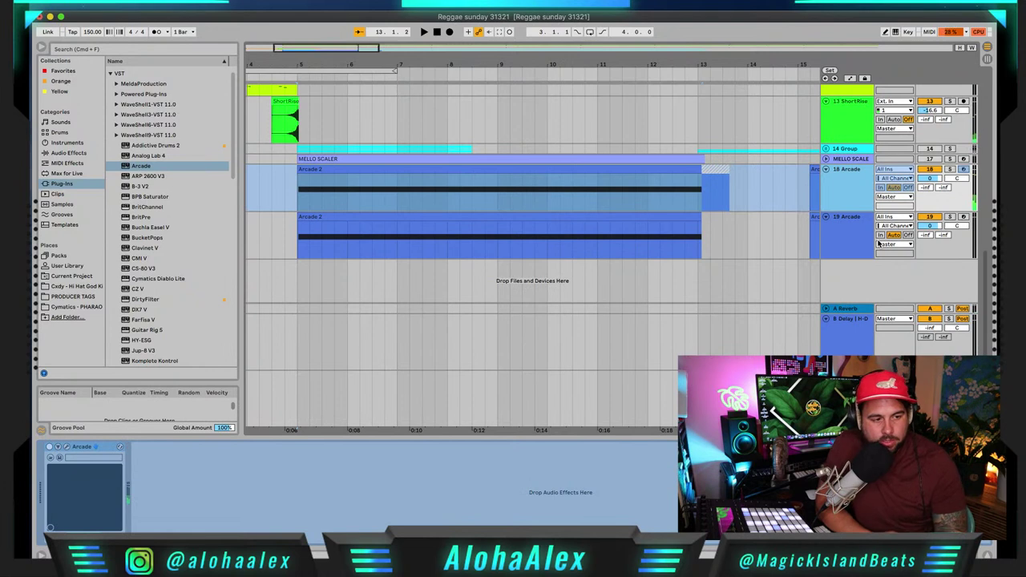
right_click(840, 195)
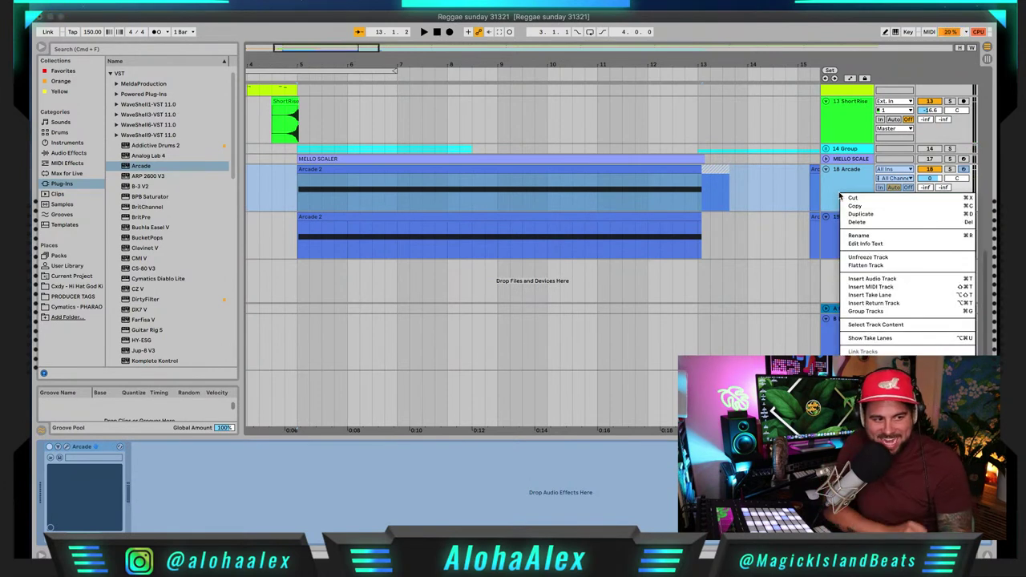
click(899, 265)
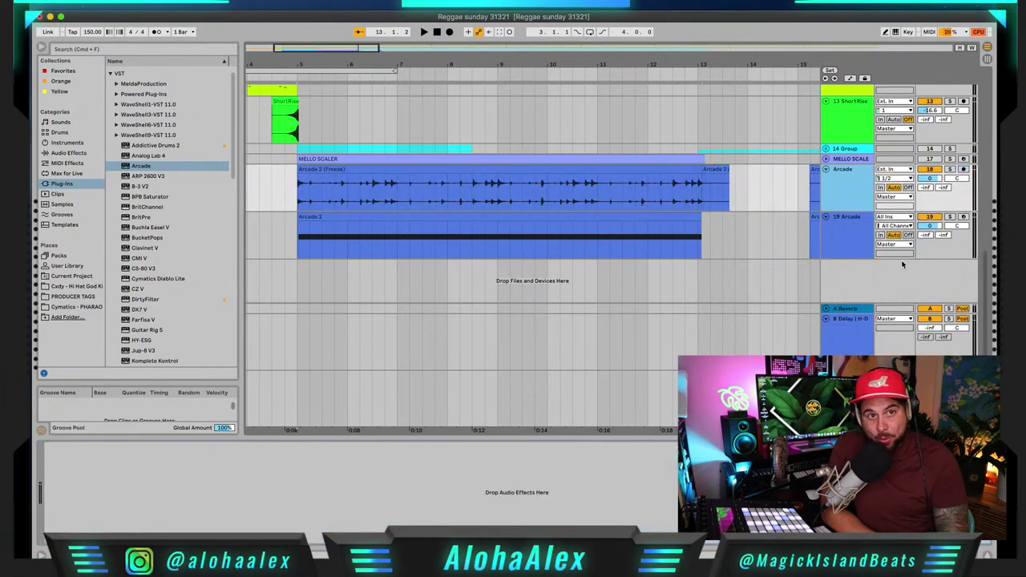
Step: Play the flattened Arcade clip with the arrangement from bar 5 and lower its track volume to -10.5 dB
click(644, 171)
drag(300, 48, 300, 49)
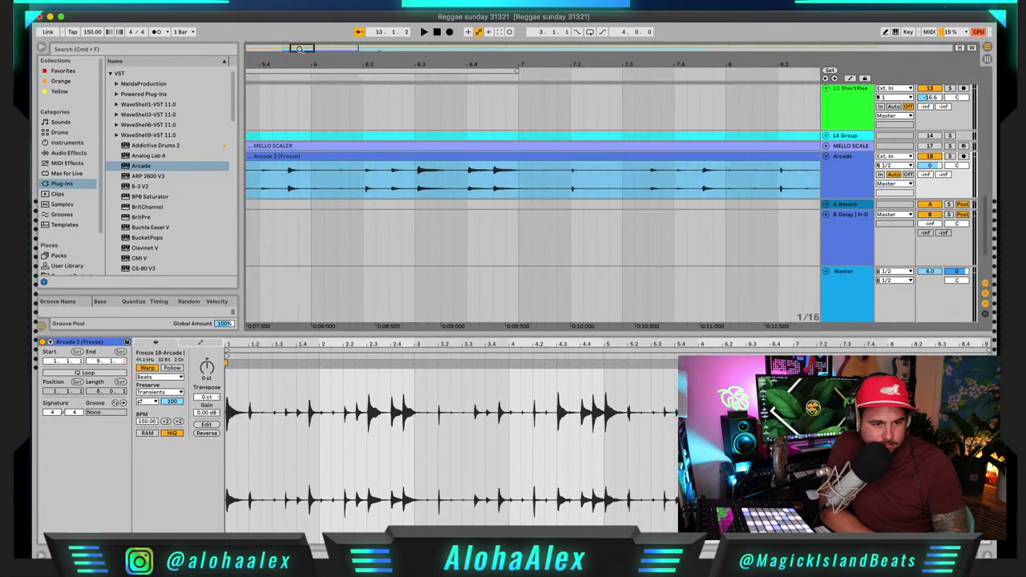
scroll(357, 163, left, 5)
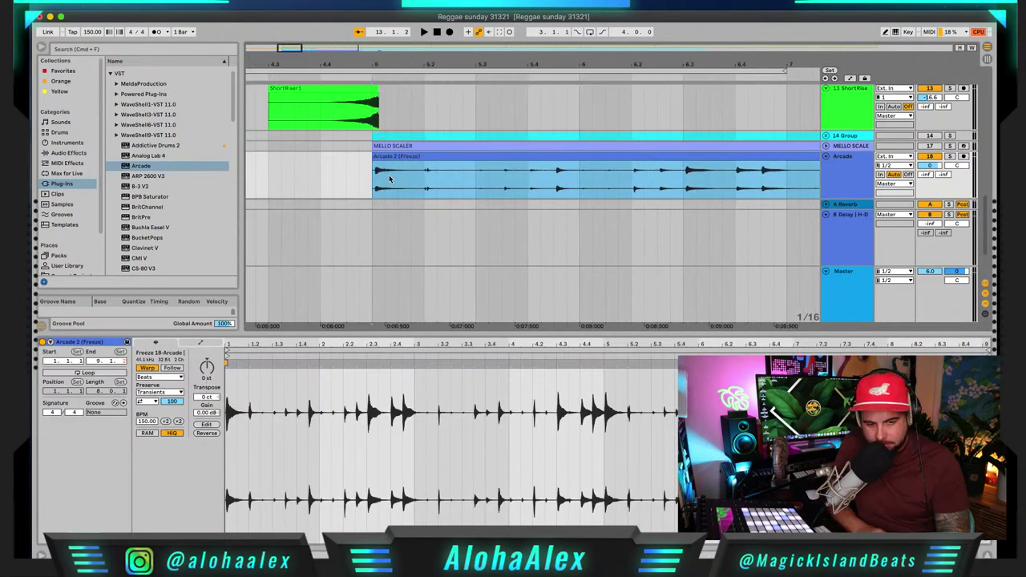
key(space)
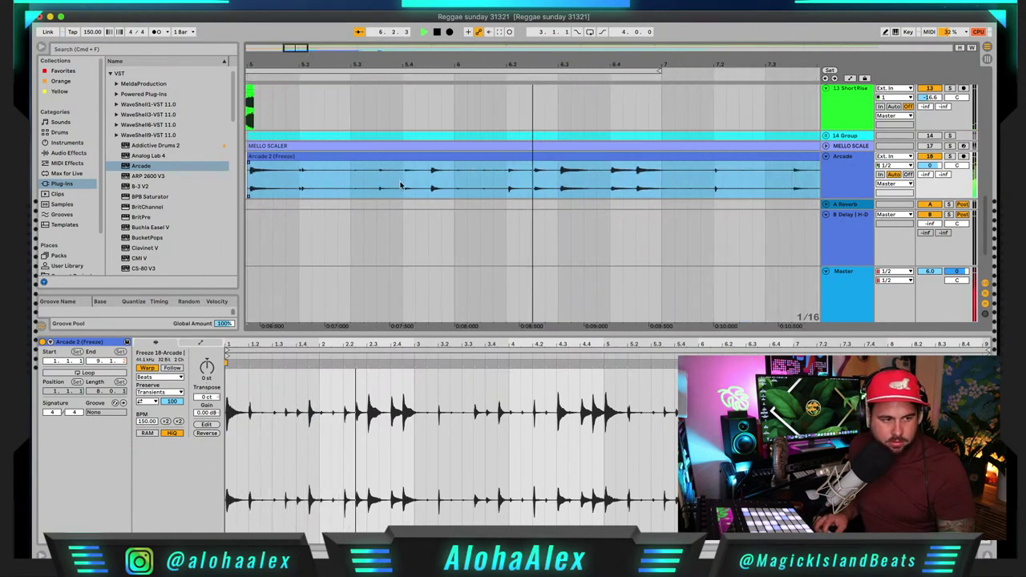
key(space)
drag(931, 166, 931, 171)
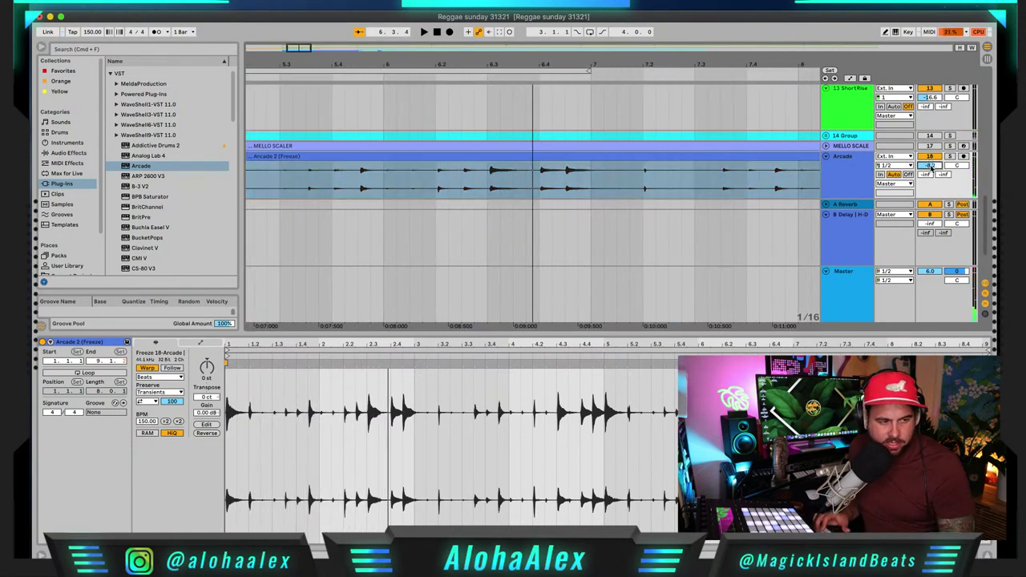
key(space)
key(space)
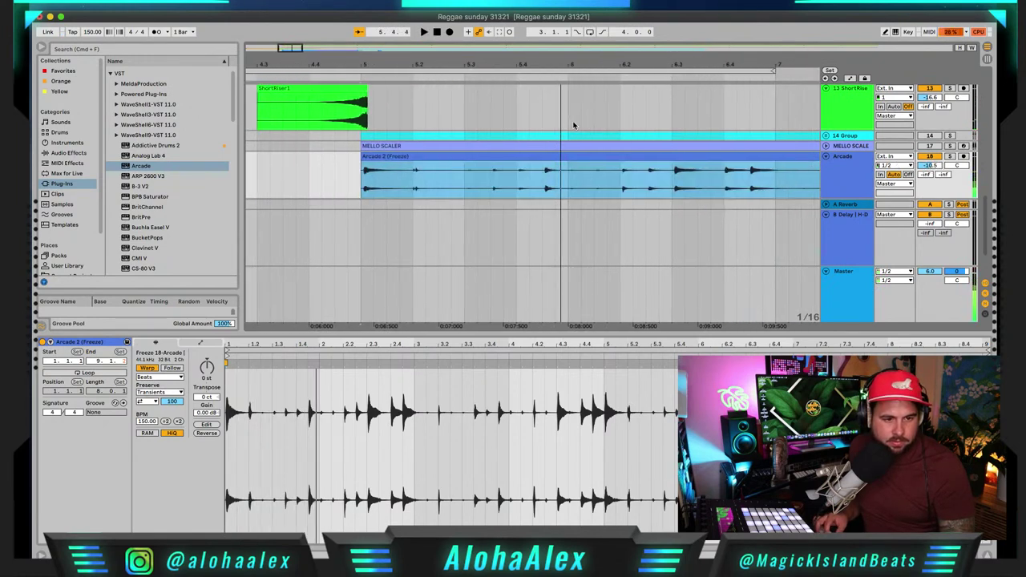
Step: Trim the end of the ShortRiser1 clip to bar 5 and play back the transition into the percussion
drag(364, 88, 360, 88)
click(307, 107)
key(space)
key(space)
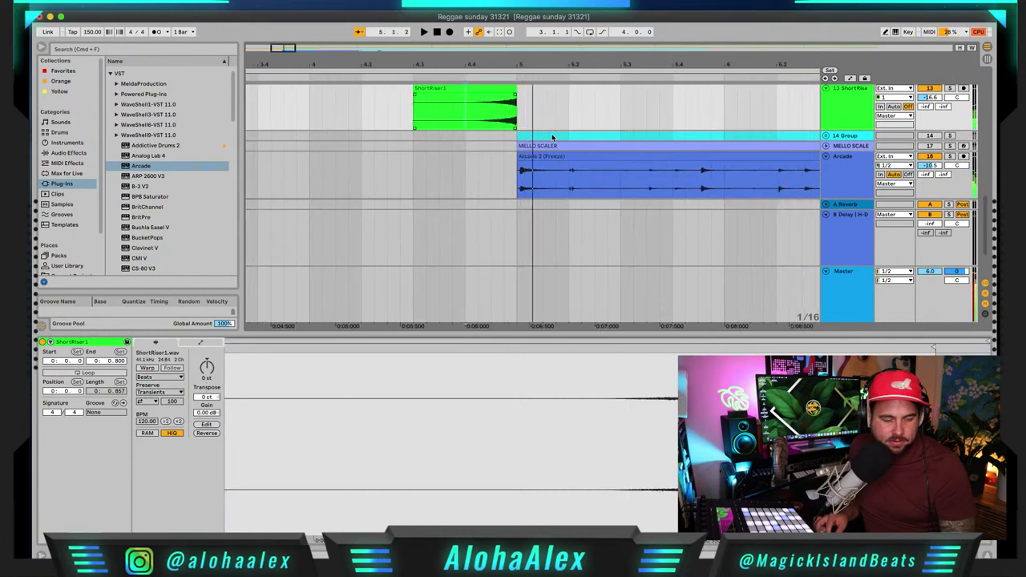
scroll(580, 101, up, 2)
key(space)
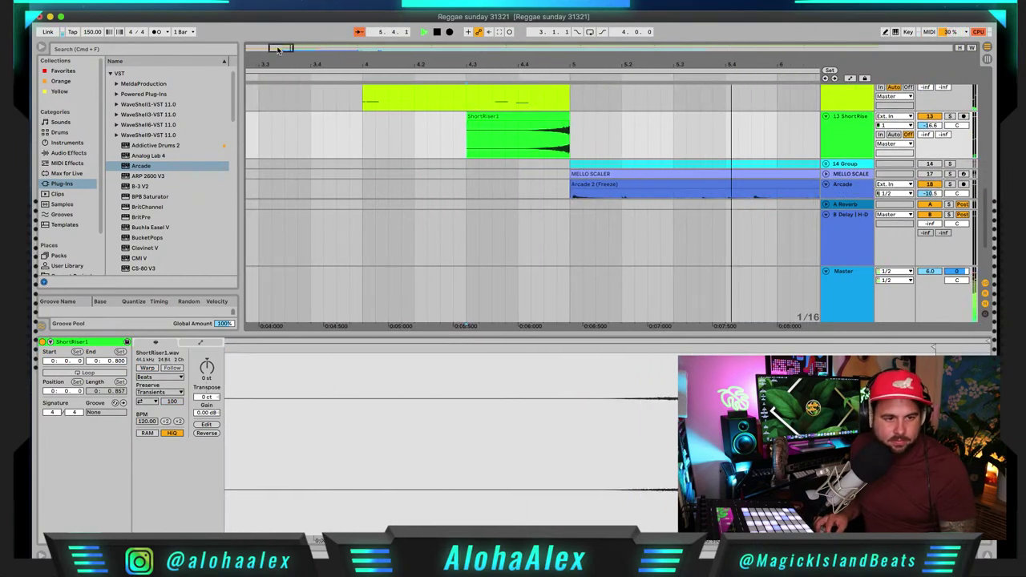
scroll(558, 187, down, 10)
key(space)
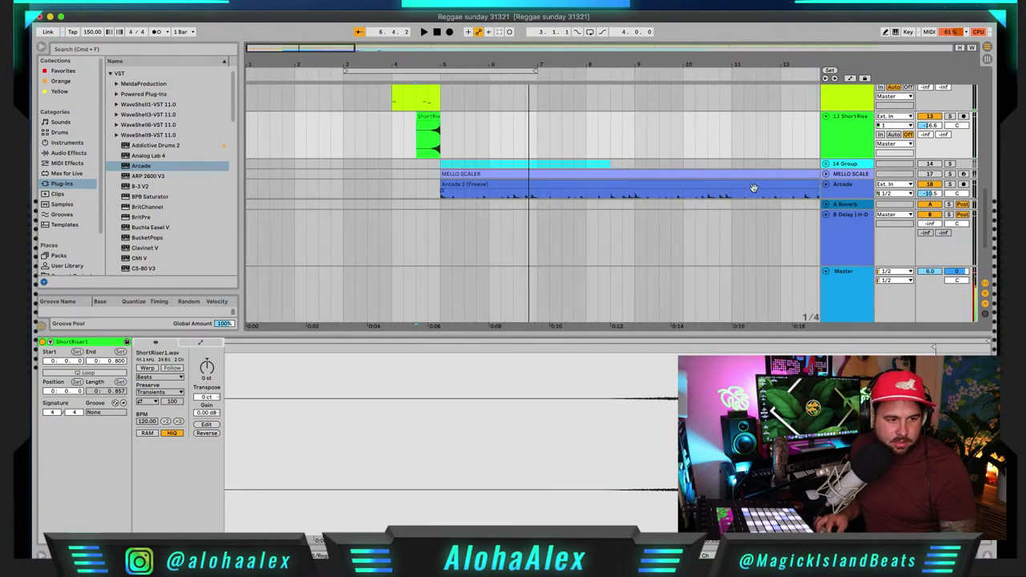
Step: Rename the flattened Arcade track as Congas and fold it while checking playback
scroll(718, 157, down, 3)
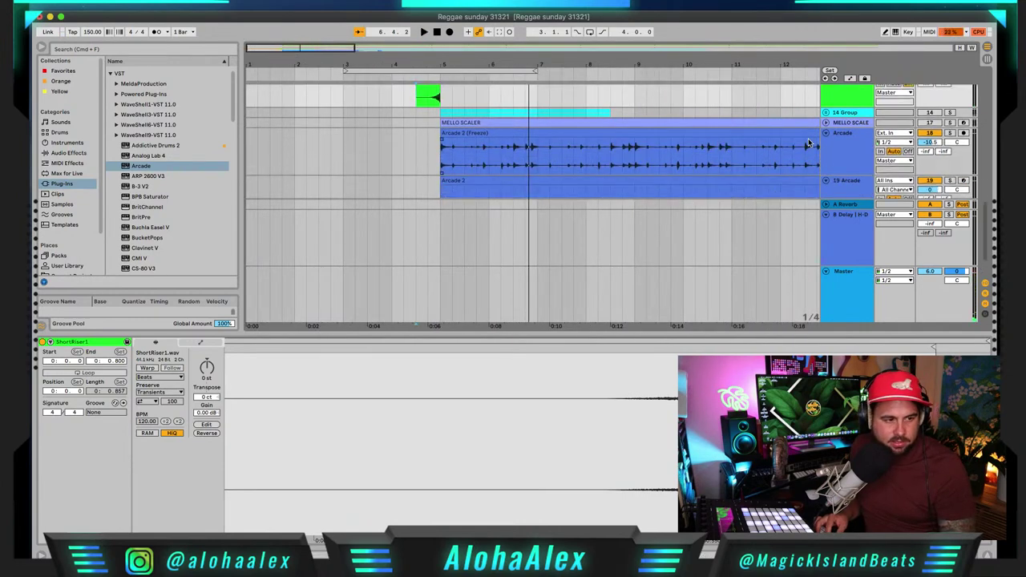
click(841, 150)
key(super+r)
text(Congas)
key(Return)
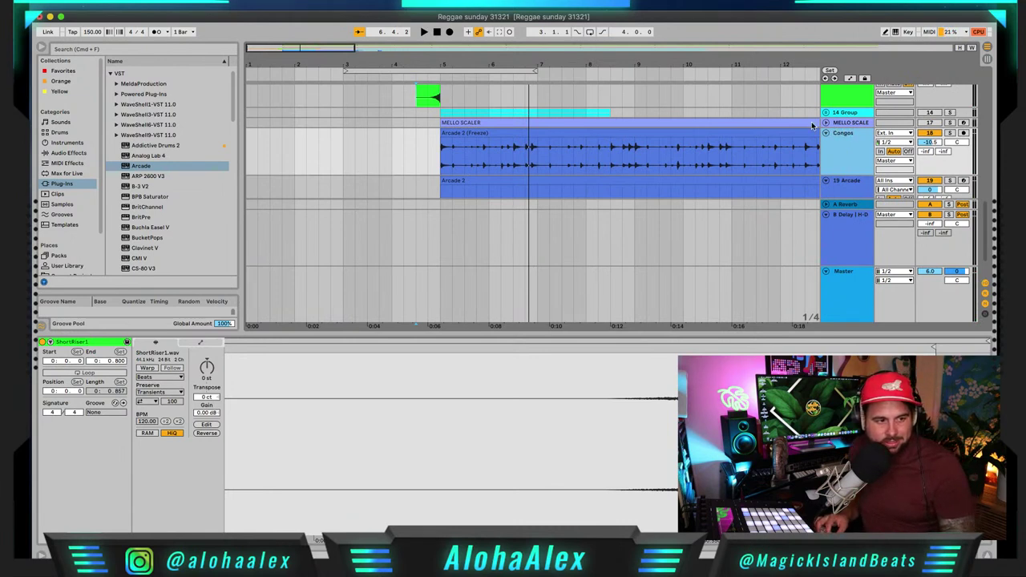
key(space)
click(827, 133)
key(space)
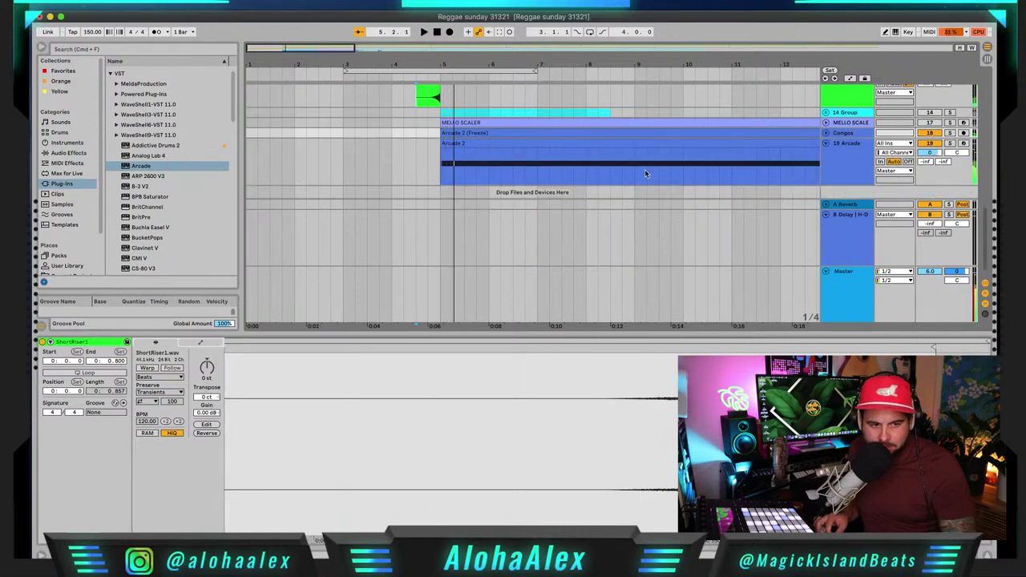
Step: Delete the duplicated MIDI clip from the 19 Arcade track between bars 5 and 13
click(433, 171)
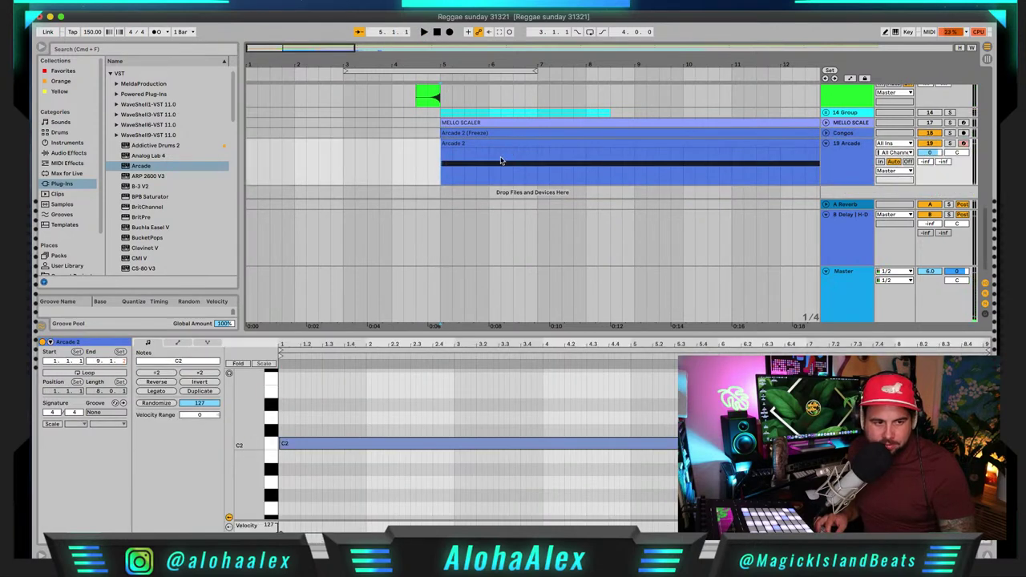
scroll(490, 167, up, 4)
scroll(490, 170, down, 4)
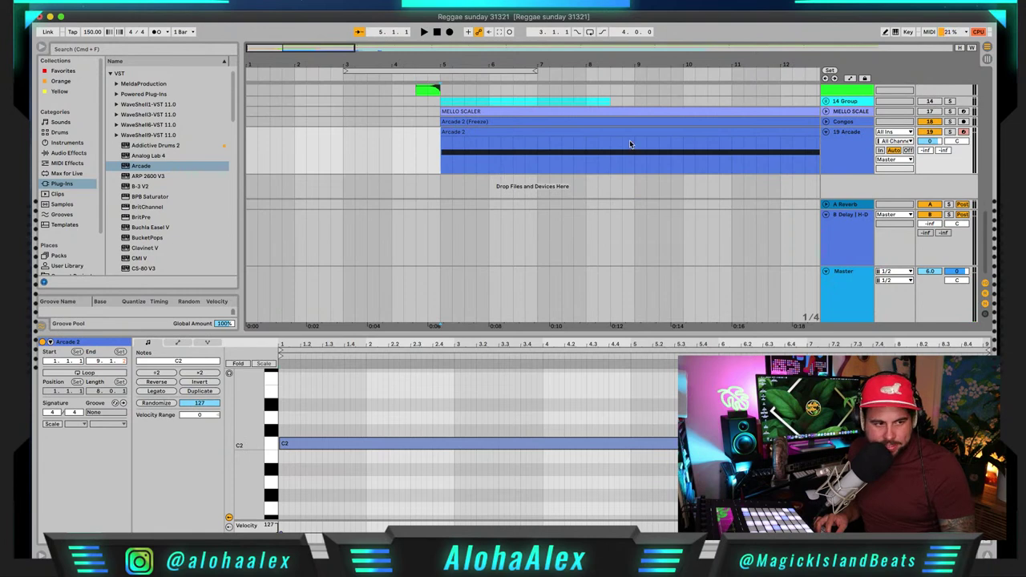
click(847, 141)
click(745, 141)
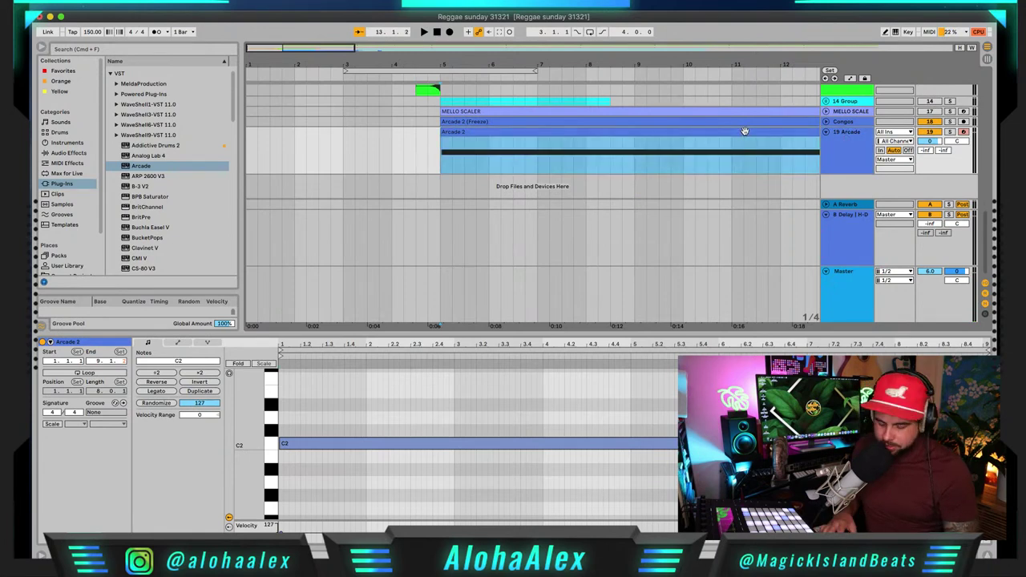
key(Delete)
Step: Open the Arcade plug-in window of the 19 Arcade track
click(838, 143)
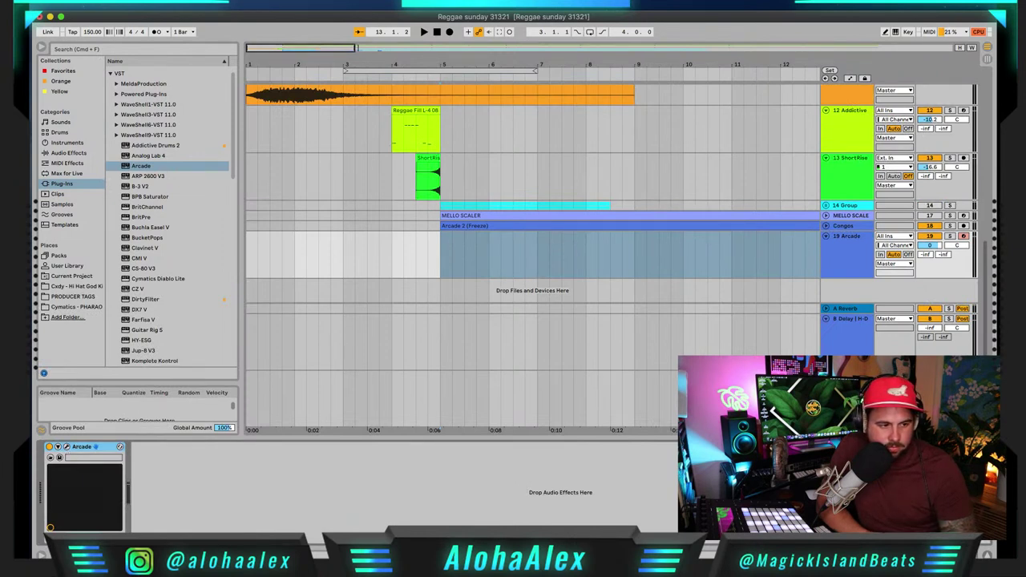
click(66, 446)
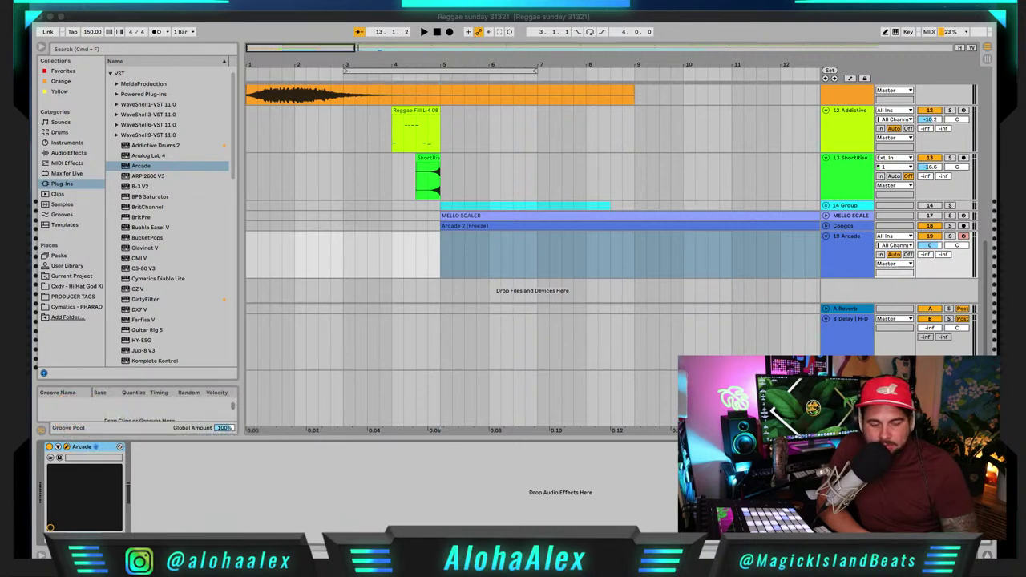
click(596, 494)
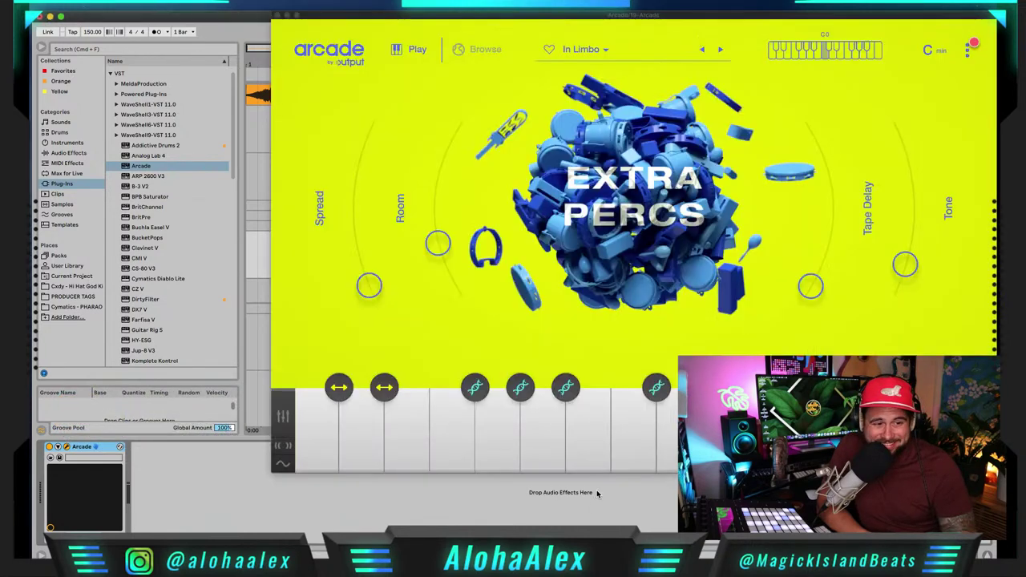
Step: Browse the kit feed, then download and load the Angular Funk kit from the new Taped kits
click(481, 53)
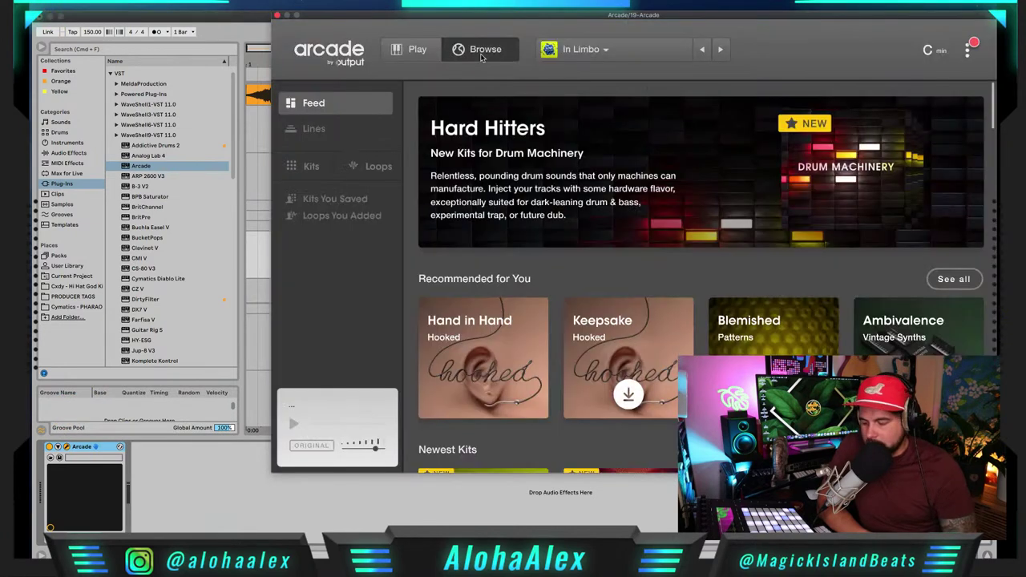
scroll(693, 255, down, 5)
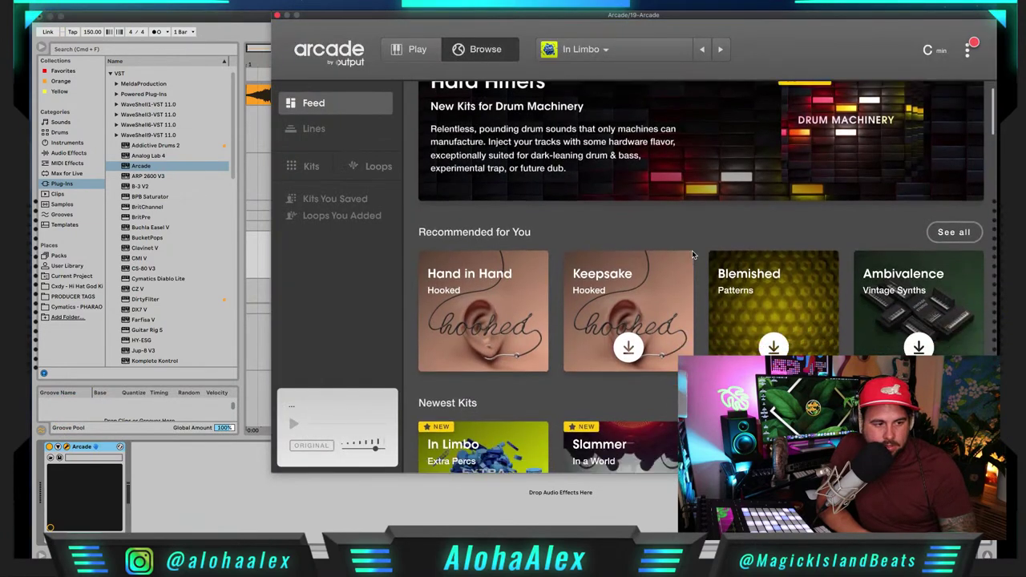
scroll(696, 259, down, 7)
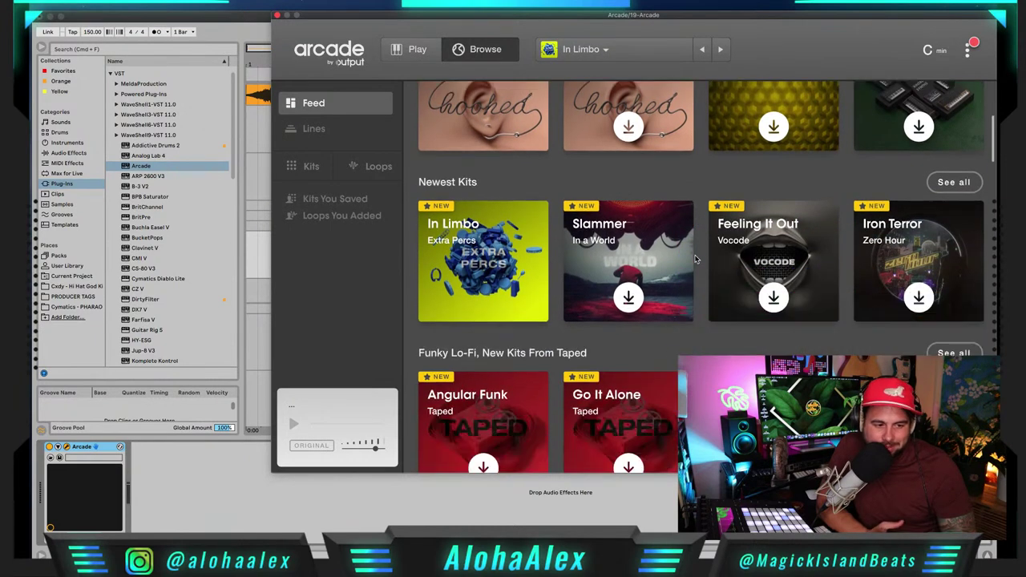
scroll(696, 259, down, 1)
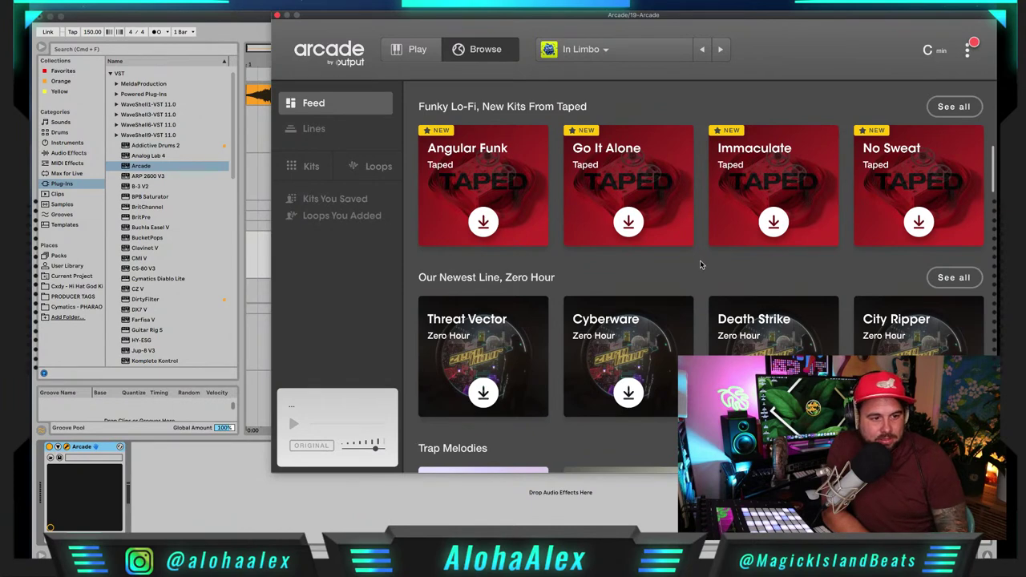
scroll(526, 229, up, 1)
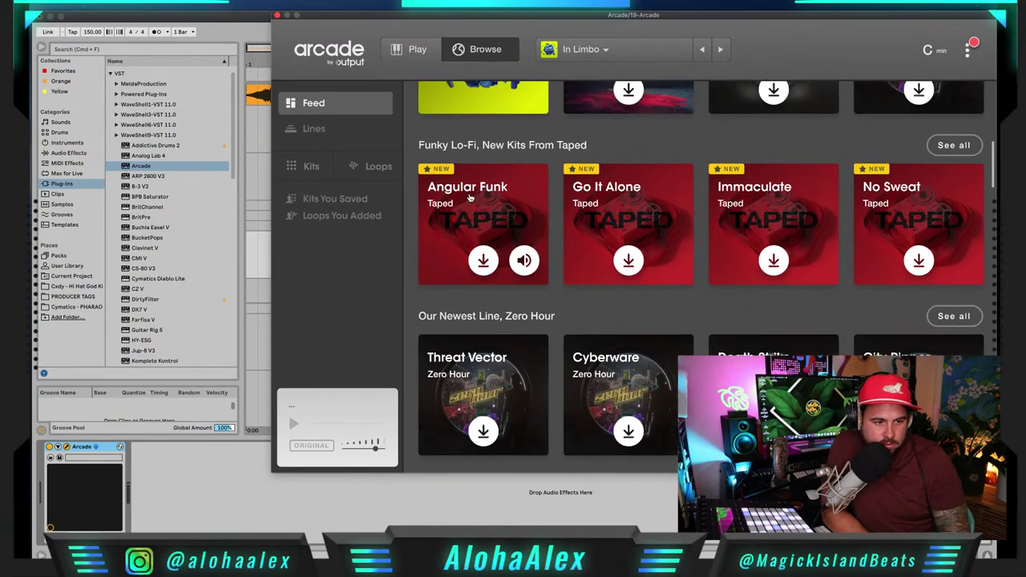
click(483, 261)
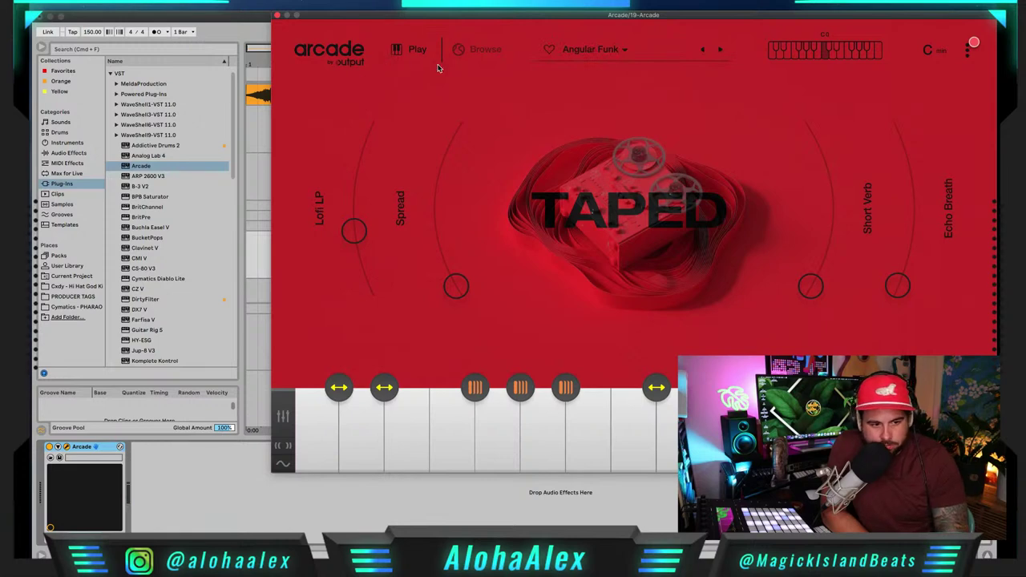
Step: Download the Go It Alone kit from the new Taped kits and load it for playing
click(491, 57)
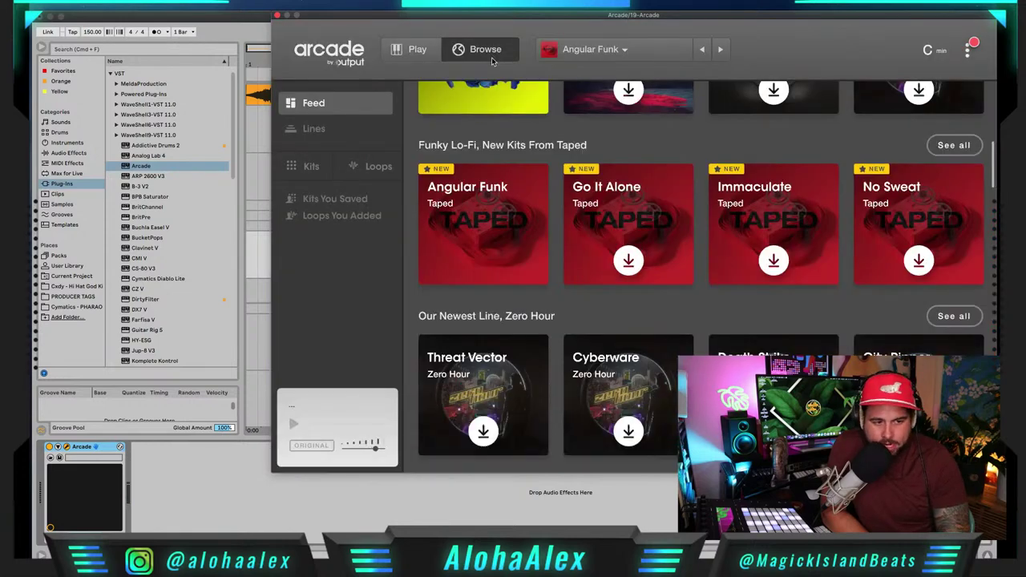
mouse_move(618, 230)
click(629, 260)
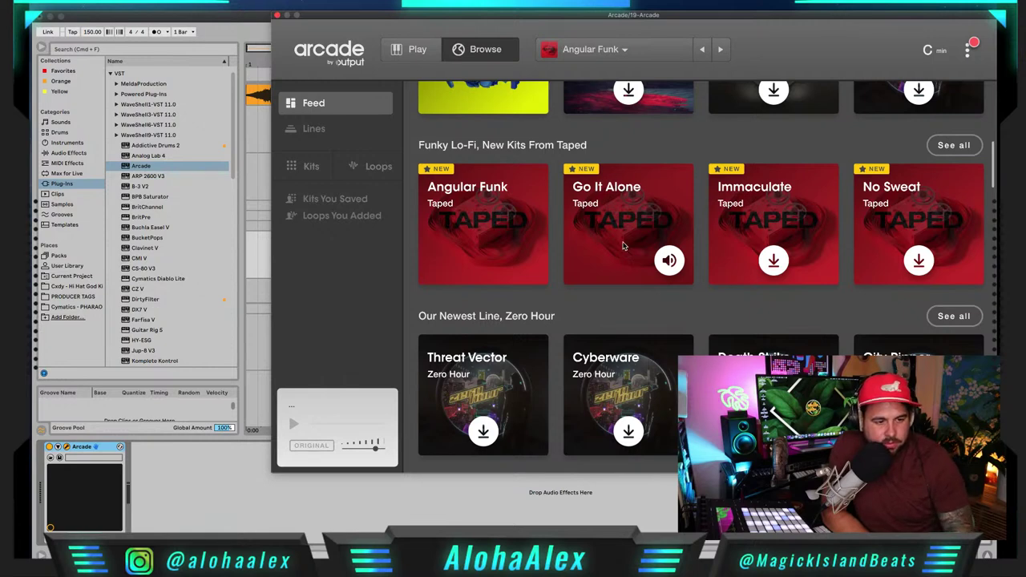
click(624, 246)
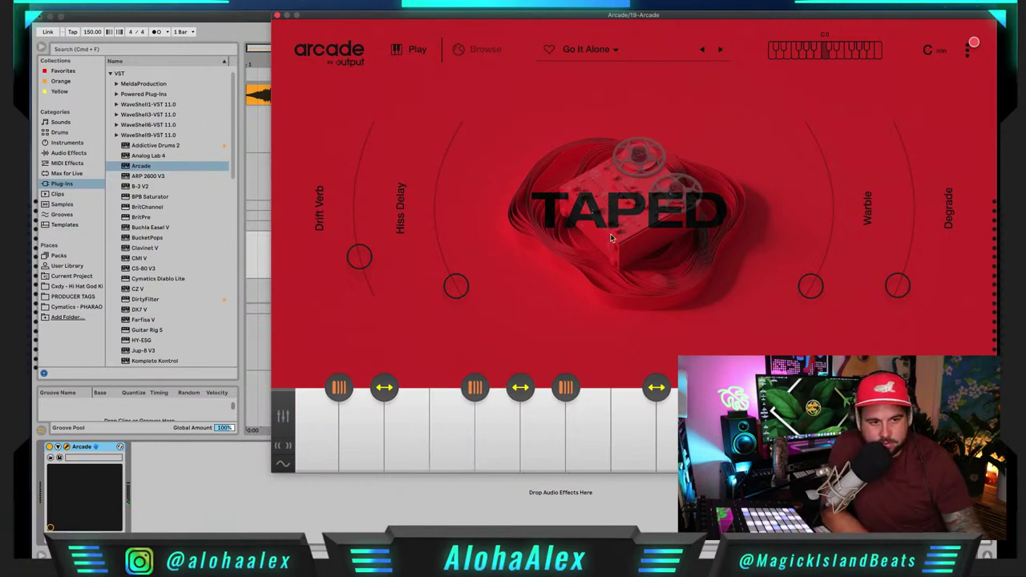
Step: Return to the kit feed and look through the Taped, Zero Hour, trap melody and Hooked kits
click(477, 48)
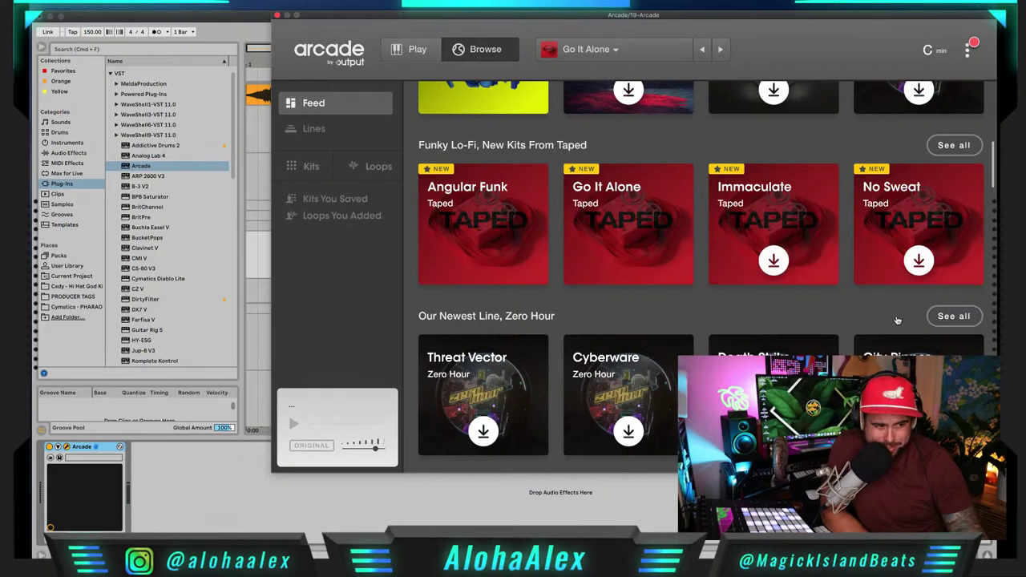
scroll(898, 320, down, 5)
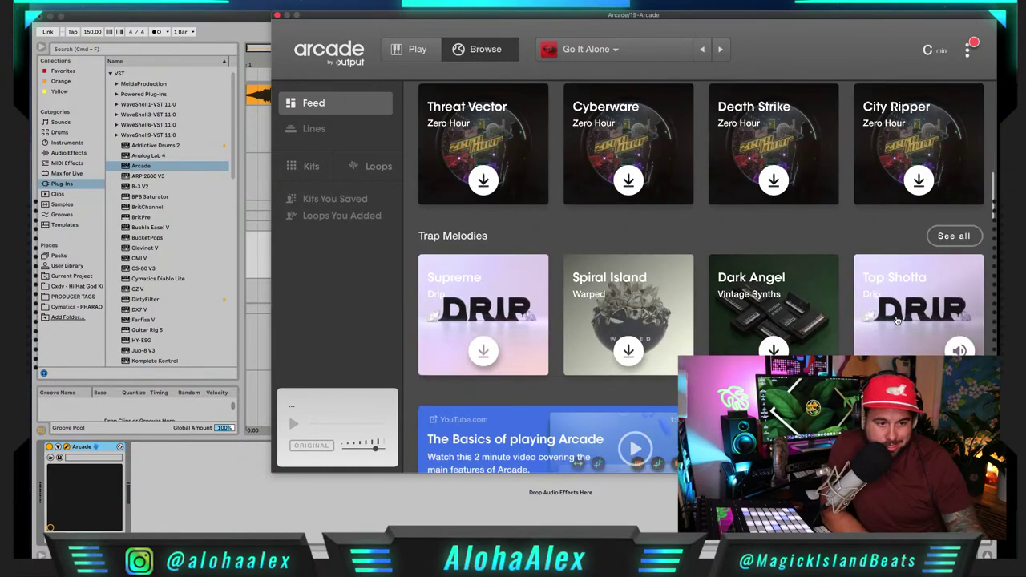
scroll(897, 320, down, 1)
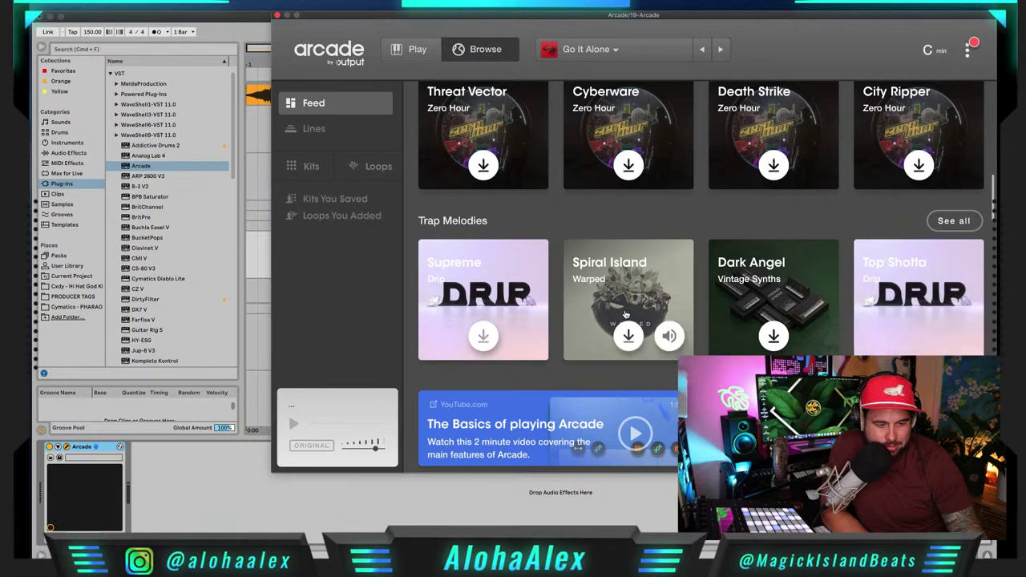
scroll(539, 283, down, 5)
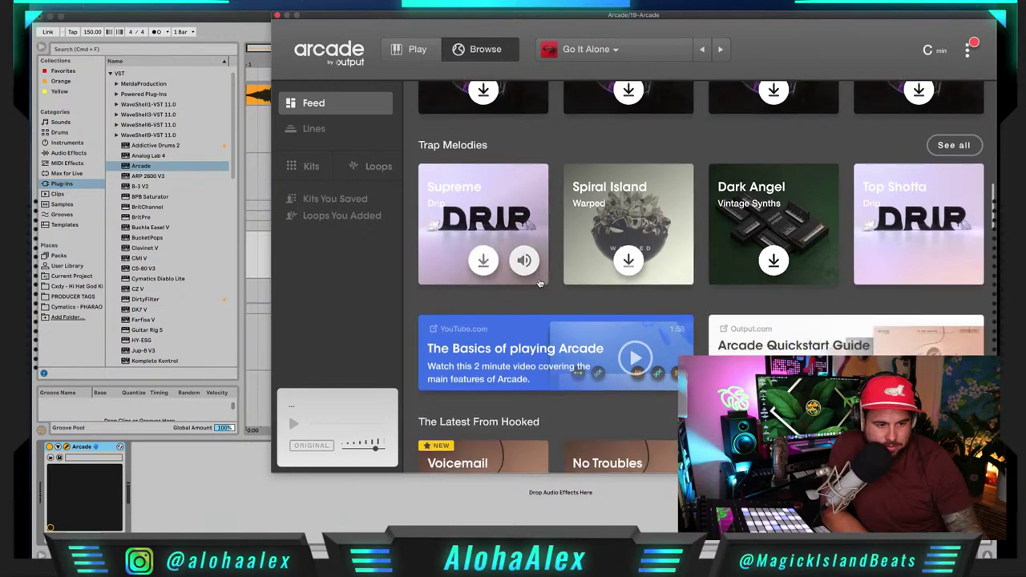
scroll(539, 280, down, 3)
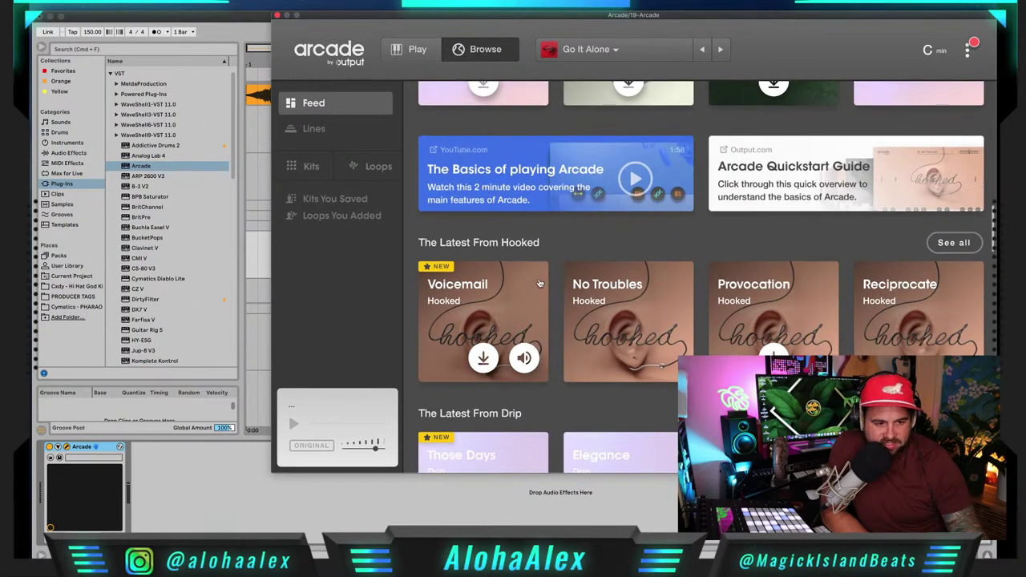
scroll(540, 282, down, 10)
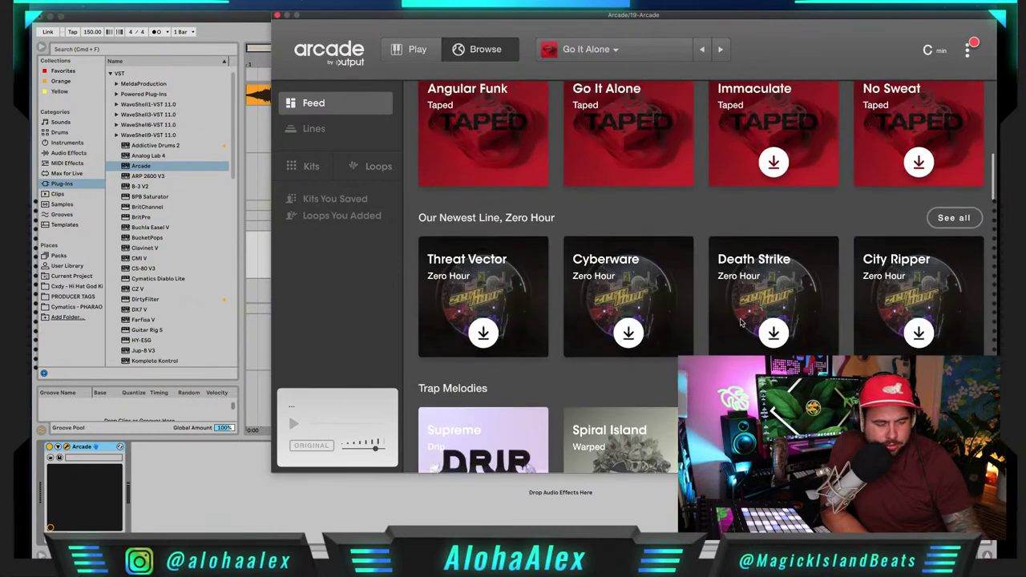
scroll(836, 234, up, 2)
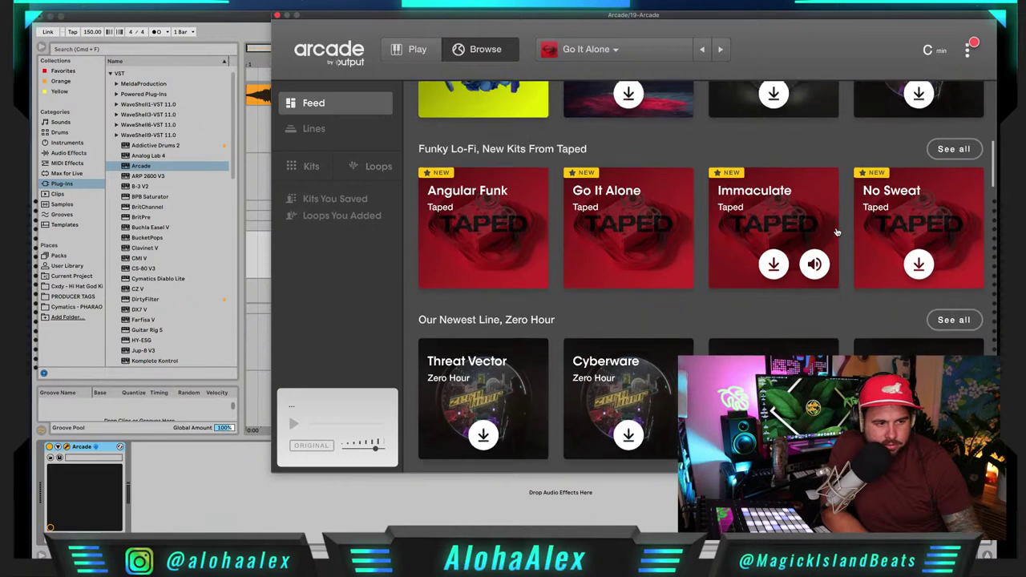
Step: Open the full list of Taped kits, then download the Dream Skipper kit and load it
click(965, 171)
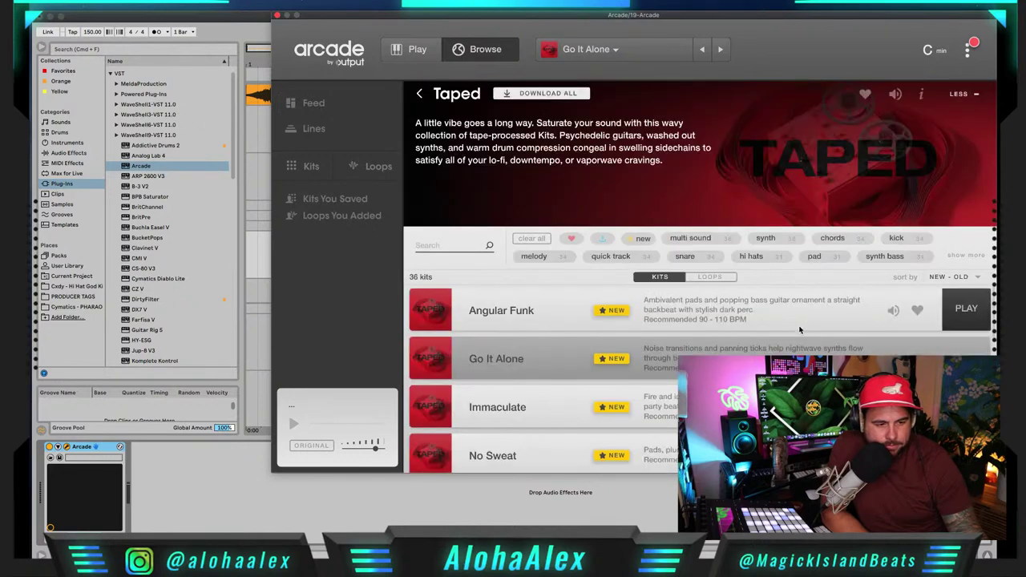
scroll(700, 320, down, 10)
scroll(699, 321, down, 1)
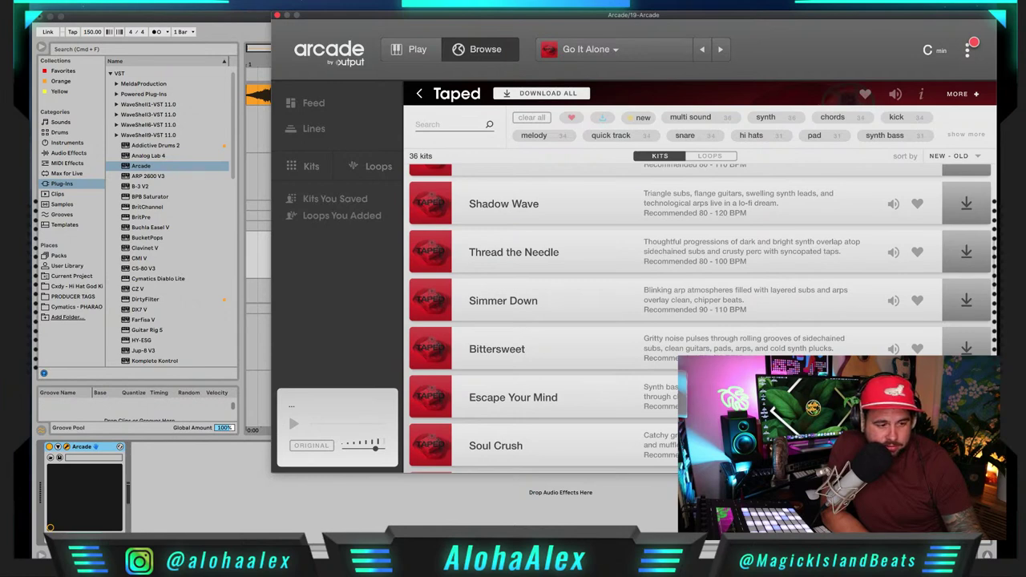
scroll(700, 321, down, 1)
scroll(700, 320, down, 10)
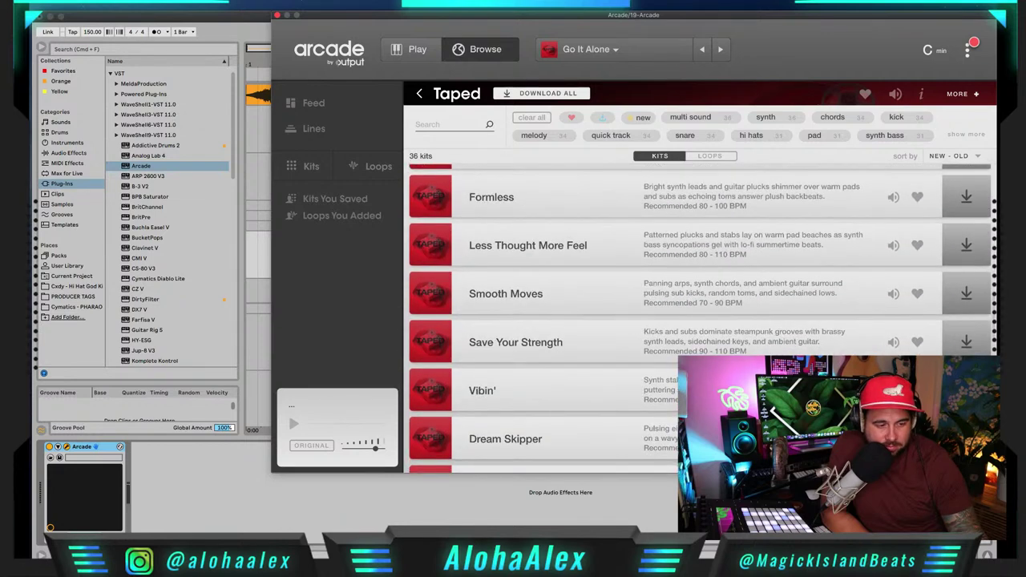
scroll(699, 321, down, 2)
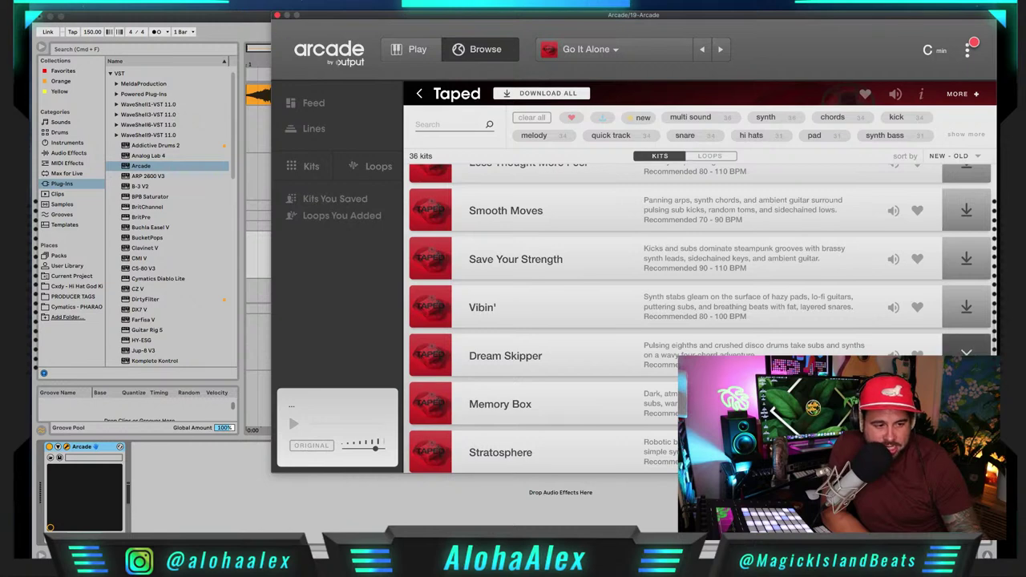
click(966, 353)
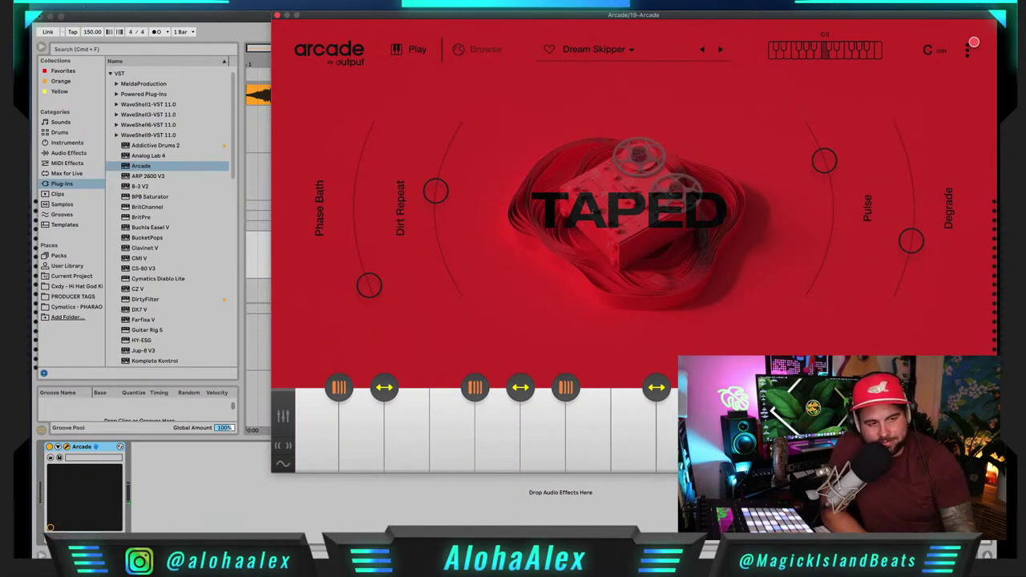
Step: Leave the Taped kit list and look through the feed's cinematic, positive pop and chill chord kits
click(484, 49)
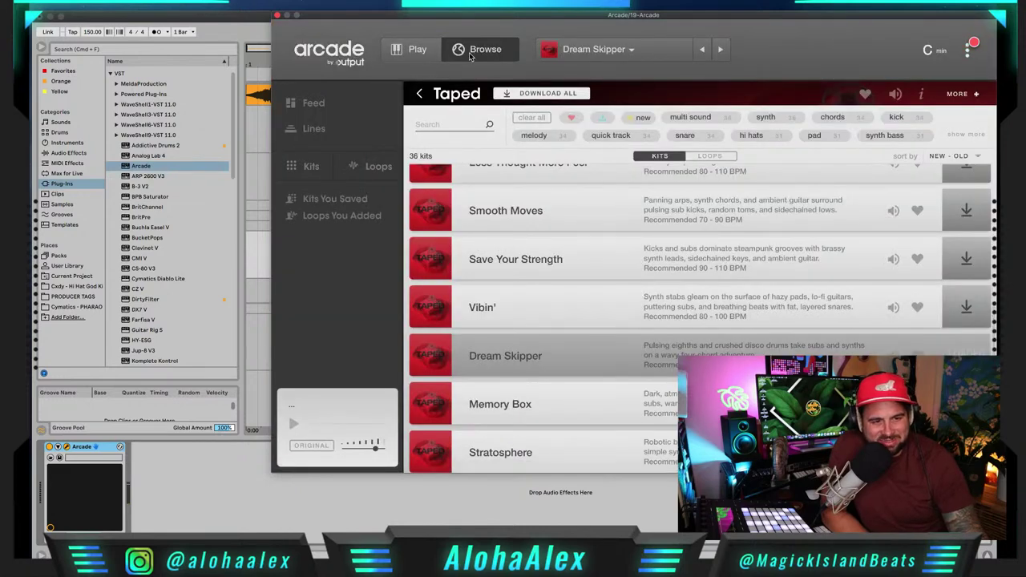
click(419, 96)
scroll(675, 315, down, 5)
scroll(675, 315, down, 10)
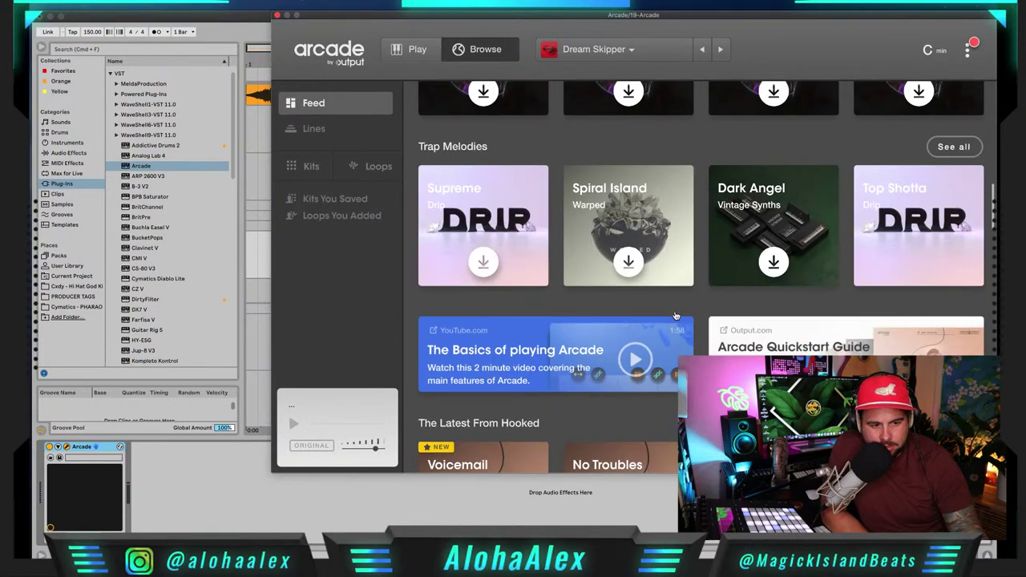
scroll(676, 315, down, 3)
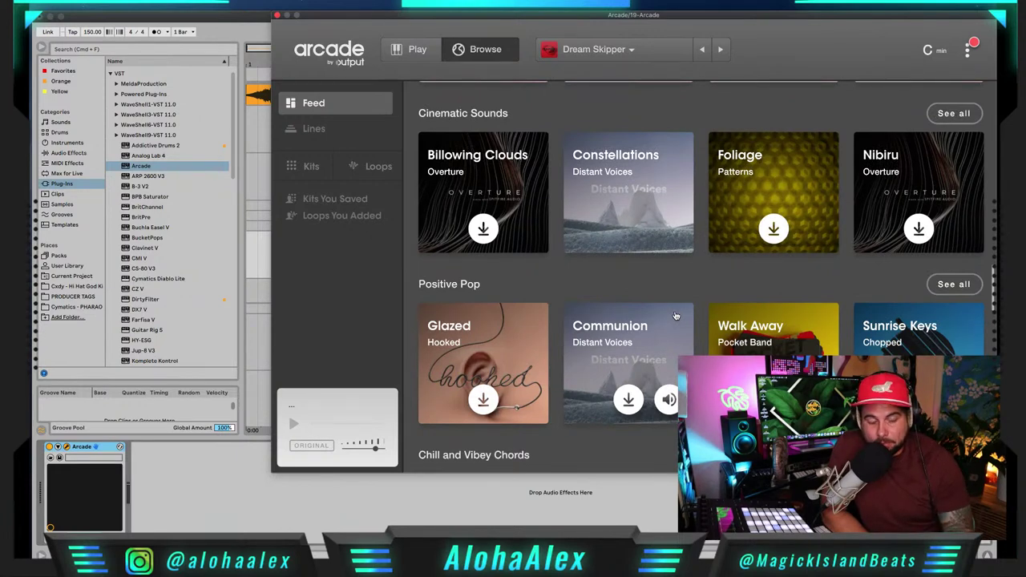
scroll(676, 315, down, 3)
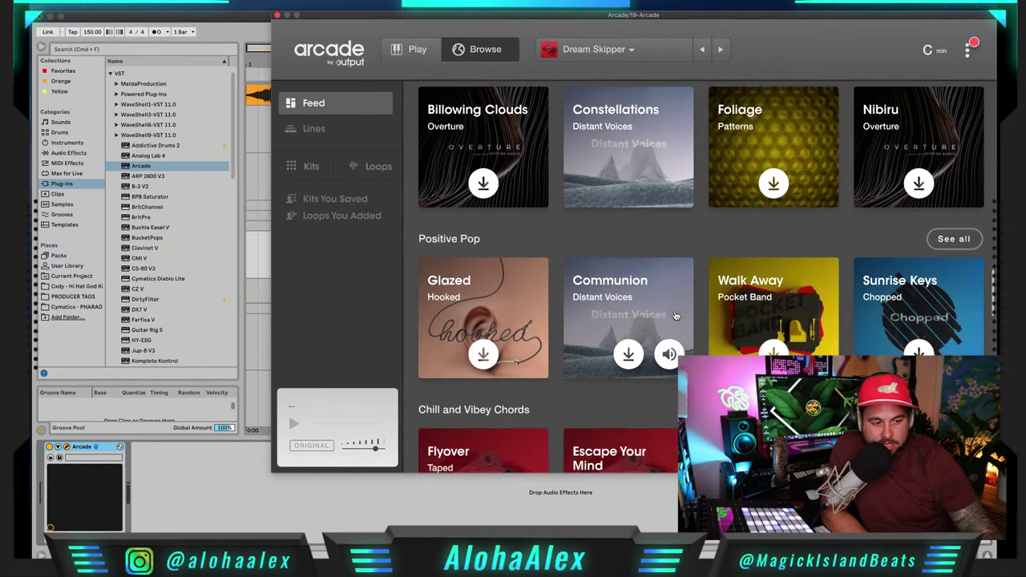
scroll(675, 316, down, 3)
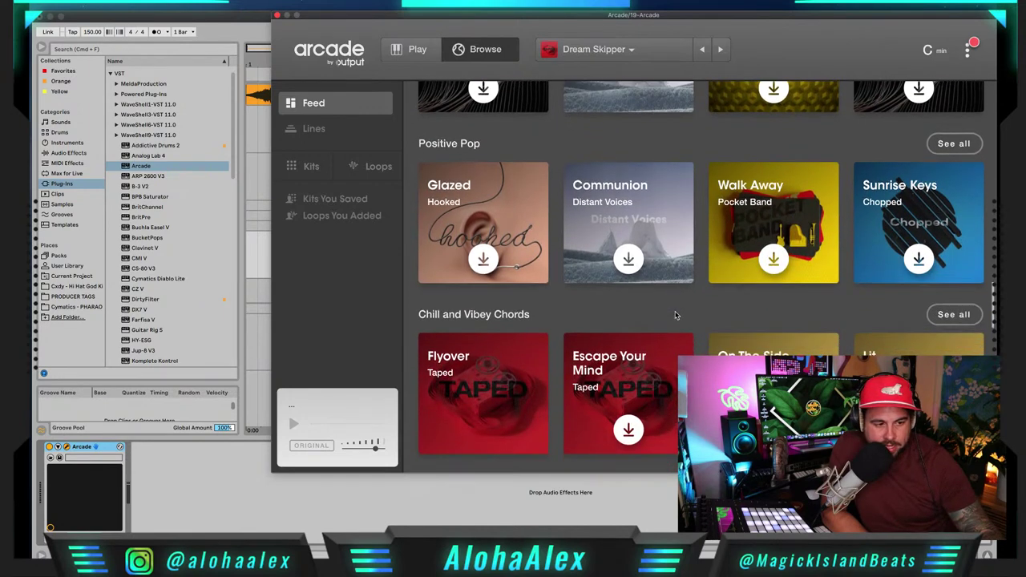
Step: Download the Those Days kit from the latest Drip kits and load it for playing
scroll(675, 316, down, 8)
scroll(676, 316, up, 11)
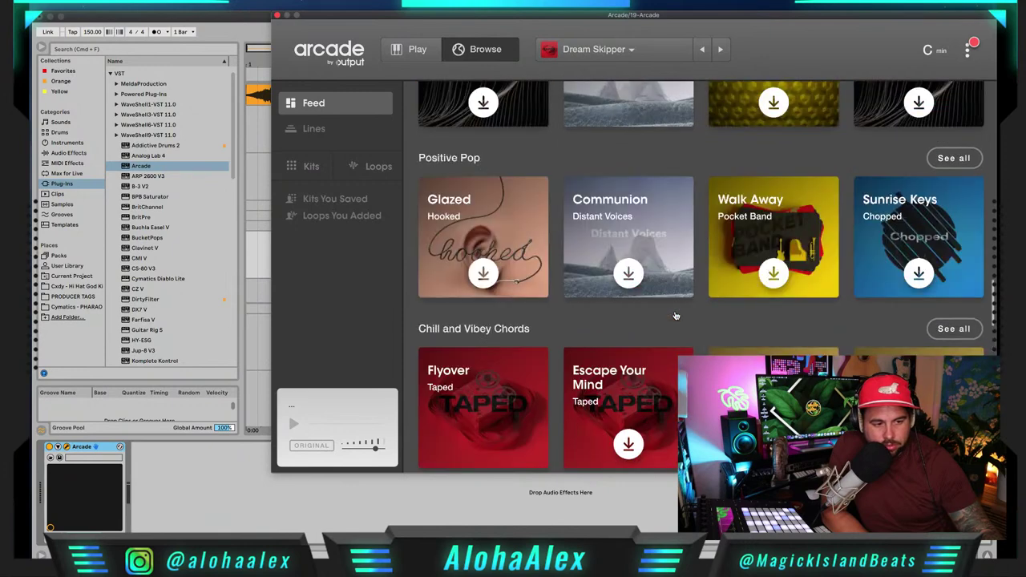
scroll(675, 316, up, 9)
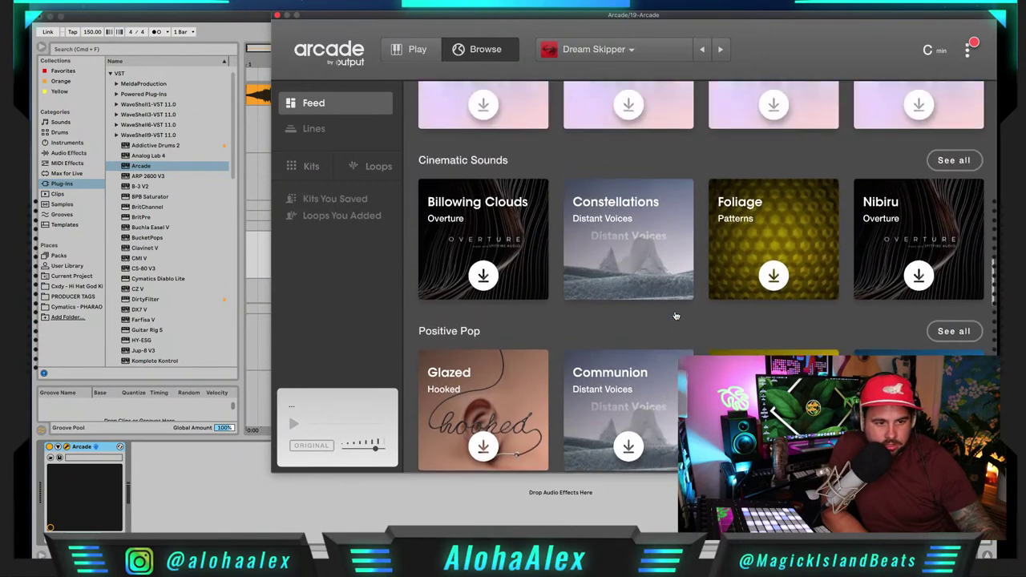
scroll(676, 316, up, 3)
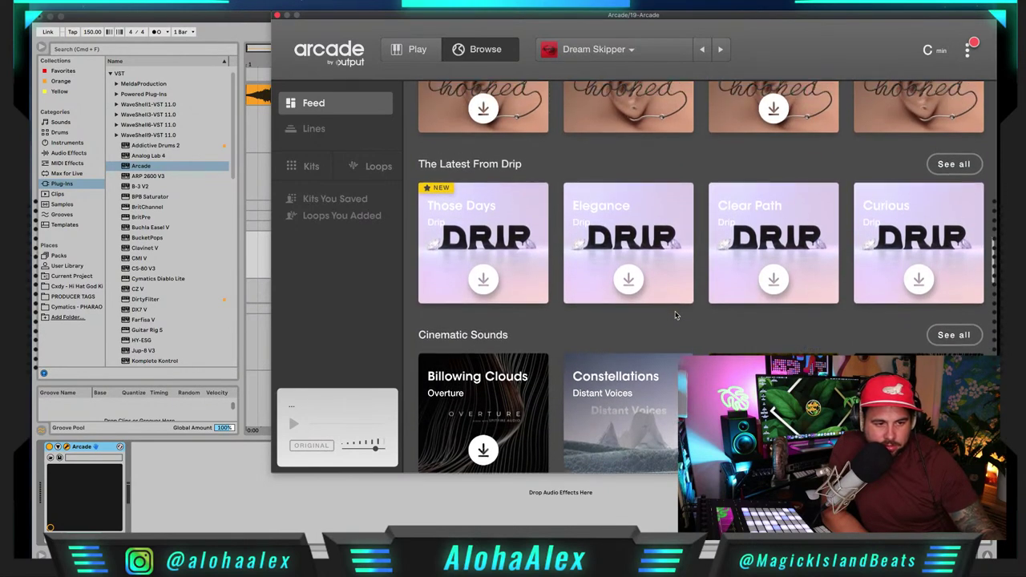
click(483, 279)
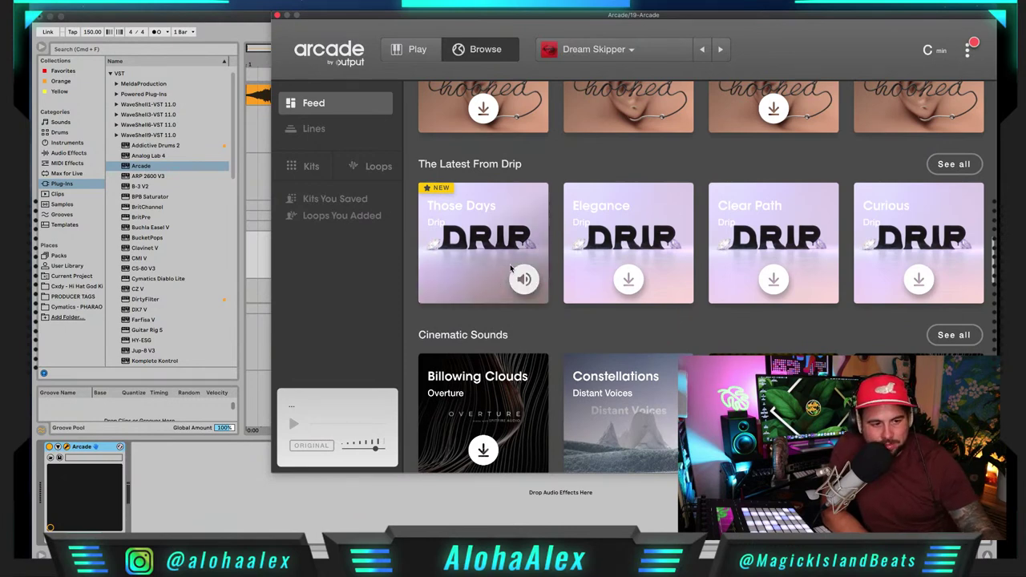
click(493, 247)
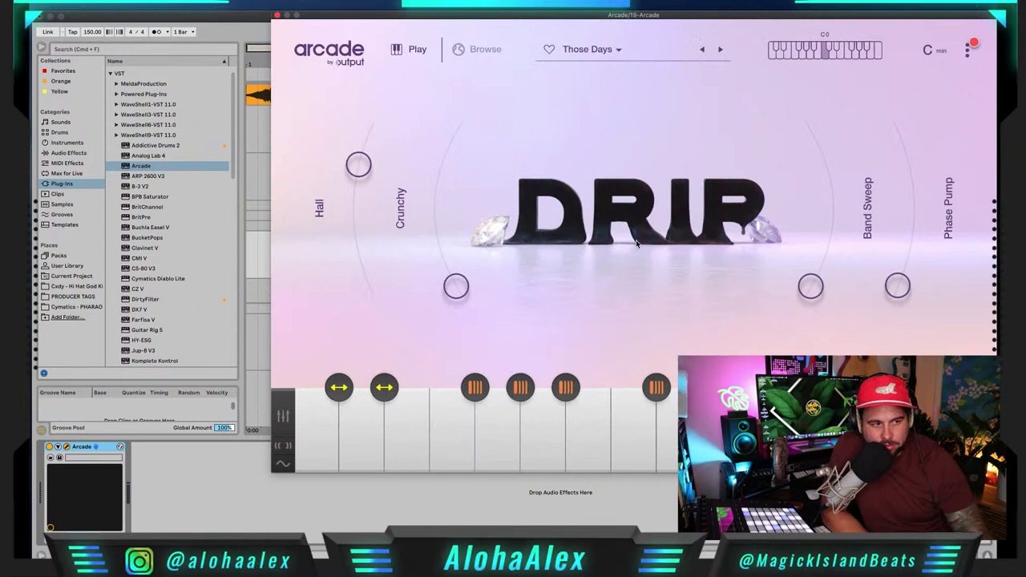
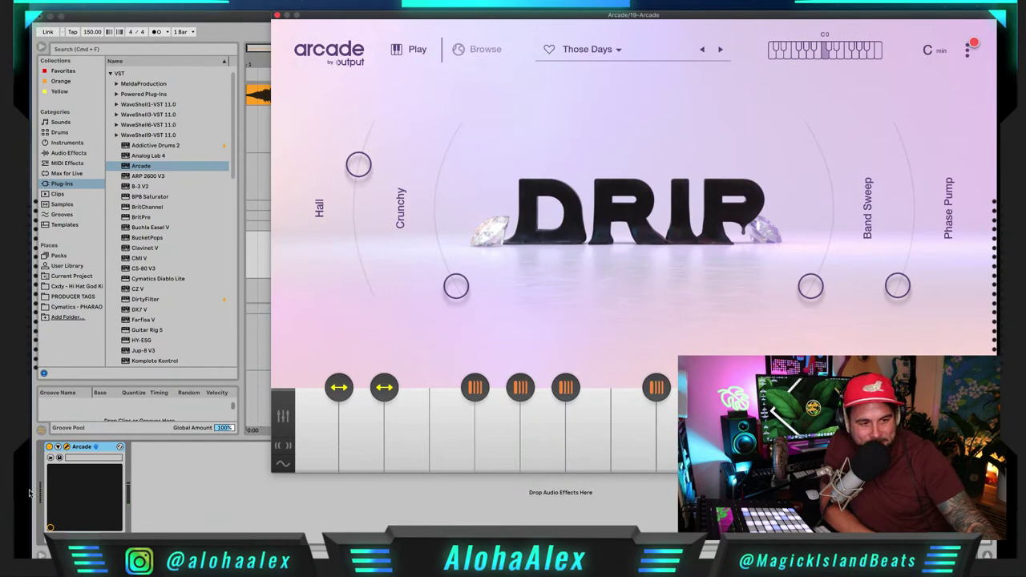
Step: Reopen the kit feed and look back through the Hooked, trap melody, Zero Hour and Taped sections
click(472, 49)
key(super+Tab)
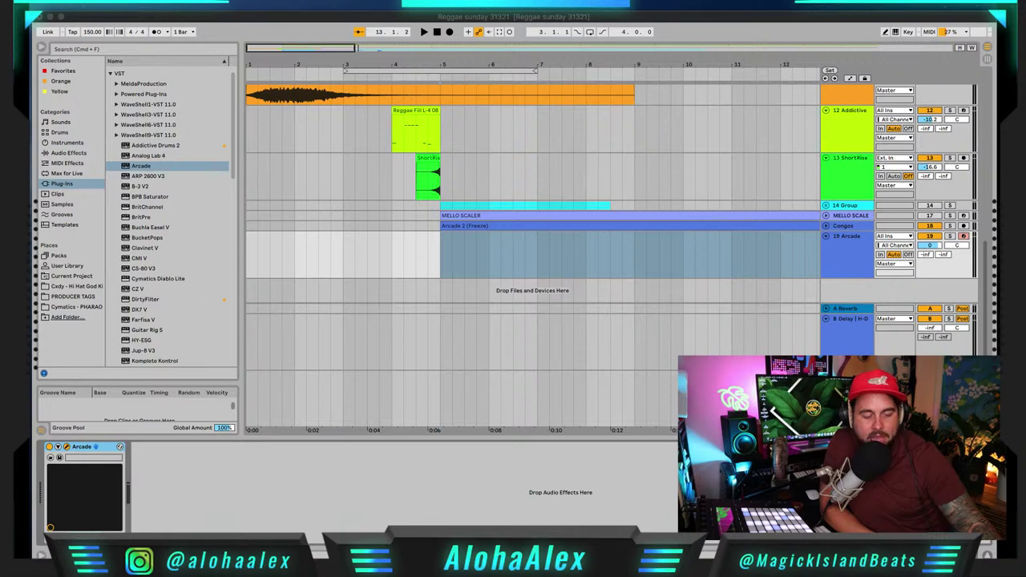
key(super+Tab)
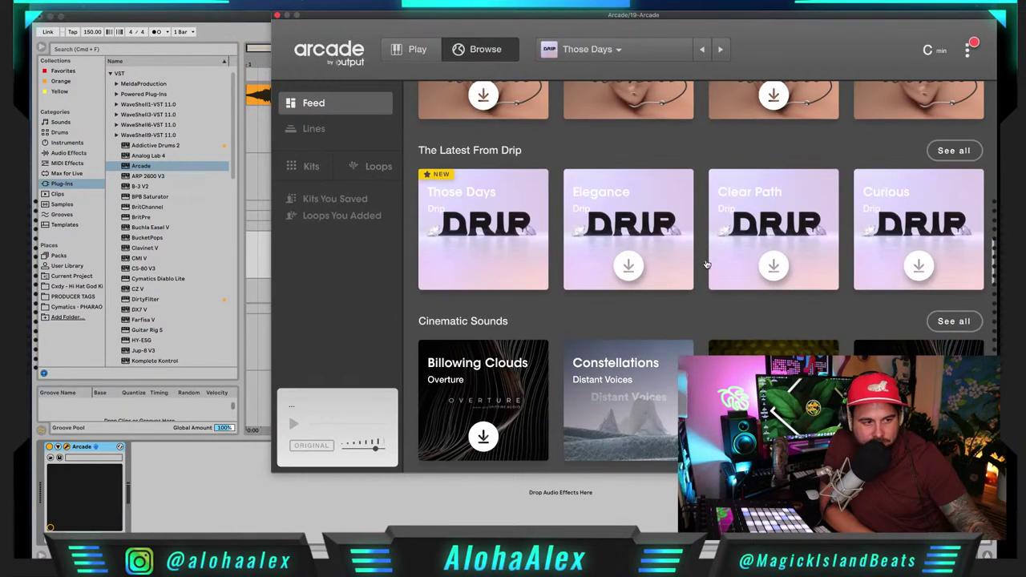
scroll(705, 263, up, 5)
scroll(705, 263, up, 2)
scroll(706, 263, up, 10)
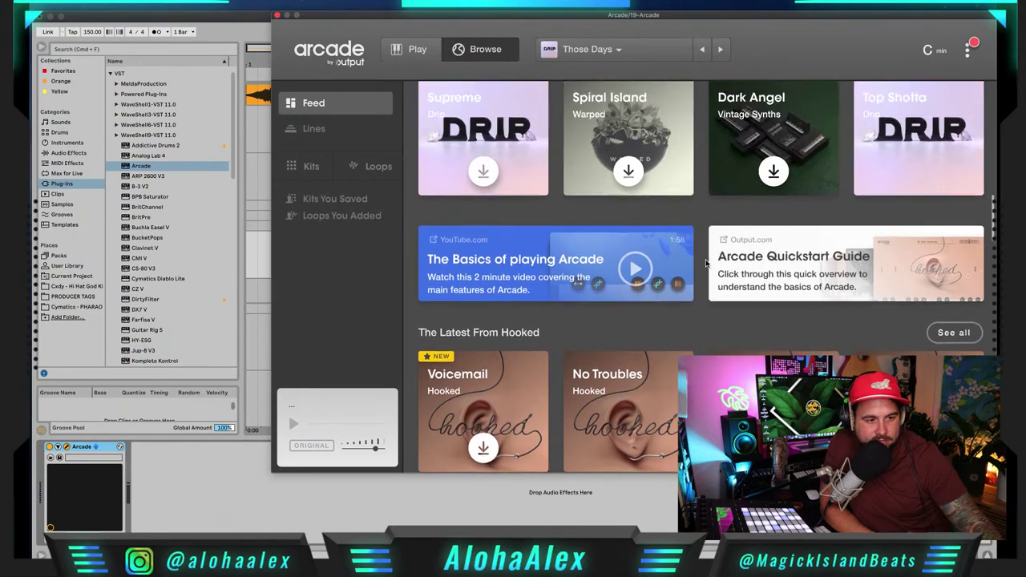
scroll(705, 262, up, 2)
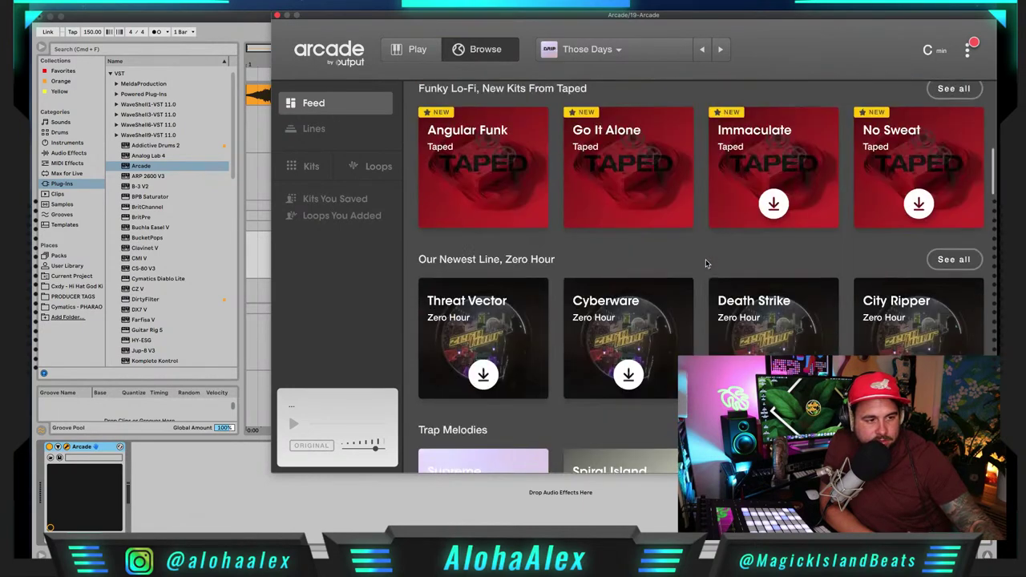
Step: Find the Low Spirit kit from Hooked among the Sad Melodies, download it and load it for playing
scroll(705, 263, down, 10)
scroll(705, 263, down, 4)
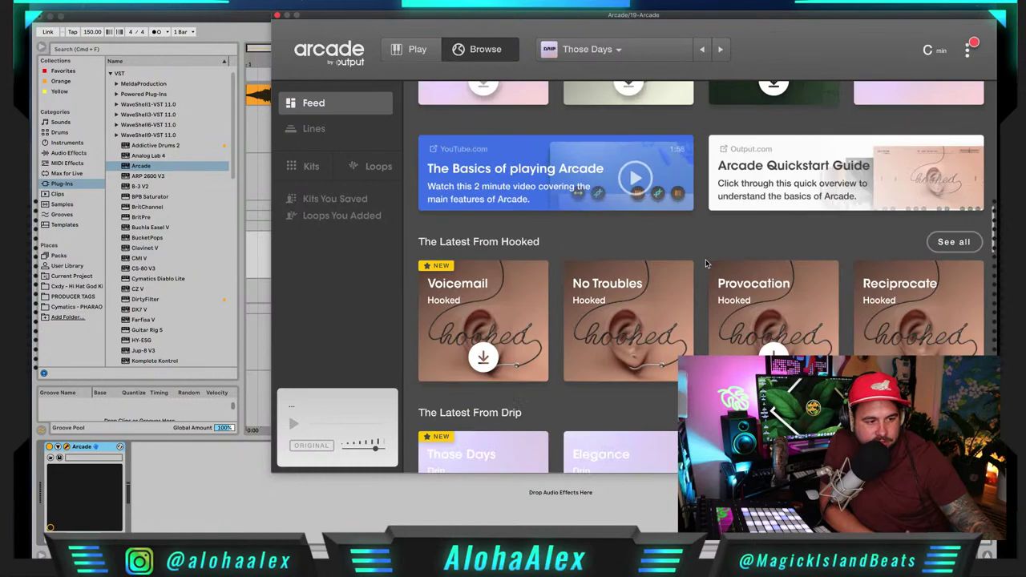
scroll(935, 239, down, 13)
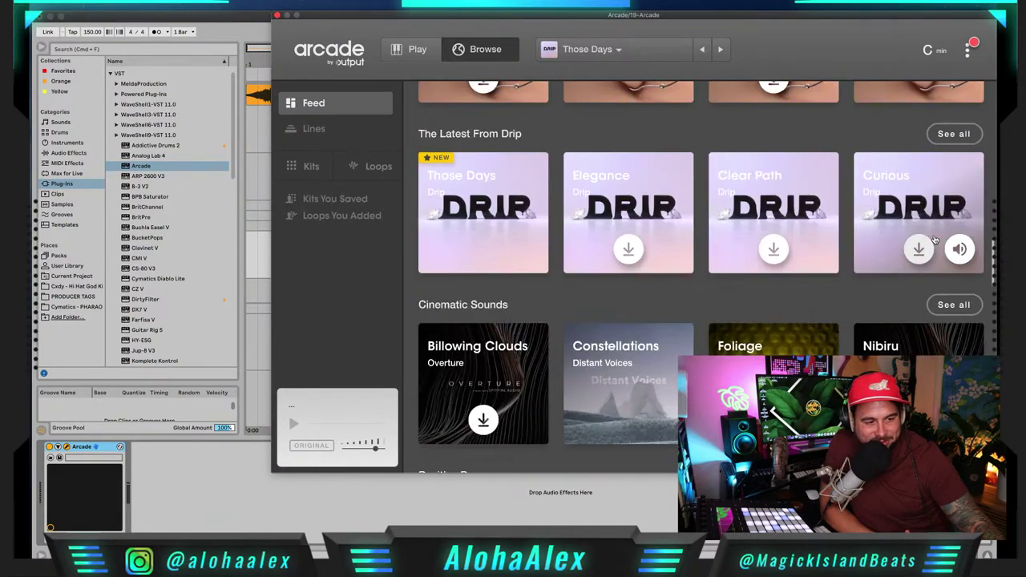
scroll(935, 239, down, 13)
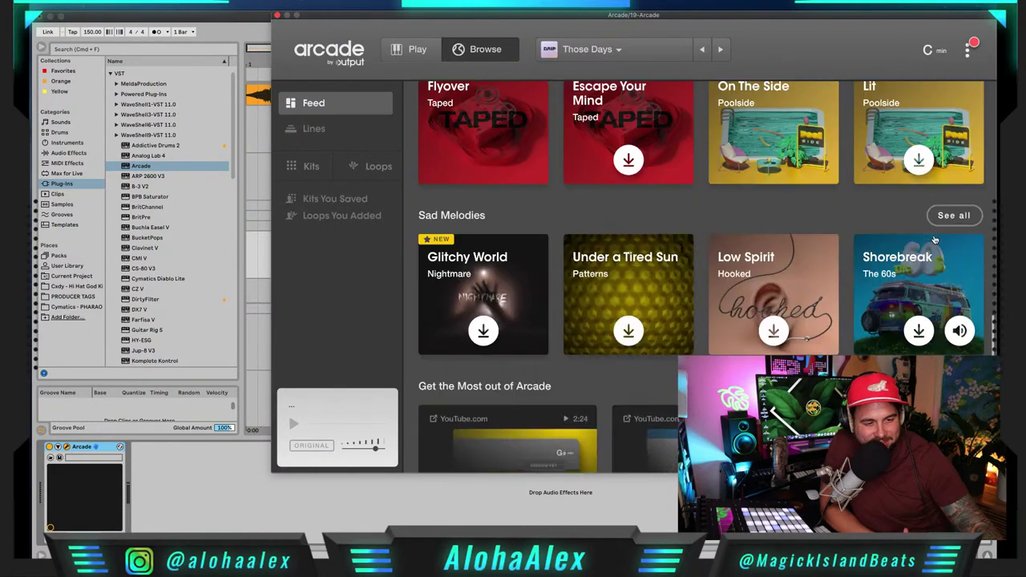
scroll(934, 238, down, 2)
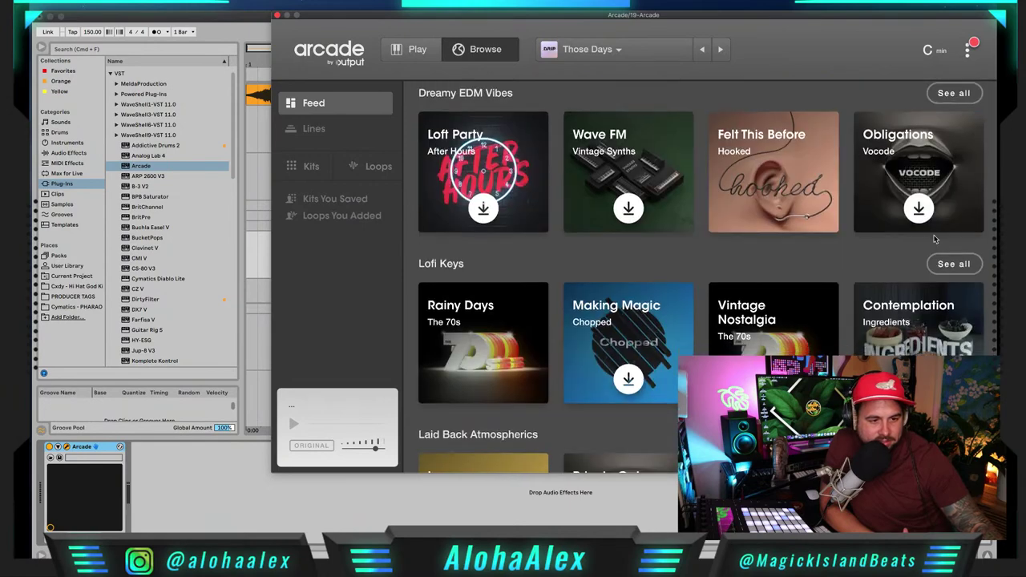
scroll(935, 239, down, 2)
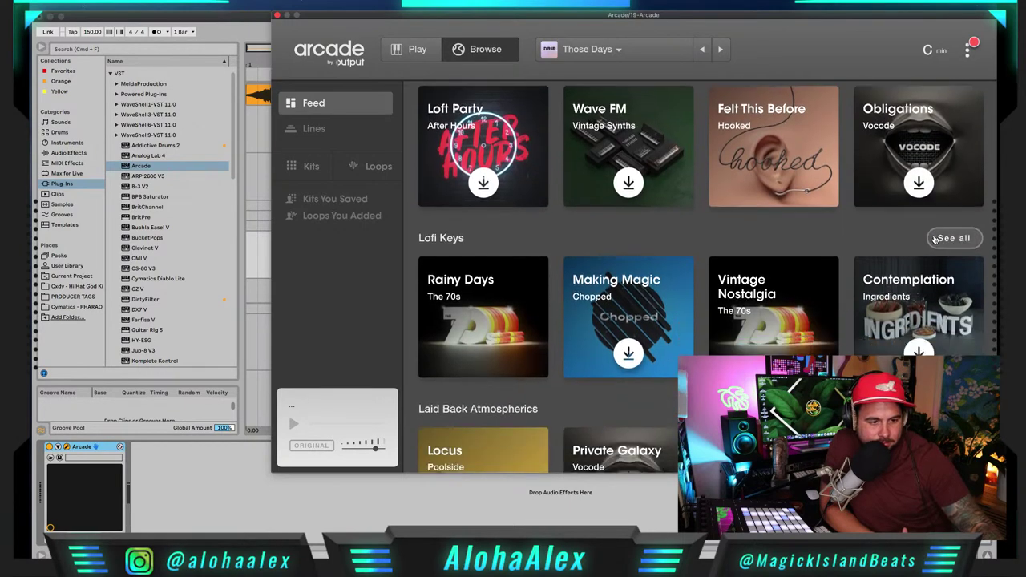
scroll(935, 239, down, 7)
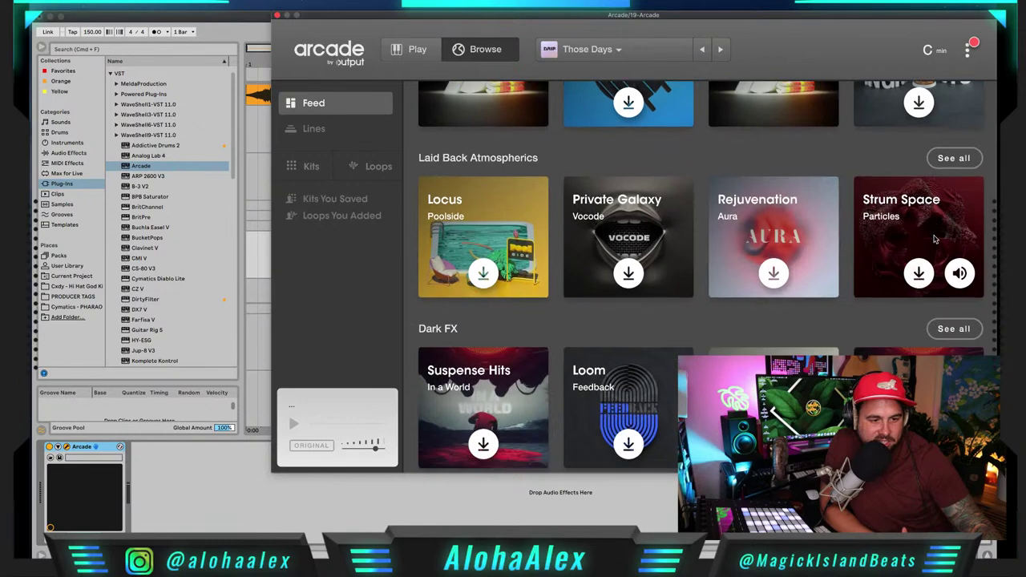
scroll(935, 239, up, 12)
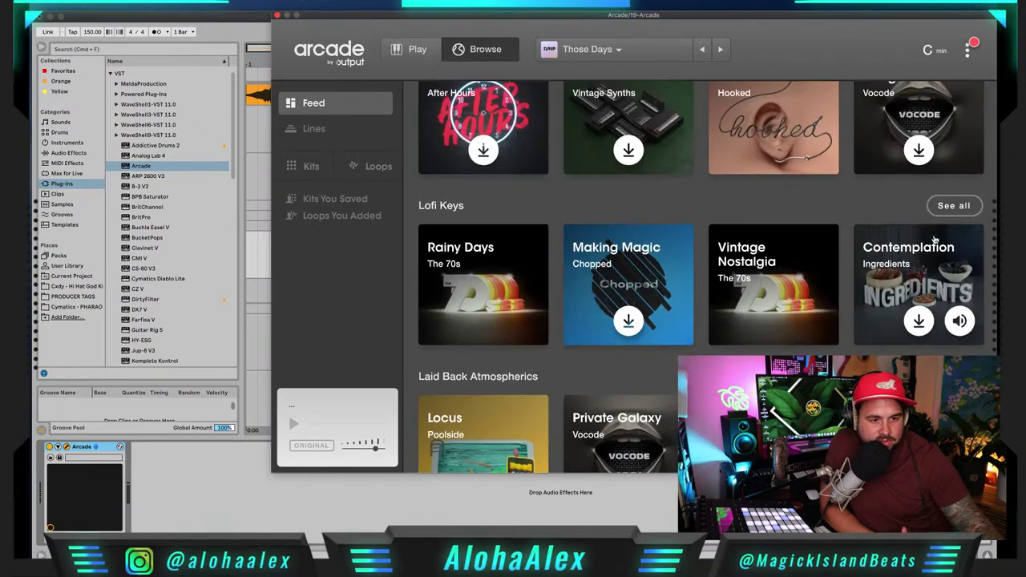
scroll(935, 238, up, 4)
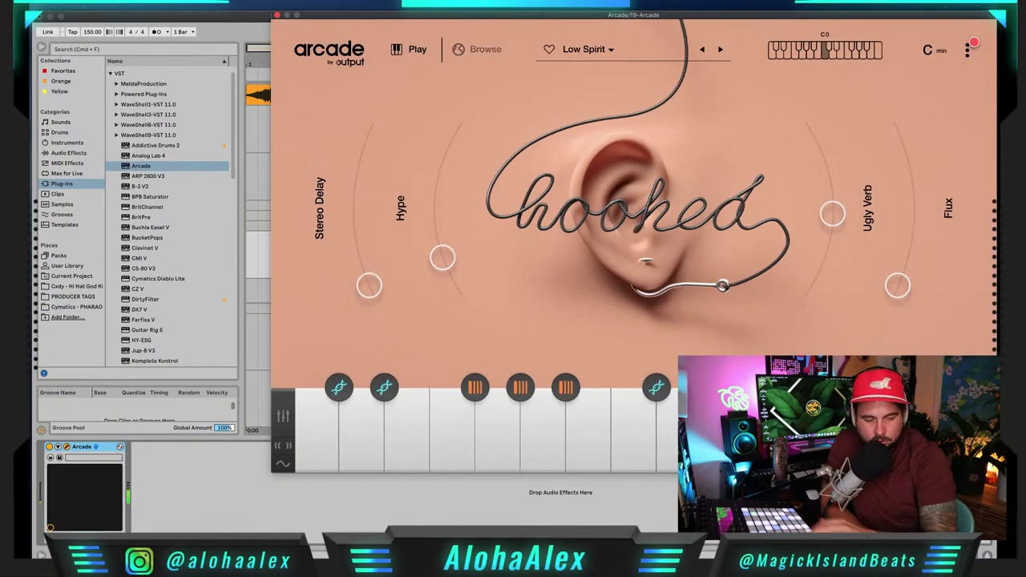
Step: Close the Arcade window and lower the 19 Arcade track's volume to -17.1
click(277, 15)
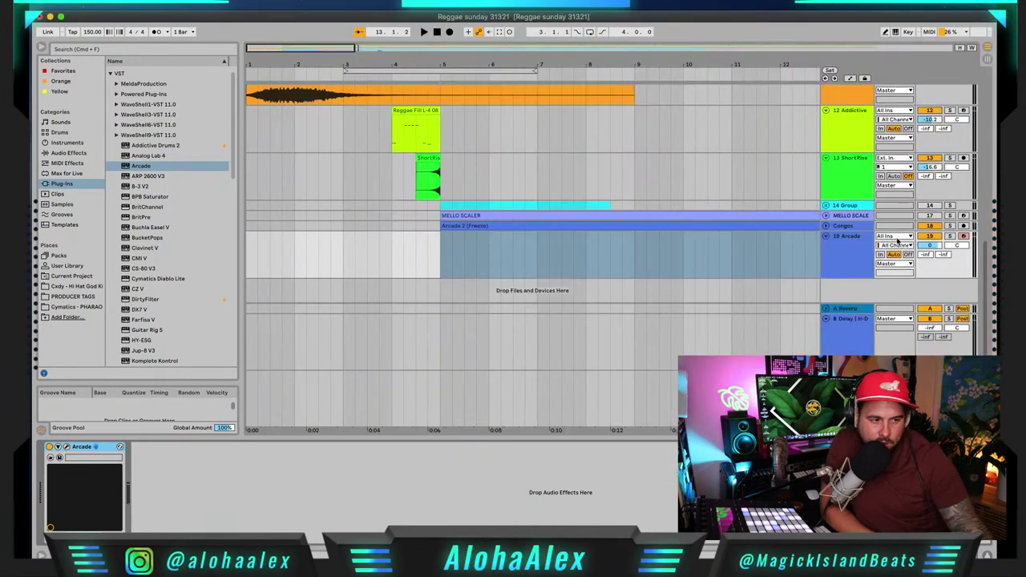
click(856, 248)
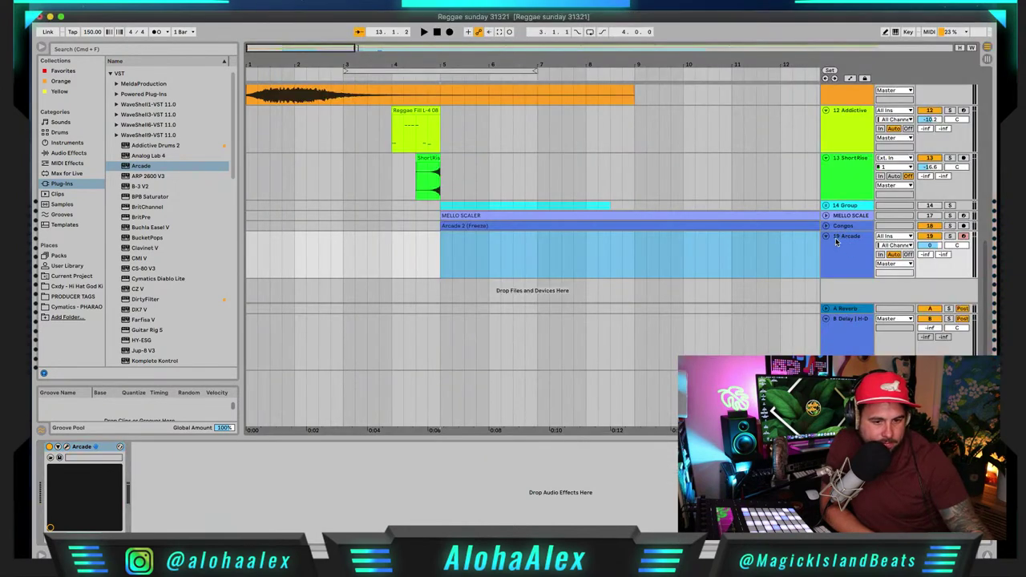
right_click(842, 250)
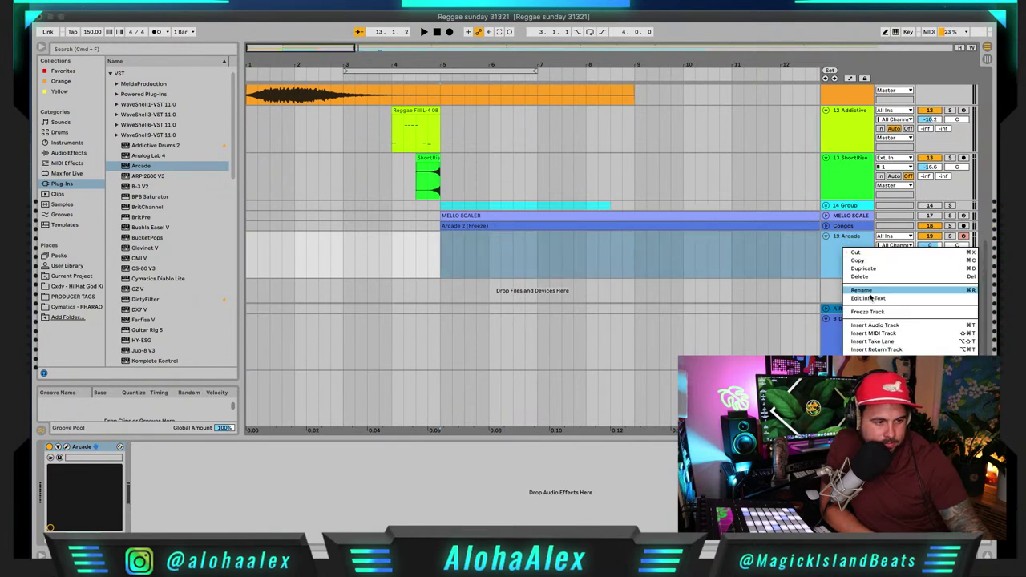
click(847, 311)
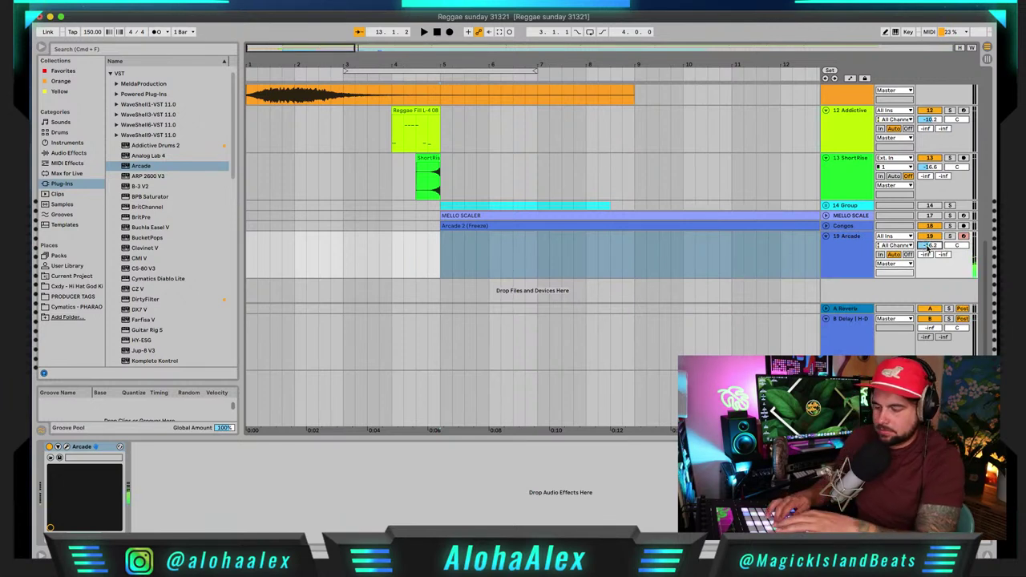
drag(926, 256, 926, 257)
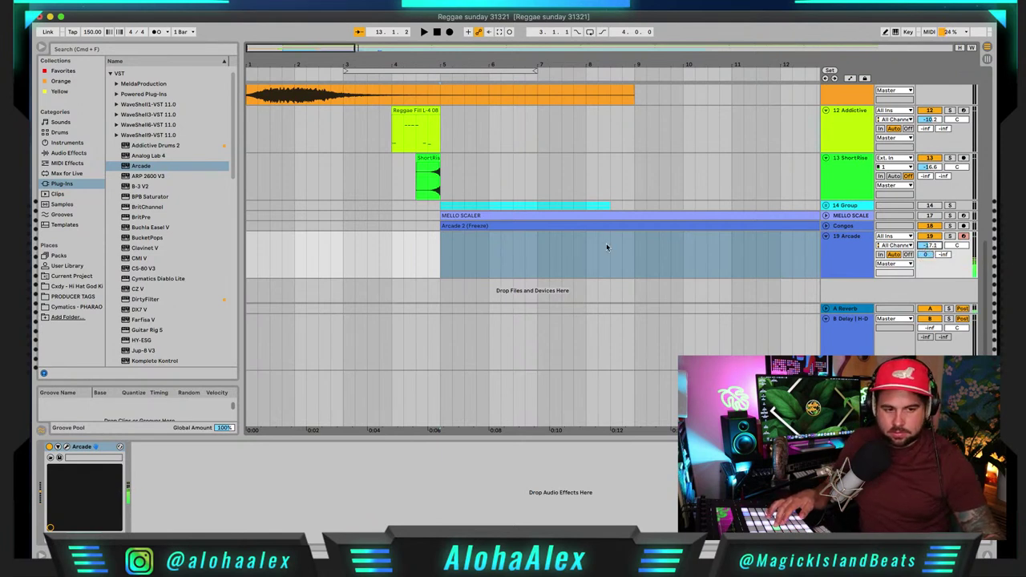
Step: Play the arrangement while trying out the Low Spirit kit over it
key(space)
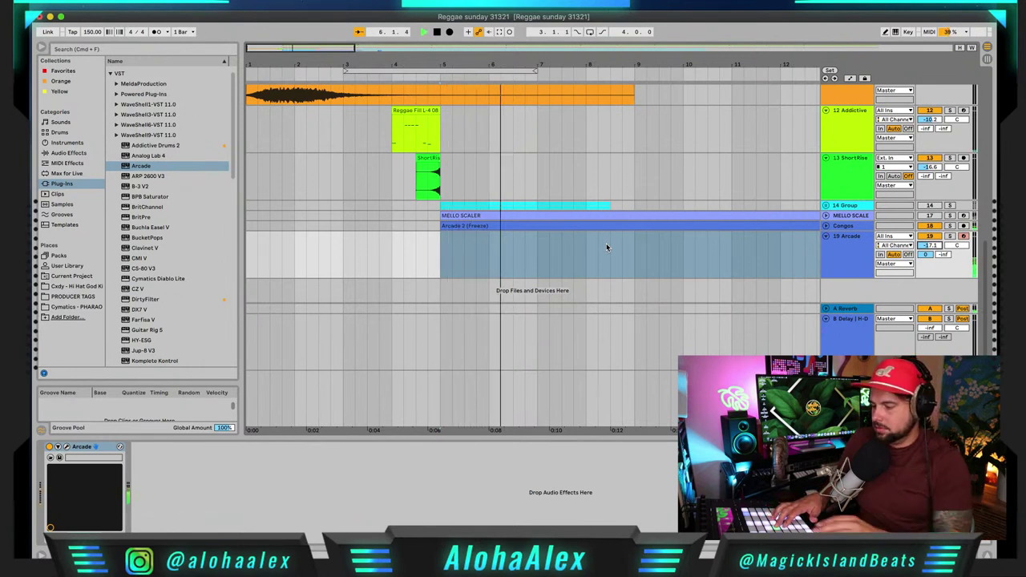
key(space)
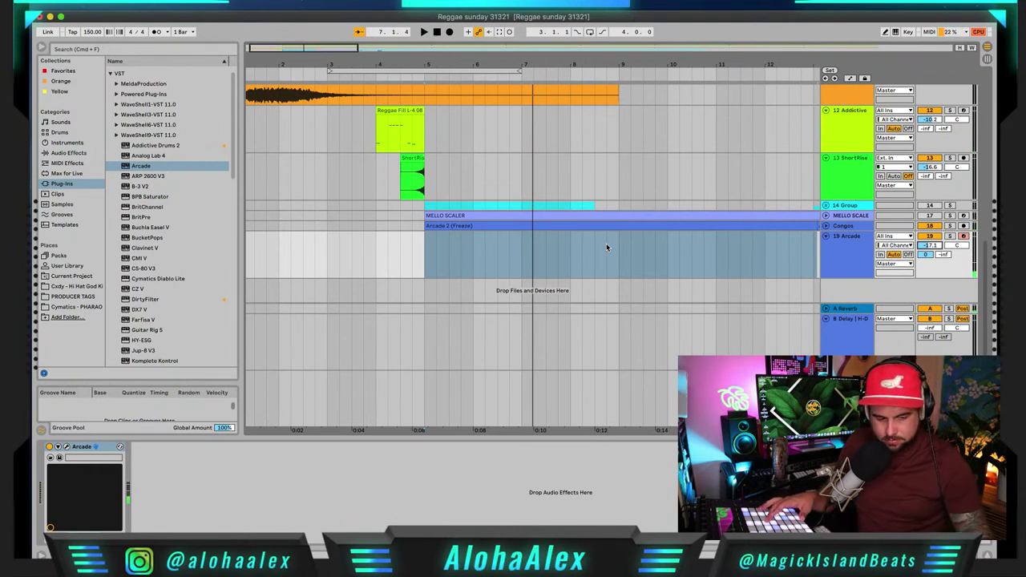
key(space)
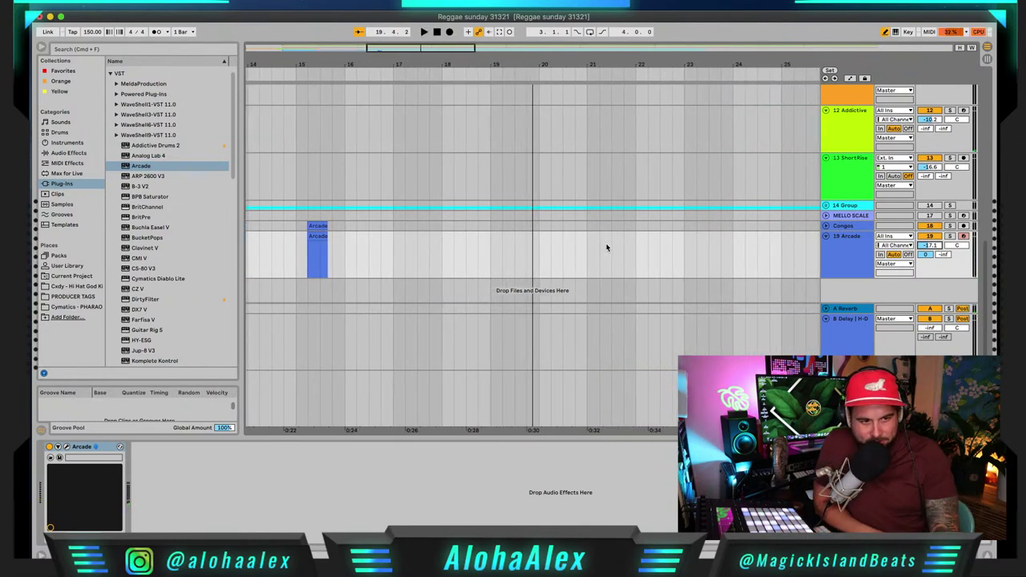
Step: Return to bar 5, select the 19 Arcade track and rehearse the Low Spirit part over the playing arrangement
drag(395, 49, 389, 42)
scroll(357, 220, left, 8)
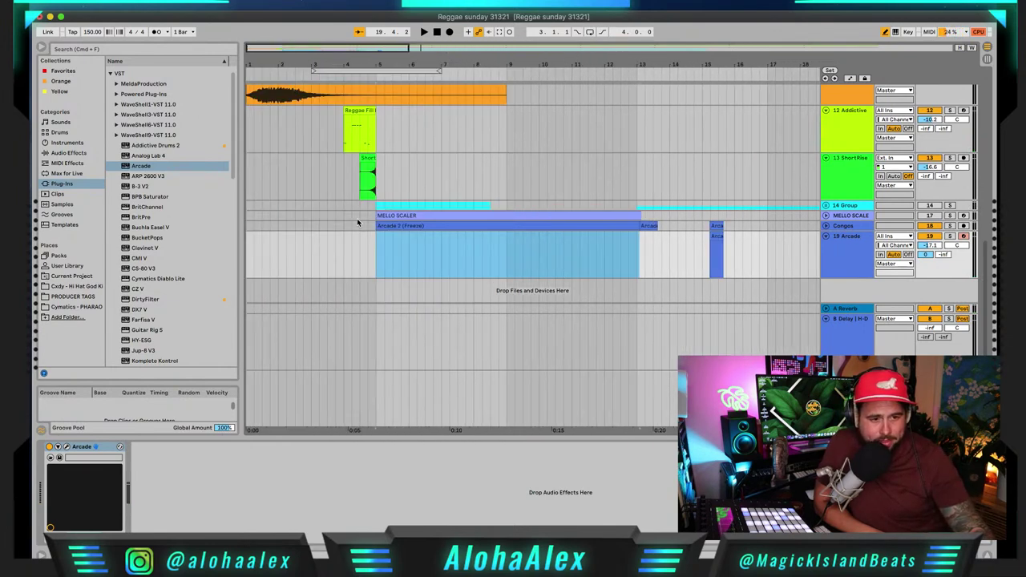
click(372, 248)
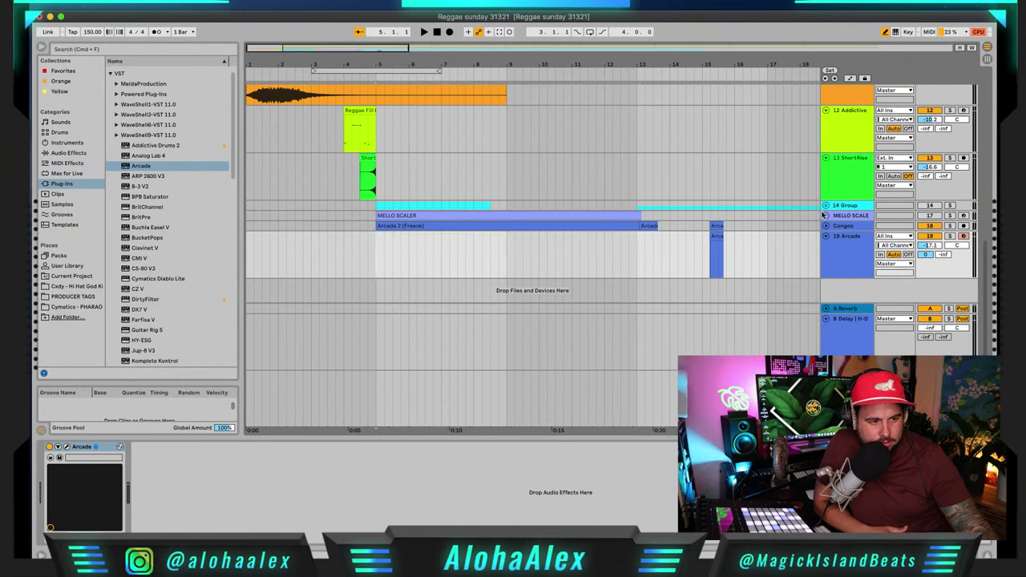
click(852, 242)
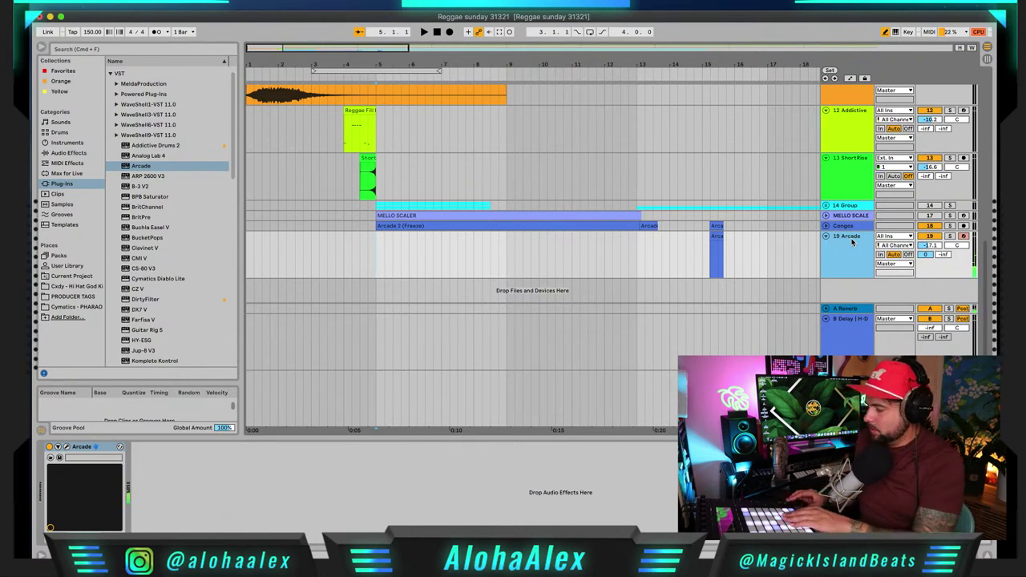
key(space)
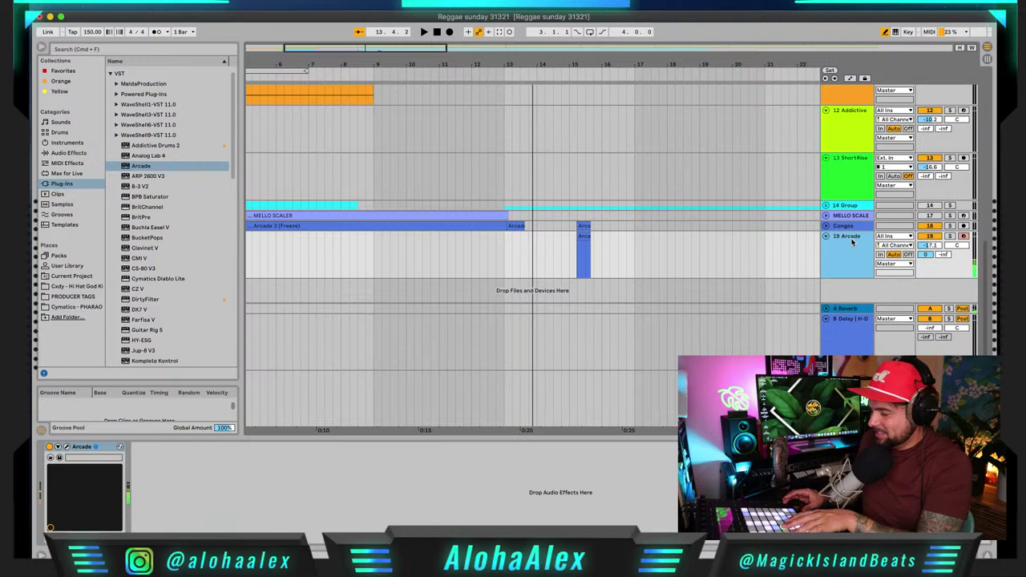
key(space)
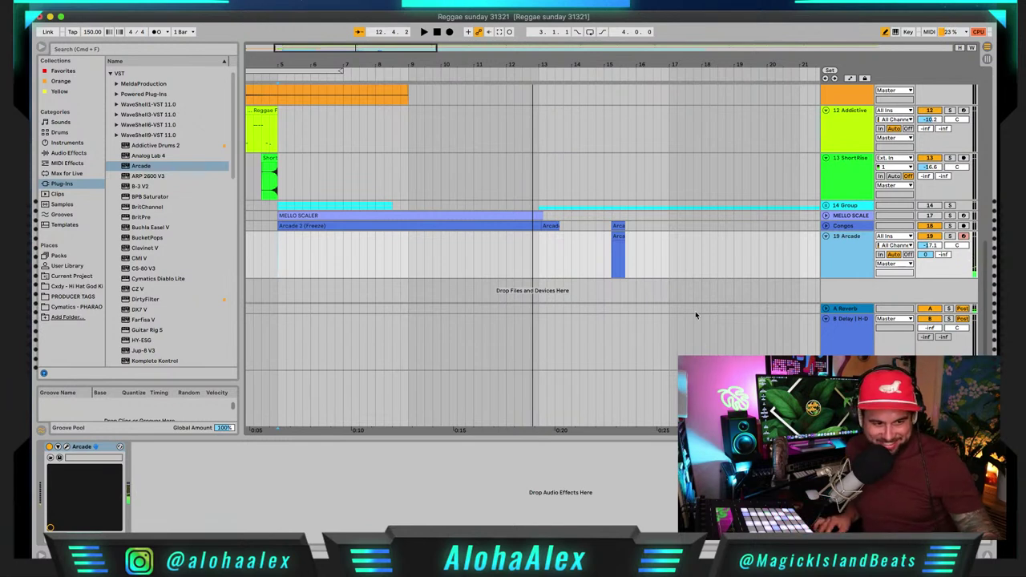
Step: Delete the stray clips after bar 15 on Congas and 19 Arcade, and the leftover Congas clip at bar 13
drag(645, 253, 602, 228)
key(Delete)
click(551, 226)
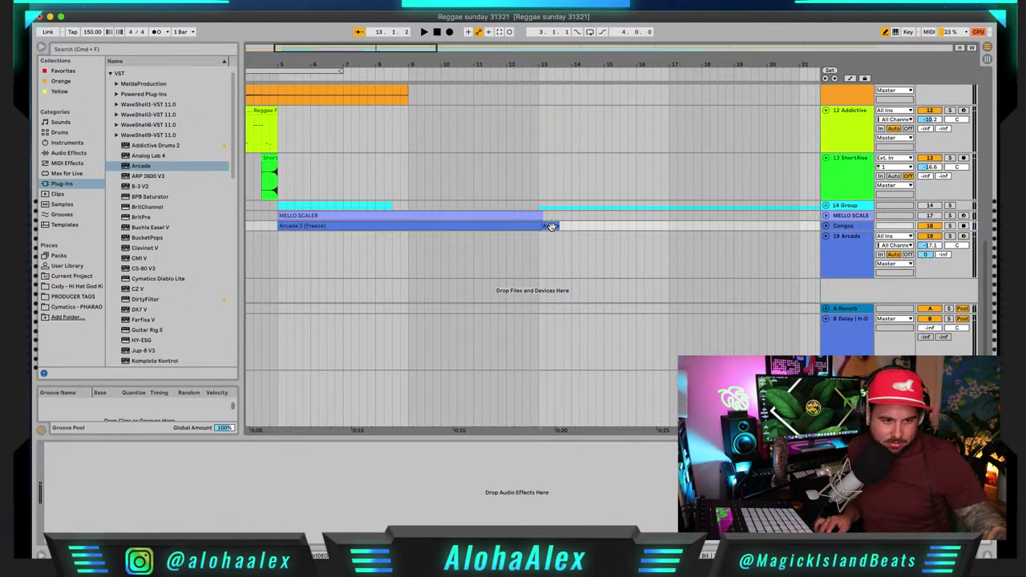
scroll(481, 244, left, 2)
Step: Record the Low Spirit part on the 19 Arcade track from bar 5 and trim the clip's end to bar 13
click(302, 258)
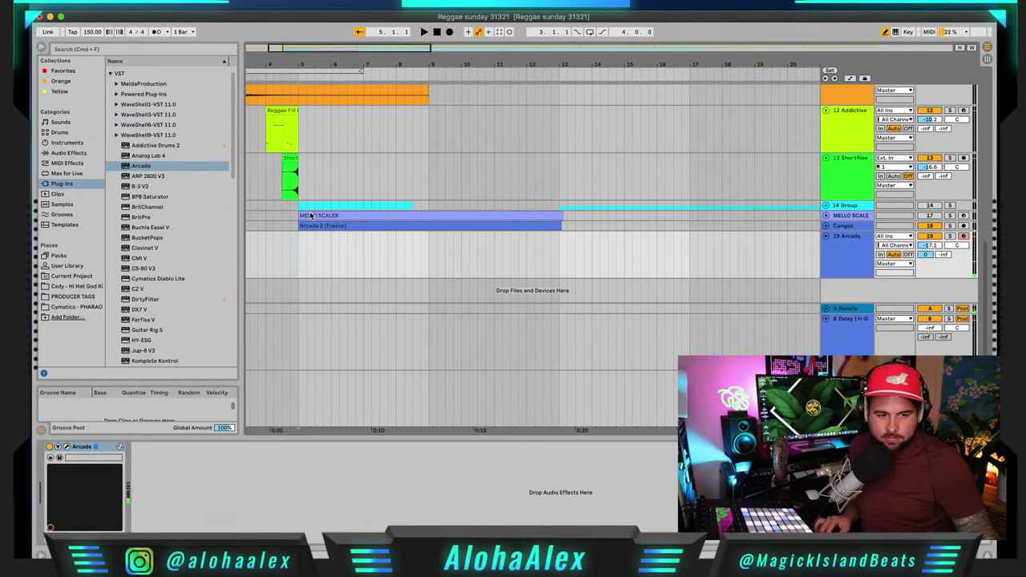
scroll(299, 252, left, 5)
scroll(342, 267, up, 3)
scroll(342, 267, down, 3)
scroll(341, 267, up, 3)
scroll(342, 267, down, 2)
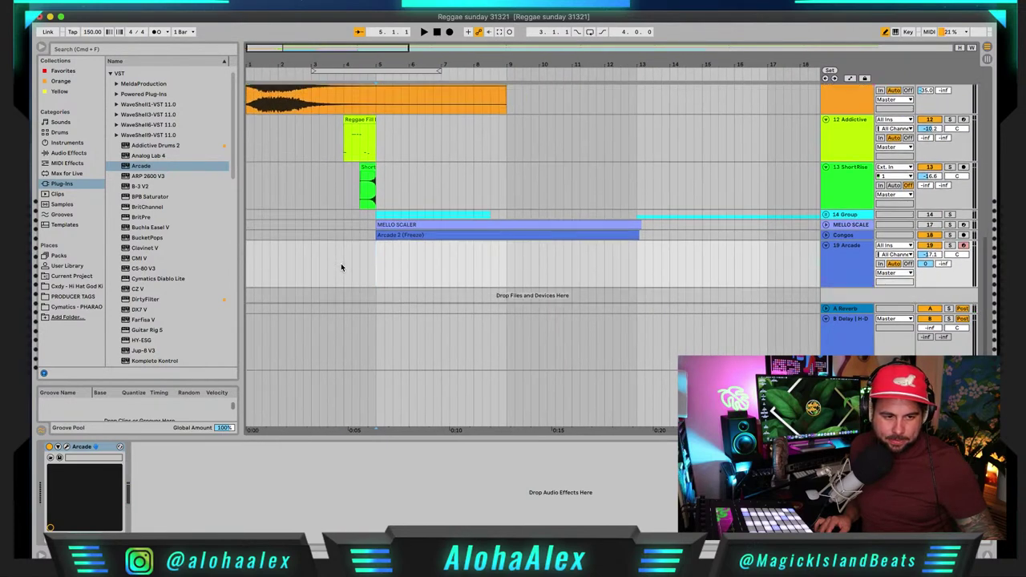
click(450, 33)
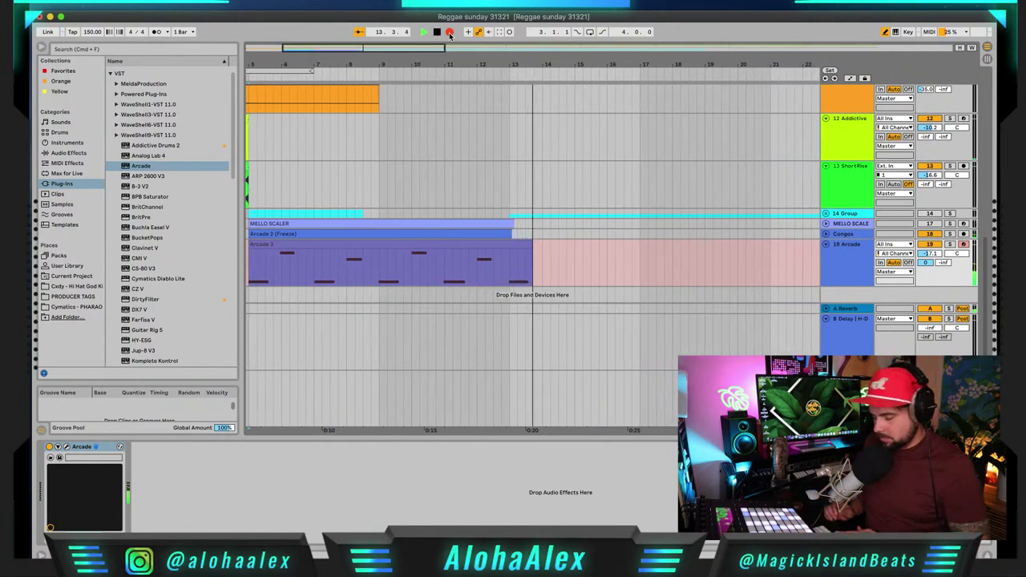
key(space)
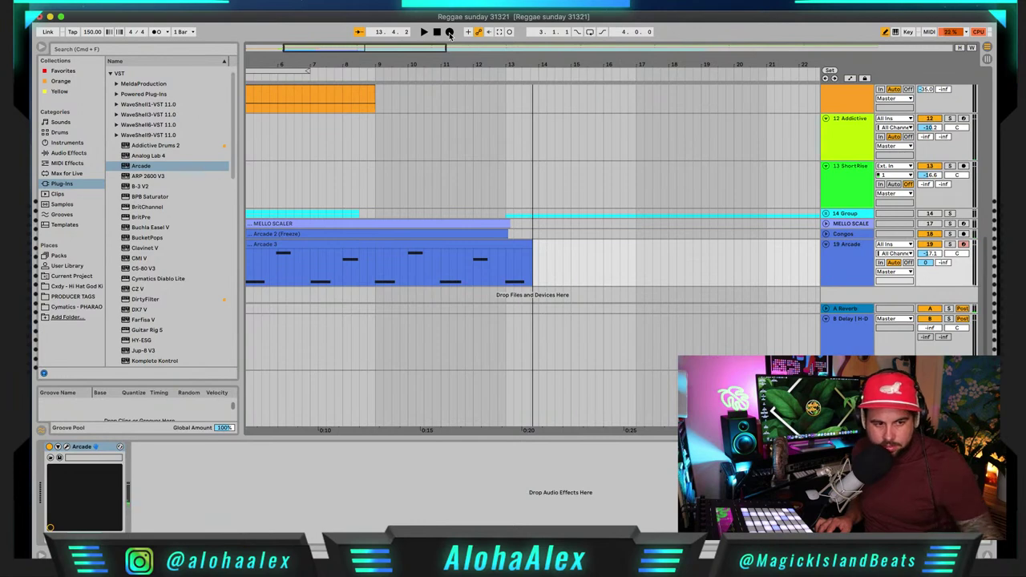
drag(528, 242, 506, 242)
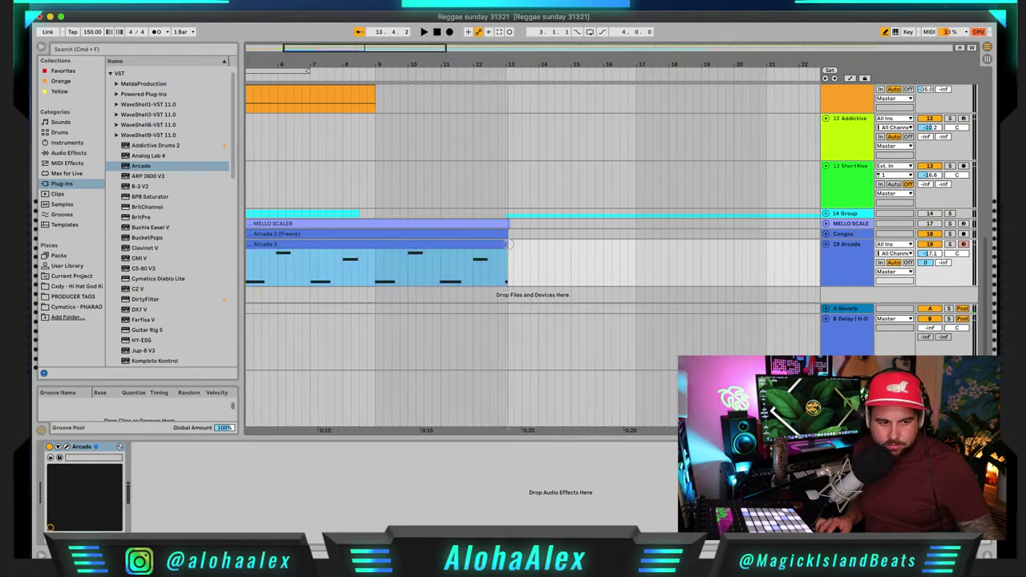
Step: Quantize the notes of the recorded Arcade clip to 1/16 at 50 %, and align the first A2 note with bar 2
scroll(505, 240, left, 3)
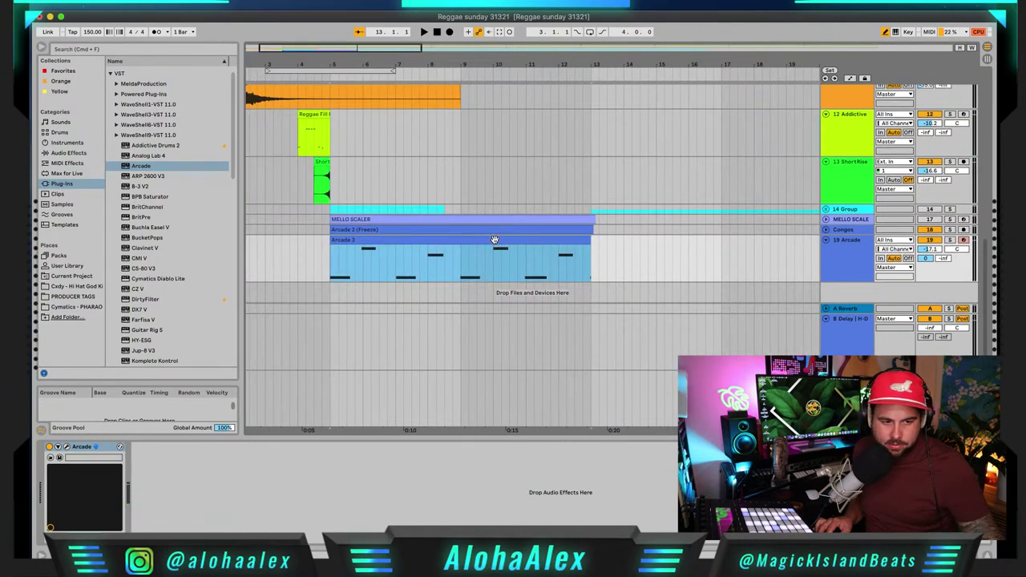
double_click(495, 240)
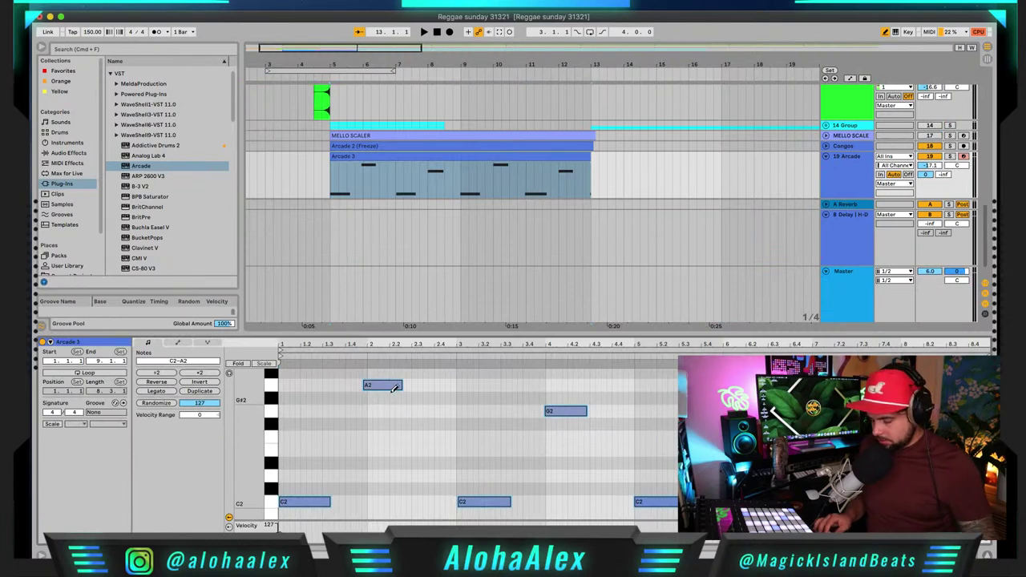
key(super+shift+u)
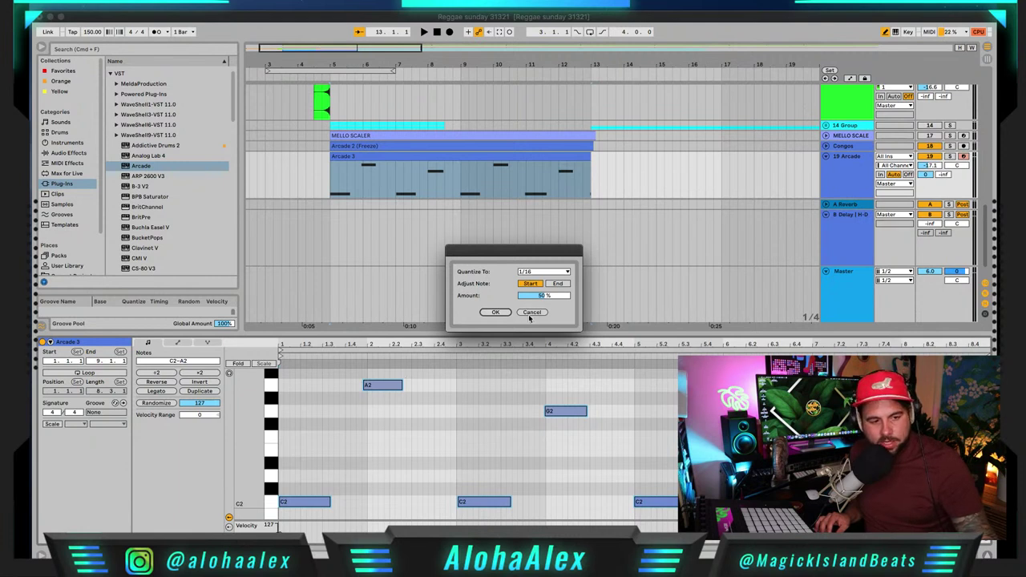
click(493, 312)
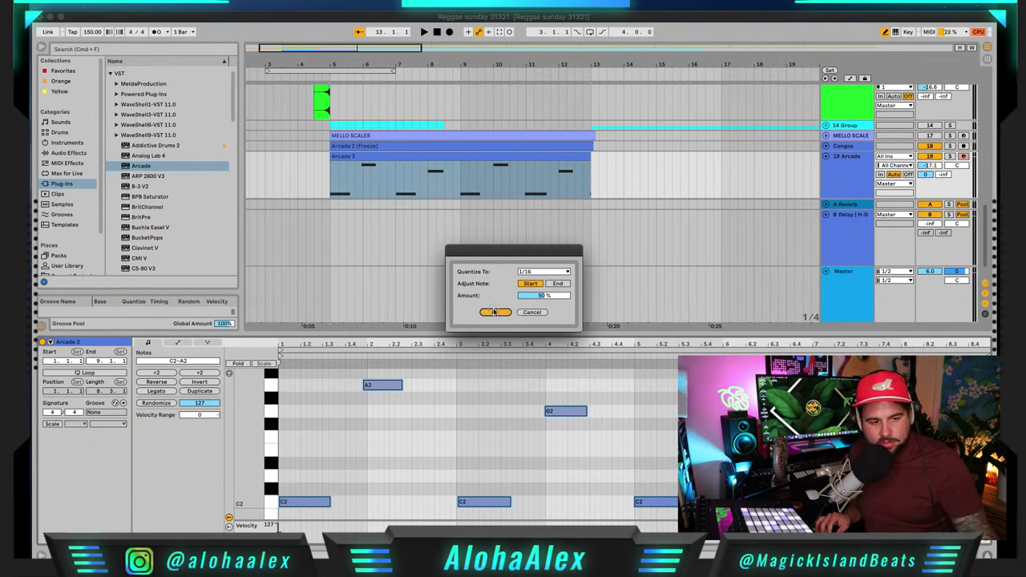
click(379, 386)
drag(380, 387, 384, 386)
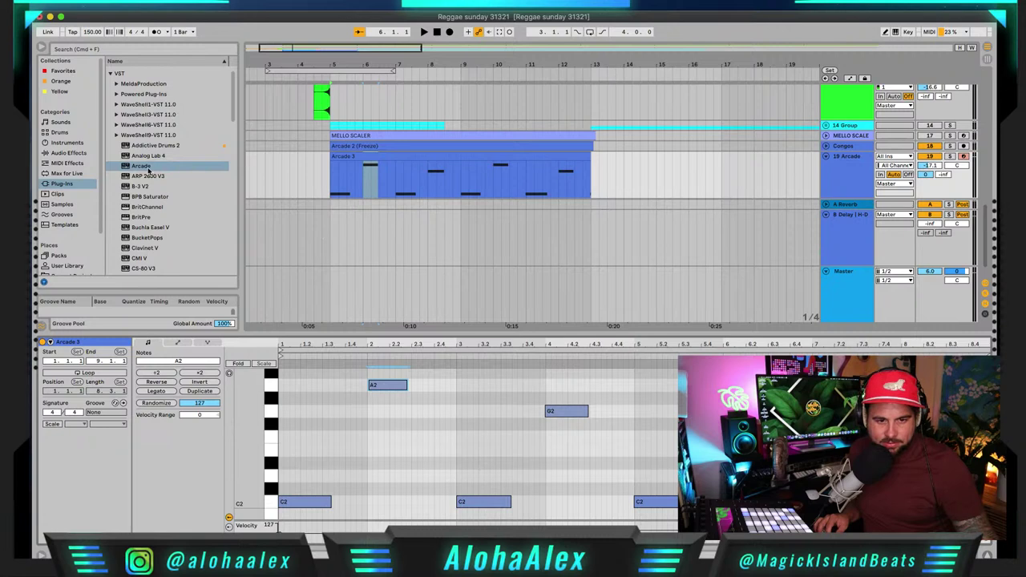
Step: Find RC-20 Retro Color in the Orange collection and add it to the 19 Arcade track
scroll(148, 170, up, 1)
scroll(118, 118, down, 2)
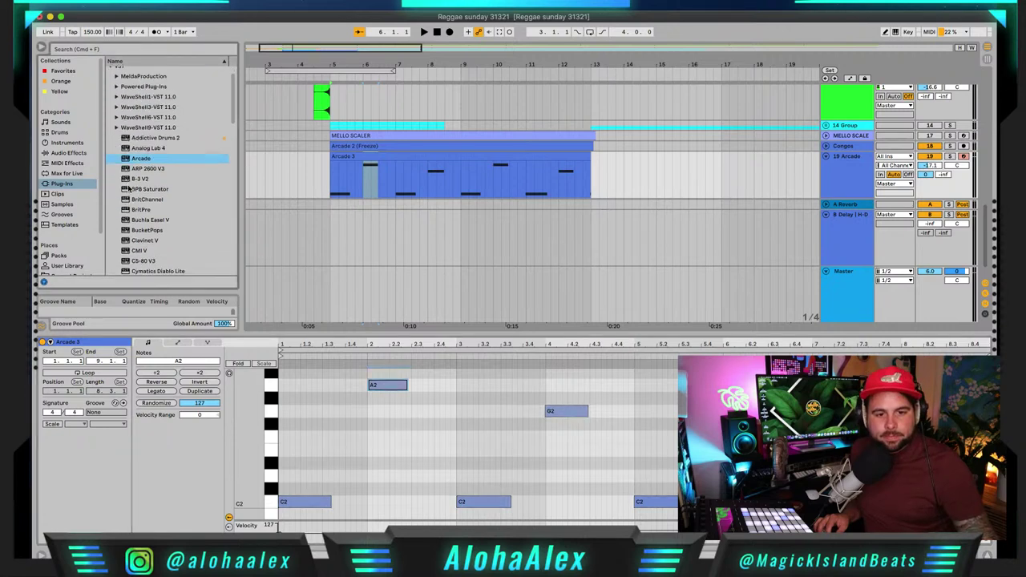
click(61, 81)
click(122, 124)
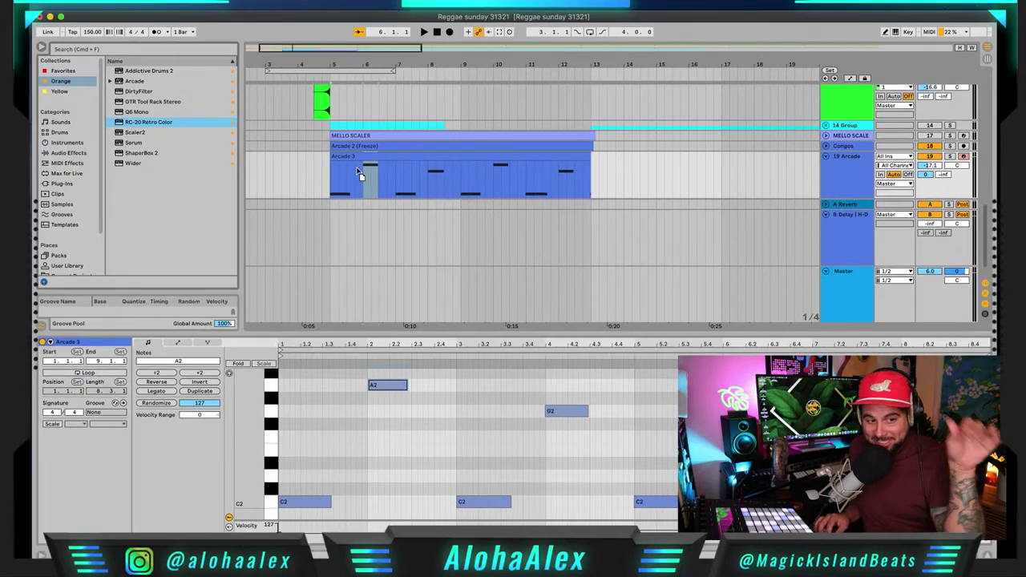
drag(358, 171, 357, 169)
Step: Load the Pad Magic preset in RC-20, and during playback lower its high cut and raise the output width
click(470, 51)
scroll(404, 128, down, 5)
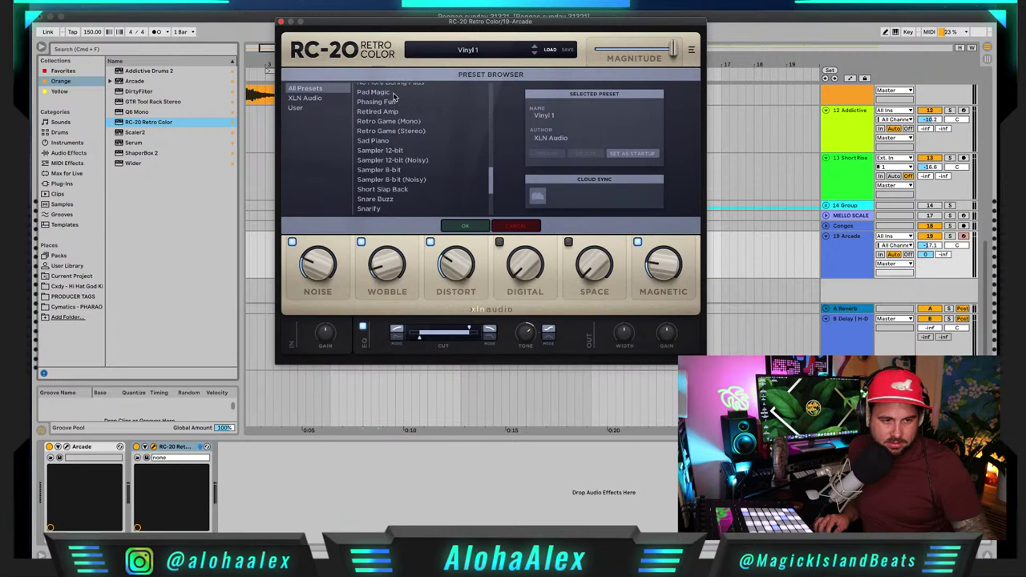
click(392, 94)
key(space)
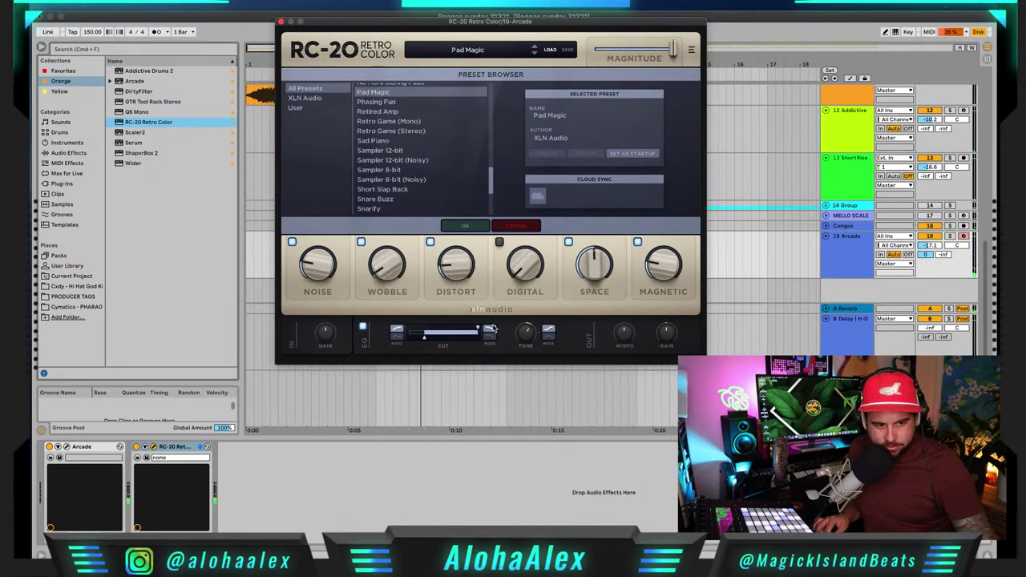
mouse_move(473, 328)
mouse_down()
mouse_move(437, 328)
mouse_move(452, 328)
mouse_up()
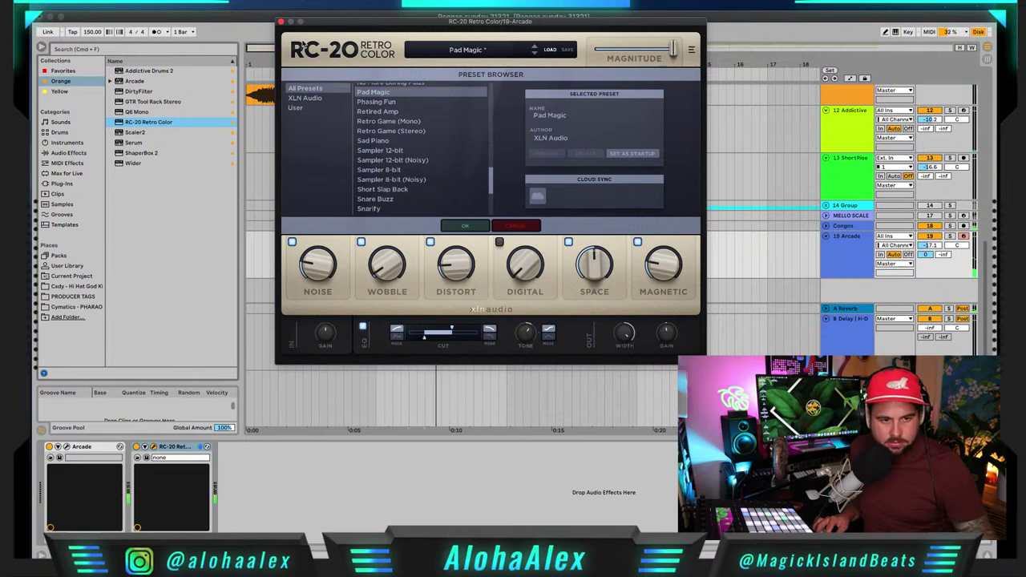
click(280, 22)
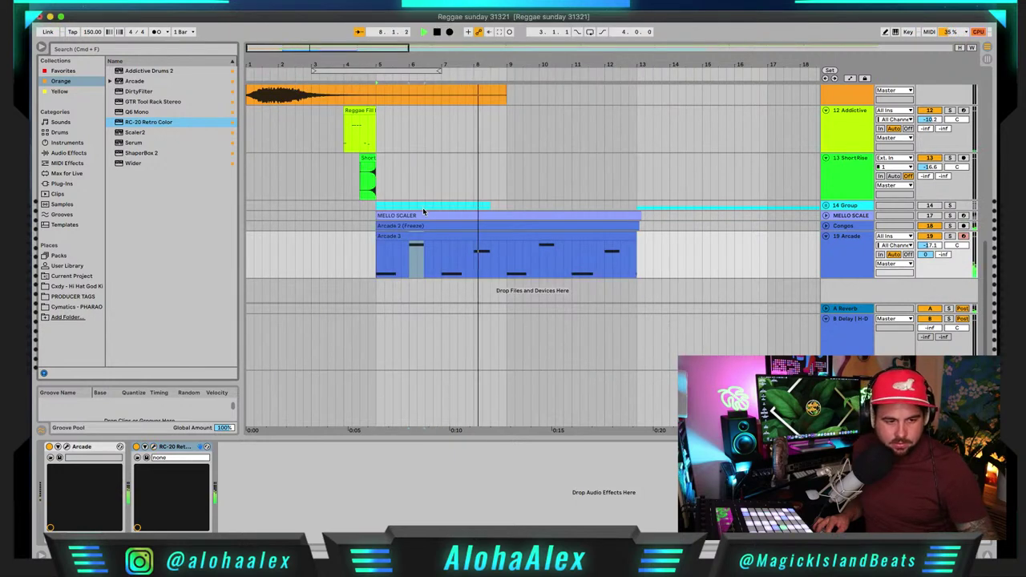
Step: Open Arcade's Depressed Vox Trouble Ahead 01 sample for editing, nudge its playback start slightly, and close the plugin windows
click(155, 449)
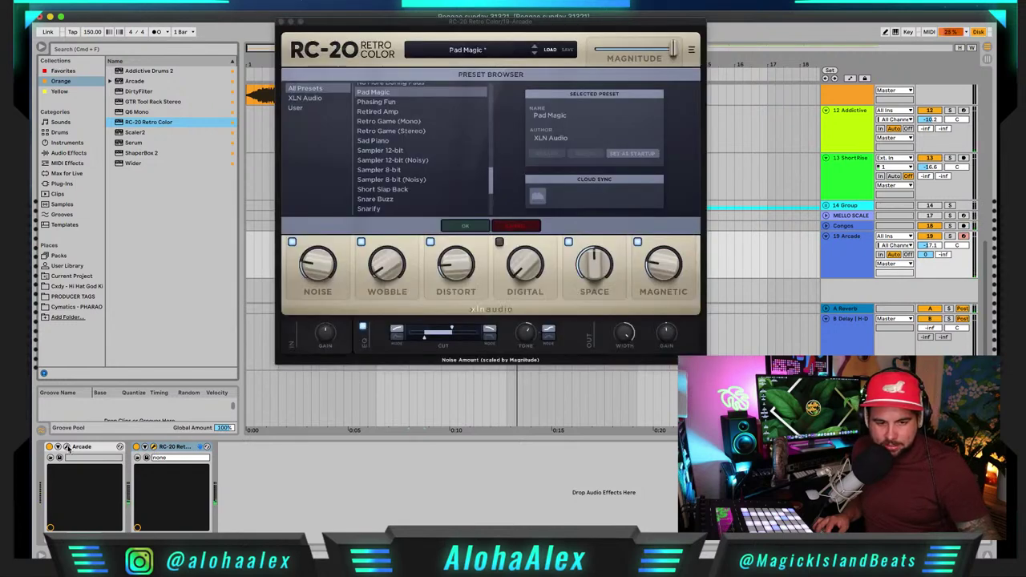
click(66, 447)
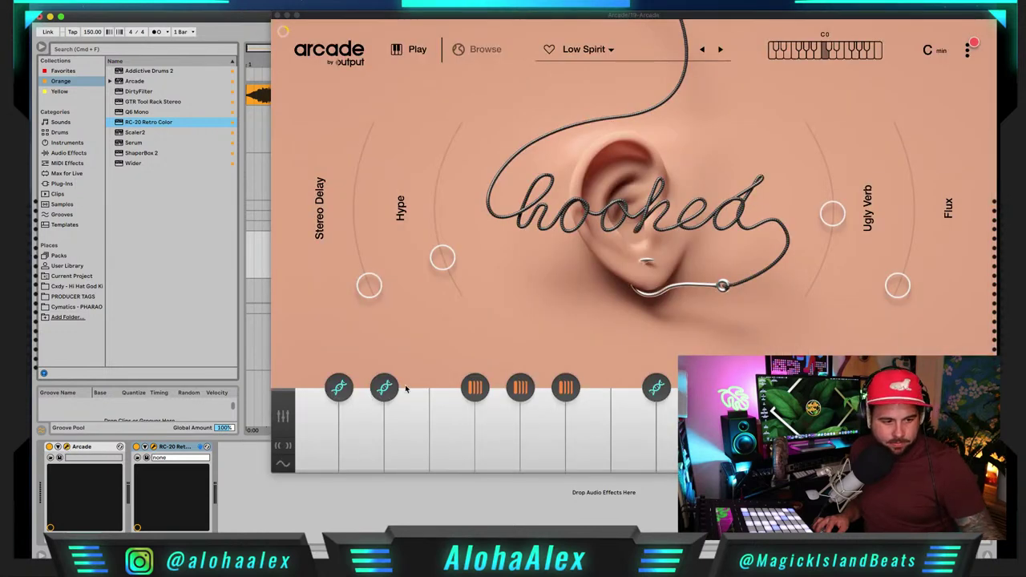
click(317, 462)
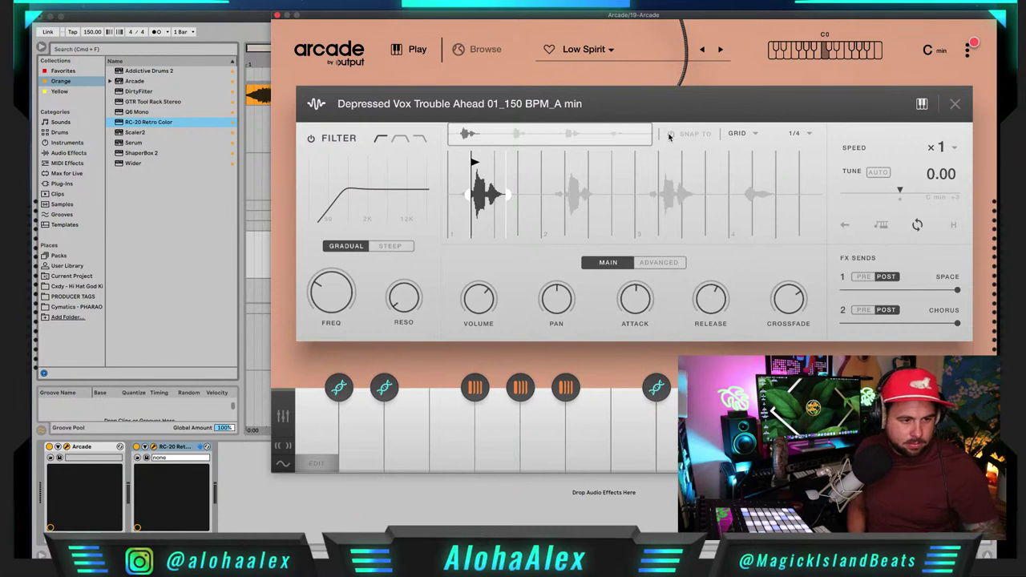
drag(474, 163, 476, 163)
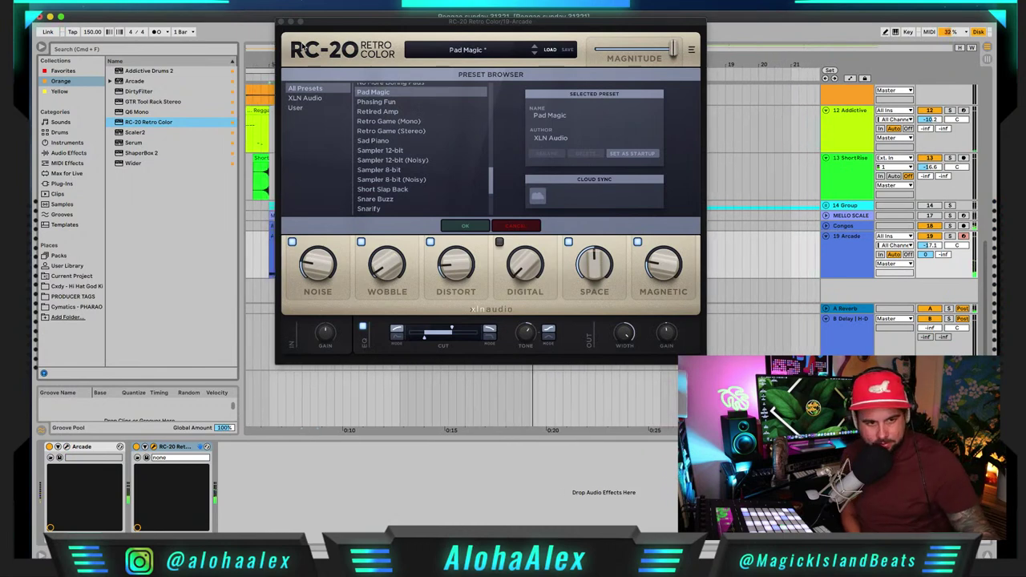
click(281, 22)
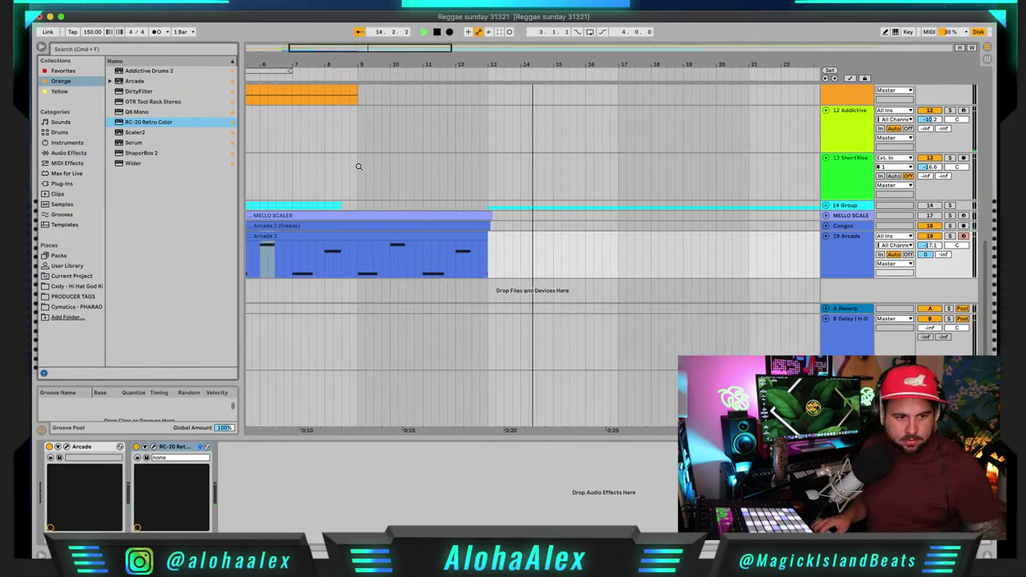
Step: Unfold the 10 Basic Sub track in the arrangement
scroll(846, 167, up, 3)
scroll(846, 167, up, 2)
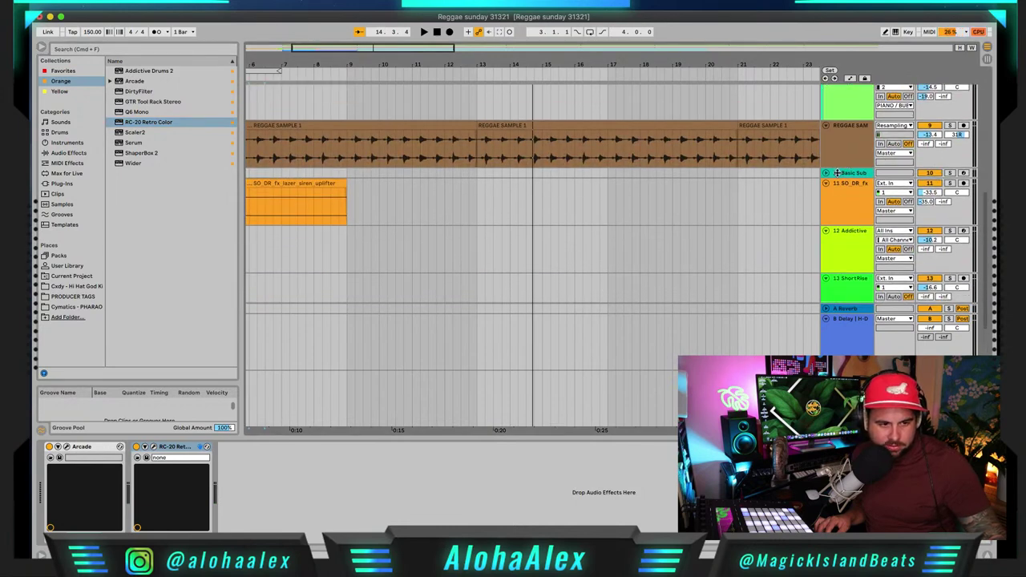
click(825, 173)
scroll(492, 225, left, 5)
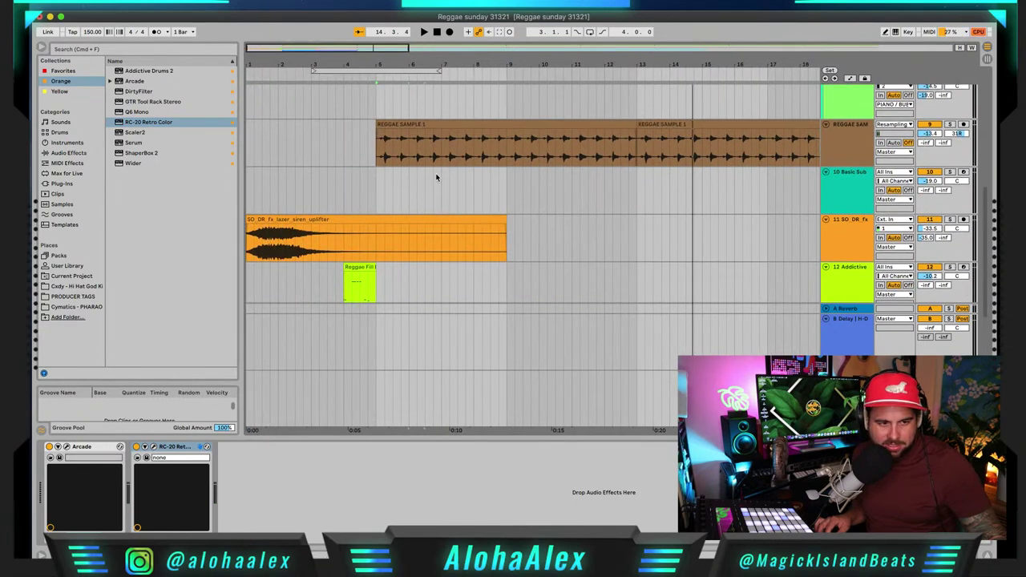
drag(384, 49, 383, 16)
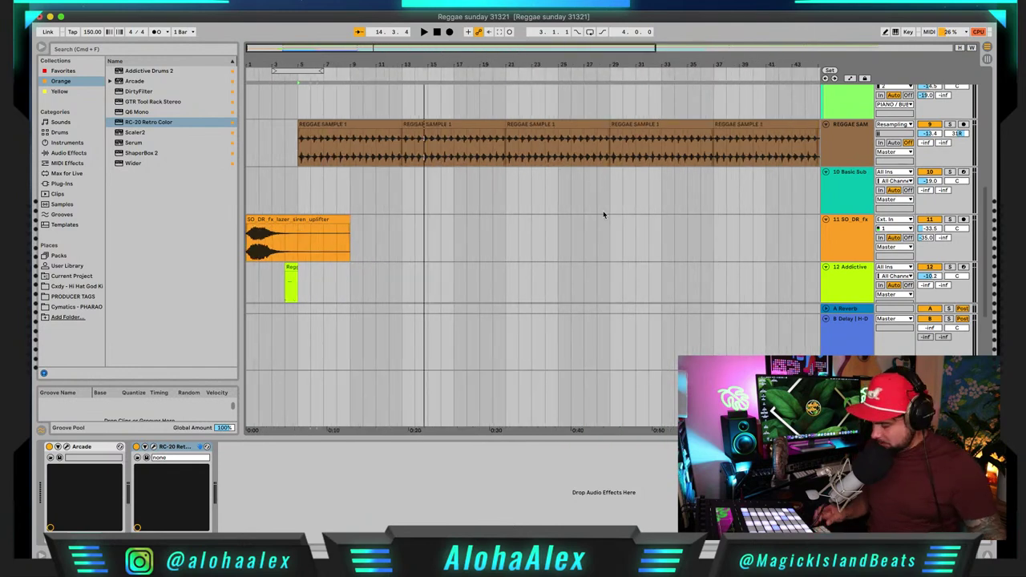
Step: Copy the Basic Sub session clip from scene 5 into its arrangement track at bar 5, play it, and duplicate it once directly after
key(Tab)
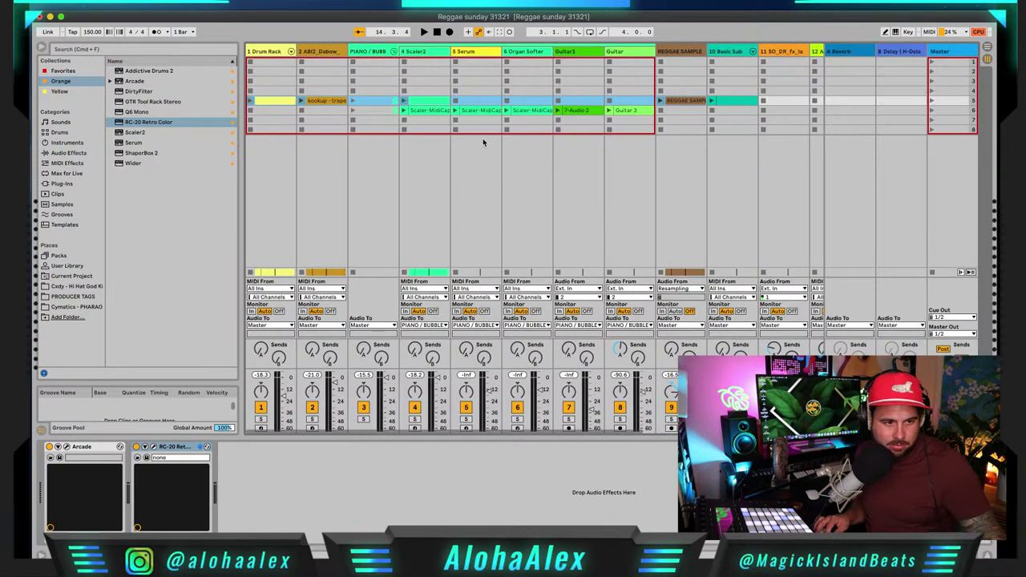
click(728, 101)
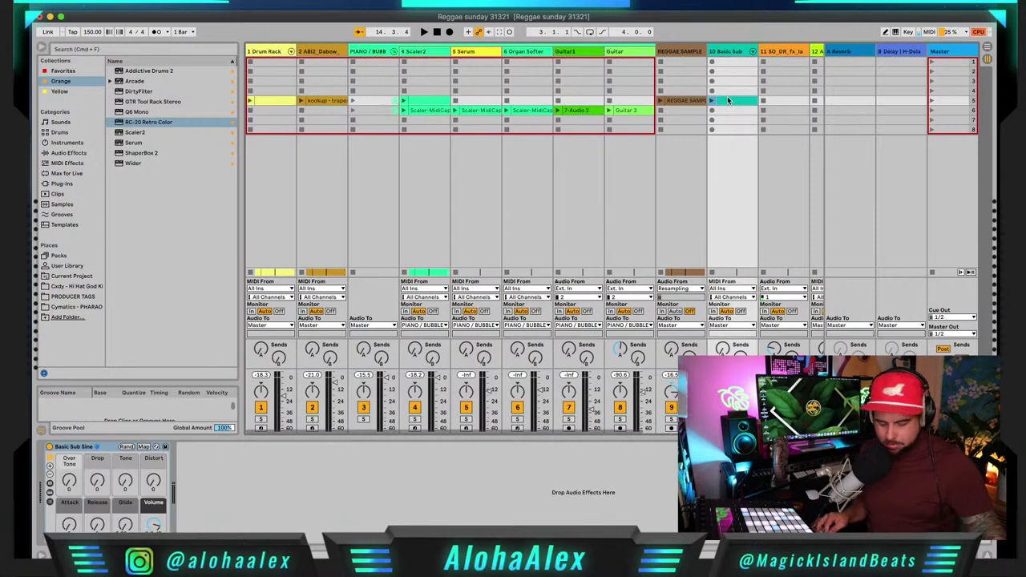
key(Tab)
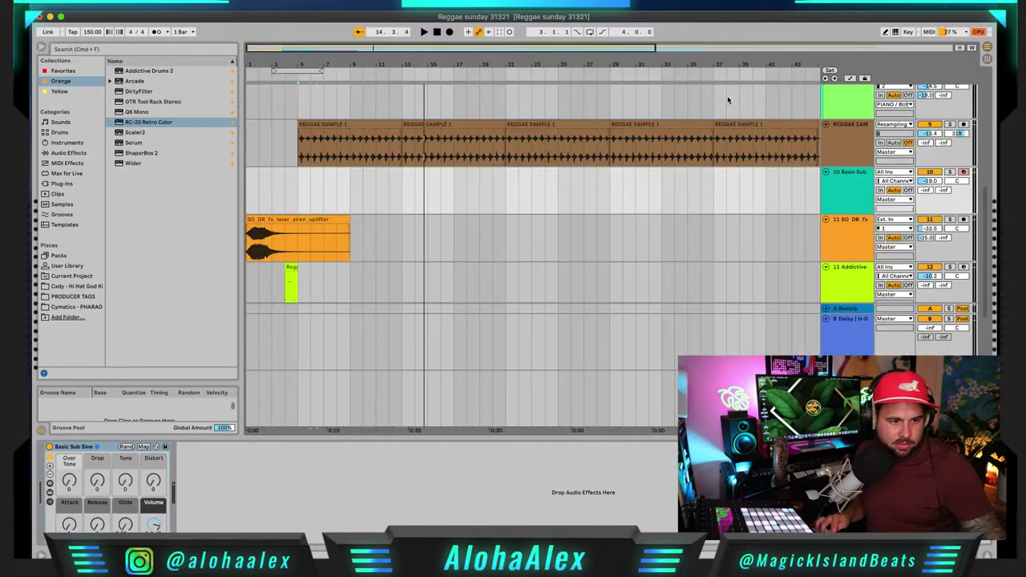
click(302, 195)
key(ctrl+v)
key(space)
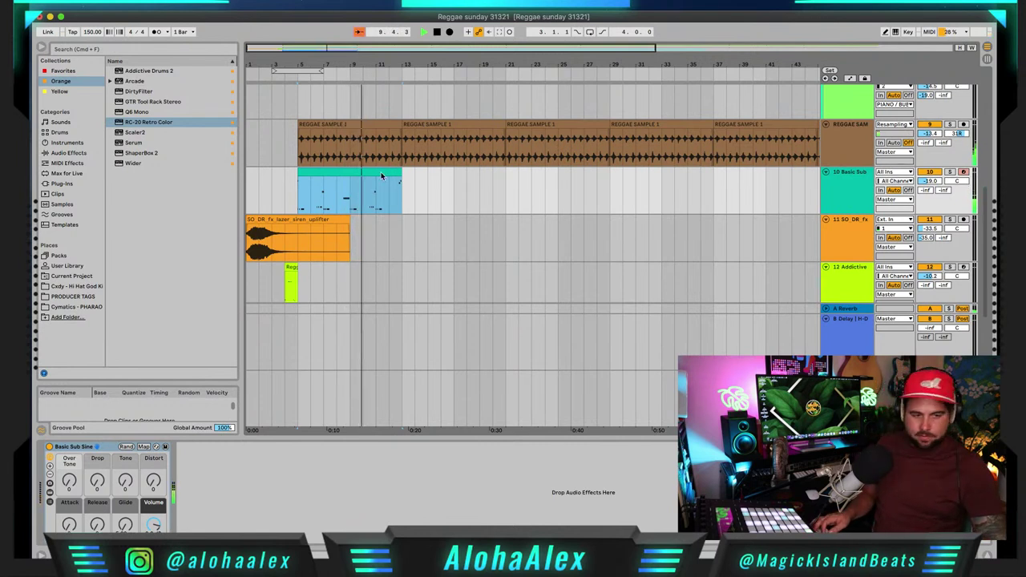
key(super+d)
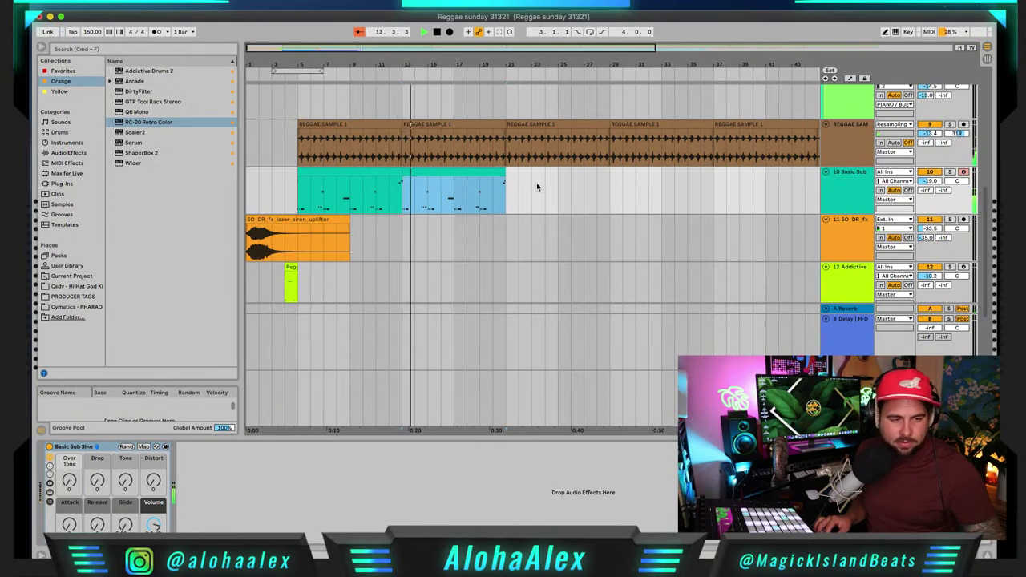
Step: Look through all the arrangement's tracks during playback to compare how the drum, Scaler2, reggae sample and sub parts are laid out
scroll(547, 193, up, 2)
scroll(547, 193, down, 4)
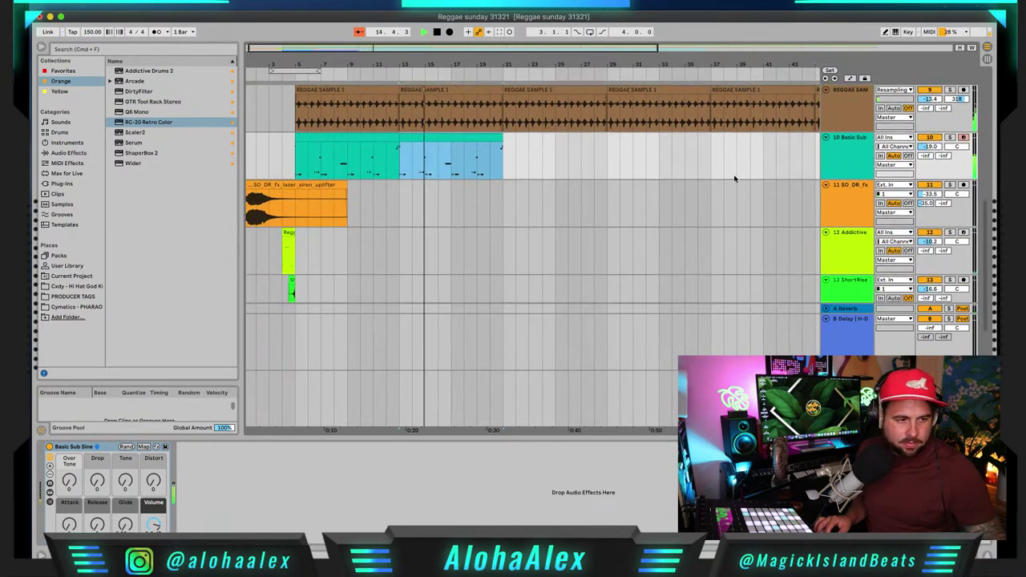
scroll(733, 176, up, 12)
scroll(734, 178, up, 3)
scroll(733, 178, down, 10)
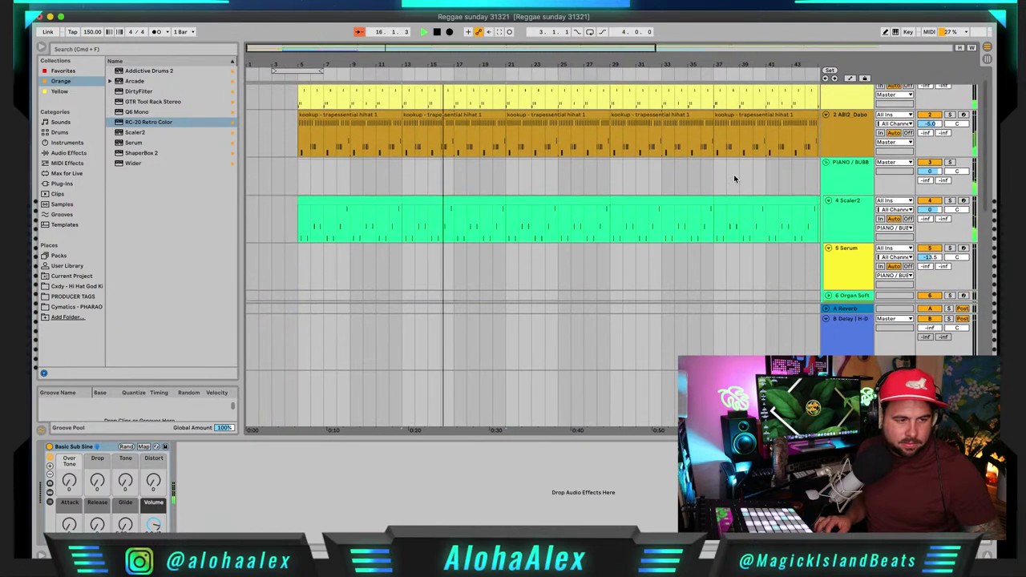
scroll(734, 177, down, 10)
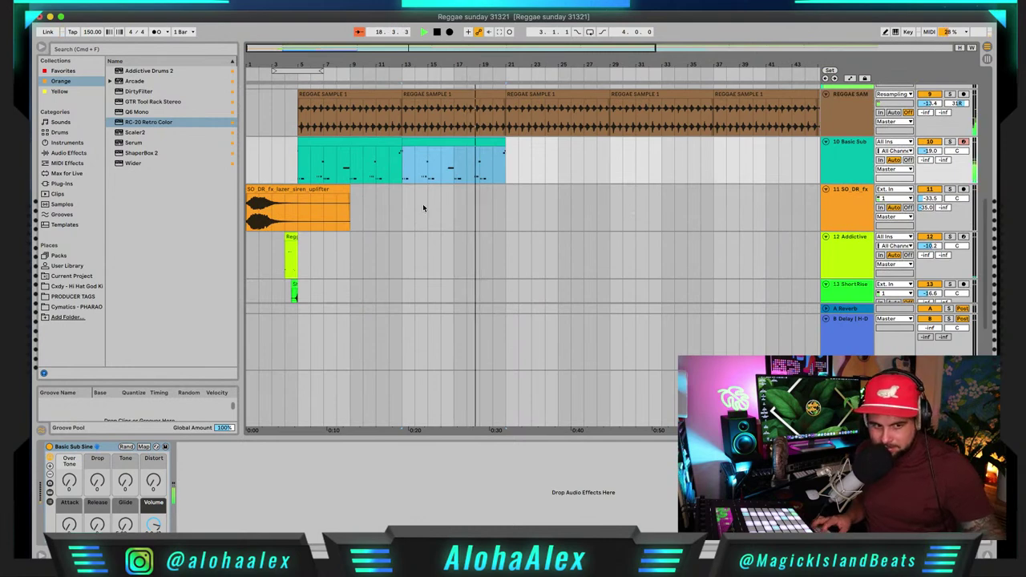
scroll(394, 214, down, 2)
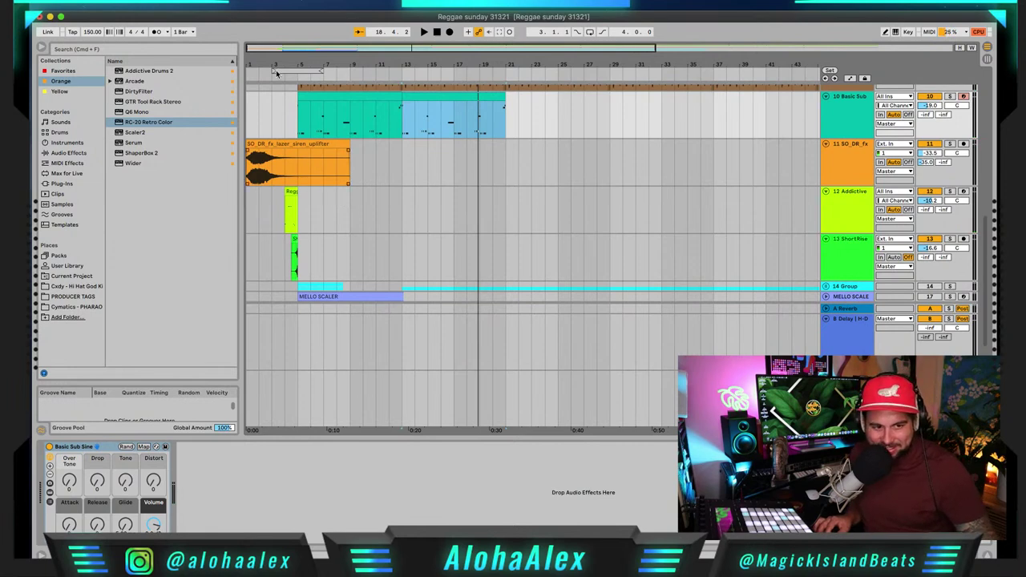
Step: Trim the Reggae Fill clip on 12 Addictive to the second half of bar 4 and play it
drag(266, 48, 312, 158)
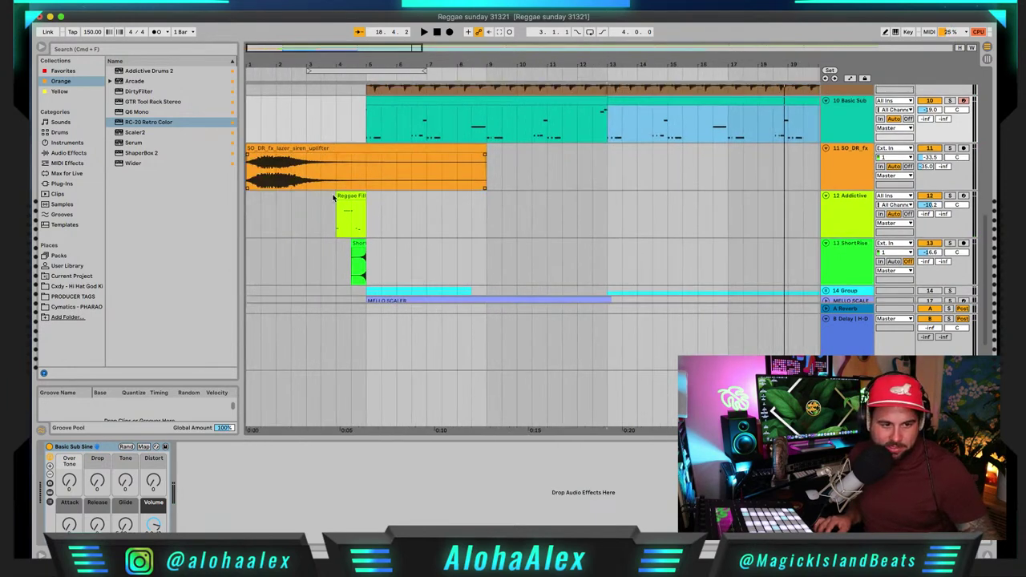
drag(339, 198, 346, 205)
key(space)
key(space)
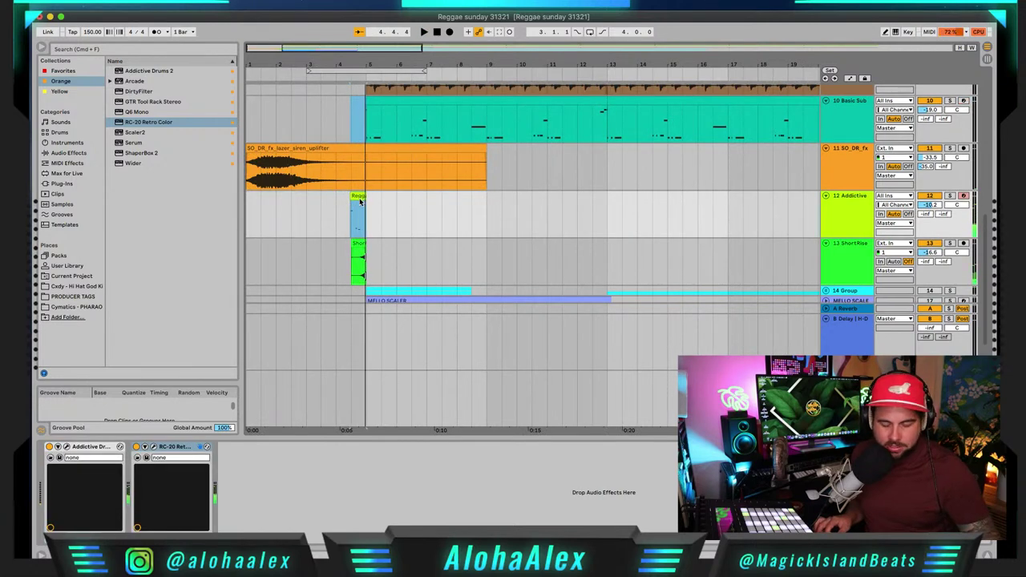
Step: Delete the Reggae Fill clip before bar 5 and open Addictive Drums 2 on the 12 Addictive track
click(358, 196)
key(Delete)
click(273, 328)
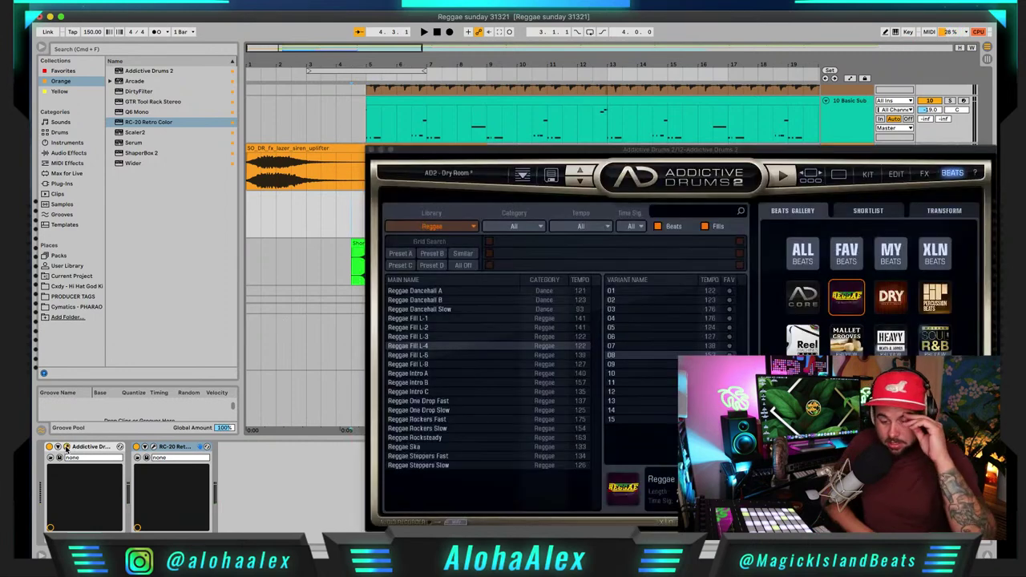
click(66, 447)
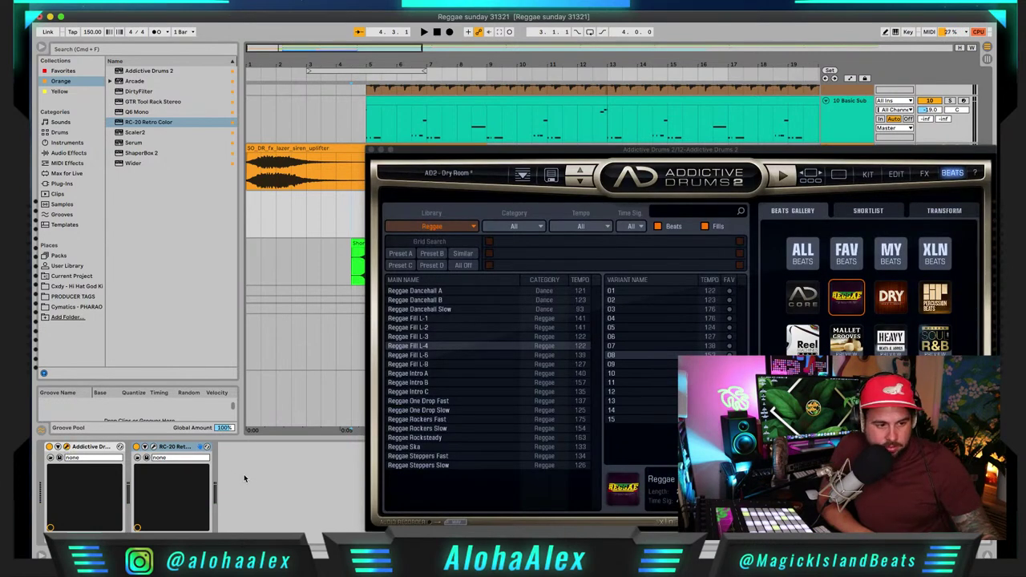
Step: Audition variants 04, 03, 07, 12, 13 and 15 of Reggae Fill L-4 in the beats browser
click(633, 317)
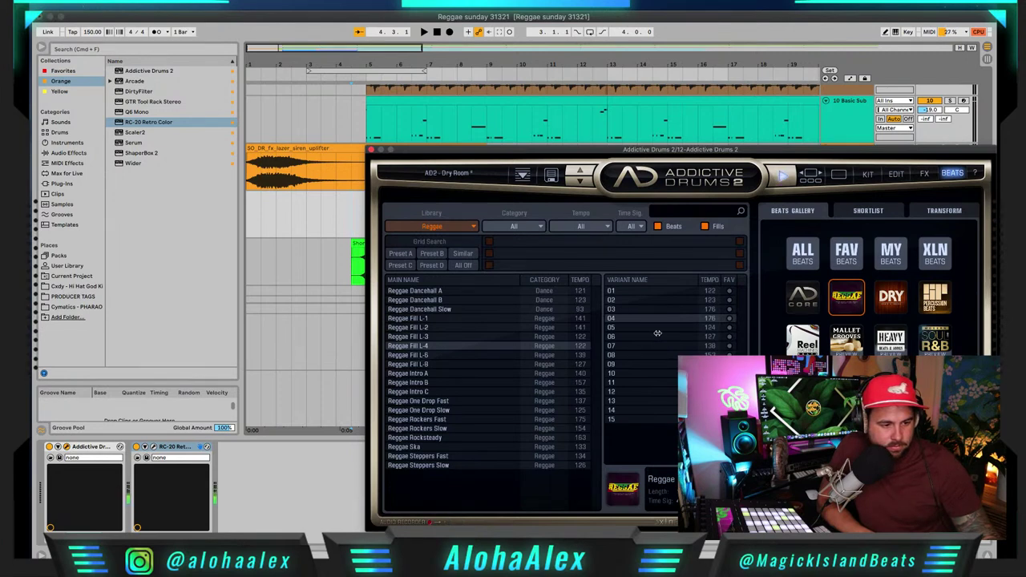
click(625, 310)
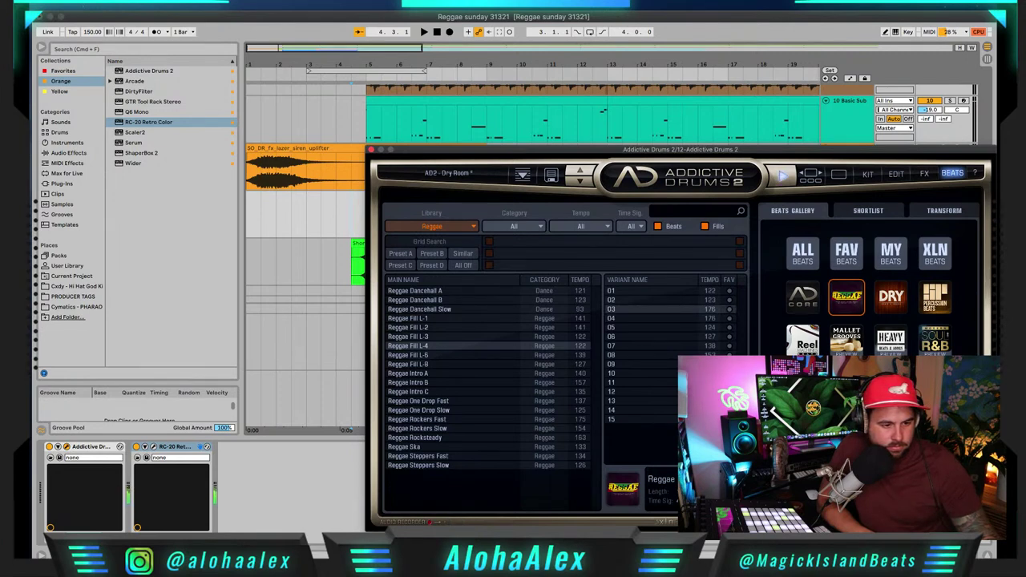
click(643, 345)
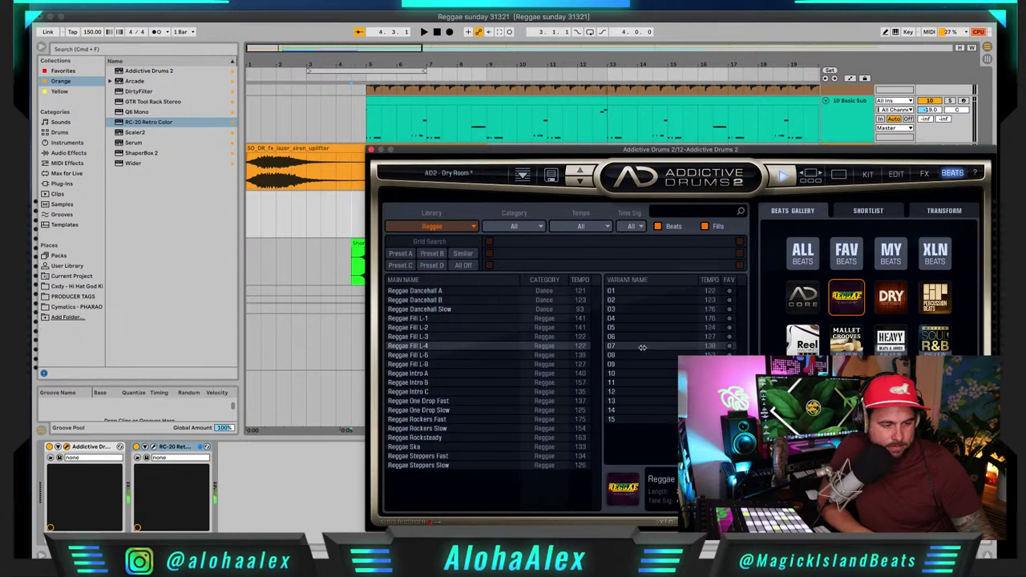
click(650, 390)
click(655, 401)
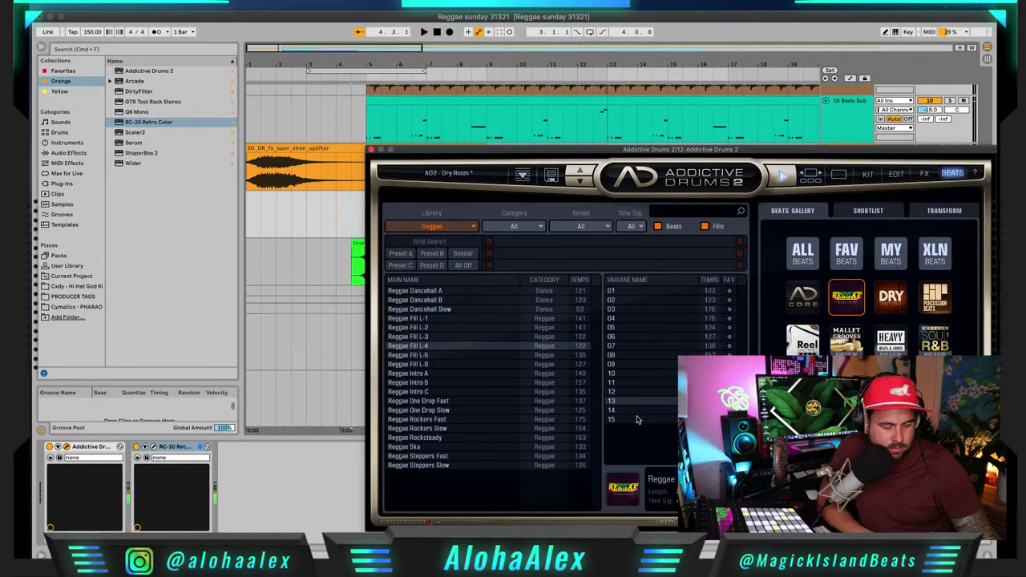
click(631, 422)
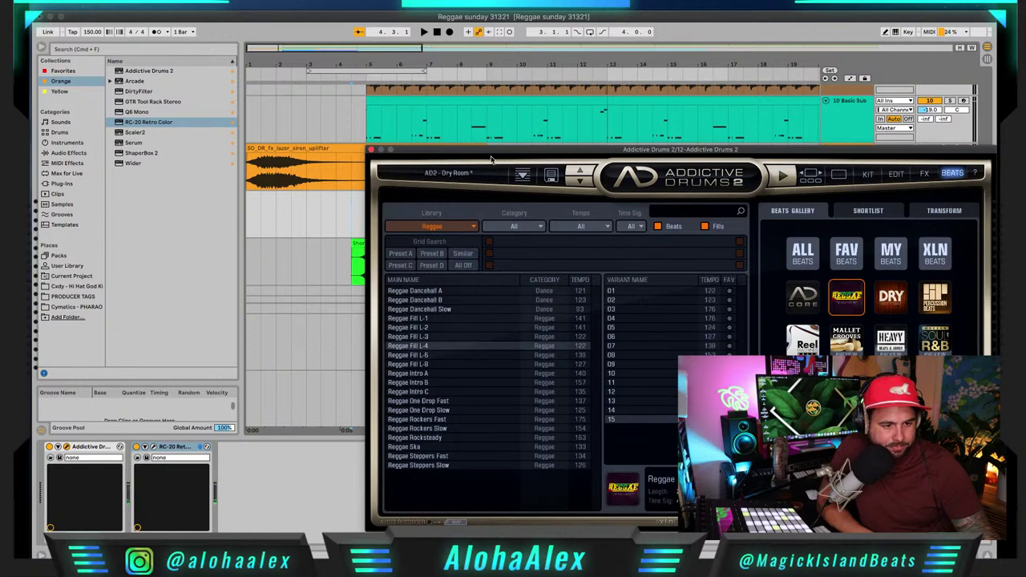
Step: Browse the variants of Reggae Fill L-8 and Reggae Intro A, and audition variants 04 and 06 of Reggae Fill L-1
click(429, 365)
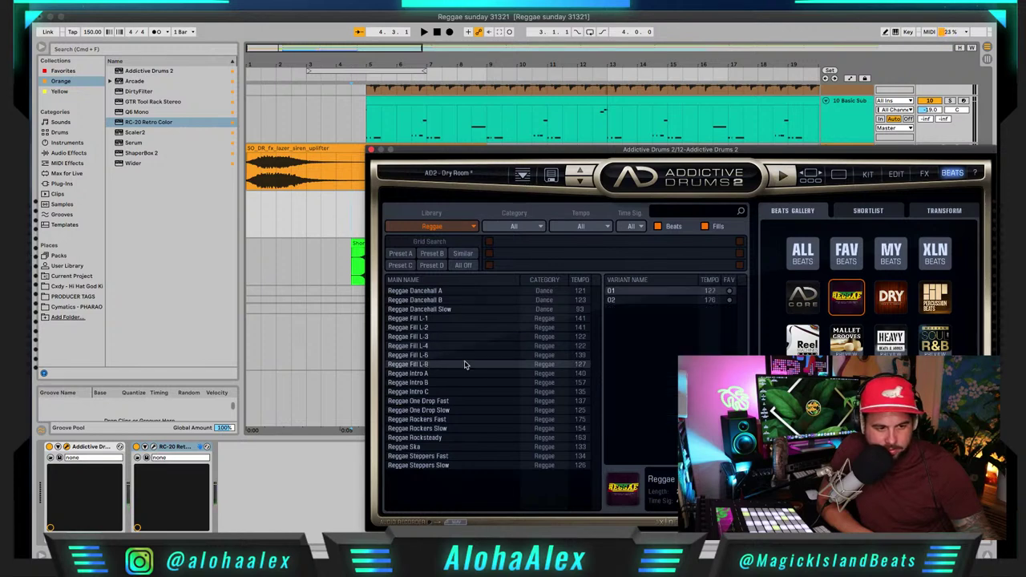
click(630, 301)
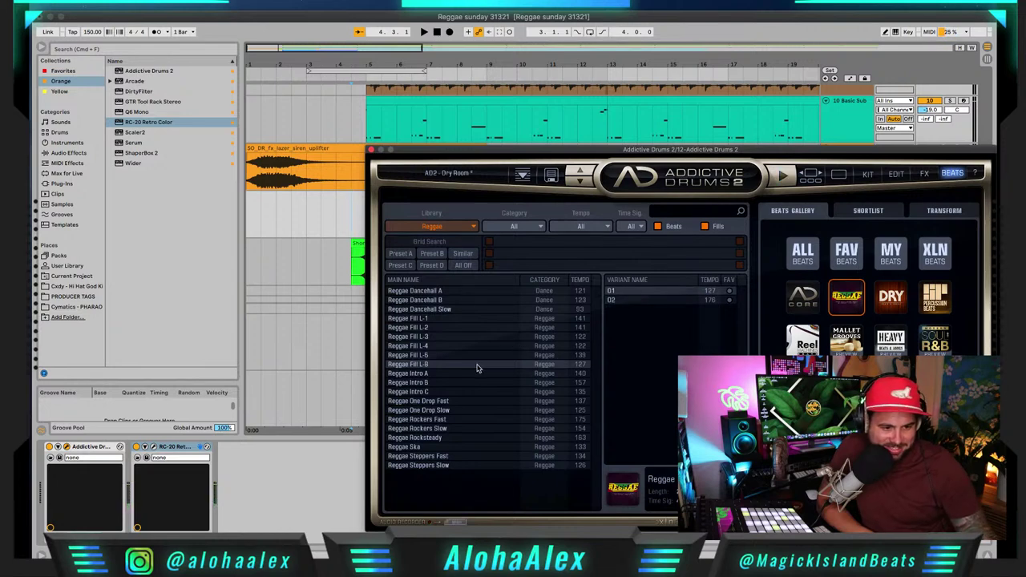
click(447, 373)
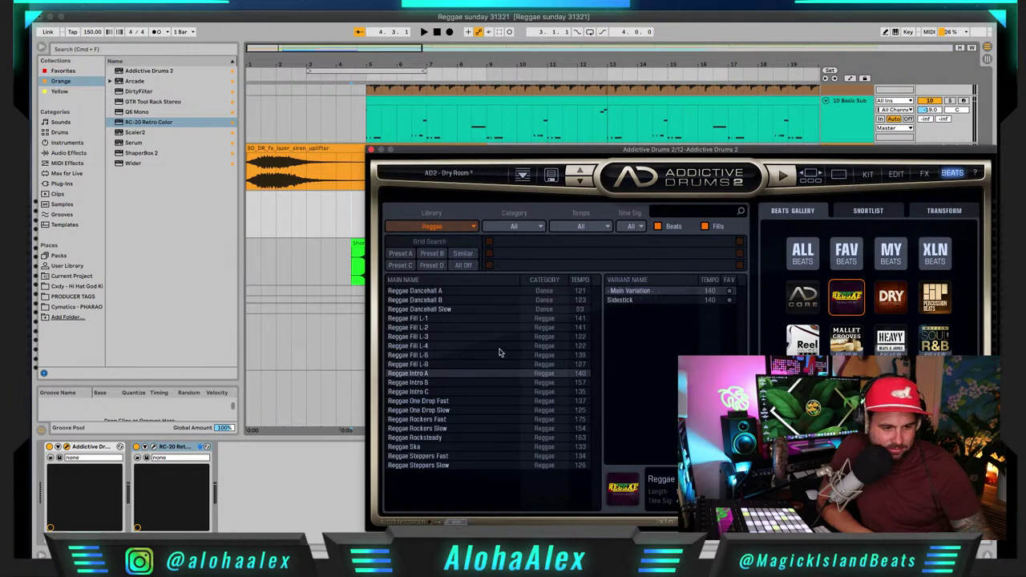
click(443, 318)
click(645, 319)
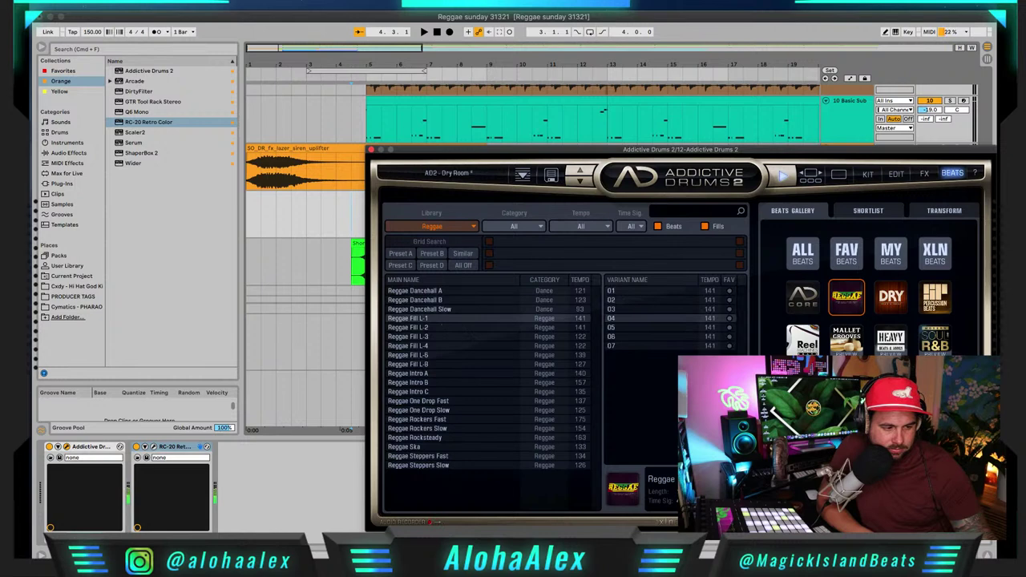
click(650, 337)
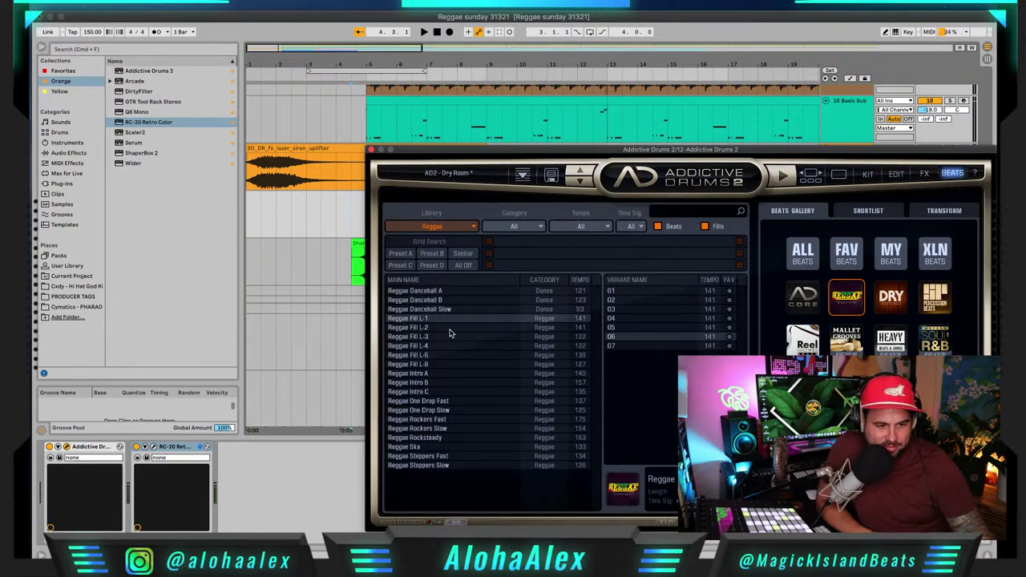
Step: Audition variants 03 and 02 of Reggae Fill L-4 again, and close the Addictive Drums 2 window
click(443, 347)
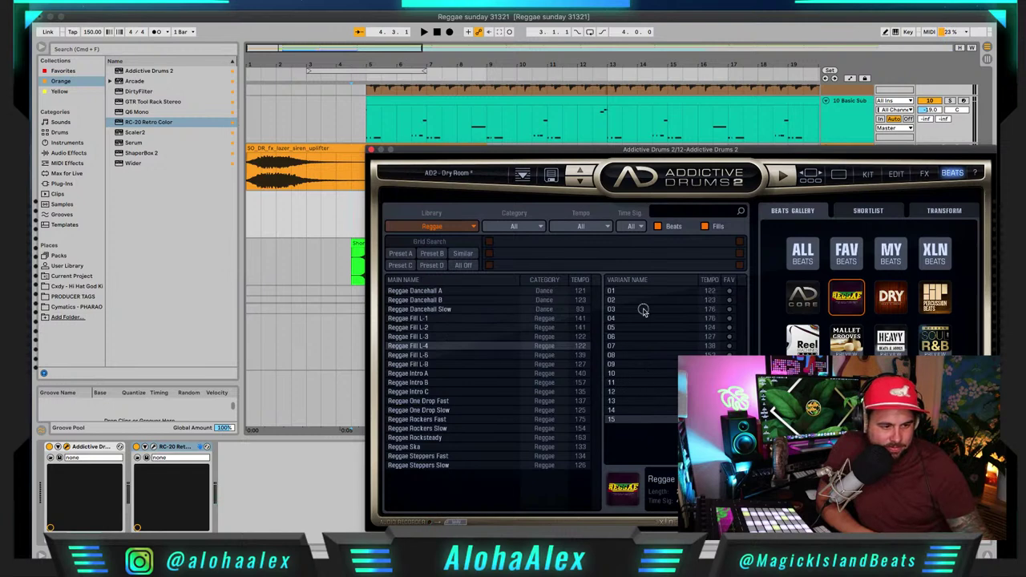
click(642, 310)
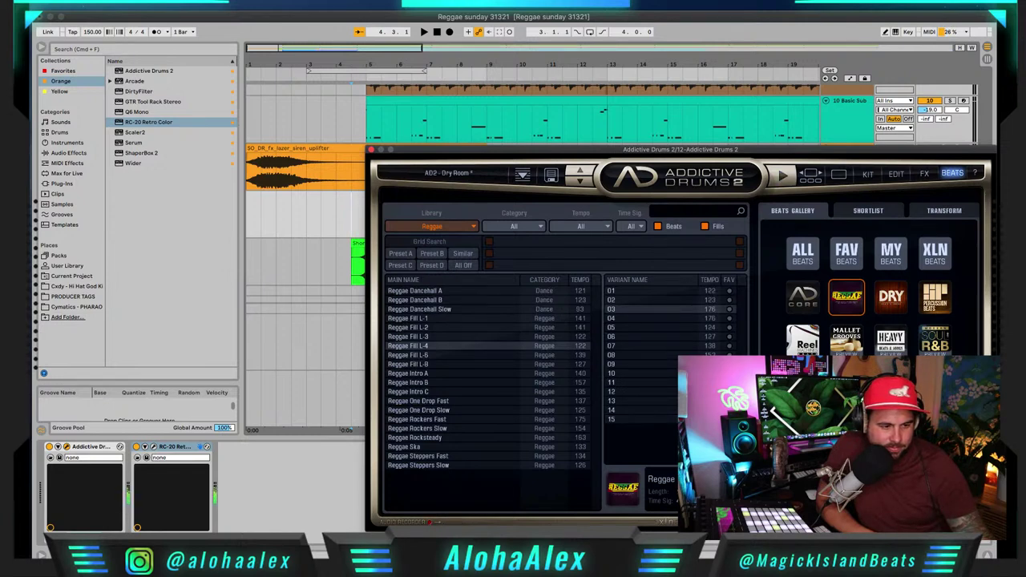
click(617, 299)
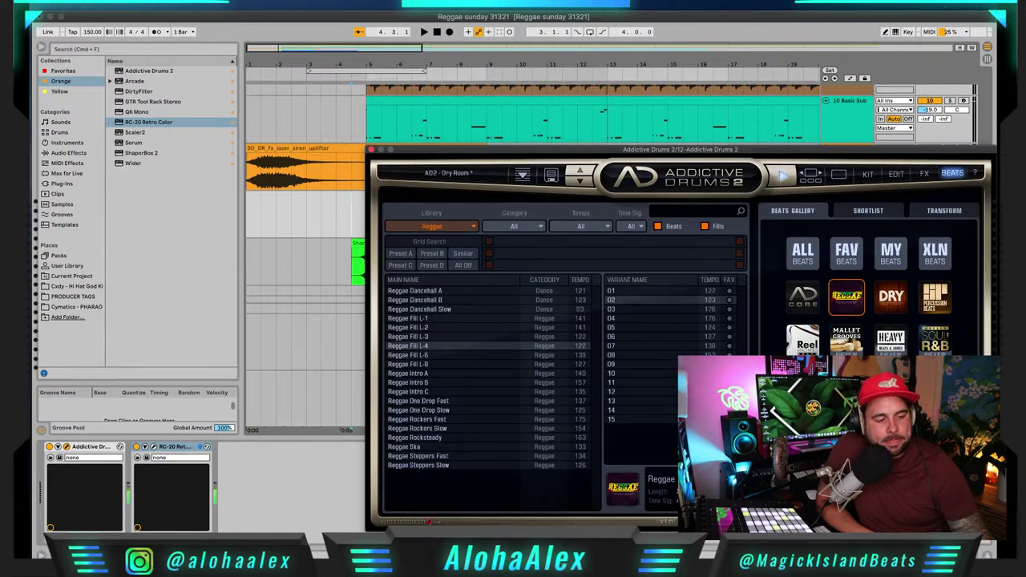
drag(571, 149, 646, 154)
click(353, 211)
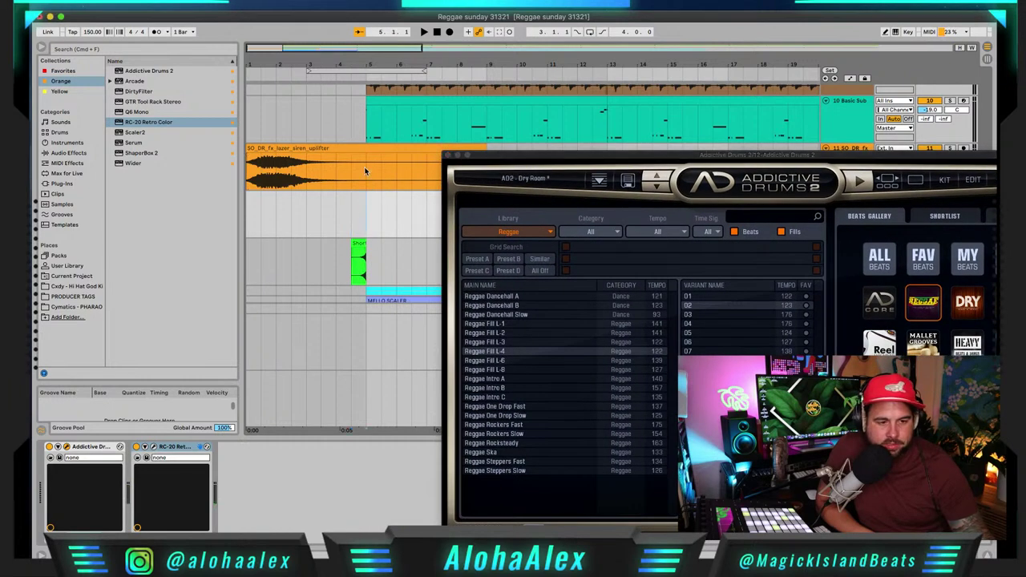
click(449, 154)
Step: Move the siren uplifter clip on track 11 to start halfway through bar 2, and set its Delay send to -5.3 during playback
drag(287, 145, 326, 144)
key(space)
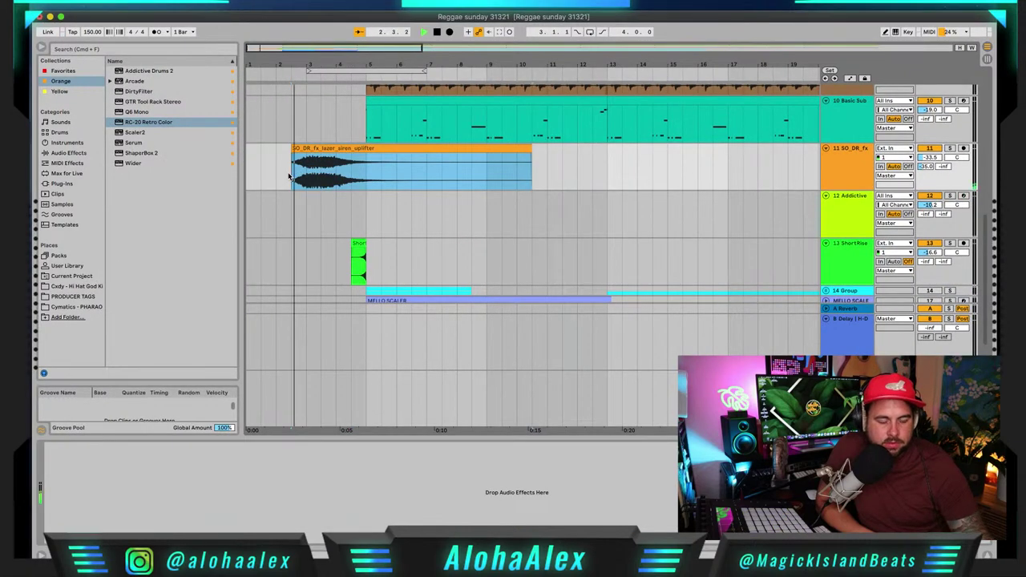
click(946, 166)
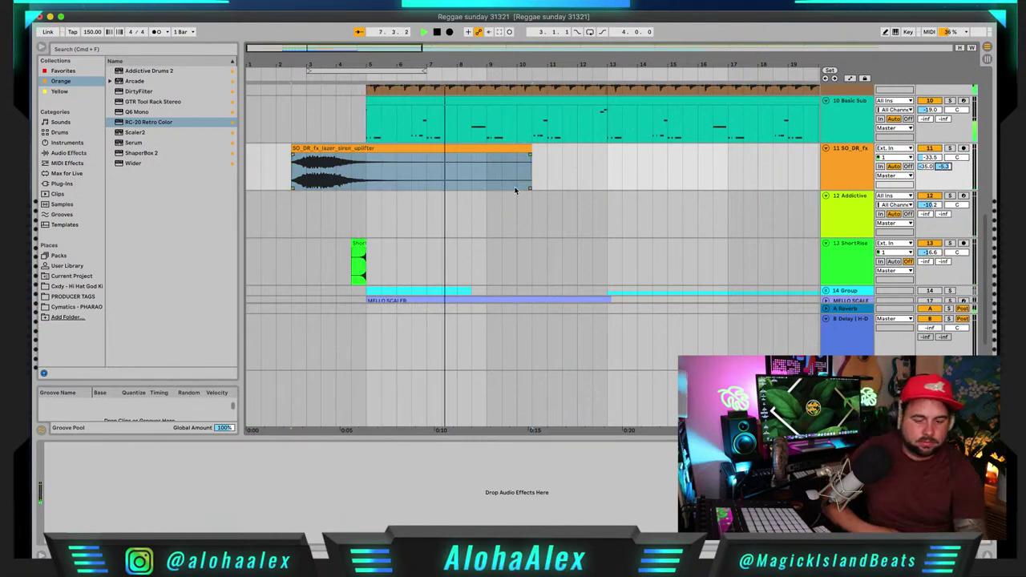
key(space)
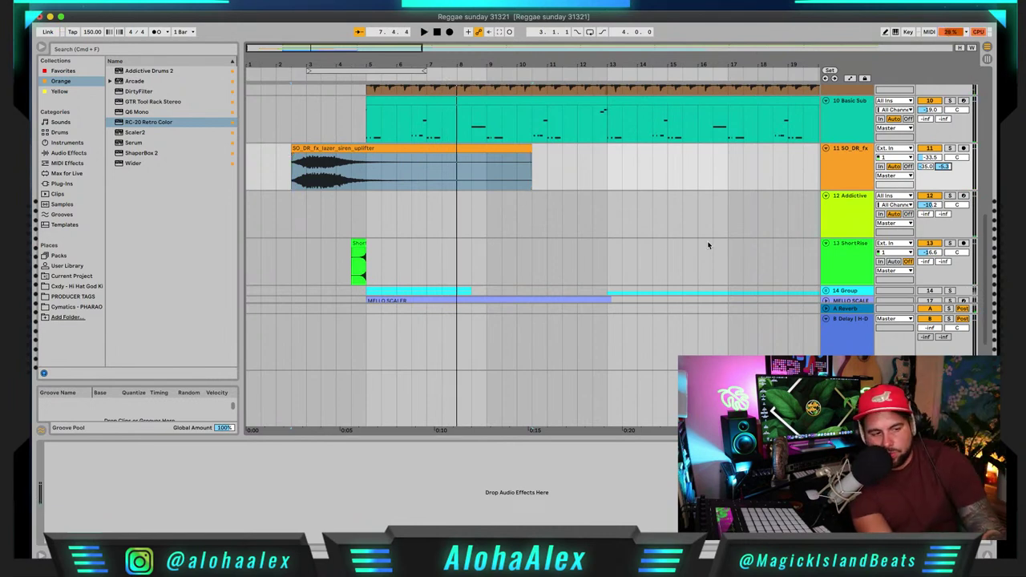
Step: Copy the Arcade 3 clip on the 19 Arcade track so that the copy starts at bar 1
scroll(643, 226, down, 3)
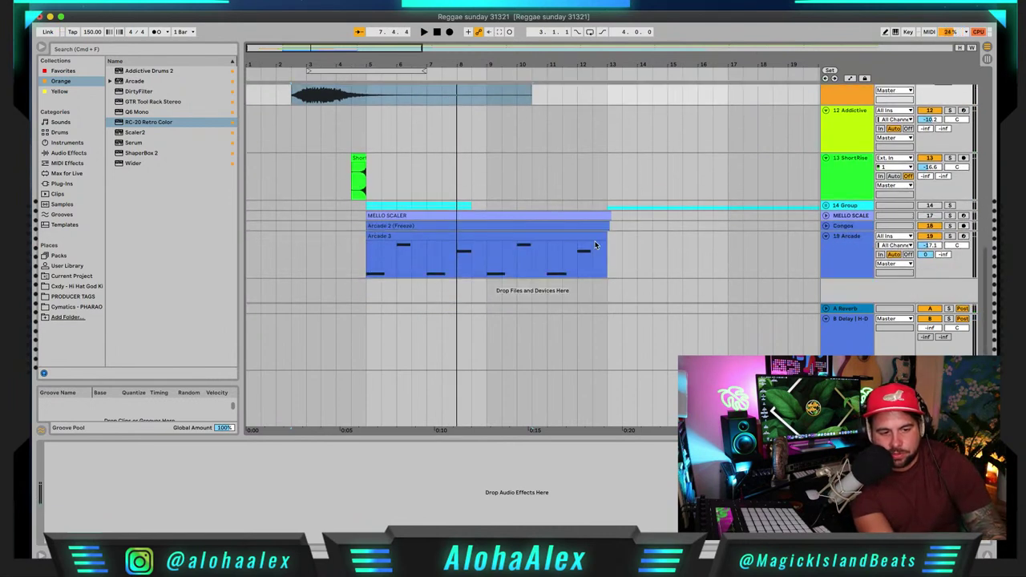
click(424, 237)
drag(424, 237, 307, 243)
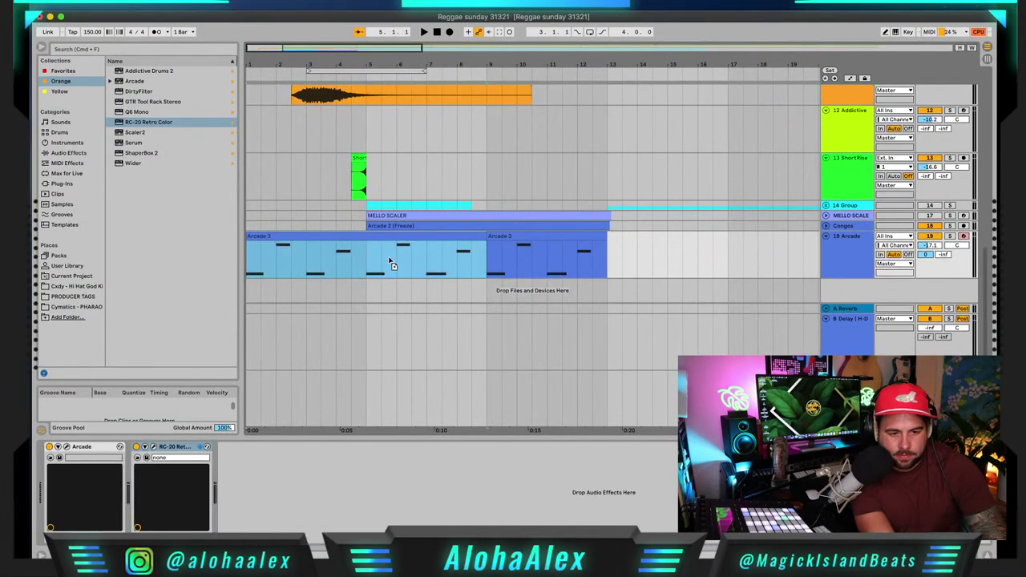
Step: Play the arrangement from bar 5, and shorten, deactivate and delete the leftover Arcade 3 clip starting at bar 9 on the 19 Arcade track
key(space)
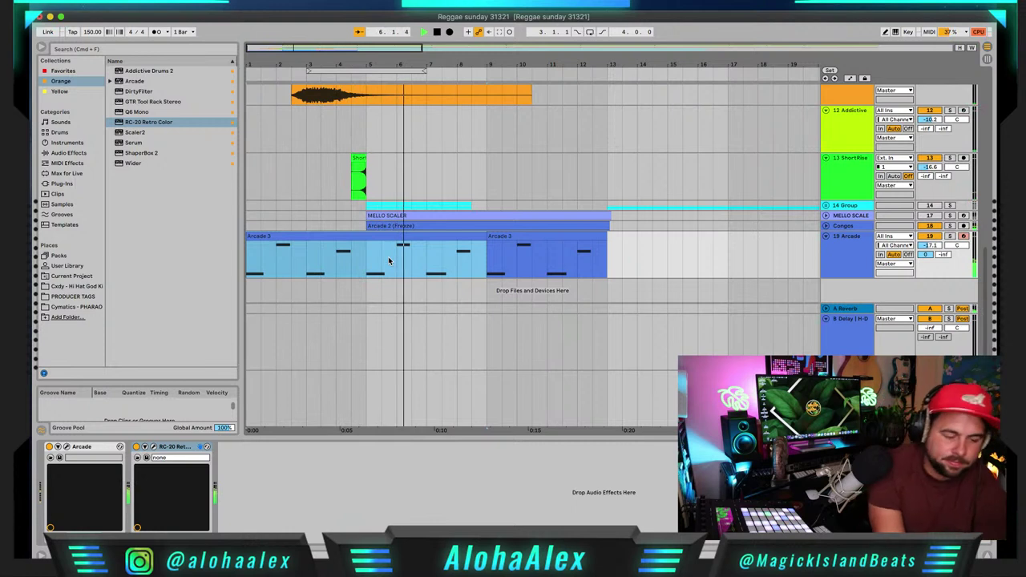
drag(607, 245, 531, 245)
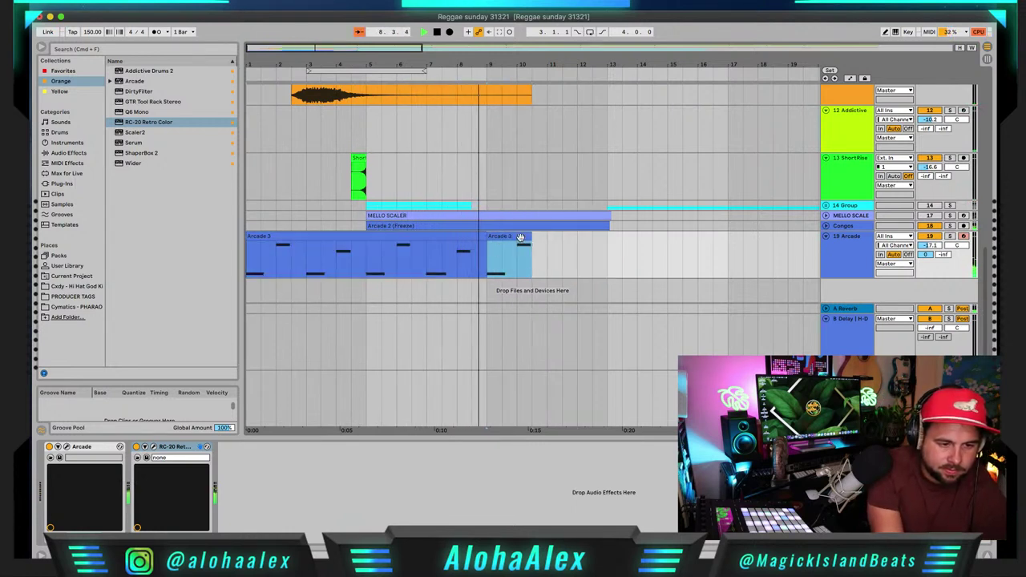
key(space)
key(0)
click(503, 258)
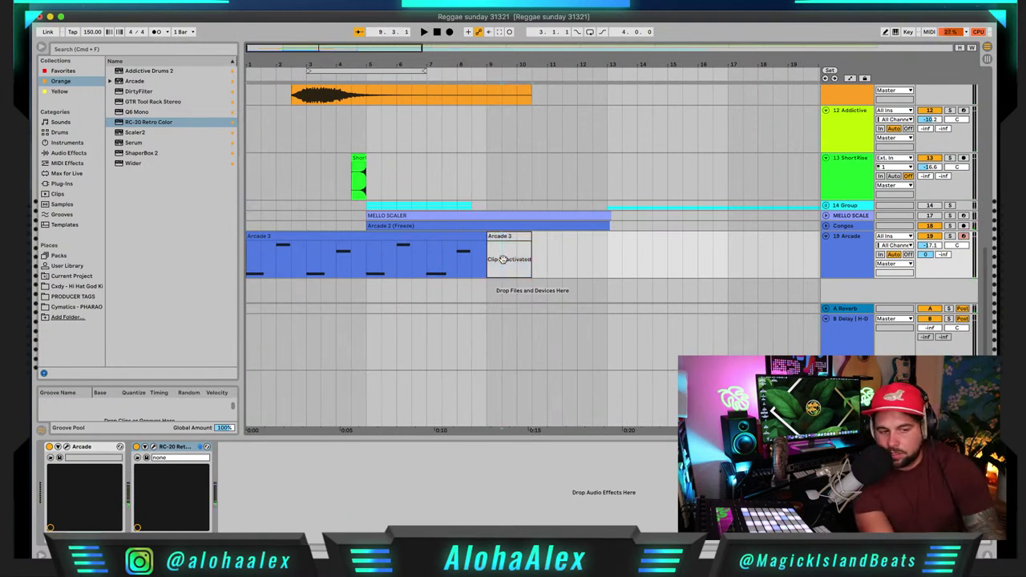
click(504, 240)
key(Delete)
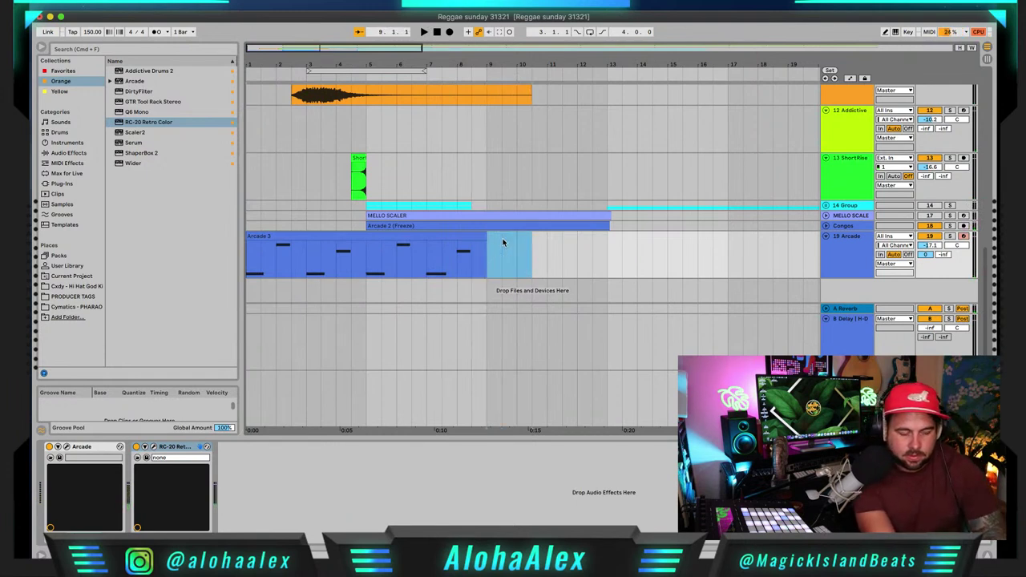
Step: Insert four bars of empty time at bar 1, shifting the whole arrangement later
scroll(493, 248, up, 1)
click(435, 240)
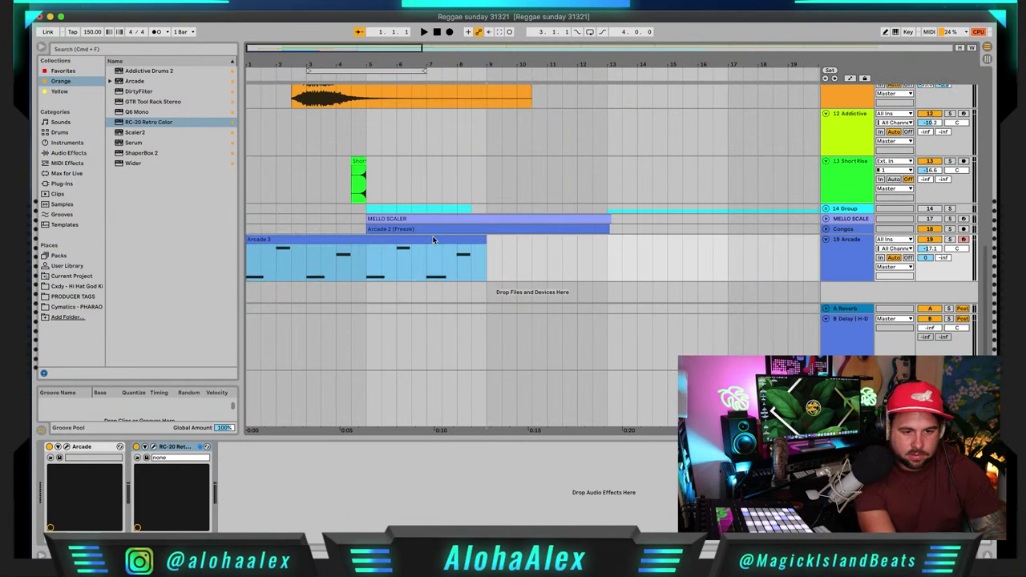
click(247, 195)
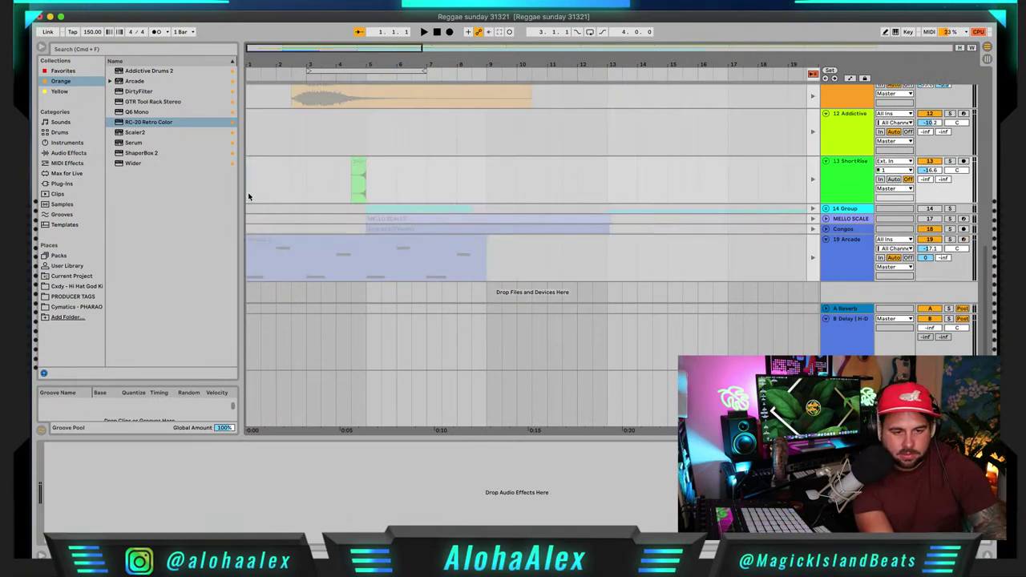
key(super+i)
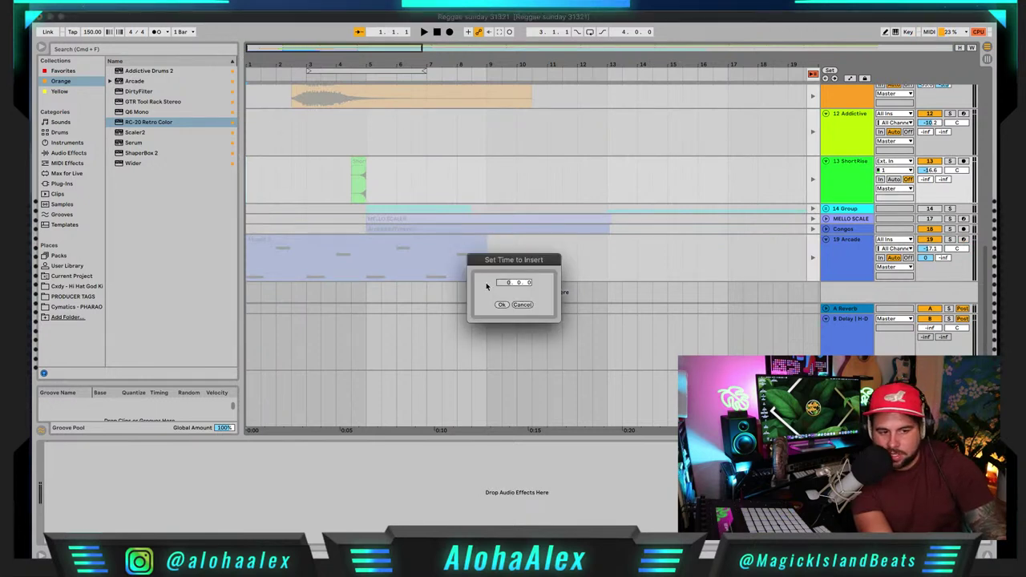
click(500, 305)
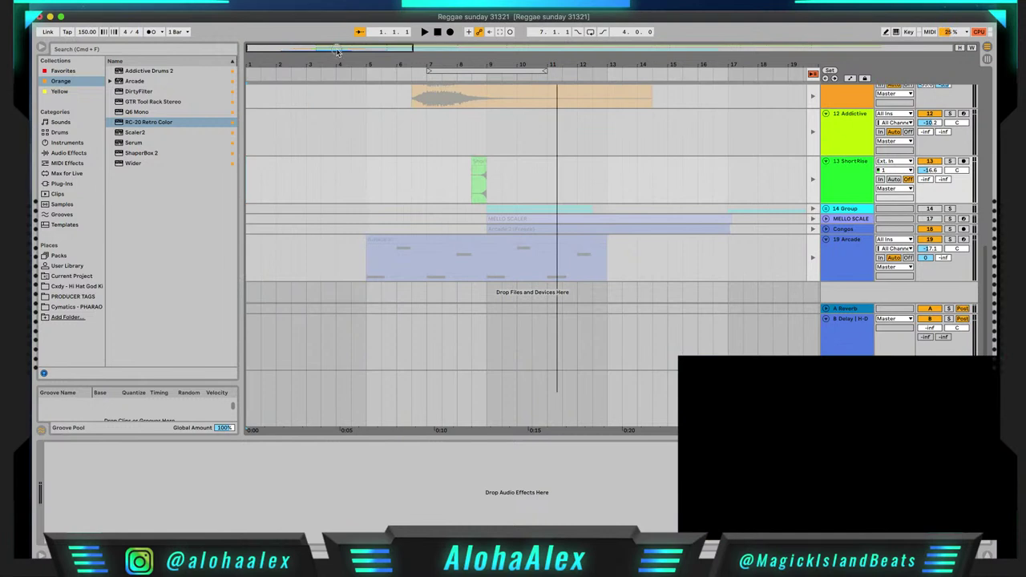
Step: Select the first two REGGAE SAMPLE 1 clips, from bar 9 to bar 25, and play the arrangement from bar 9
drag(336, 51, 366, 52)
click(337, 245)
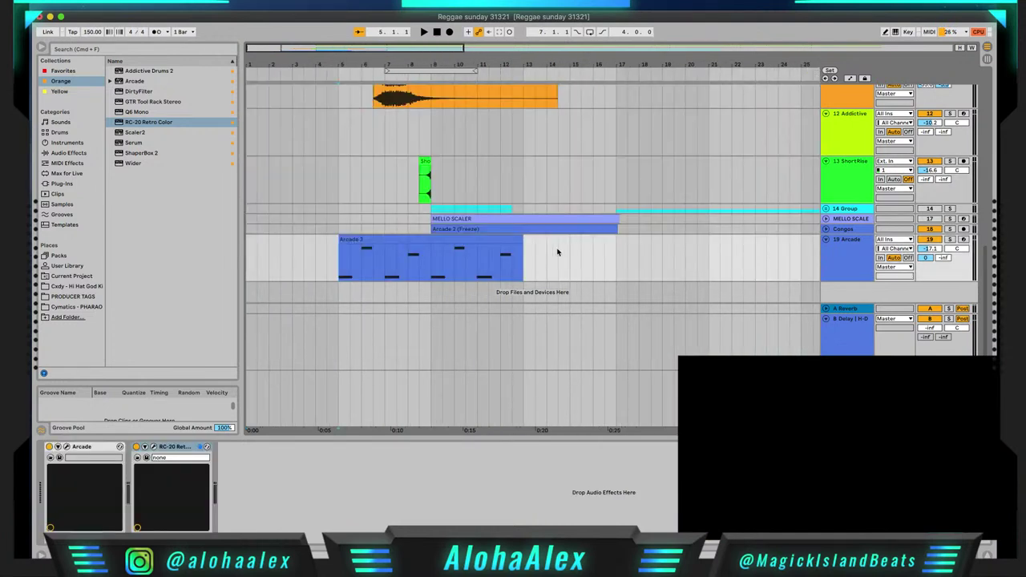
scroll(488, 261, up, 5)
scroll(488, 260, right, 2)
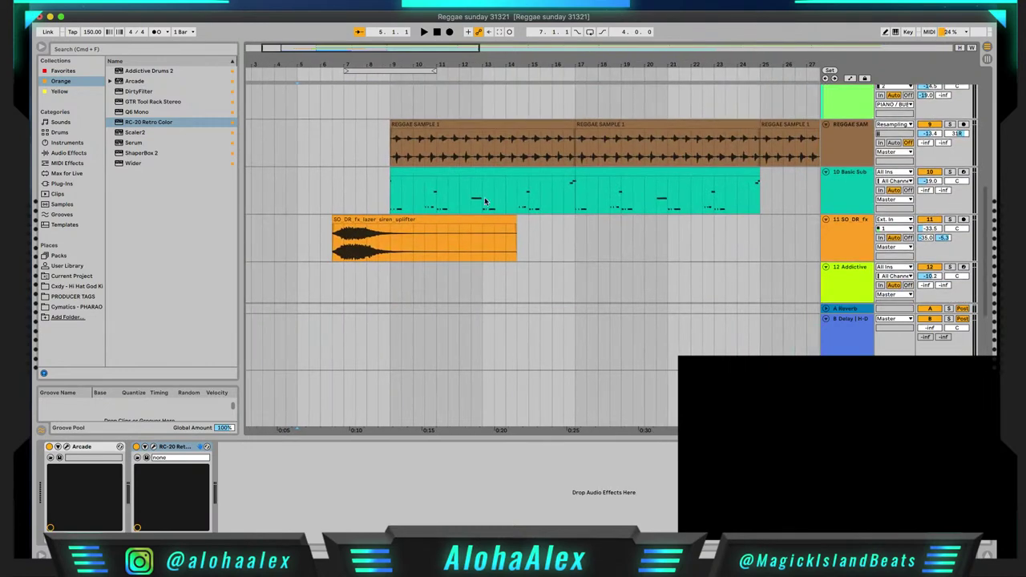
drag(435, 50, 585, 146)
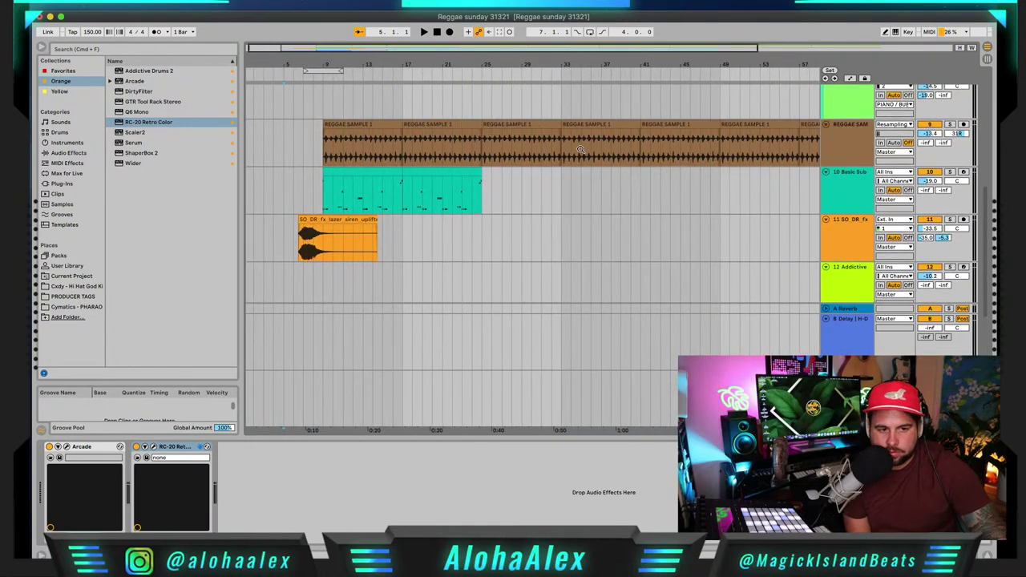
click(382, 130)
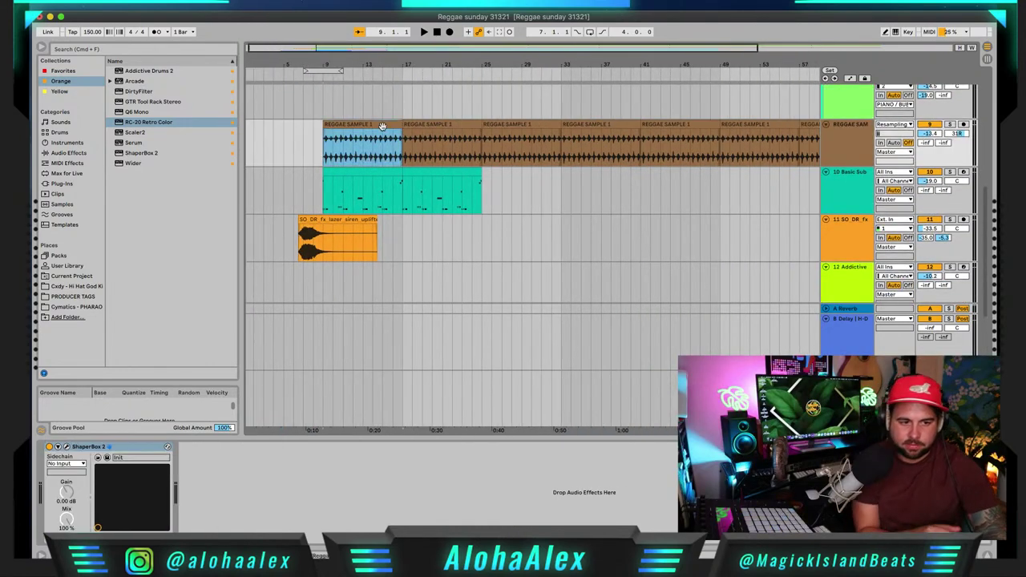
shift+click(460, 127)
key(space)
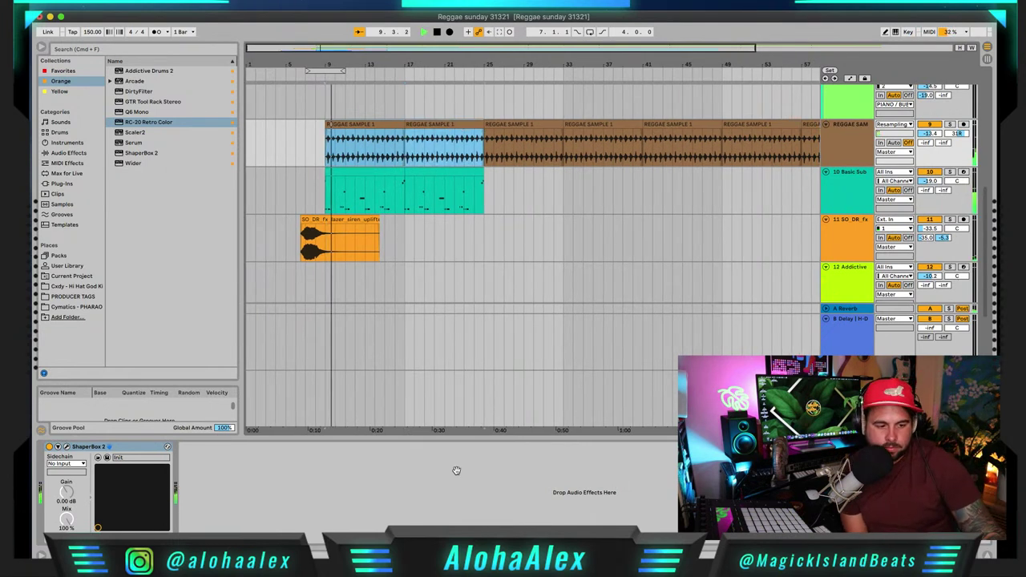